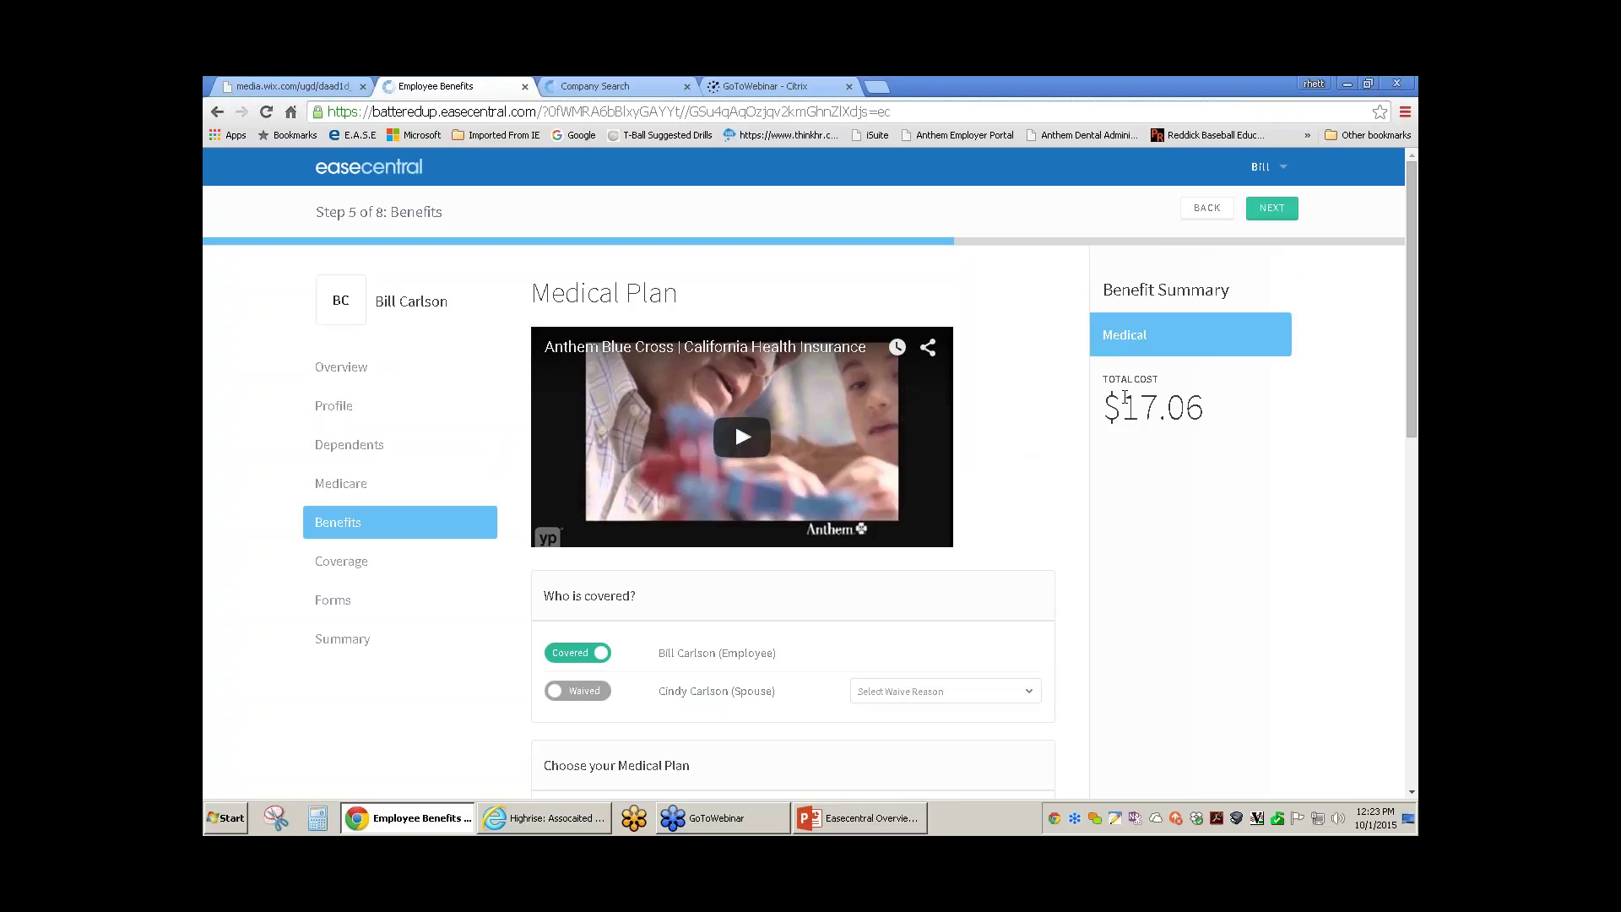
- Switch the employee's medical coverage to Waived and back to Covered
left_click(582, 655)
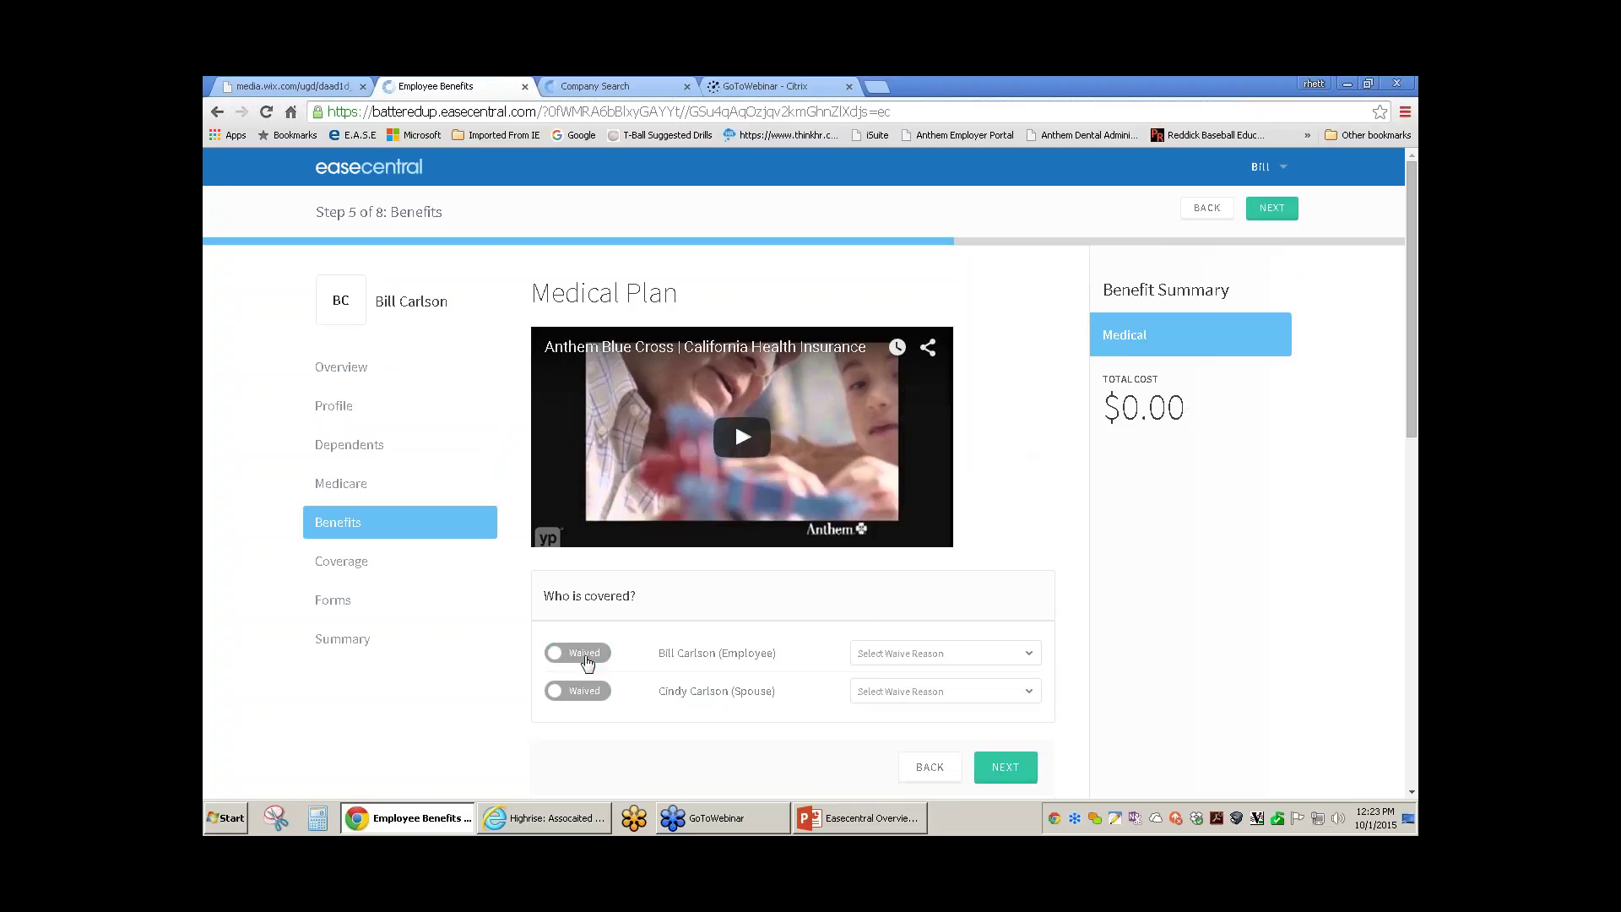
left_click(583, 655)
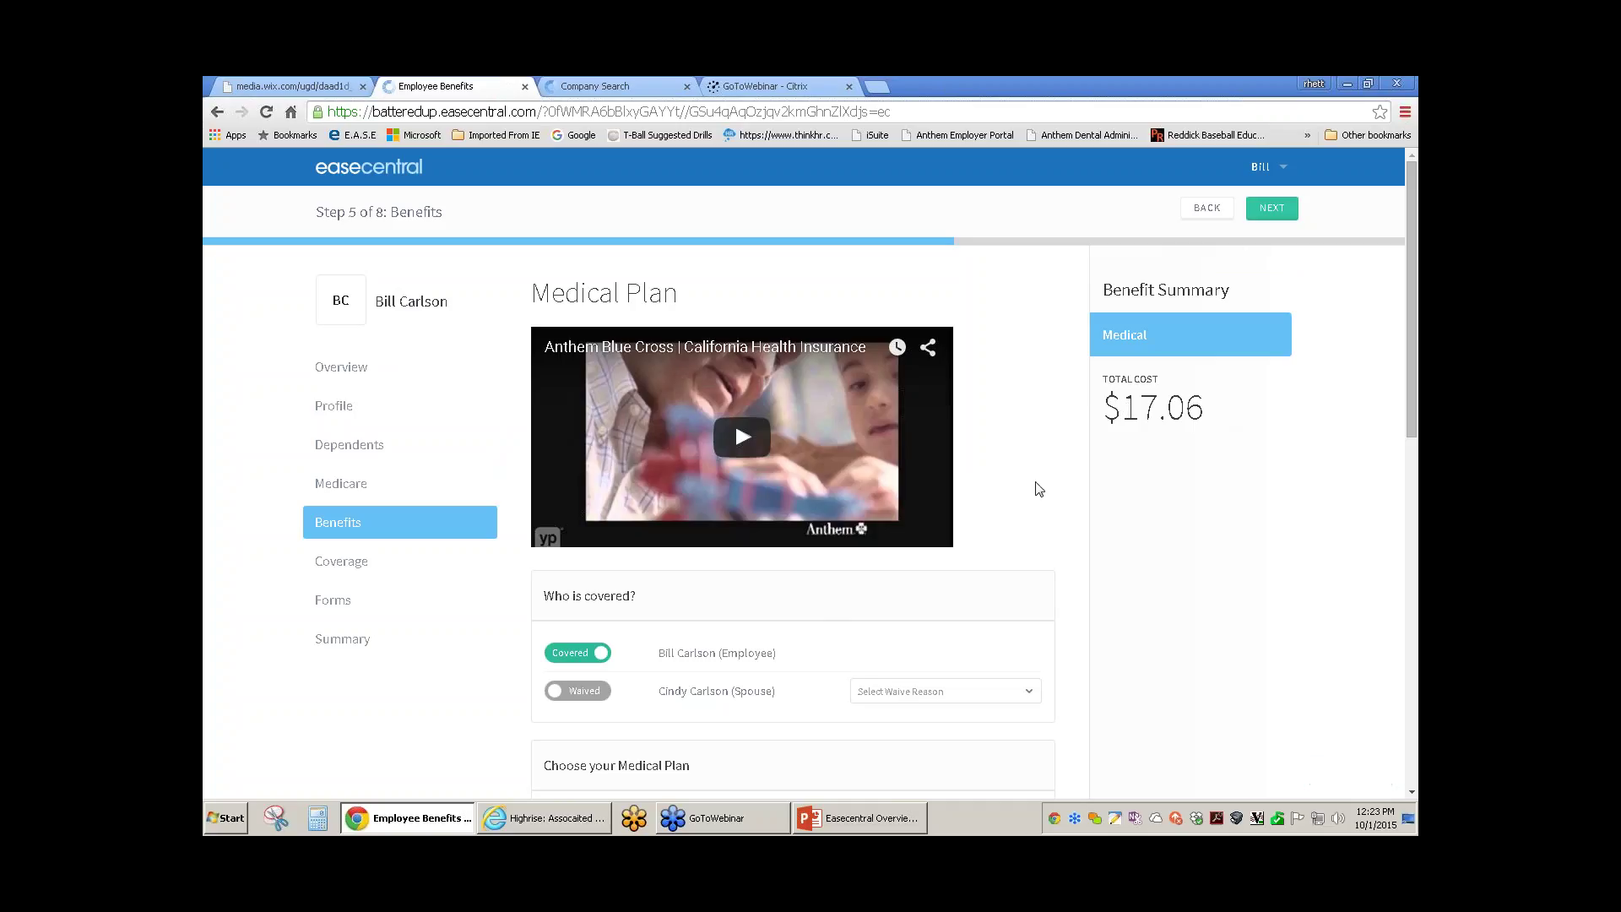
- Set the spouse's medical waive reason to Individual policy
scroll(1039, 489, "down", 1)
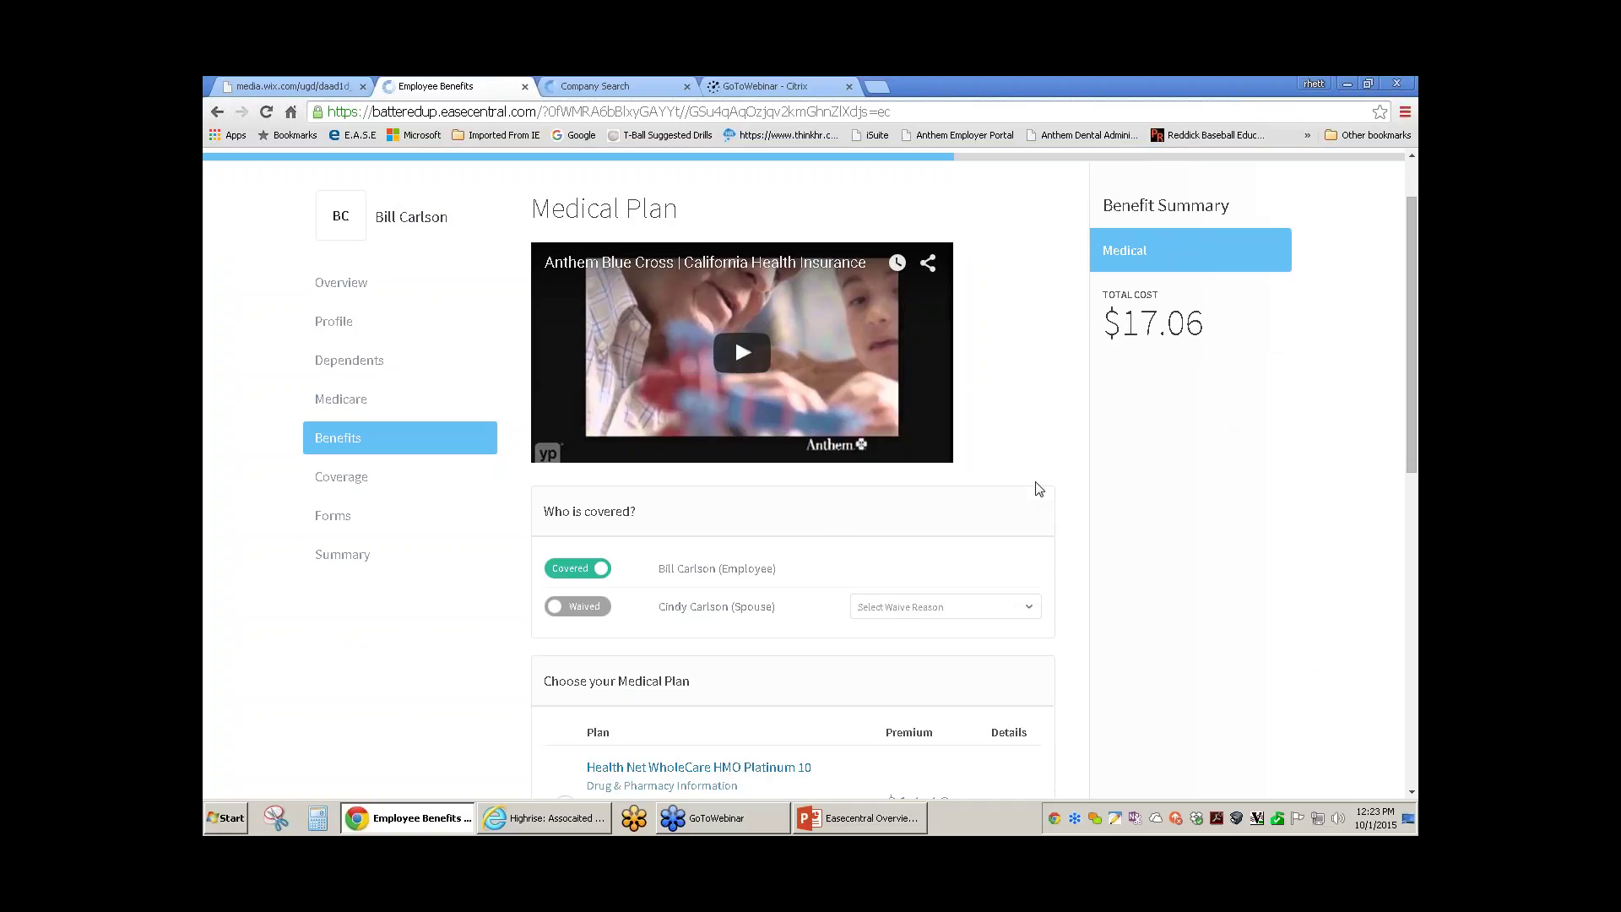
scroll(1039, 488, "down", 2)
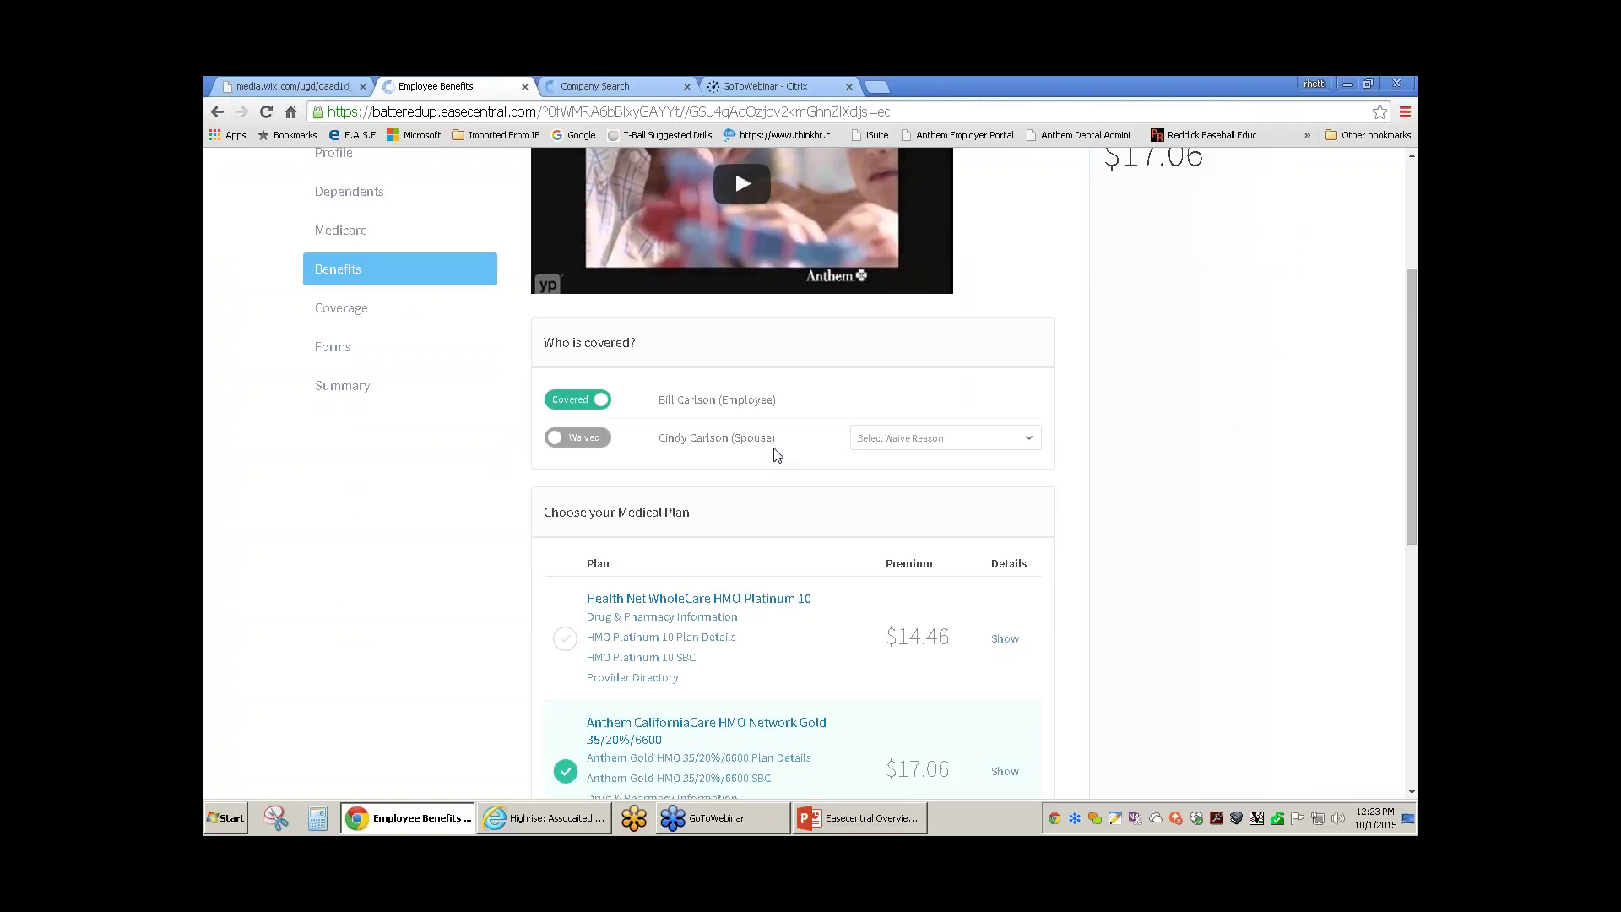
left_click(1030, 439)
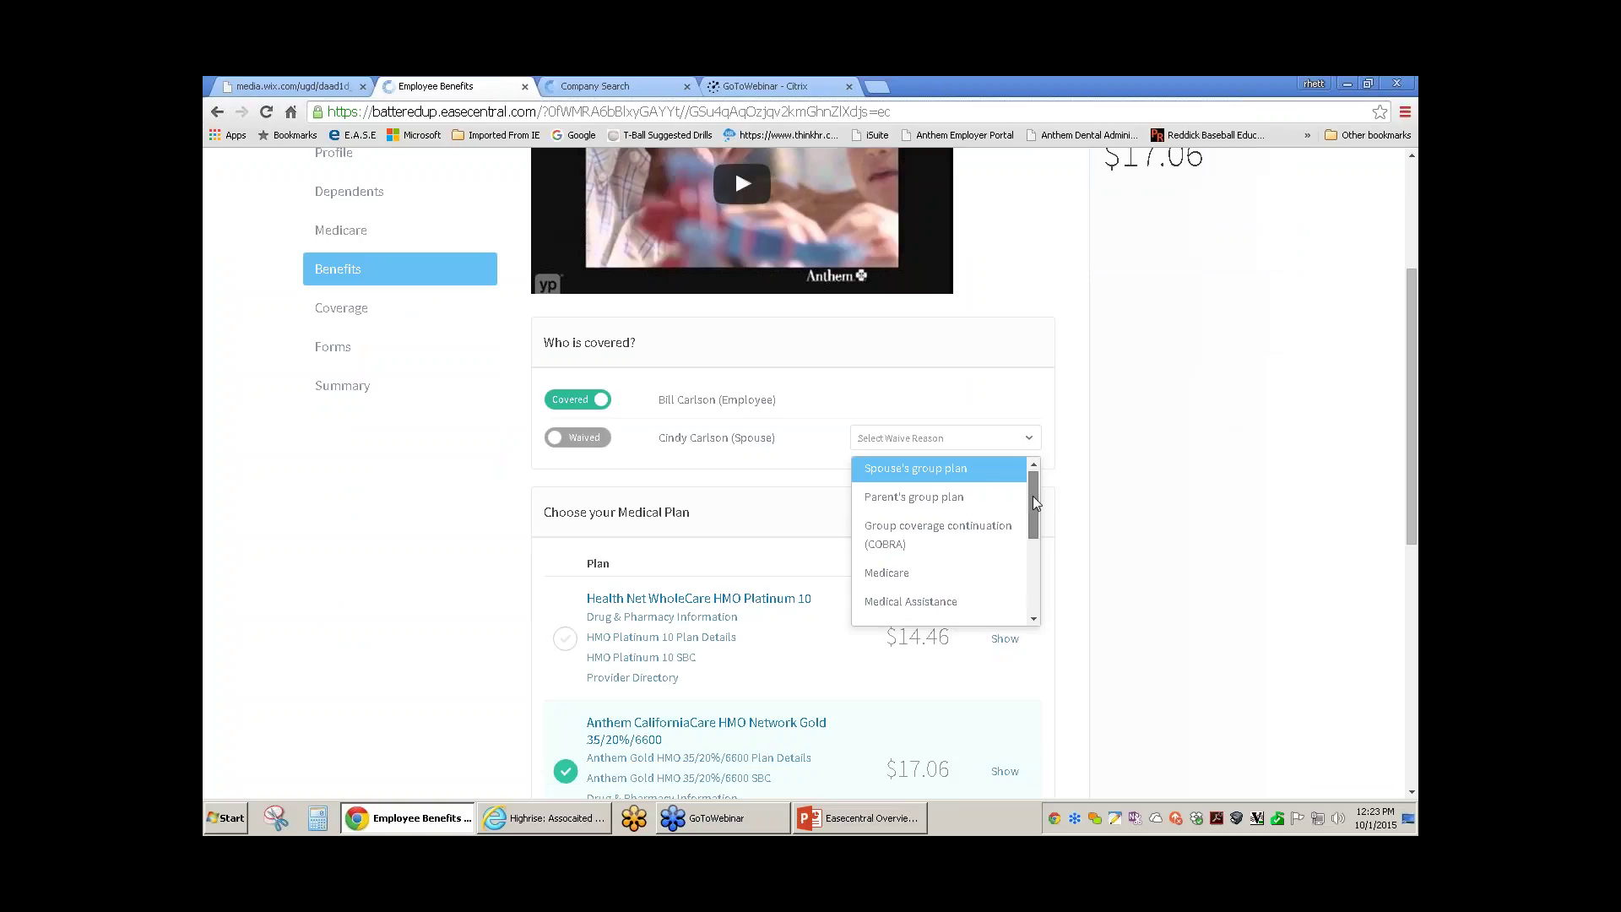
scroll(1034, 498, "down", 1)
left_click_drag(1035, 503, 1030, 531)
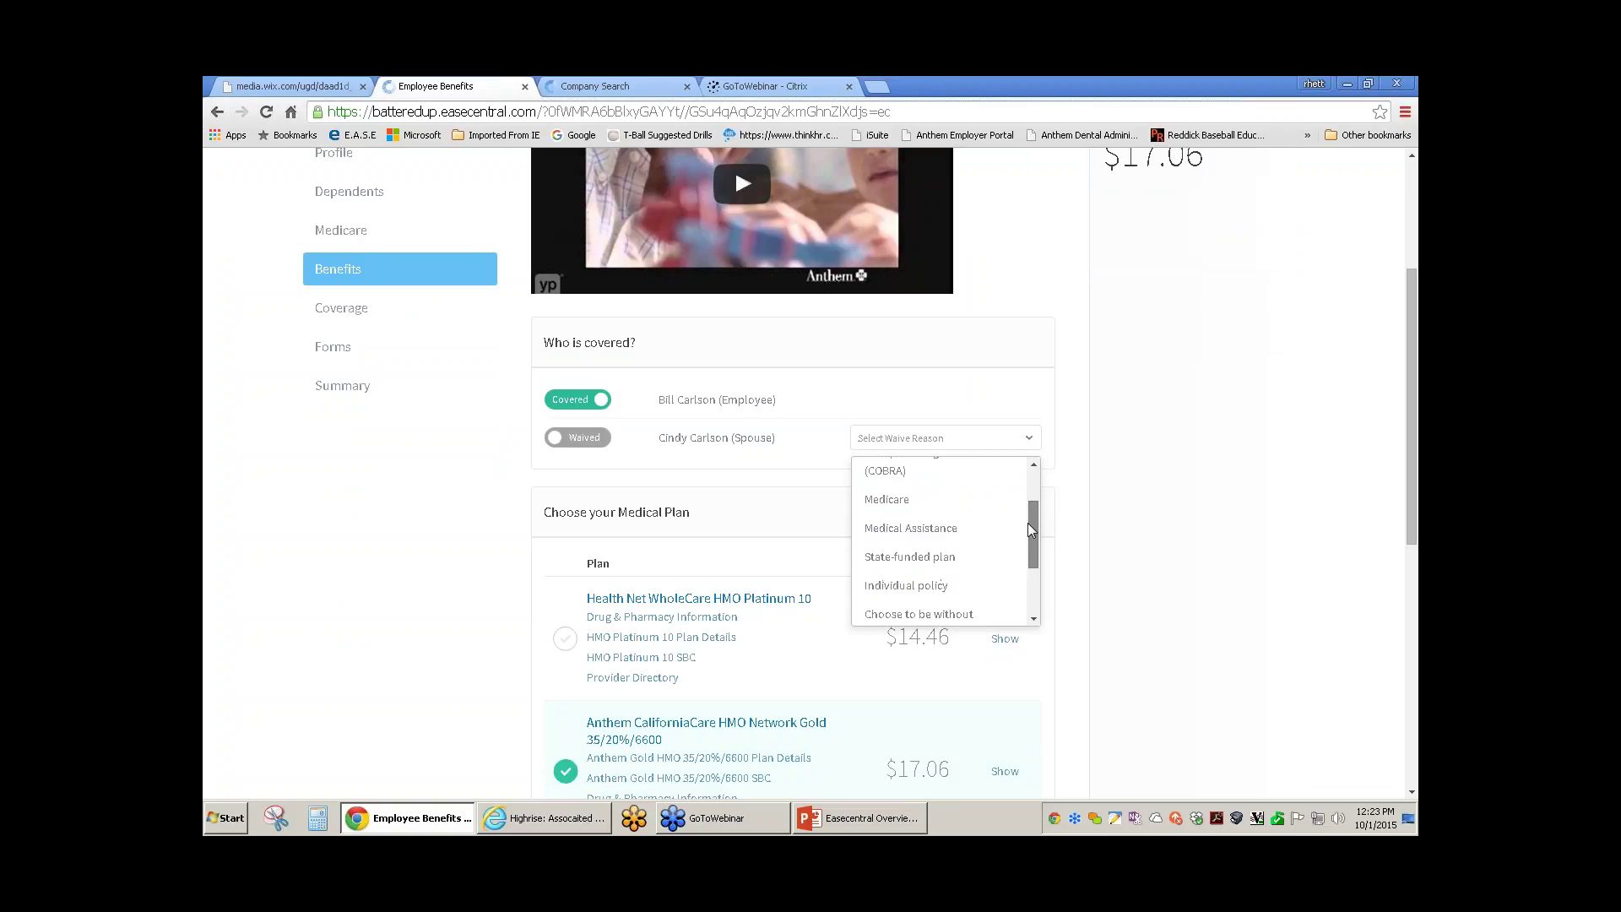
left_click(958, 582)
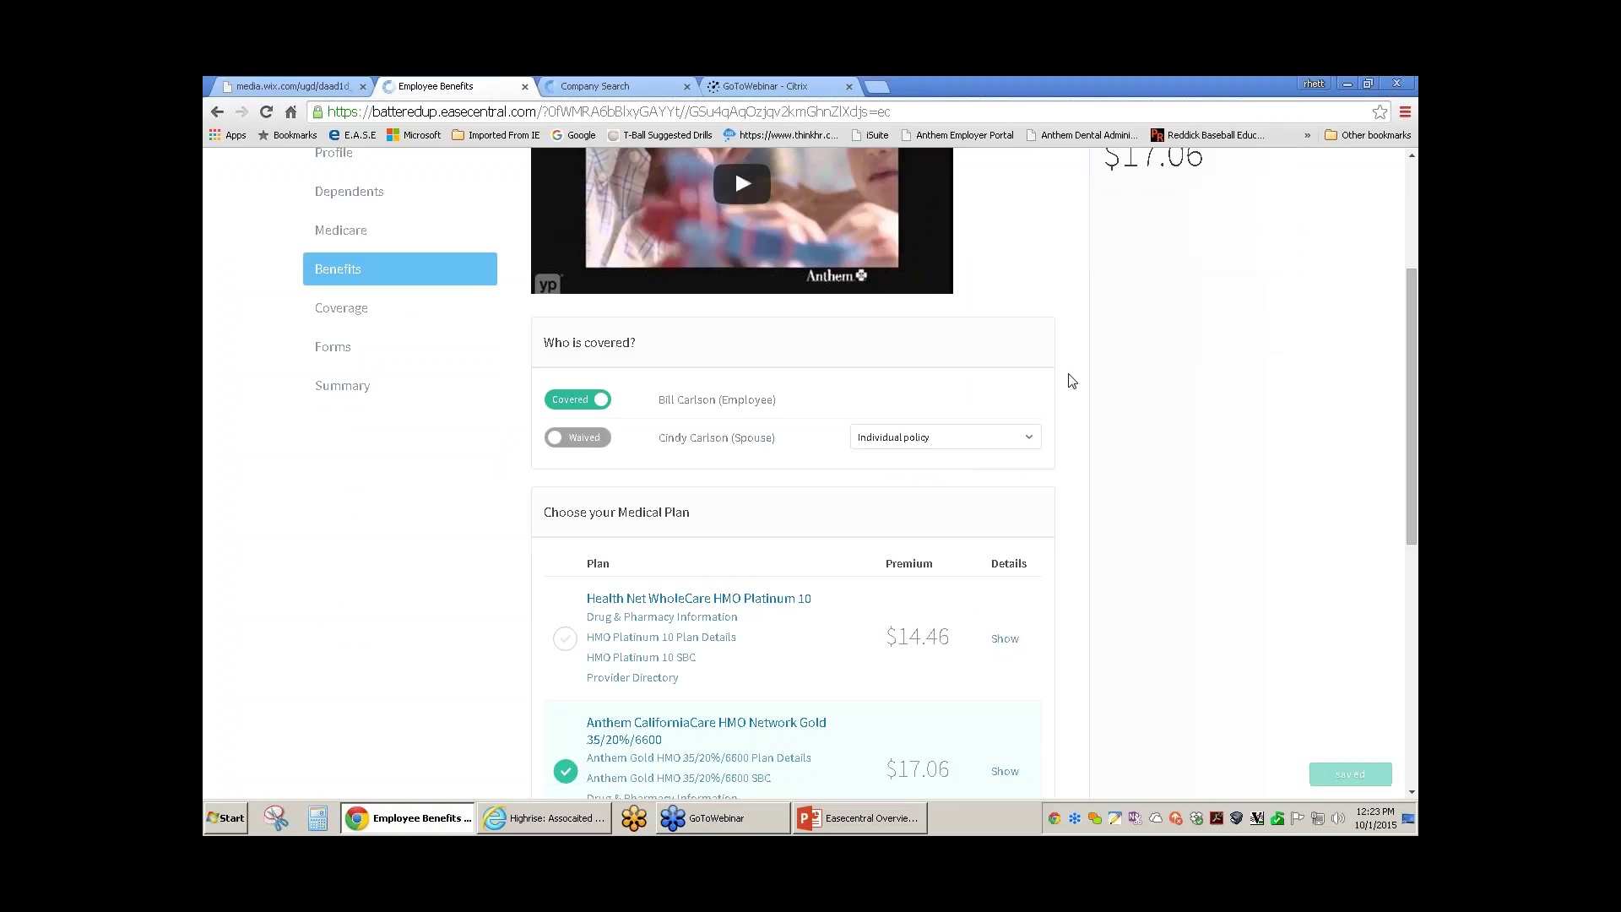
- Review the Anthem Gold HMO 35/20%/6600 SBC document and the details summary of the selected Anthem CaliforniaCare HMO plan
scroll(1075, 382, "down", 1)
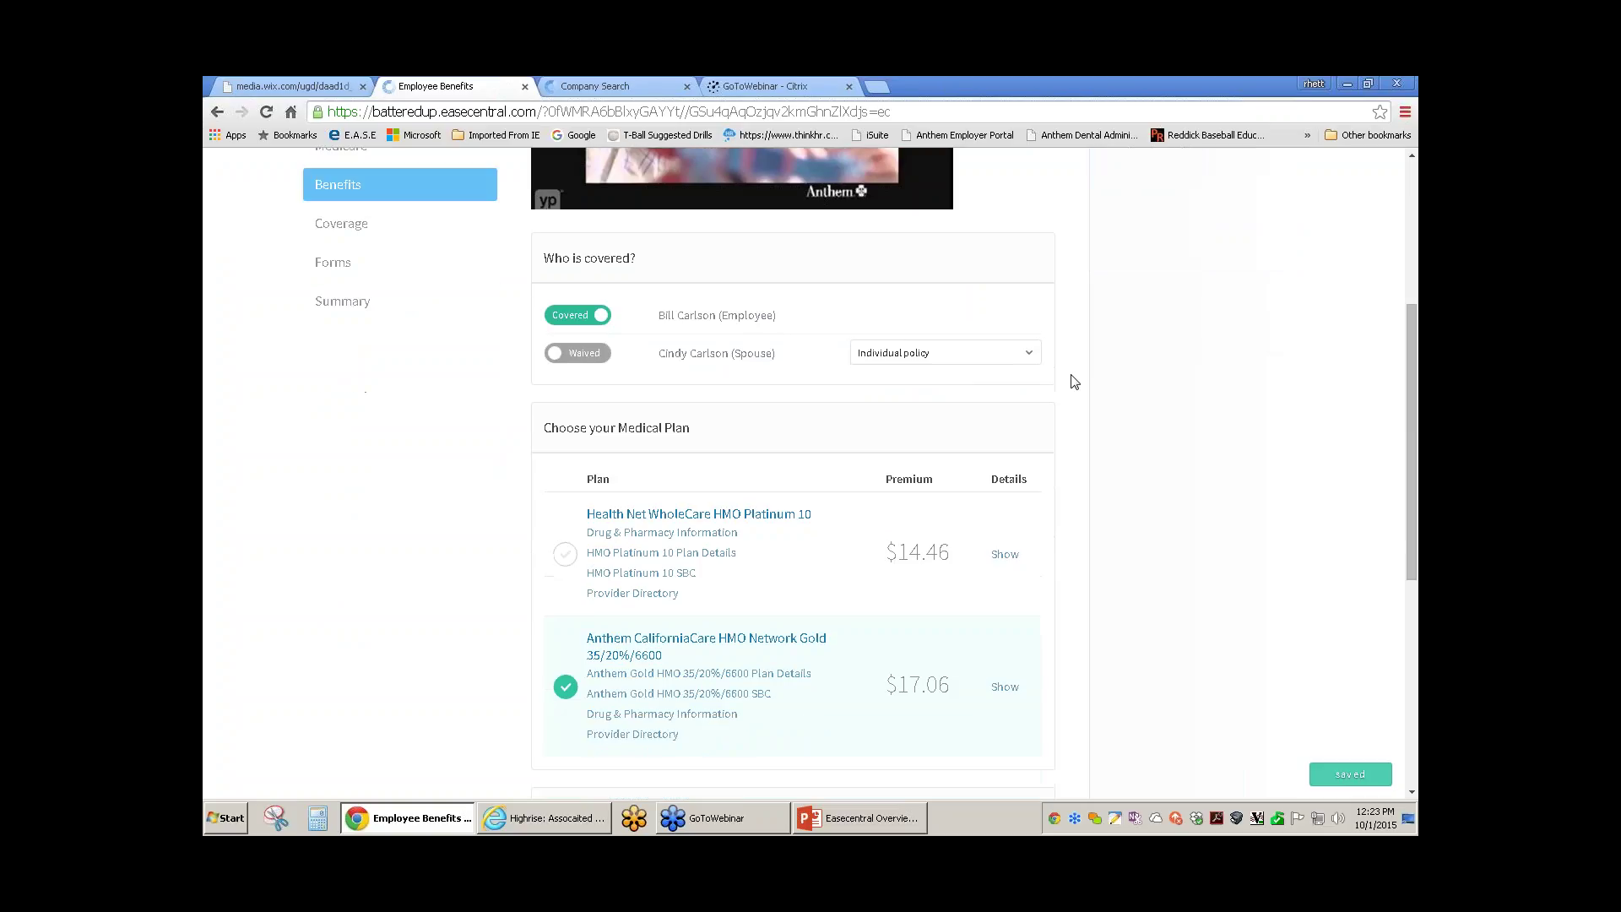
scroll(1074, 383, "down", 1)
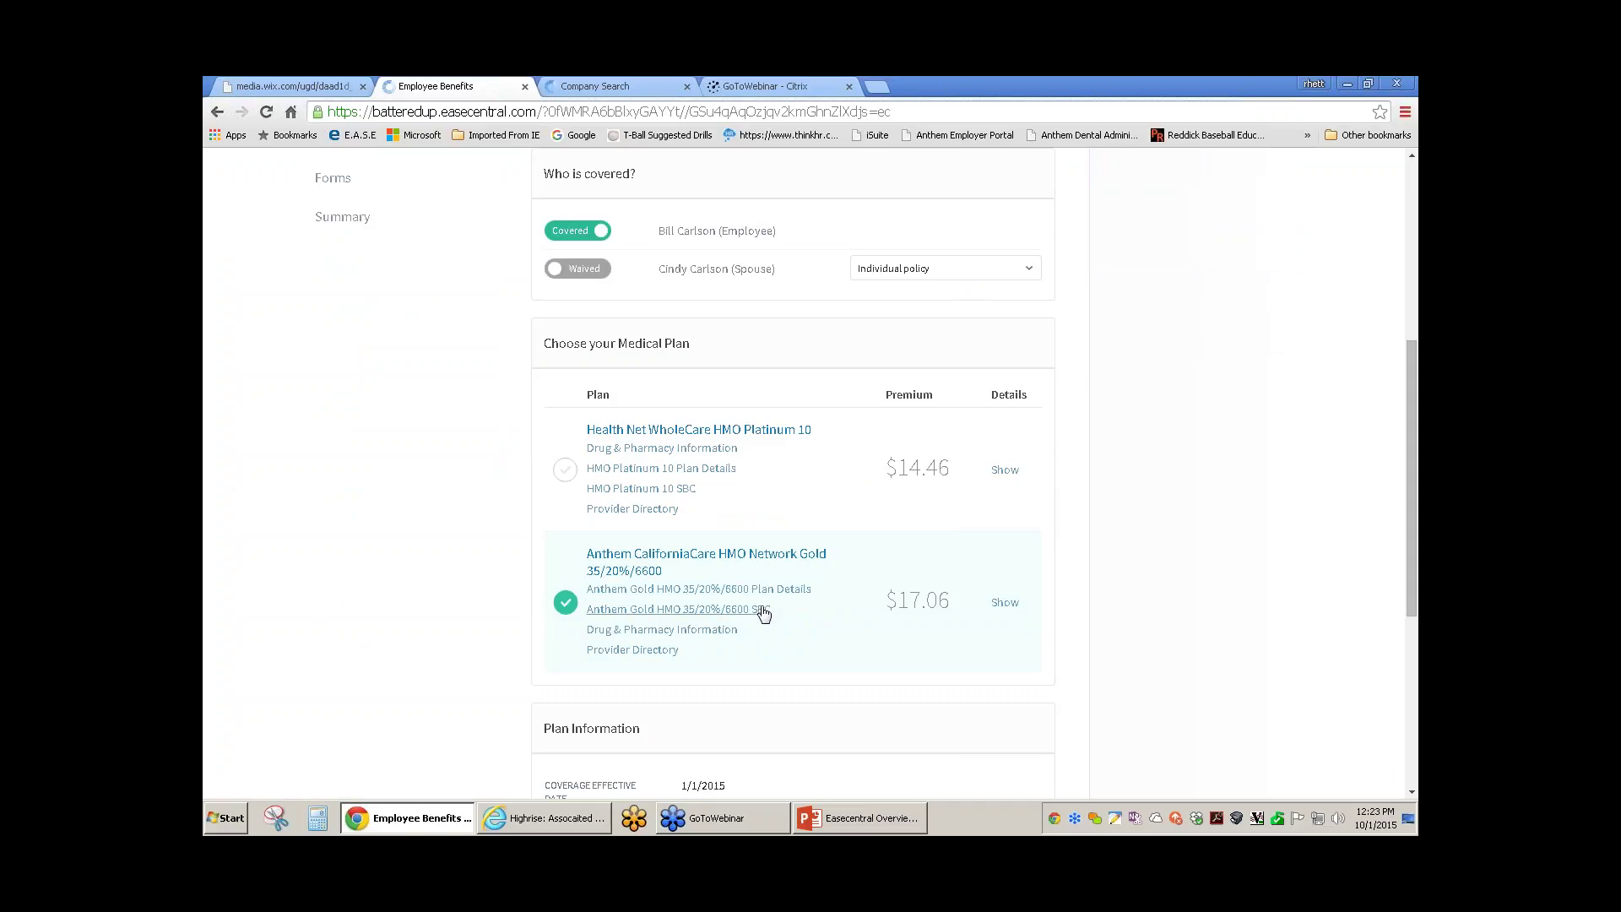
left_click(762, 609)
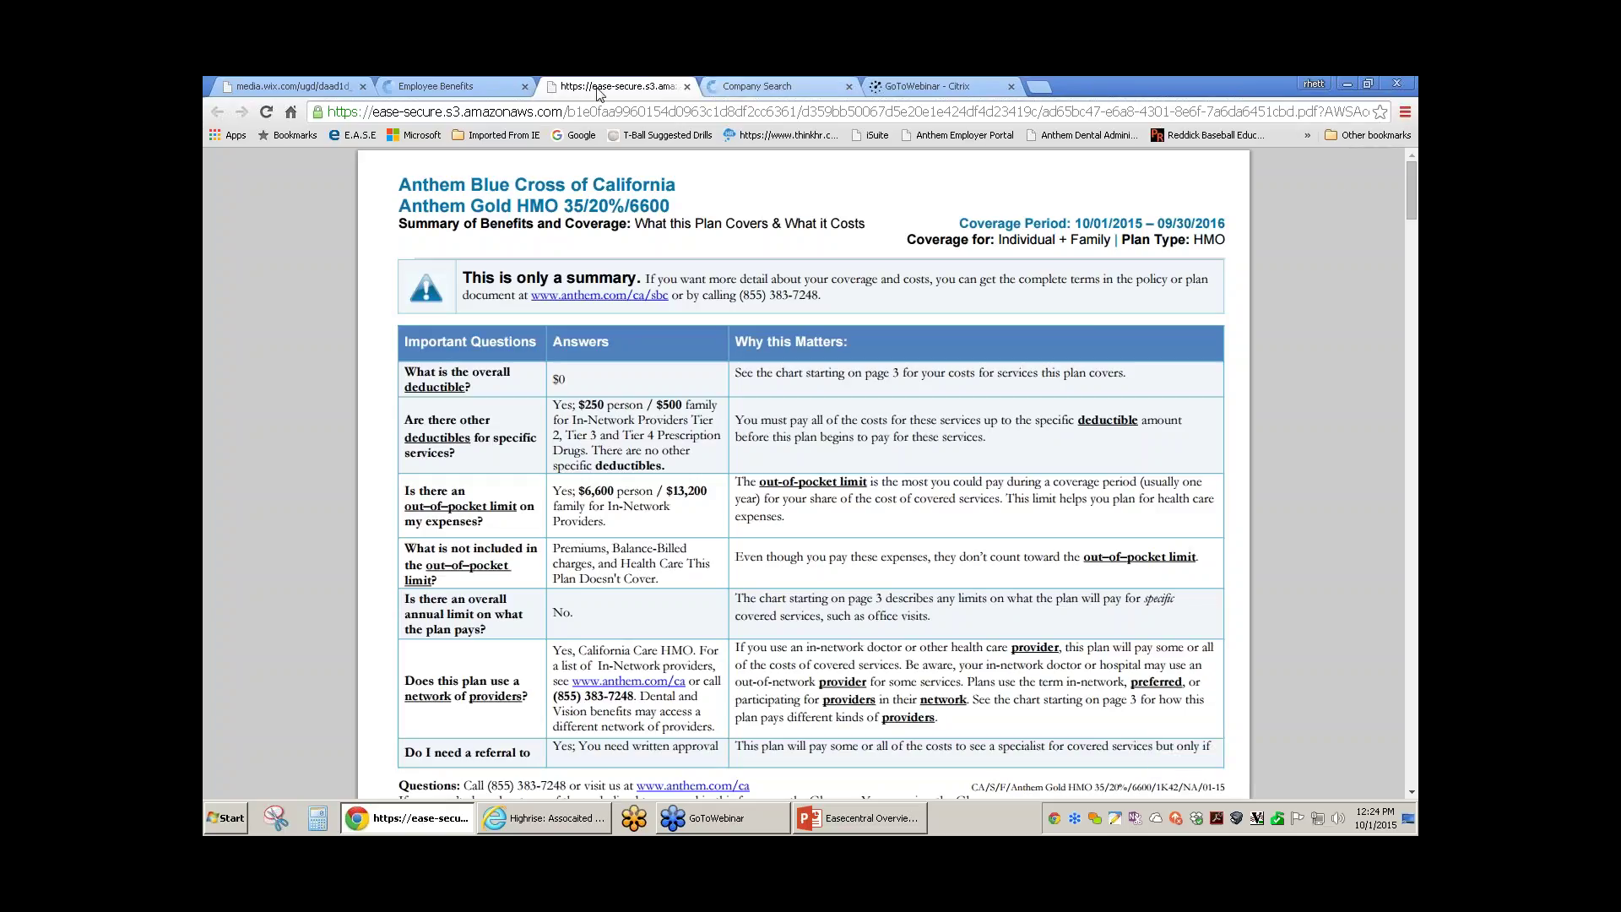
left_click(483, 86)
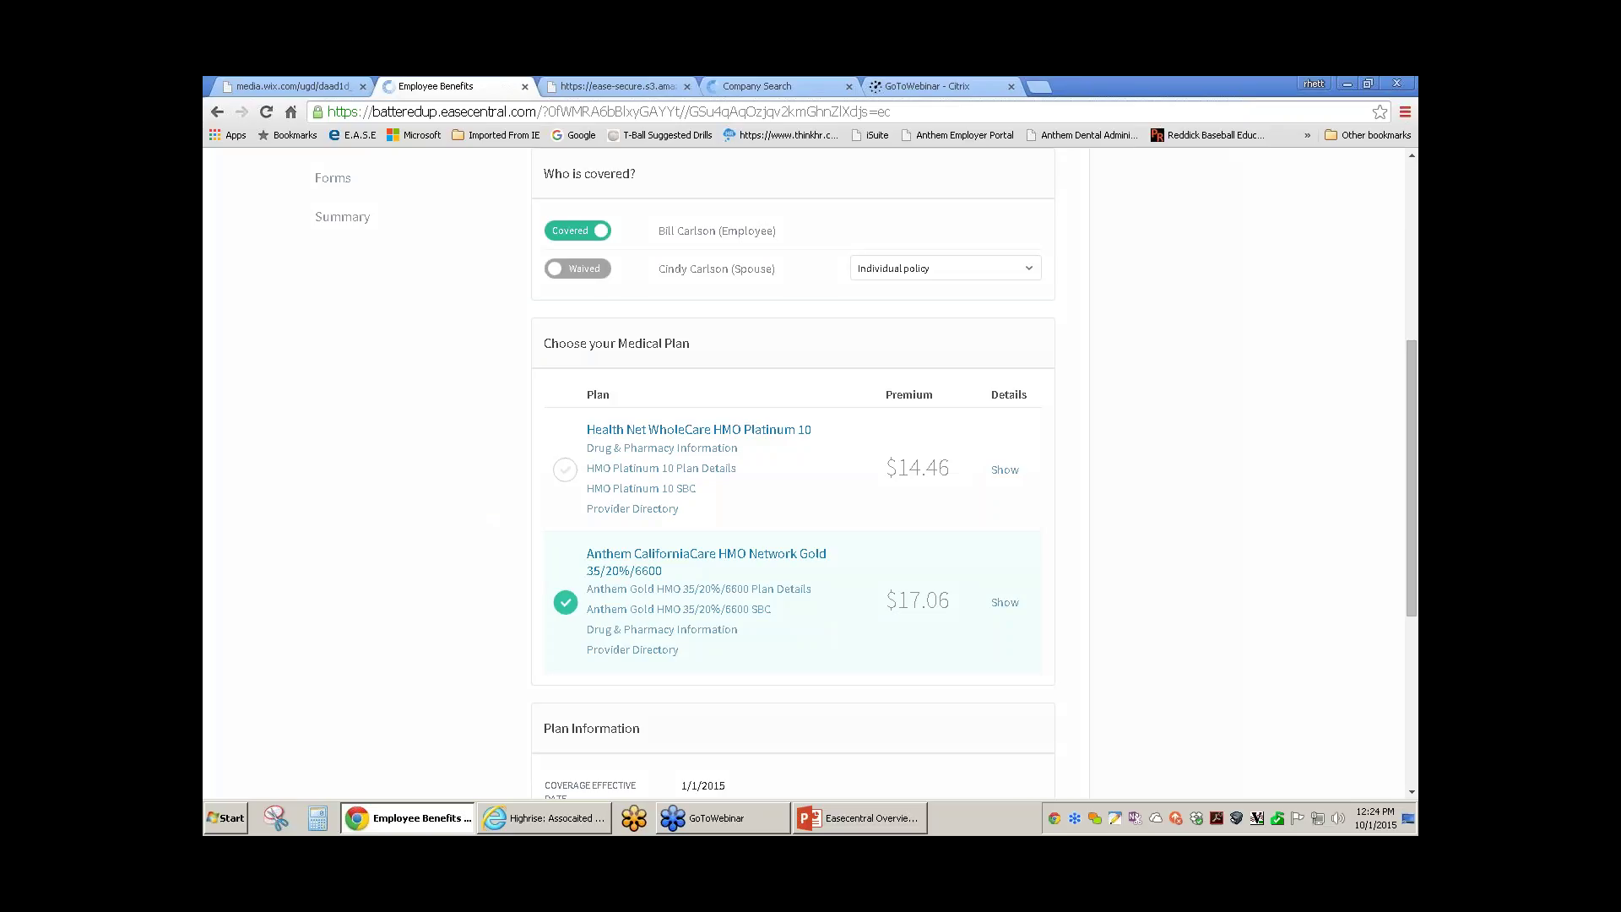
left_click(1005, 602)
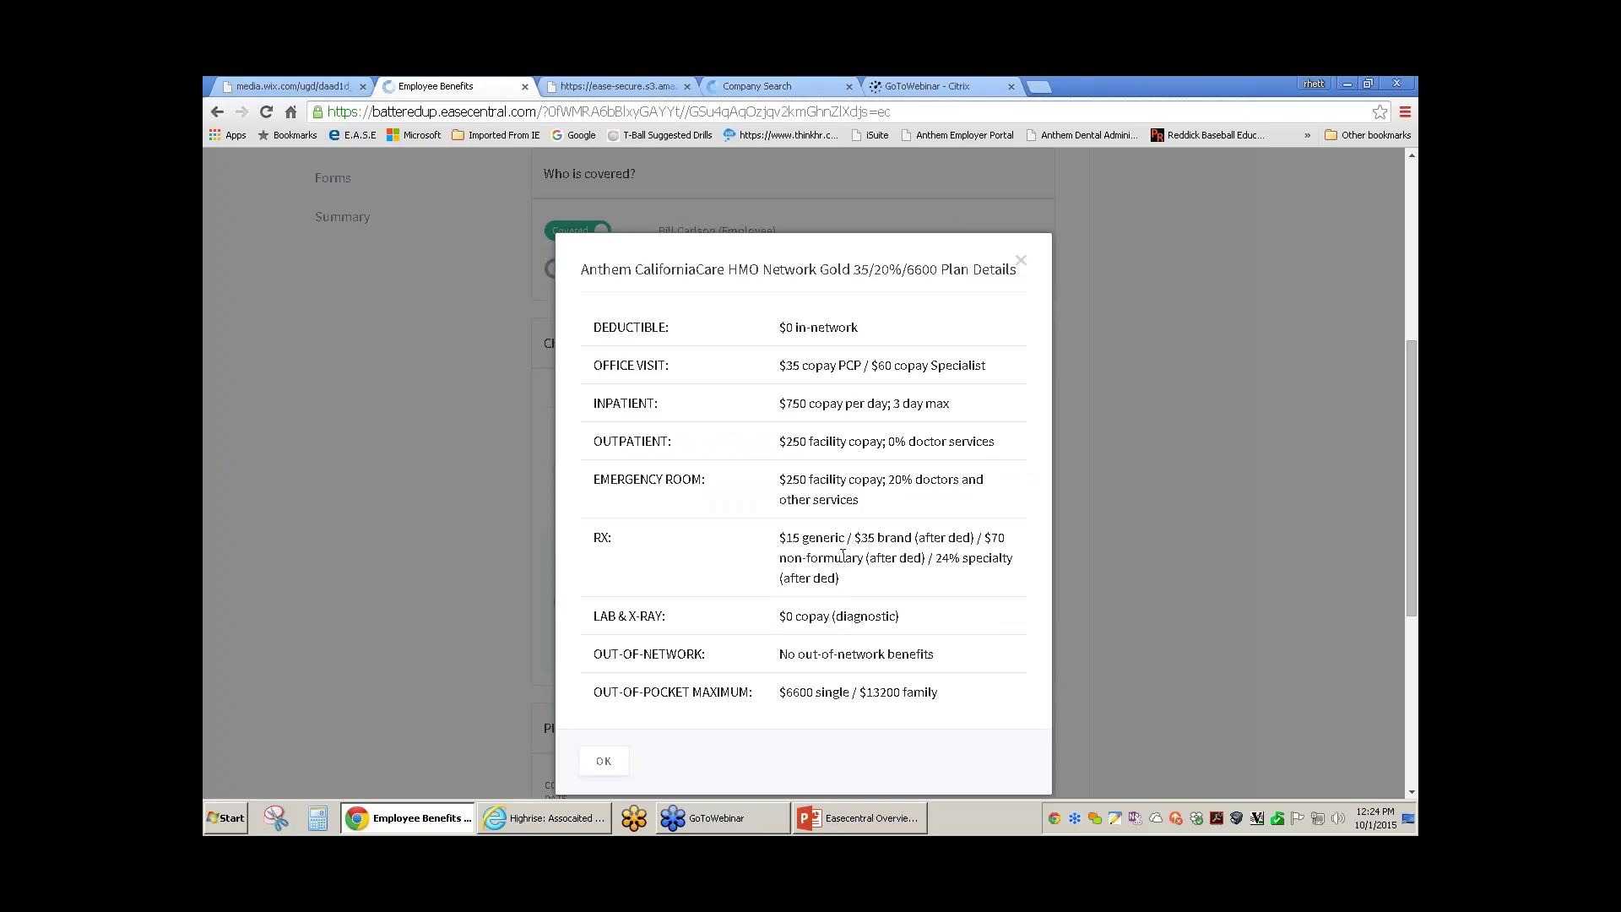
left_click(1024, 264)
- Review the plan information, accept the Anthem medical election and continue to the Coverage step
scroll(1131, 467, "down", 3)
scroll(1132, 467, "down", 1)
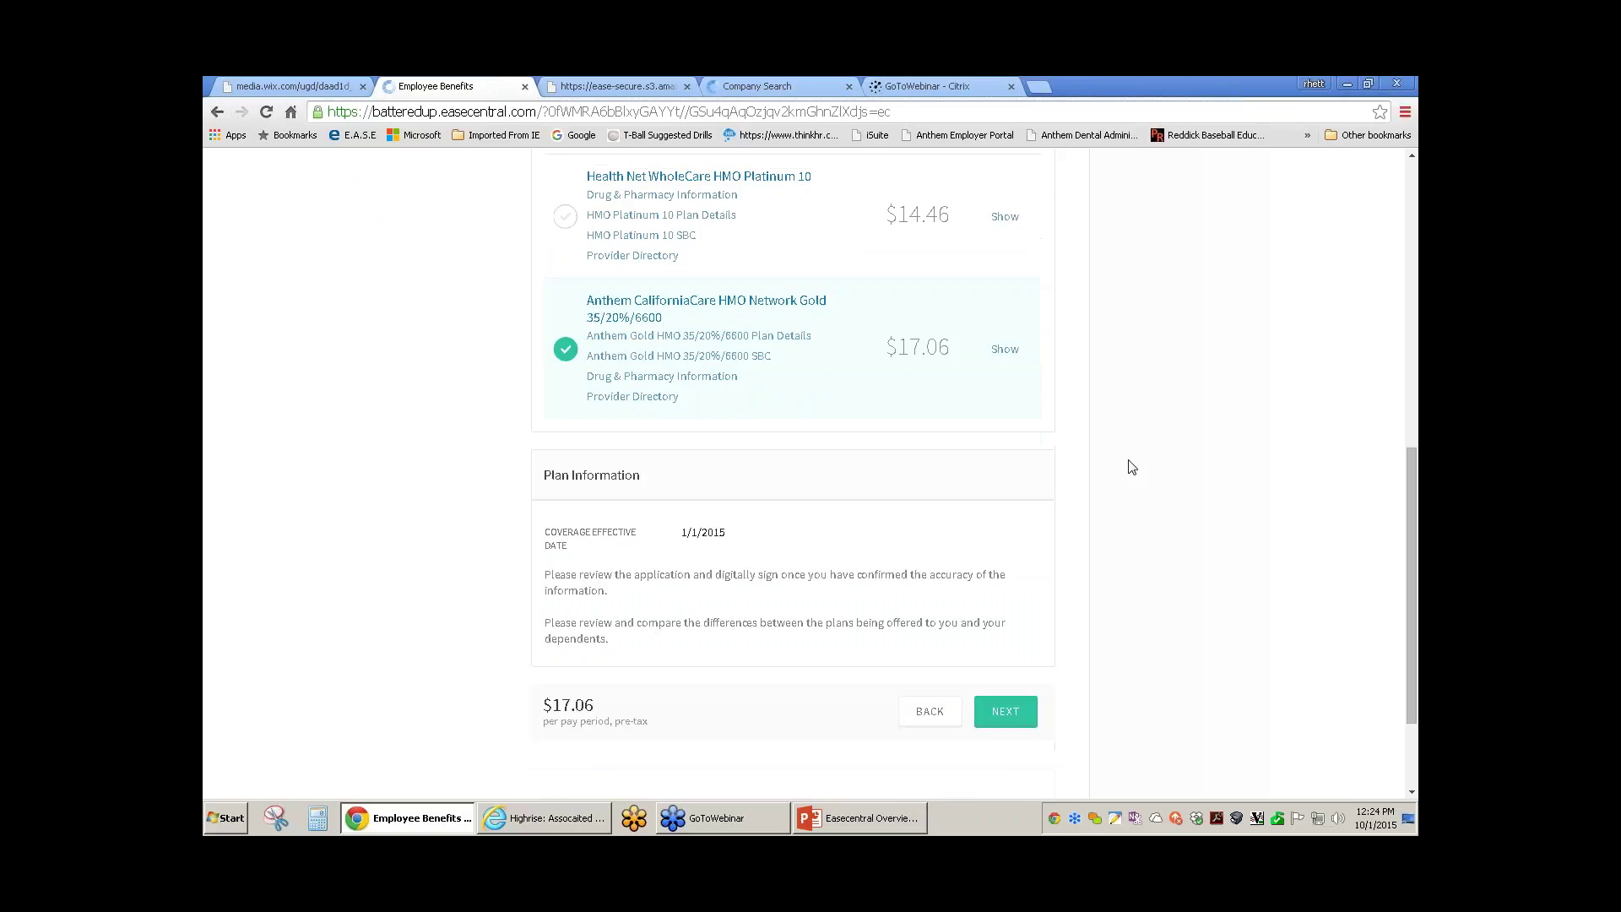
scroll(1132, 467, "down", 1)
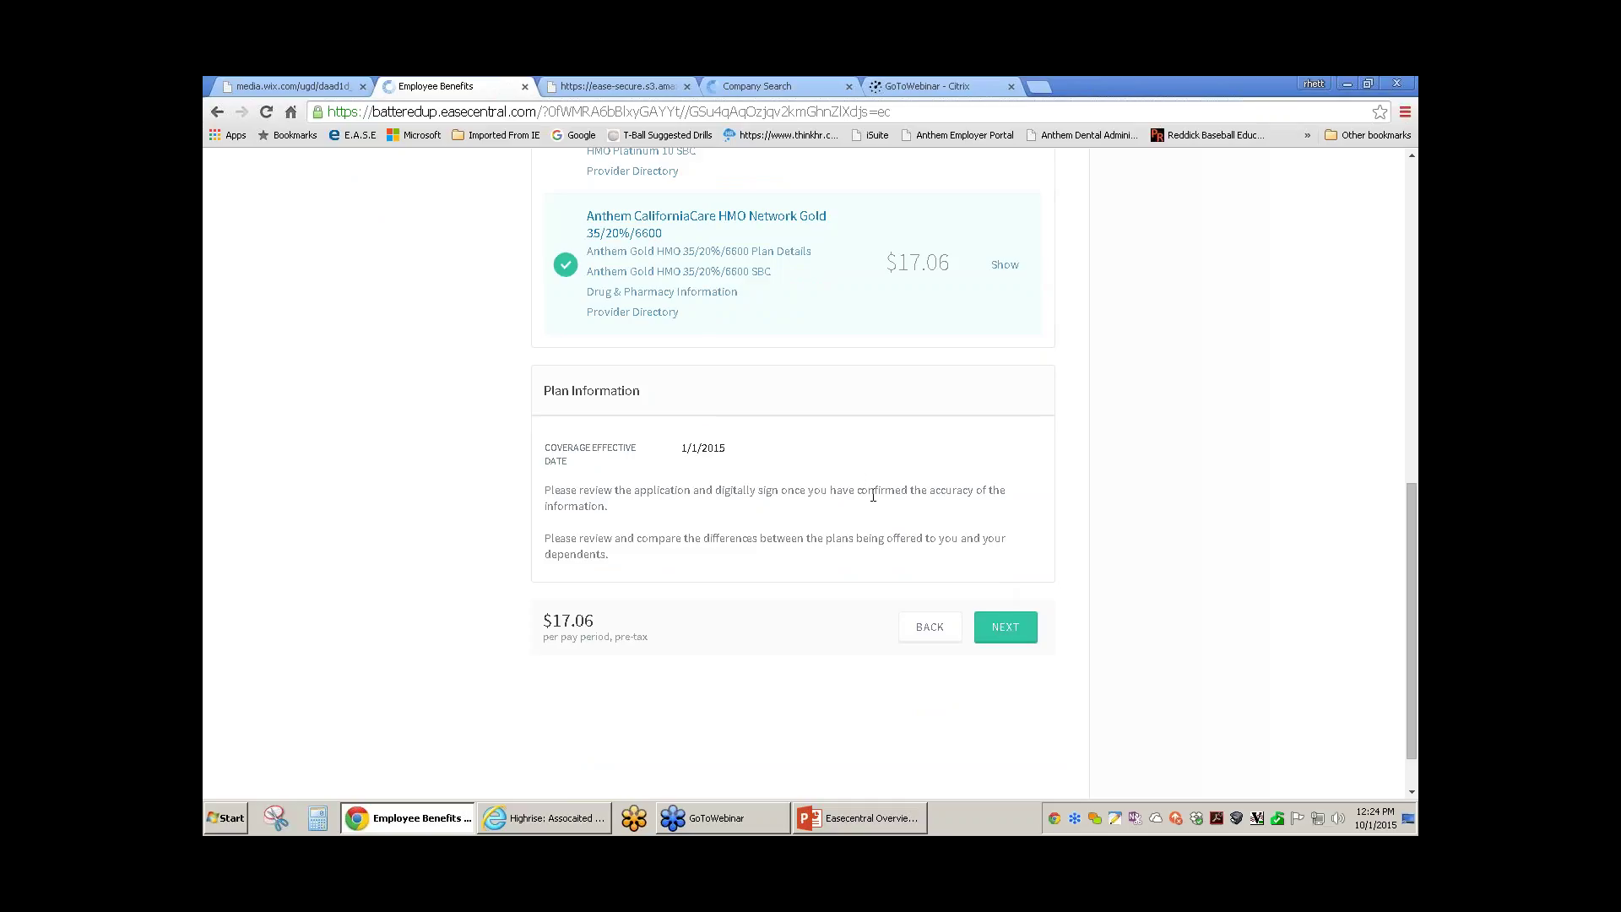
left_click(996, 635)
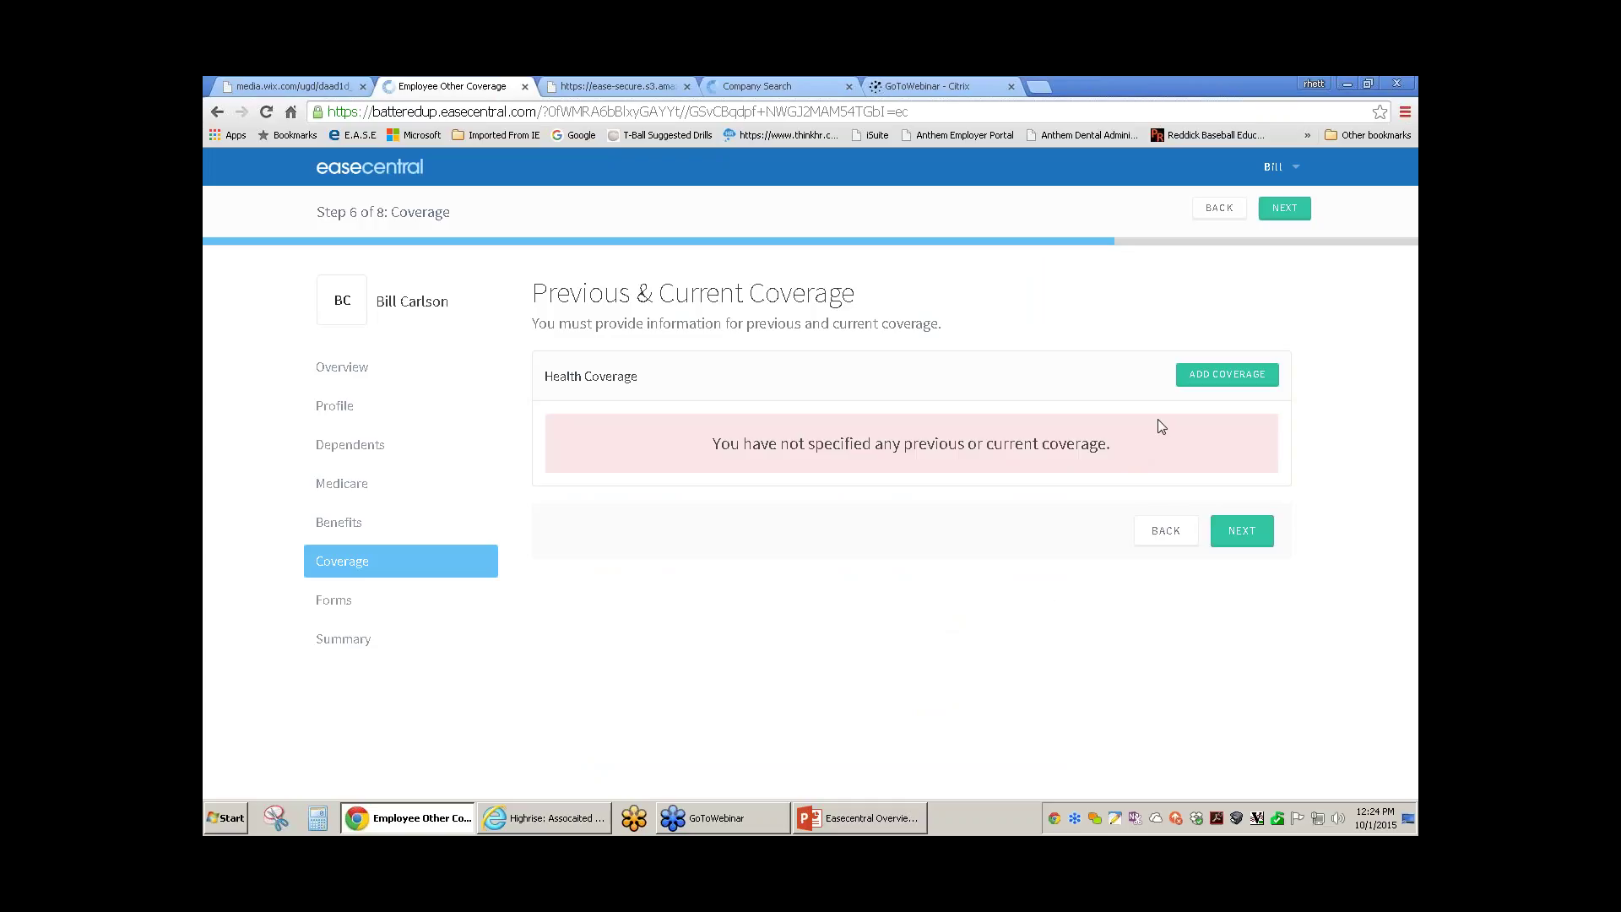
left_click(1227, 374)
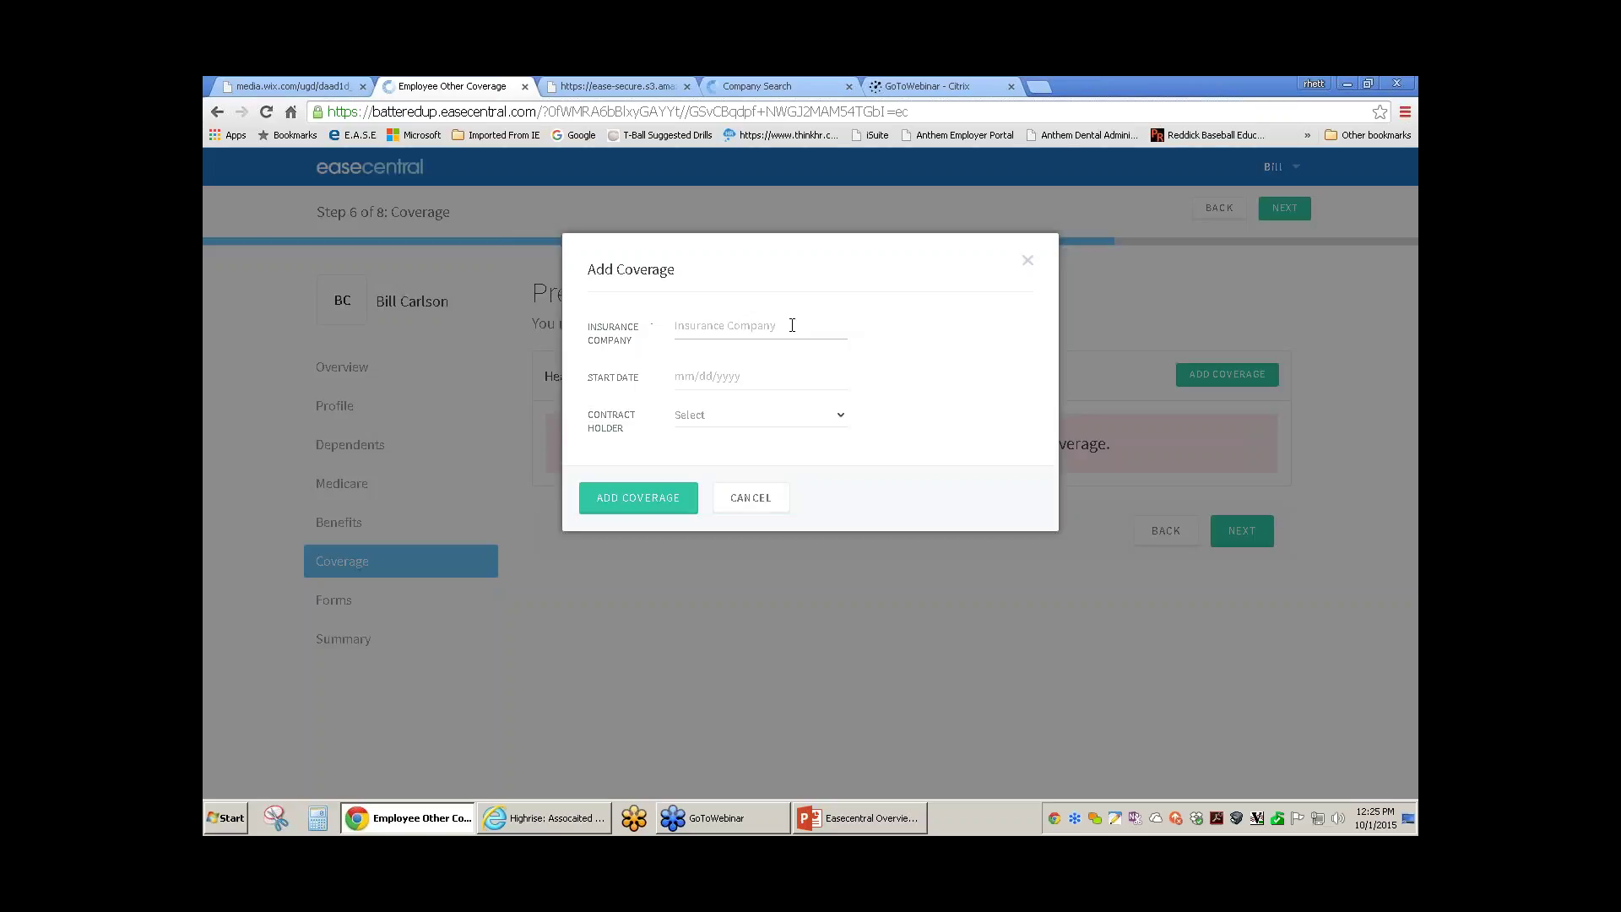
left_click(772, 376)
left_click(774, 418)
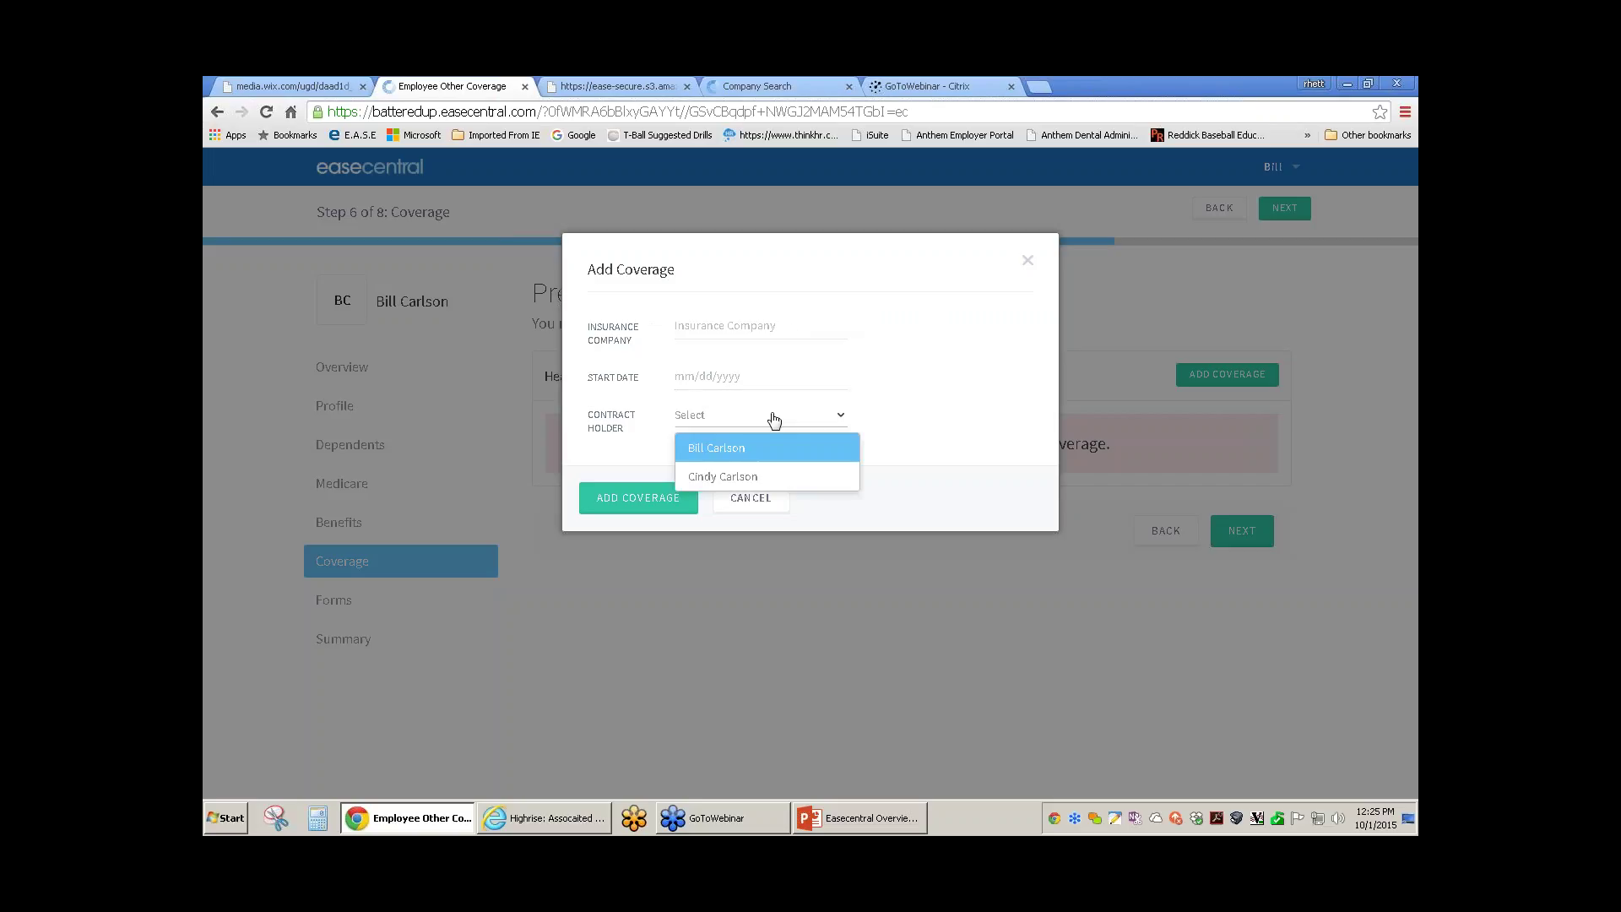
left_click(774, 417)
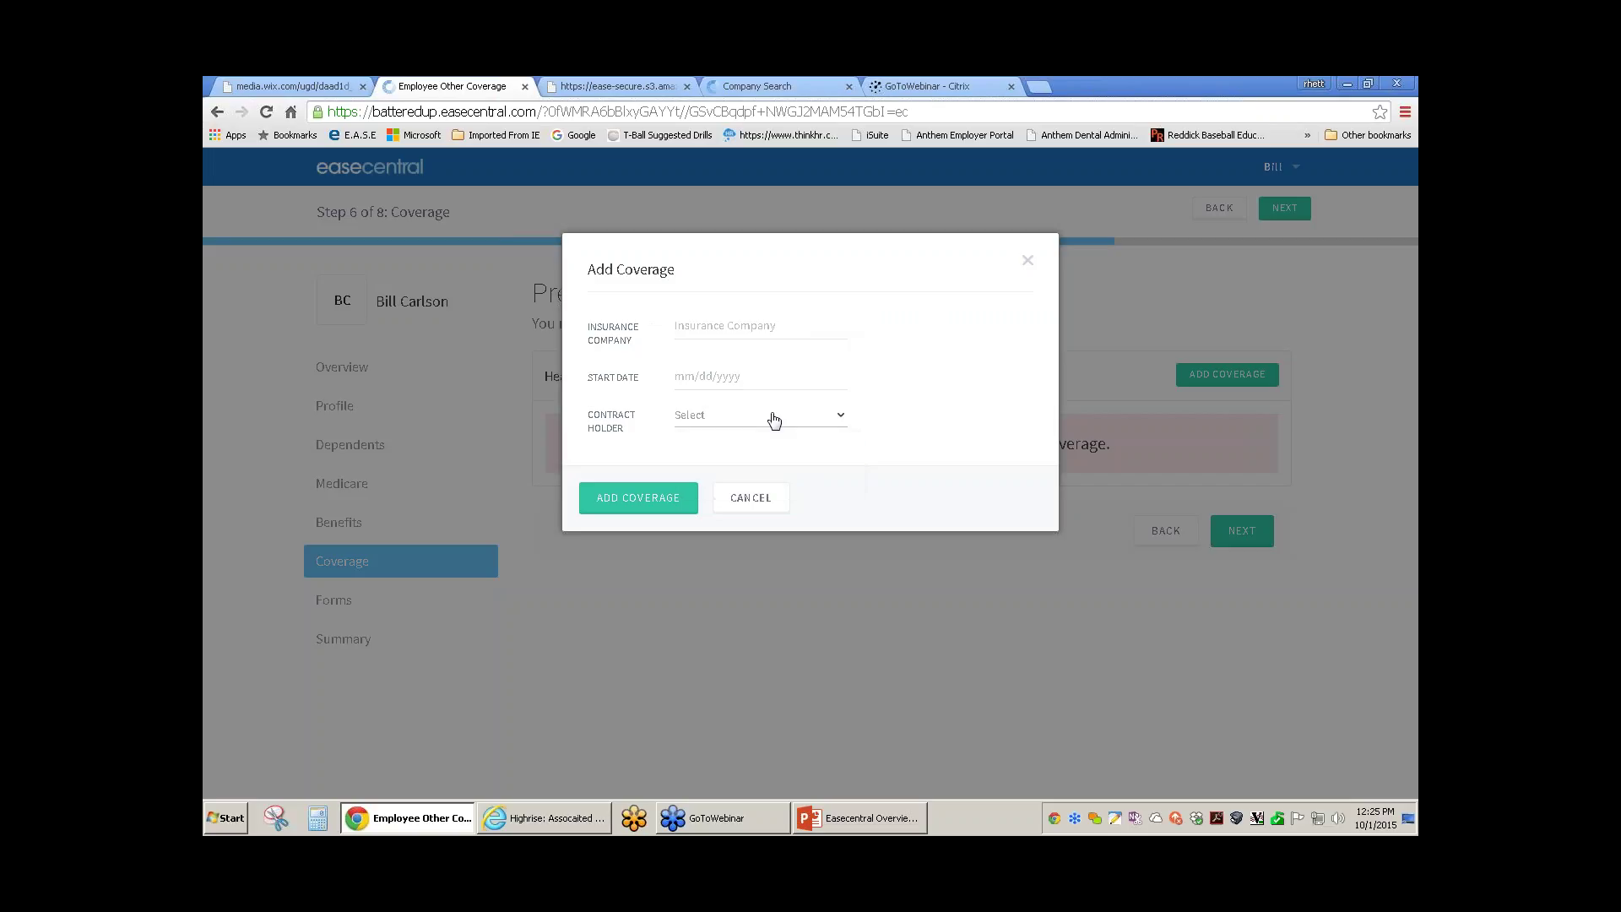
left_click(758, 499)
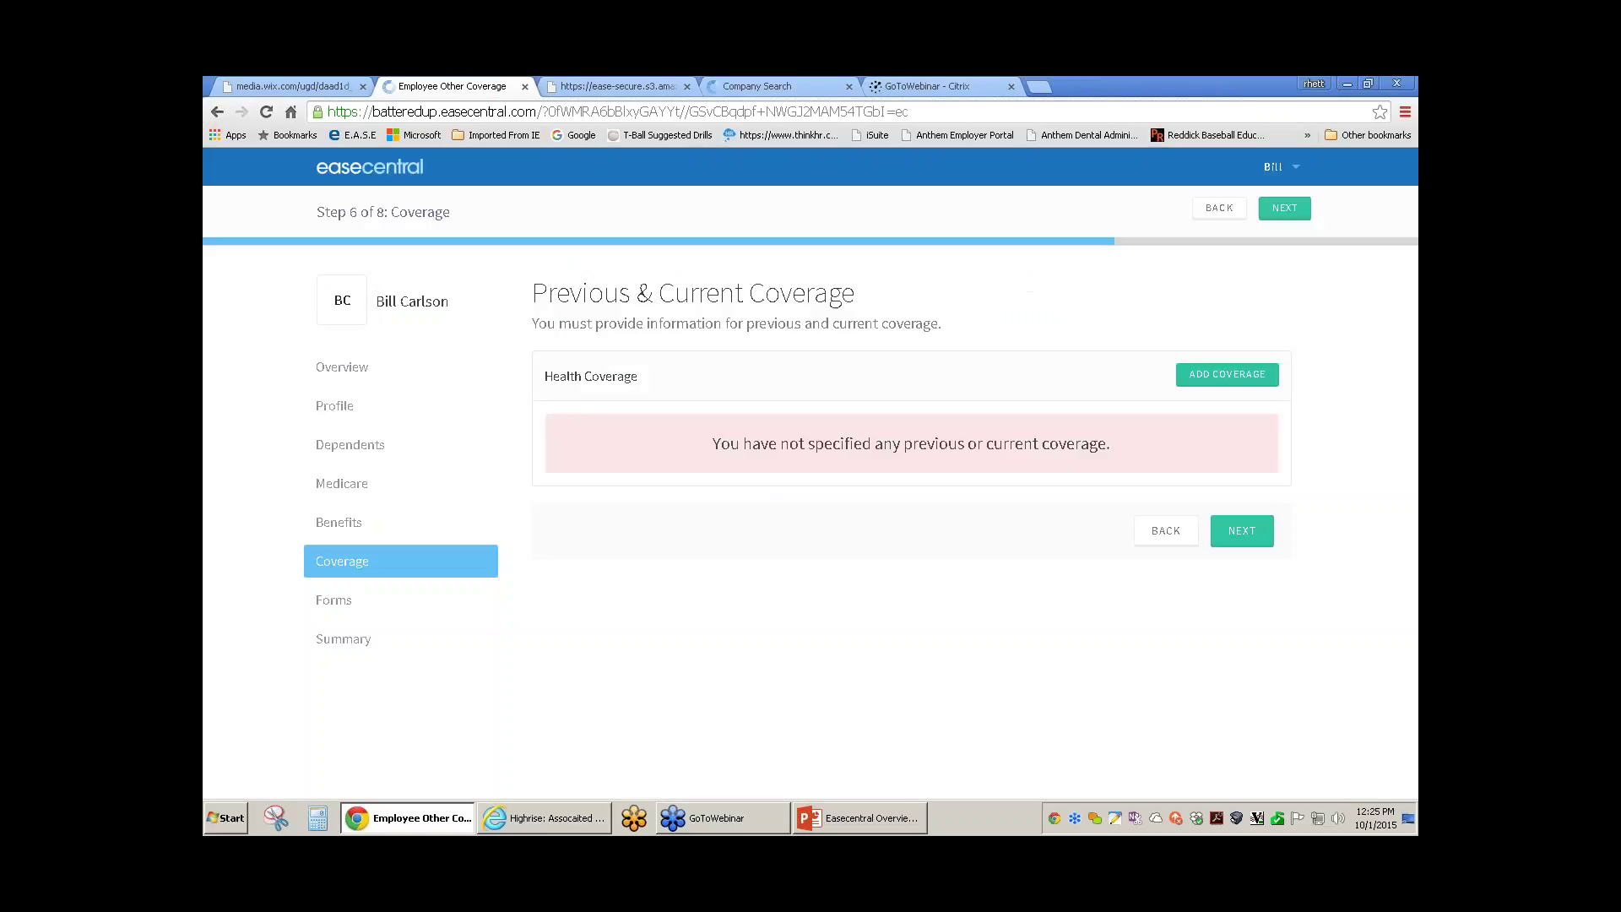
- Continue to the Forms step without adding coverage and set the spouse's missing gender to Female in the dependent details
left_click(1243, 534)
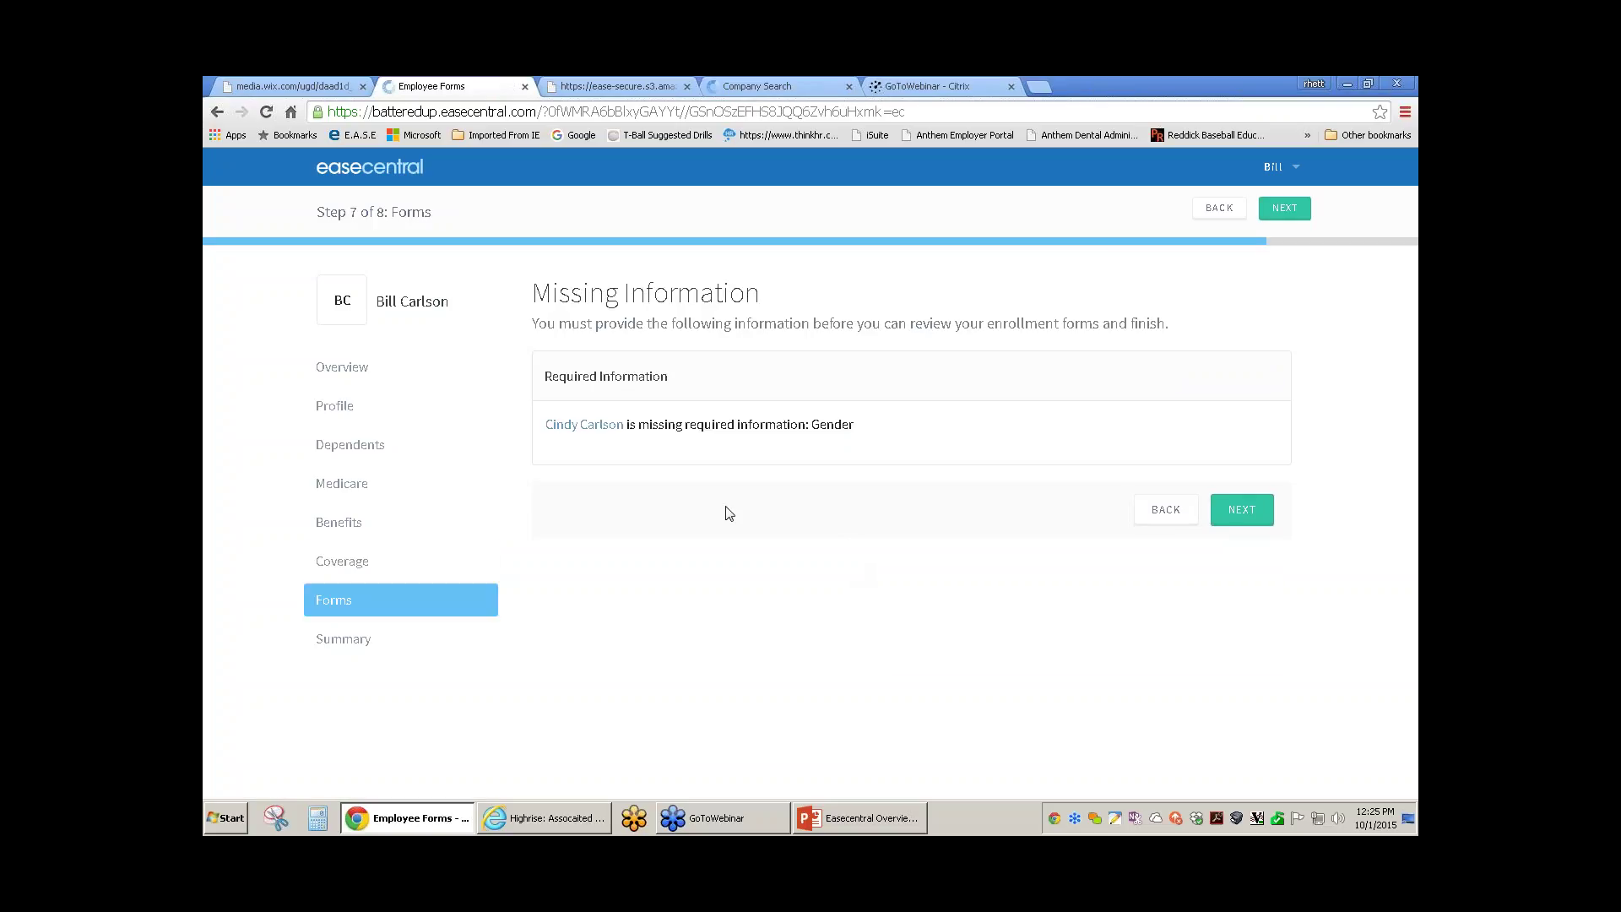
left_click(594, 429)
left_click(595, 429)
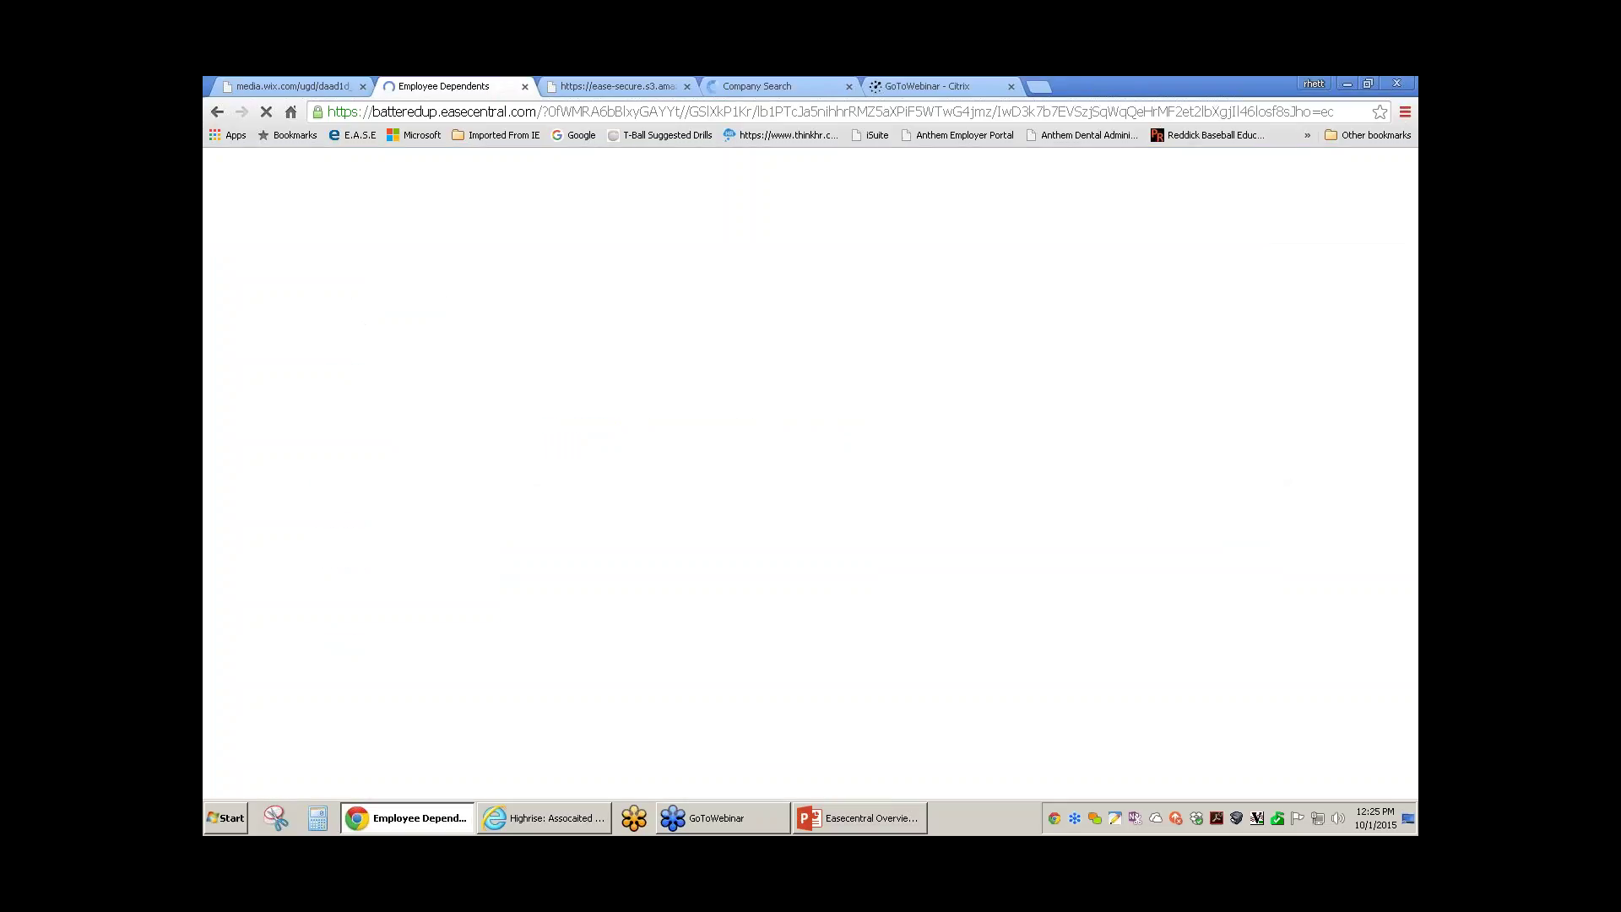
left_click(713, 492)
left_click(667, 510)
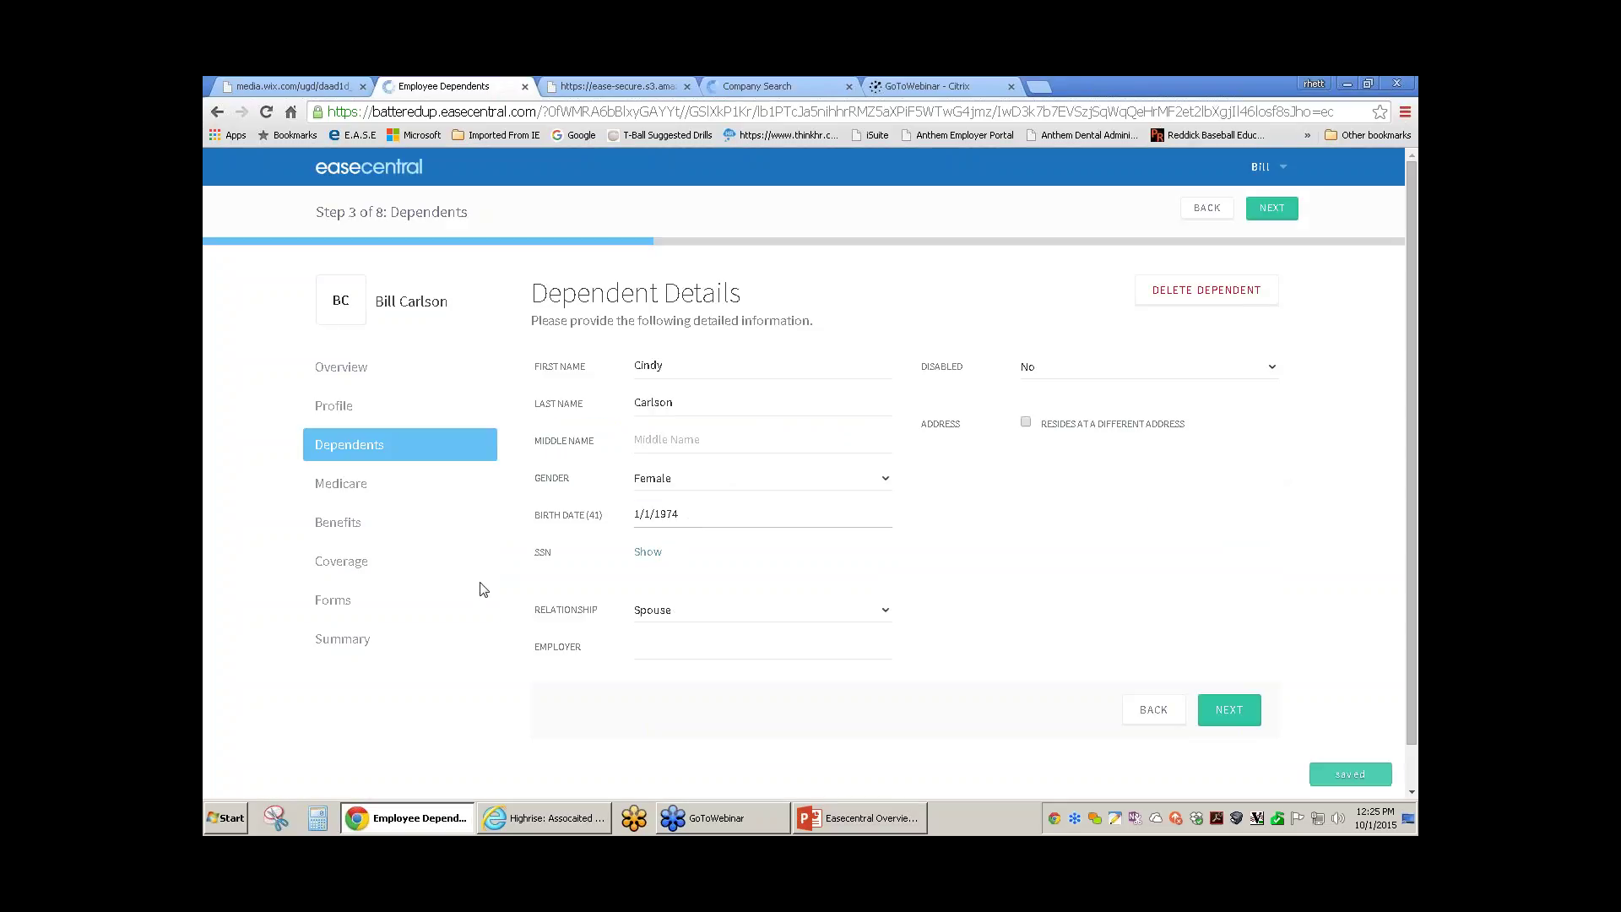
- Return to the Forms step and open the Anthem Blue Cross enrollment forms for review and signing
left_click(337, 602)
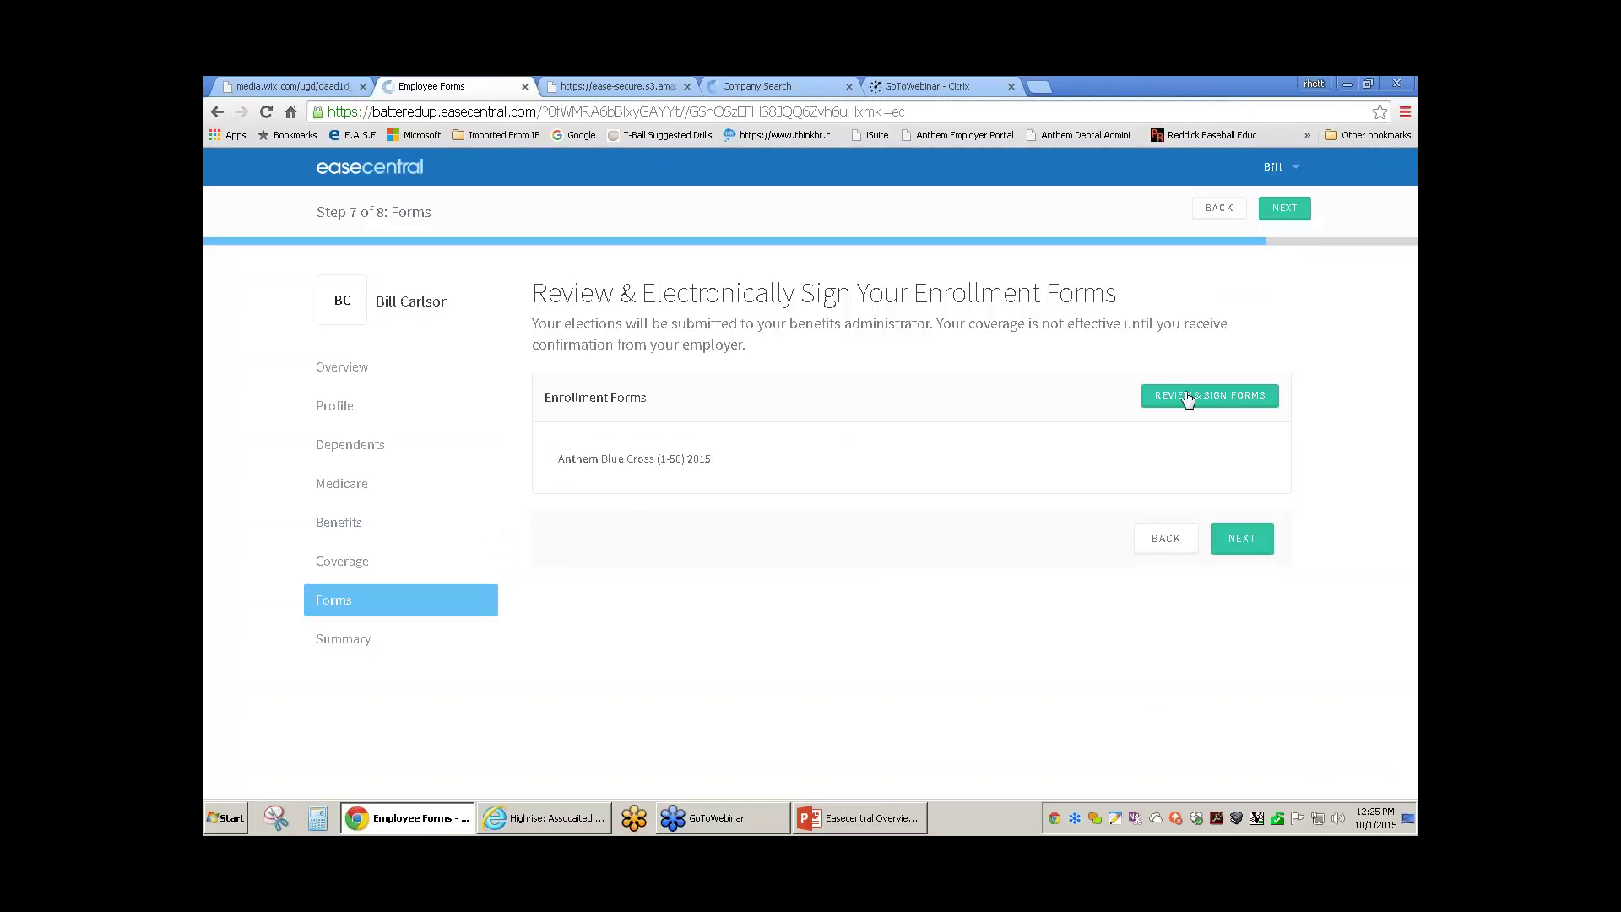
left_click(1188, 397)
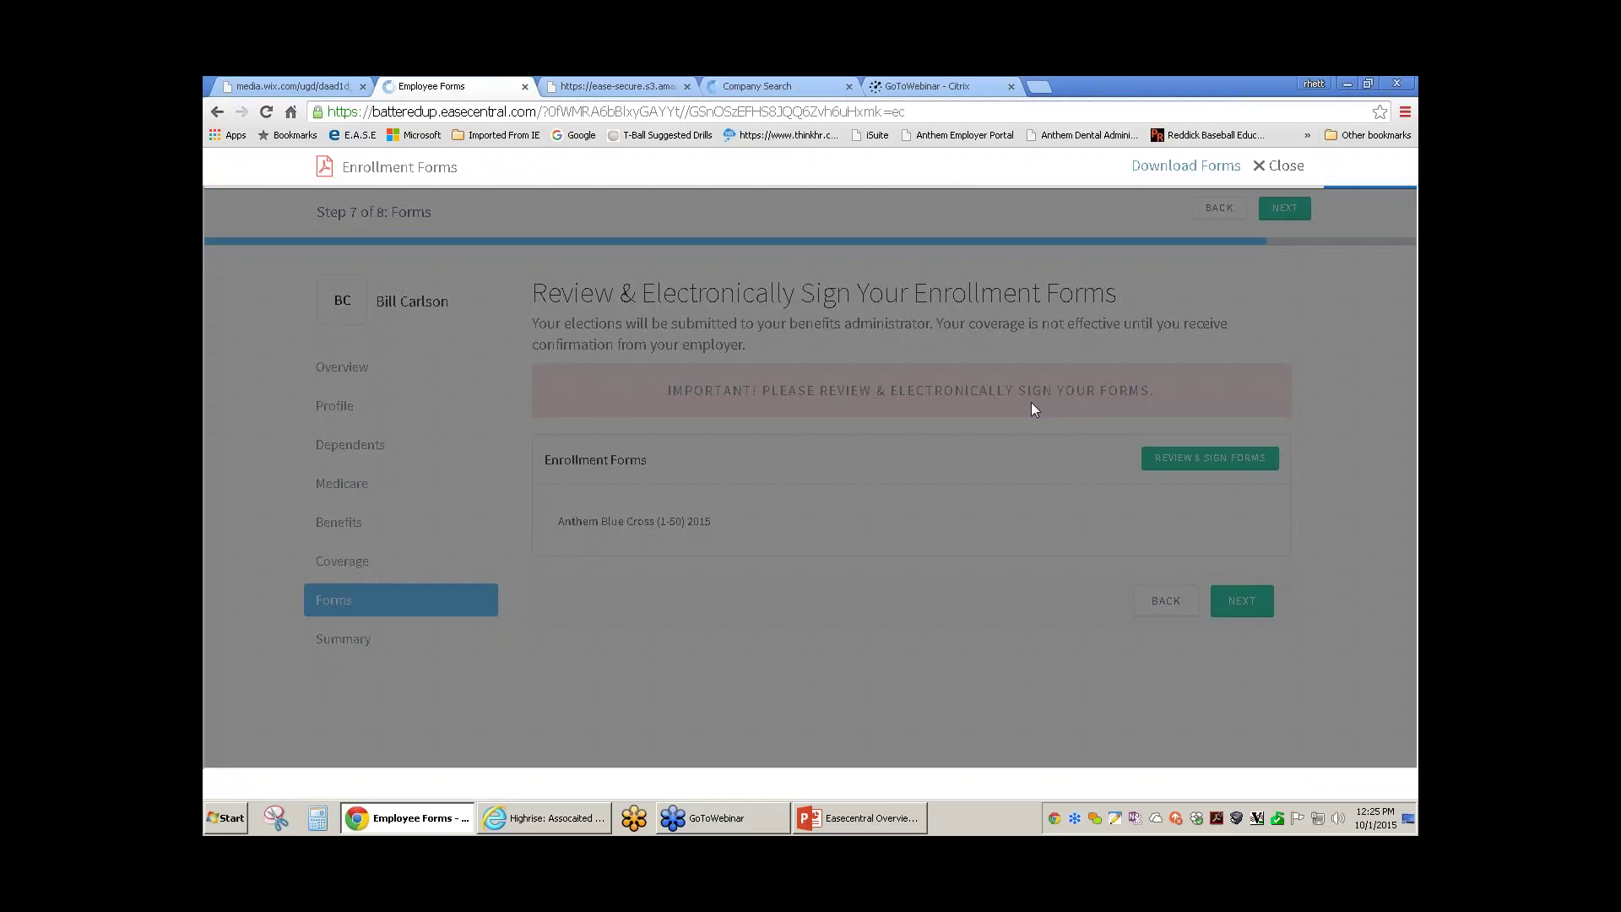
scroll(1026, 408, "down", 1)
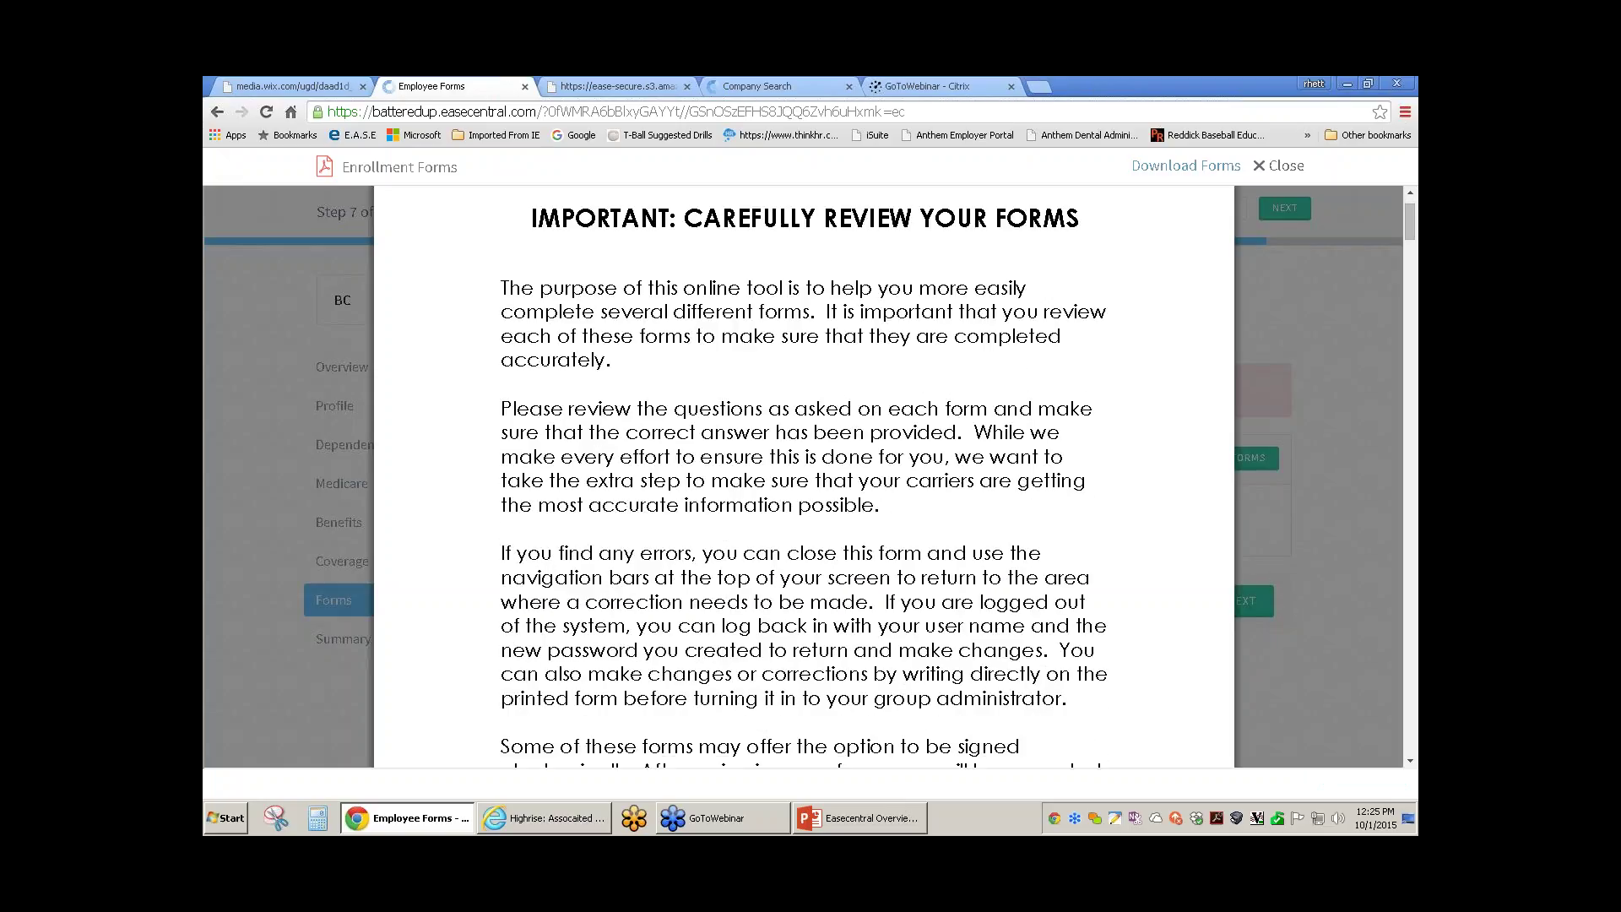
scroll(804, 473, "down", 8)
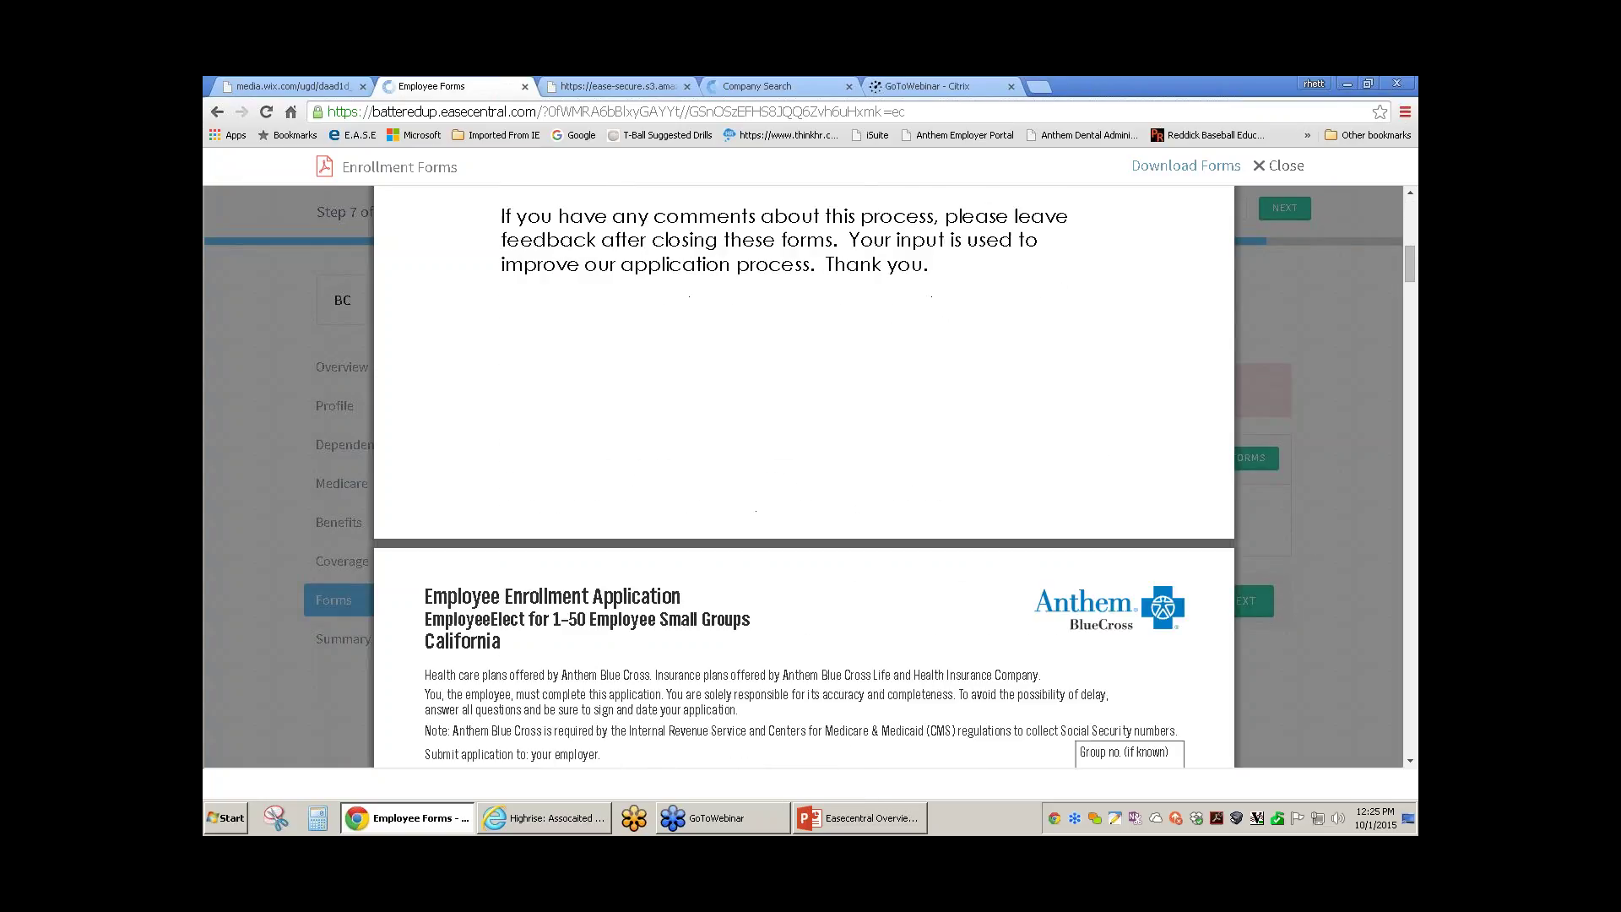
- Review the Employee Information and Application Type sections of the Anthem Employee Enrollment Application
scroll(803, 473, "down", 3)
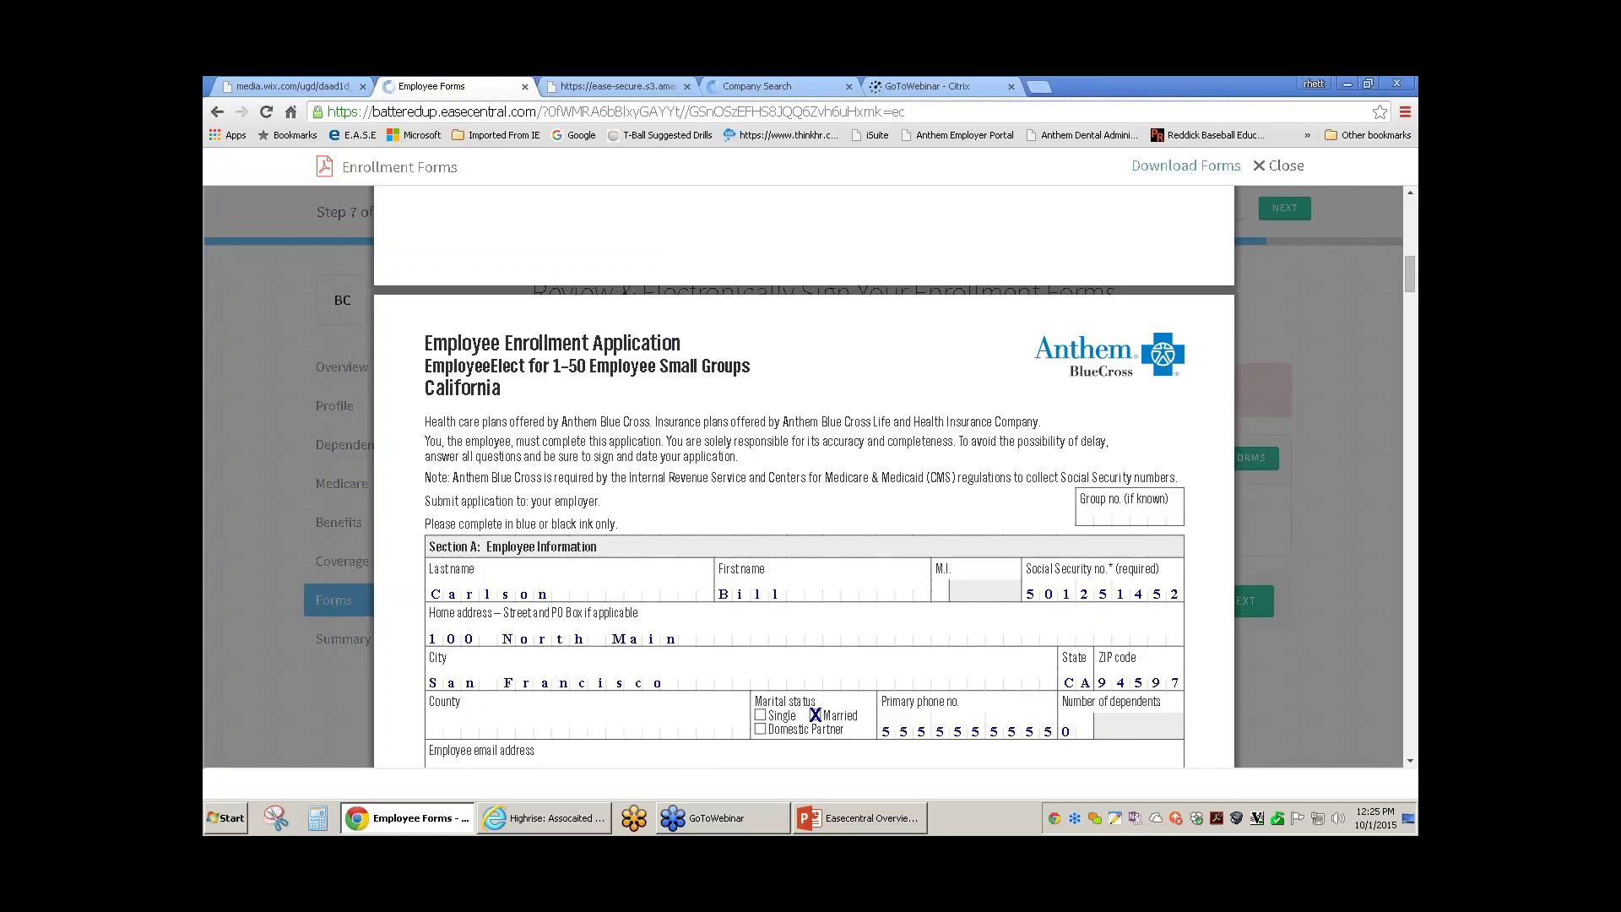
scroll(1024, 418, "down", 3)
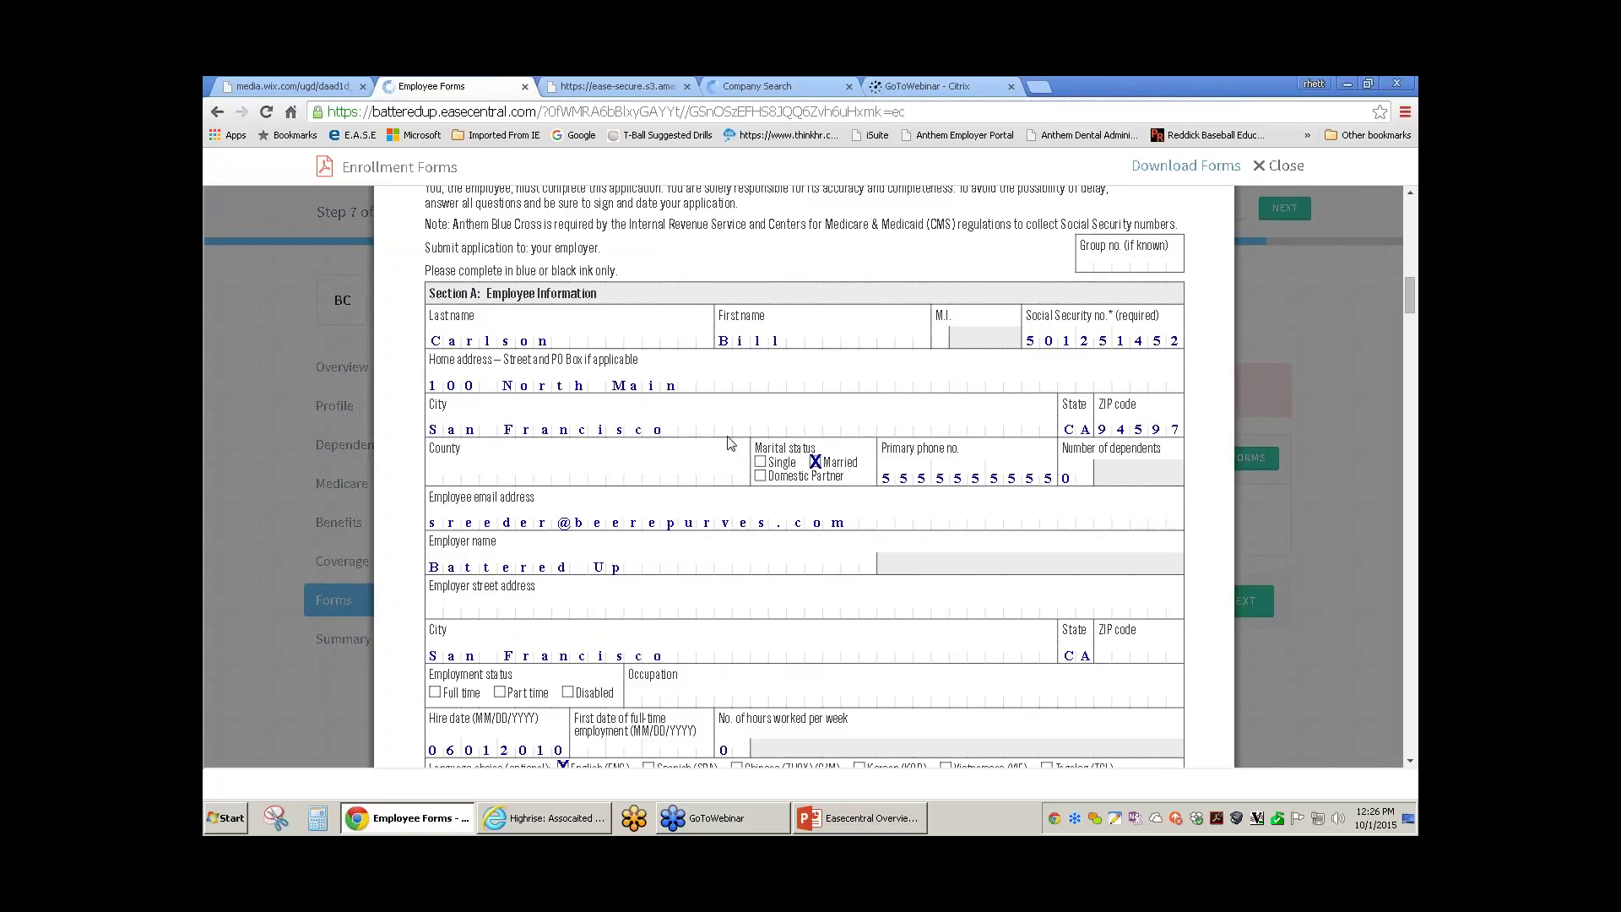
scroll(731, 444, "down", 1)
scroll(731, 443, "down", 1)
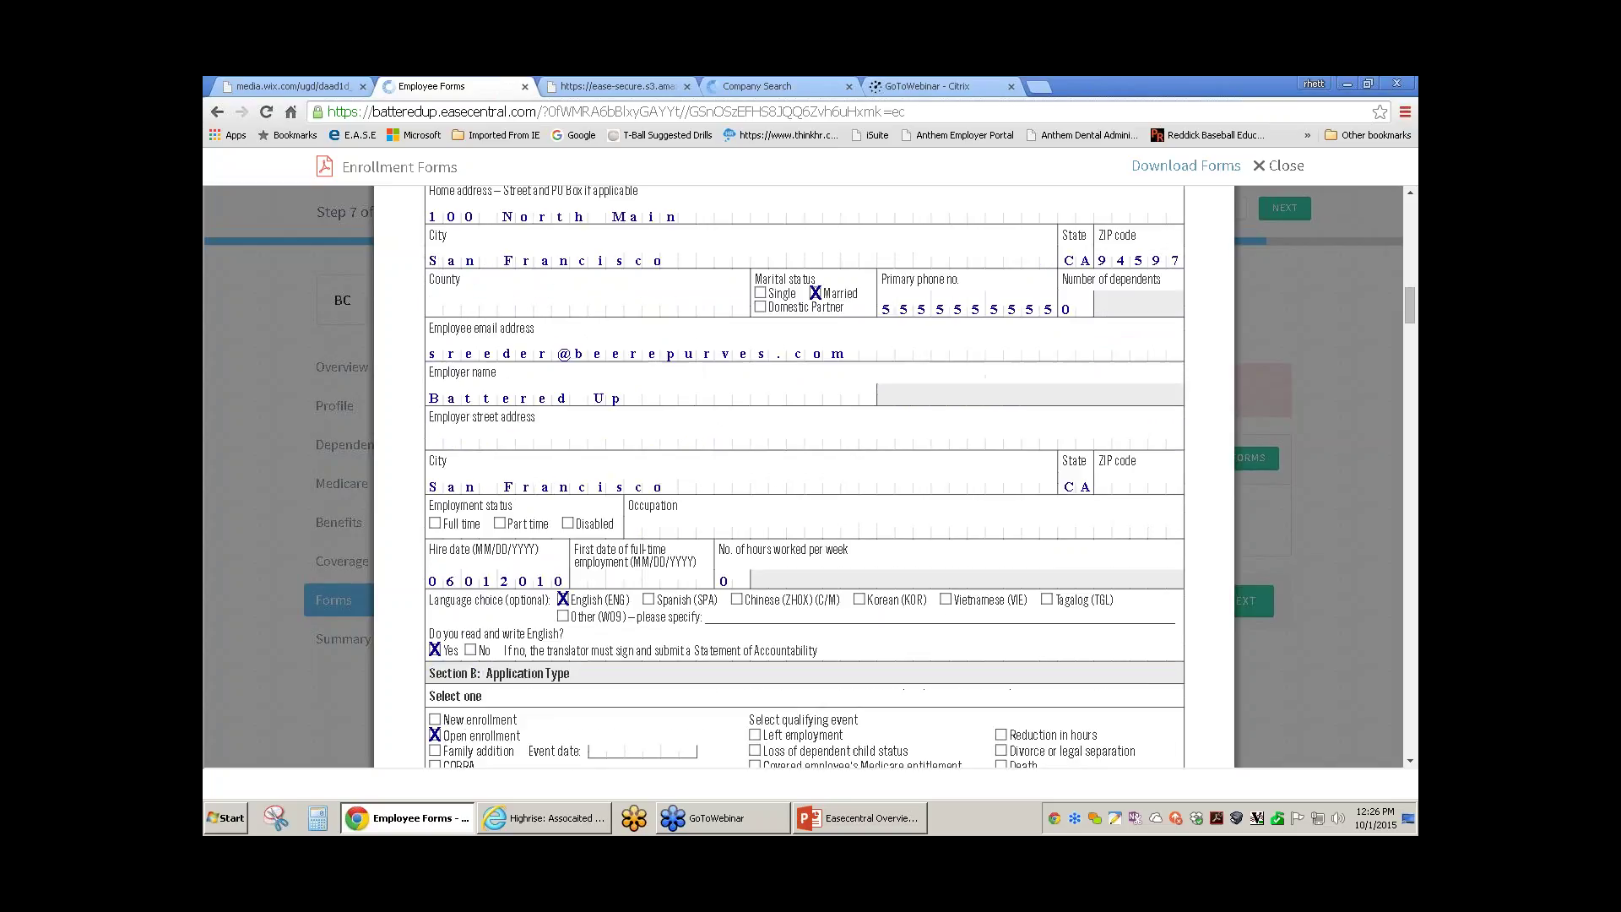
scroll(731, 444, "down", 1)
scroll(731, 443, "down", 1)
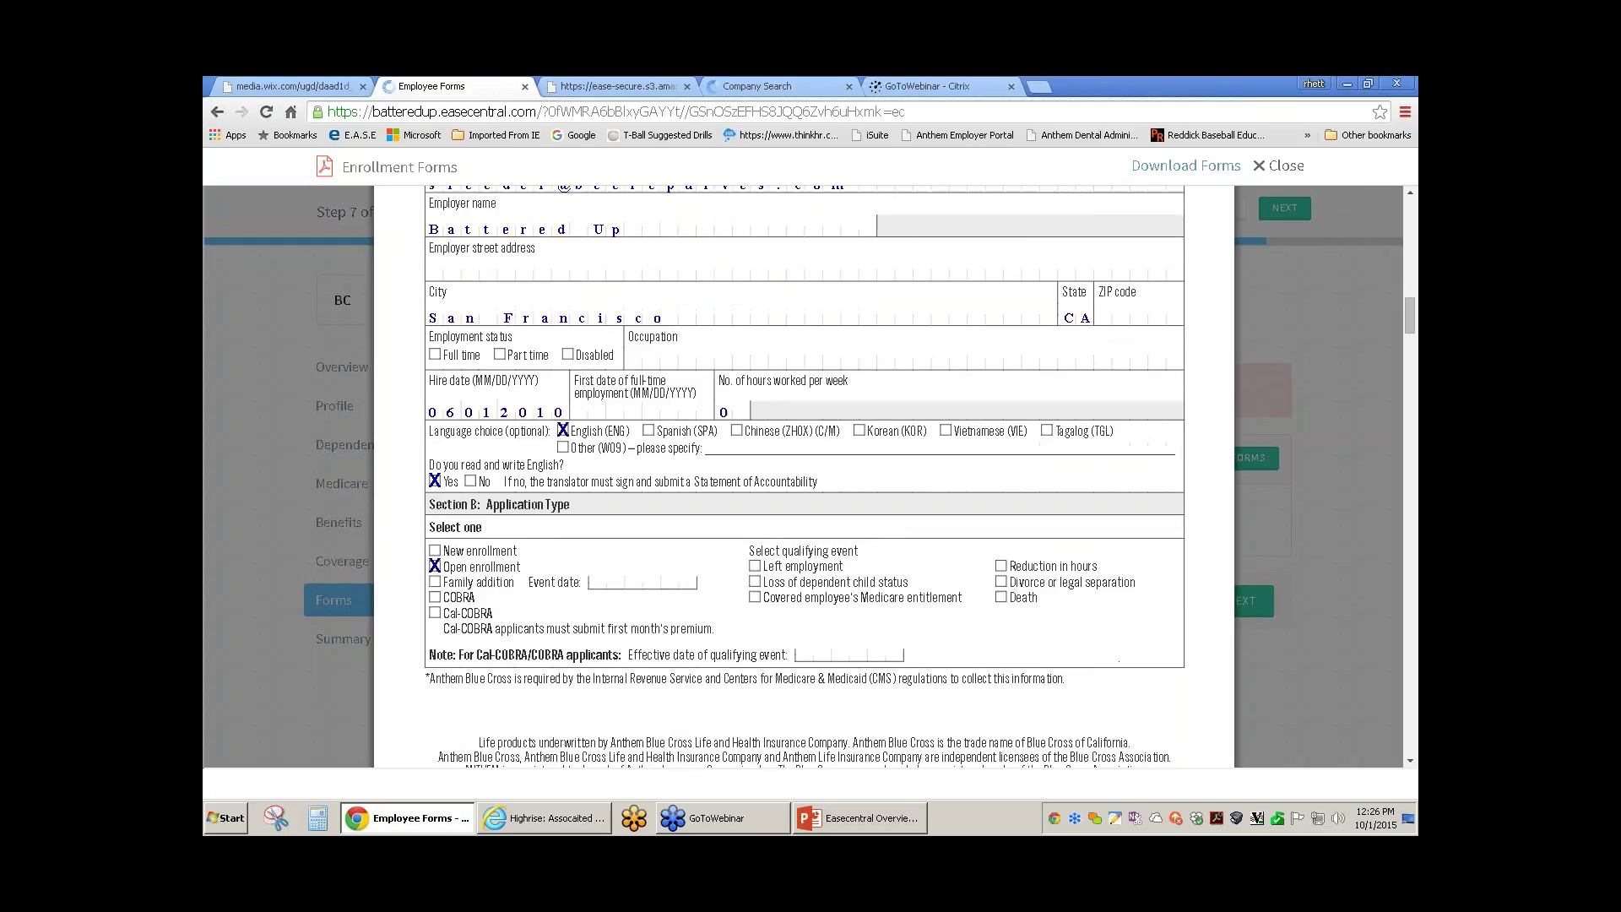
scroll(803, 477, "down", 1)
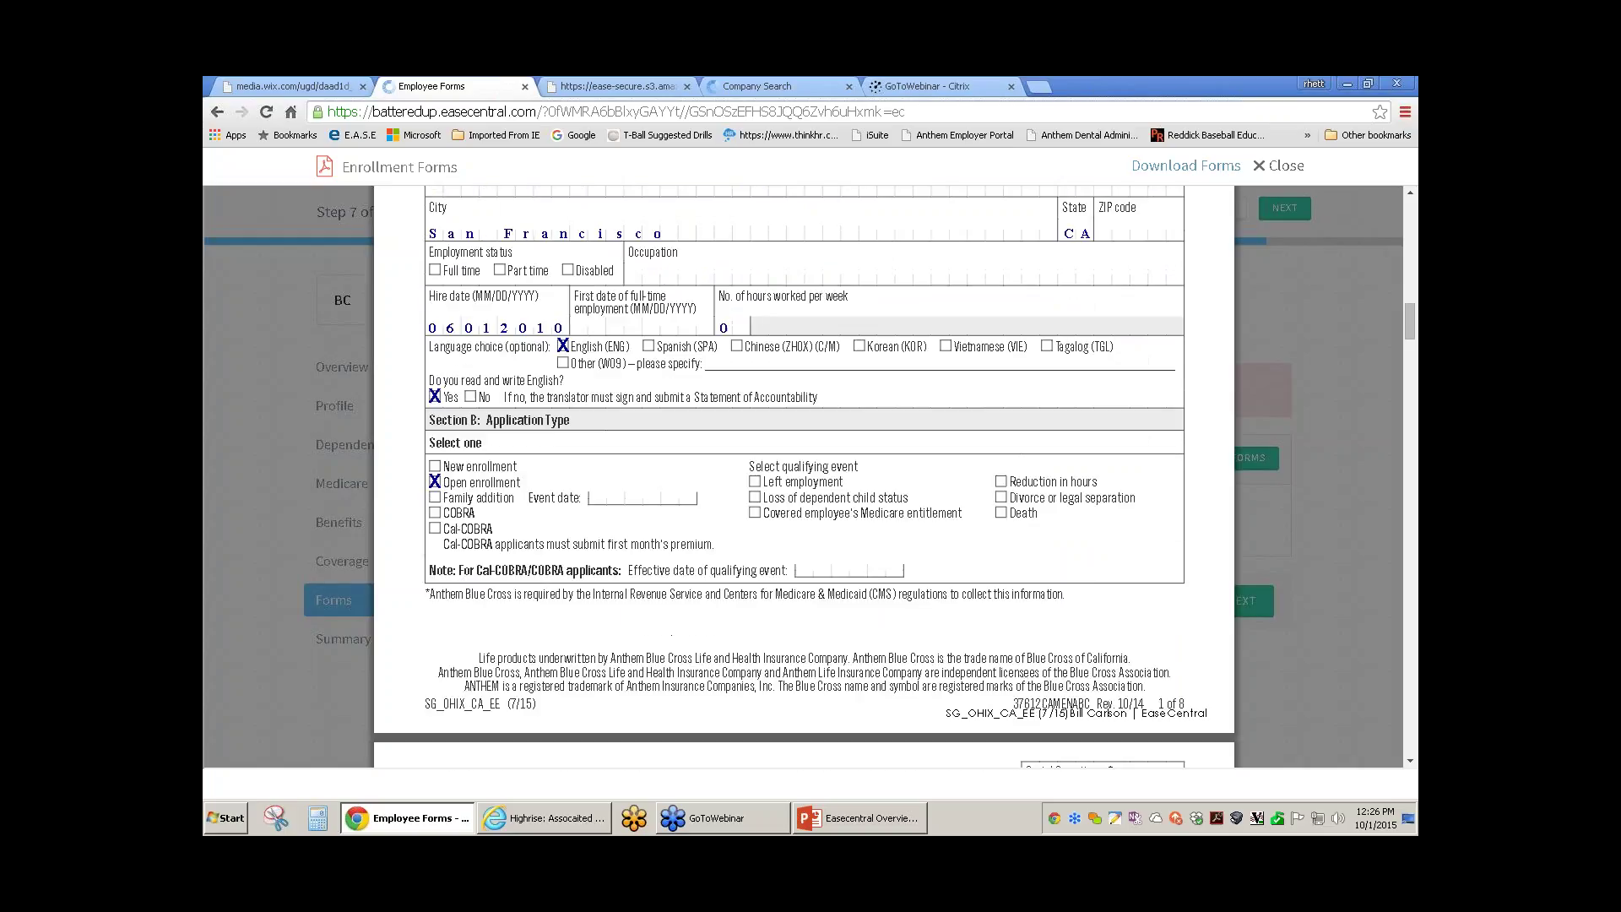
scroll(804, 476, "down", 1)
- Review the application's medical and dental plan selections, beneficiaries, coverage information, other group coverage and Section F waiver
scroll(735, 428, "down", 7)
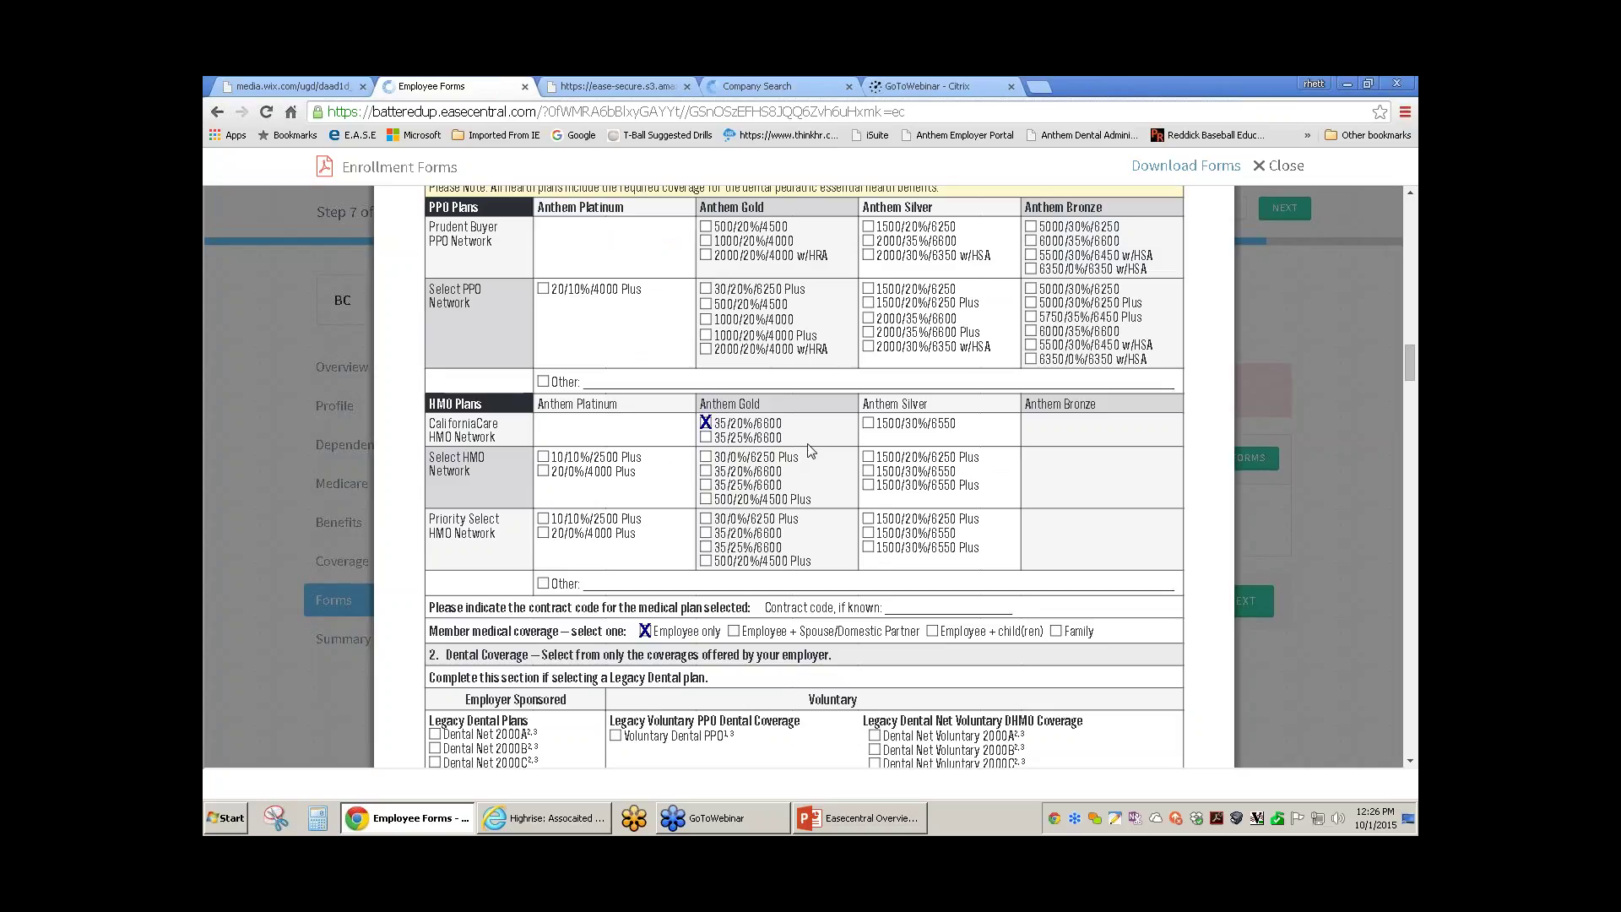
scroll(812, 451, "down", 1)
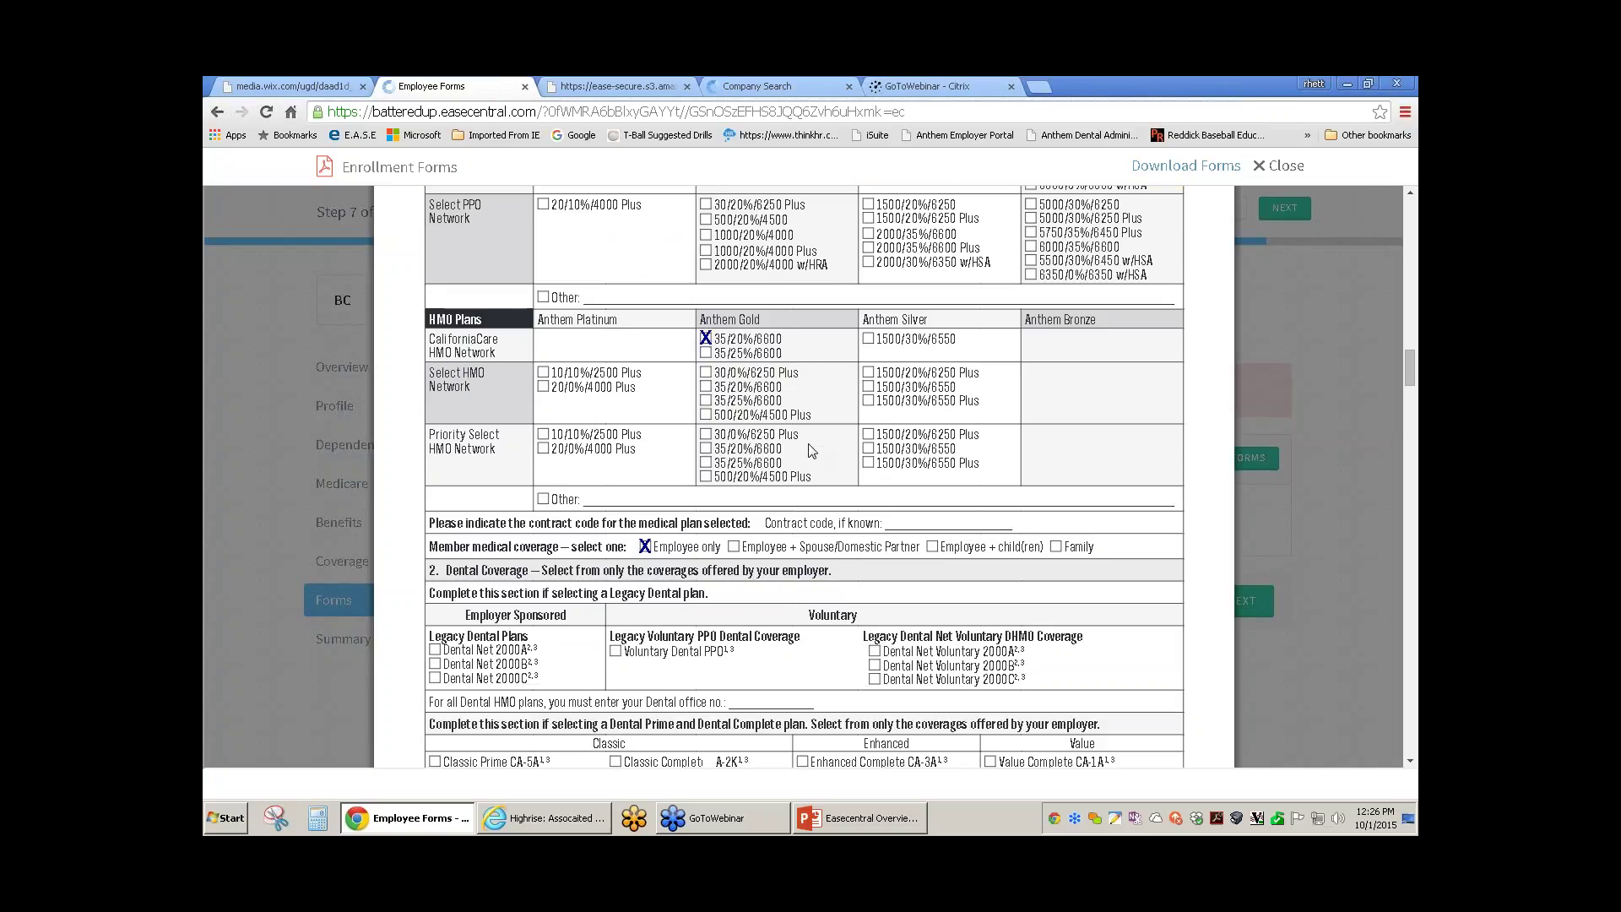
scroll(811, 451, "down", 4)
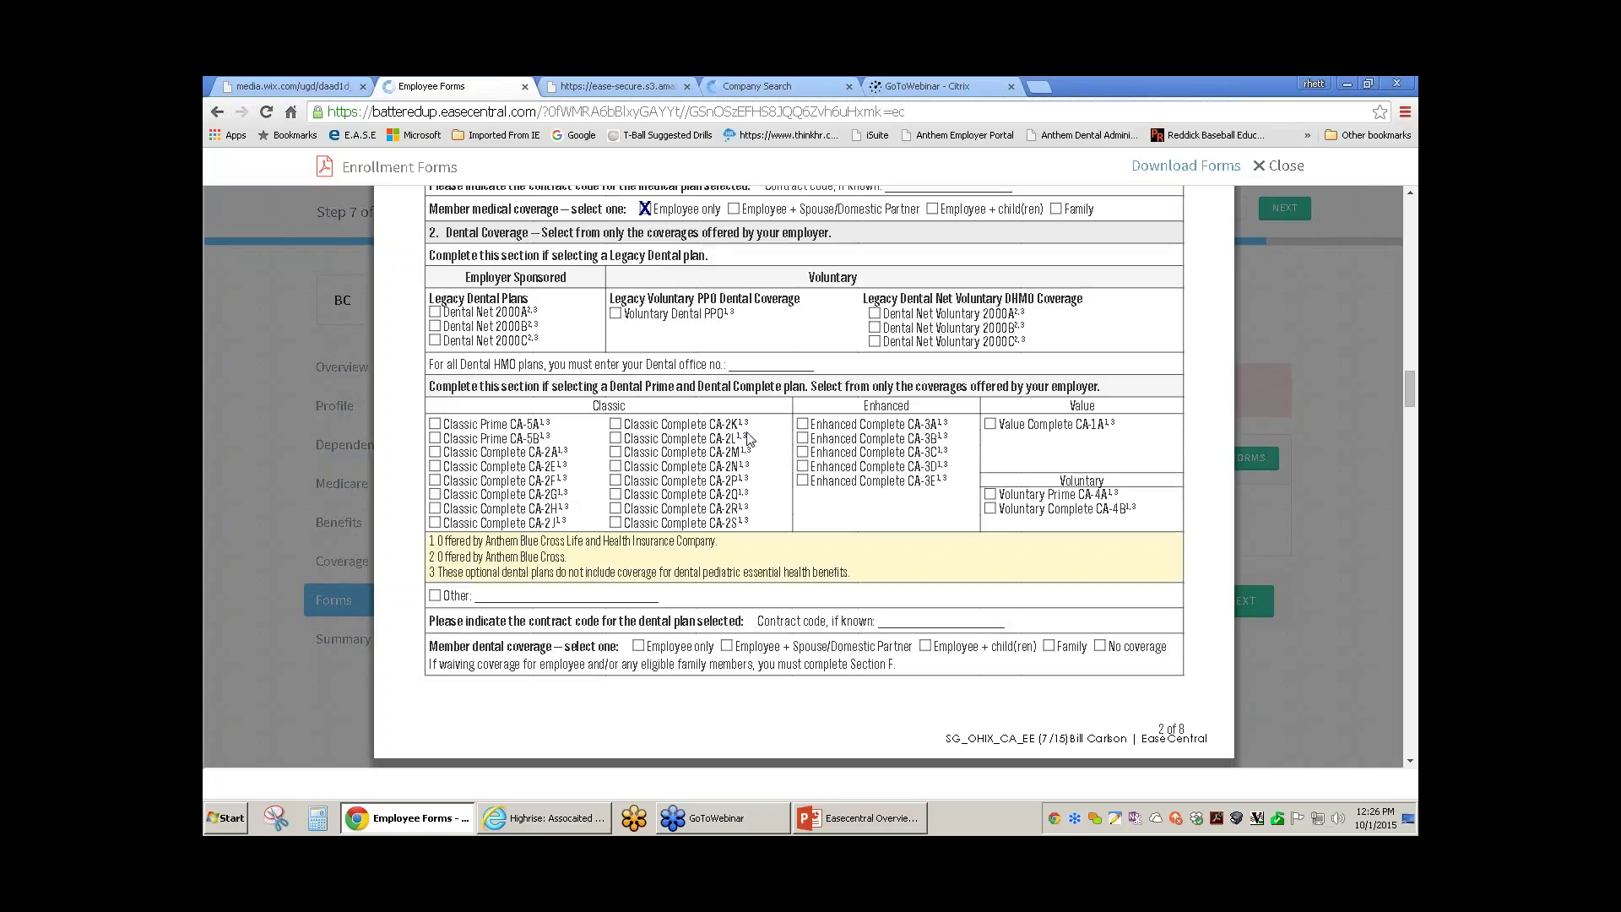
scroll(749, 439, "down", 1)
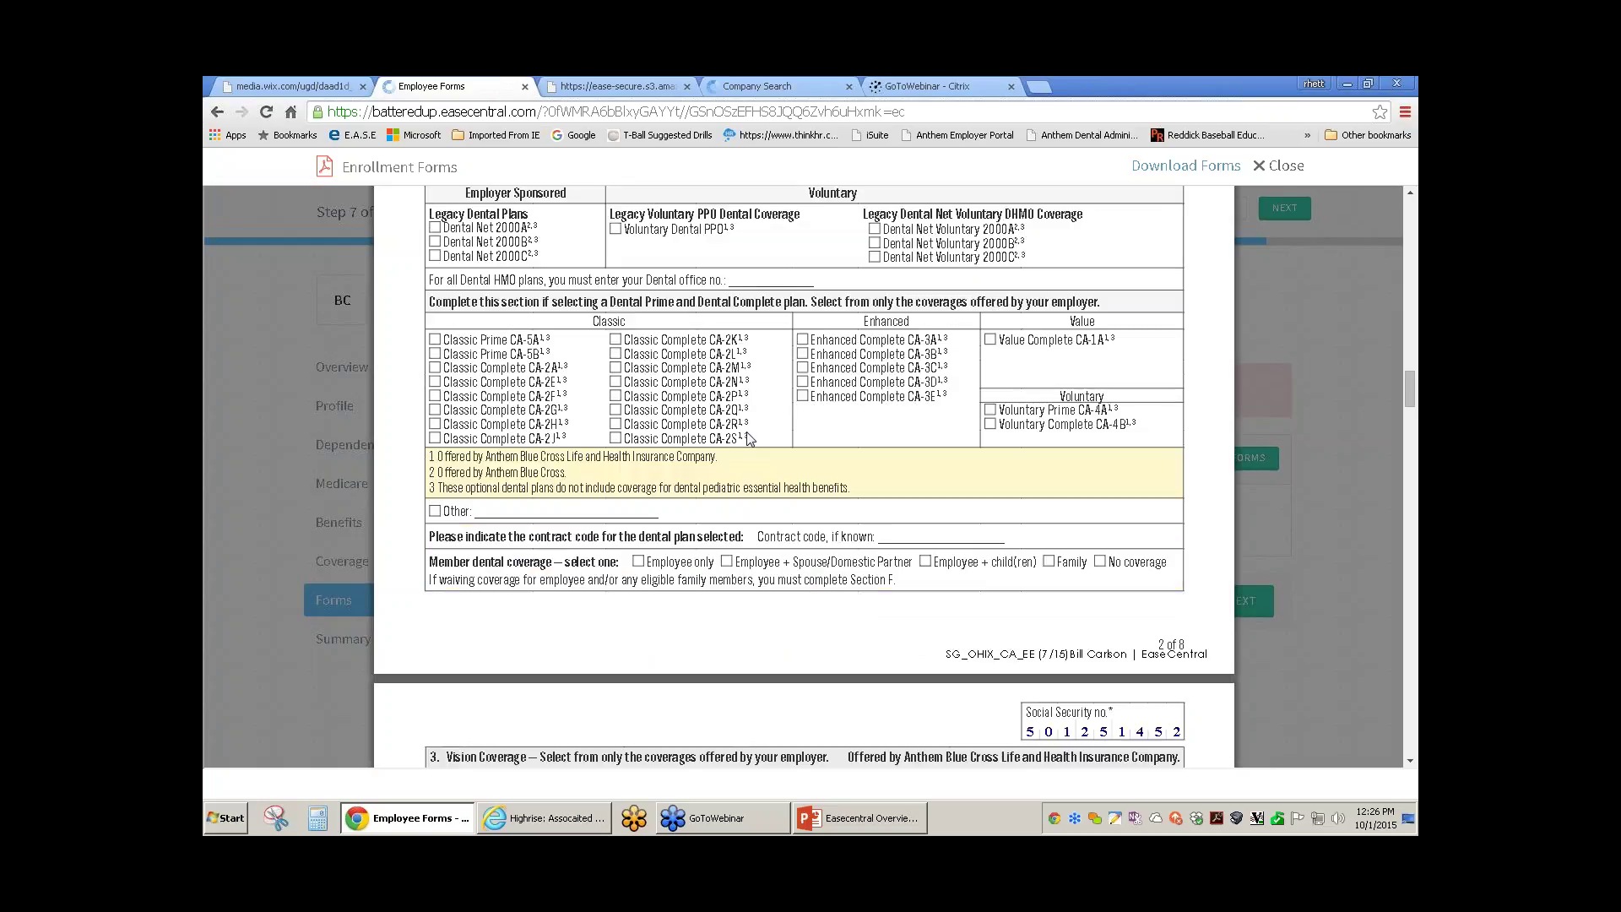
scroll(749, 438, "down", 2)
scroll(749, 435, "down", 13)
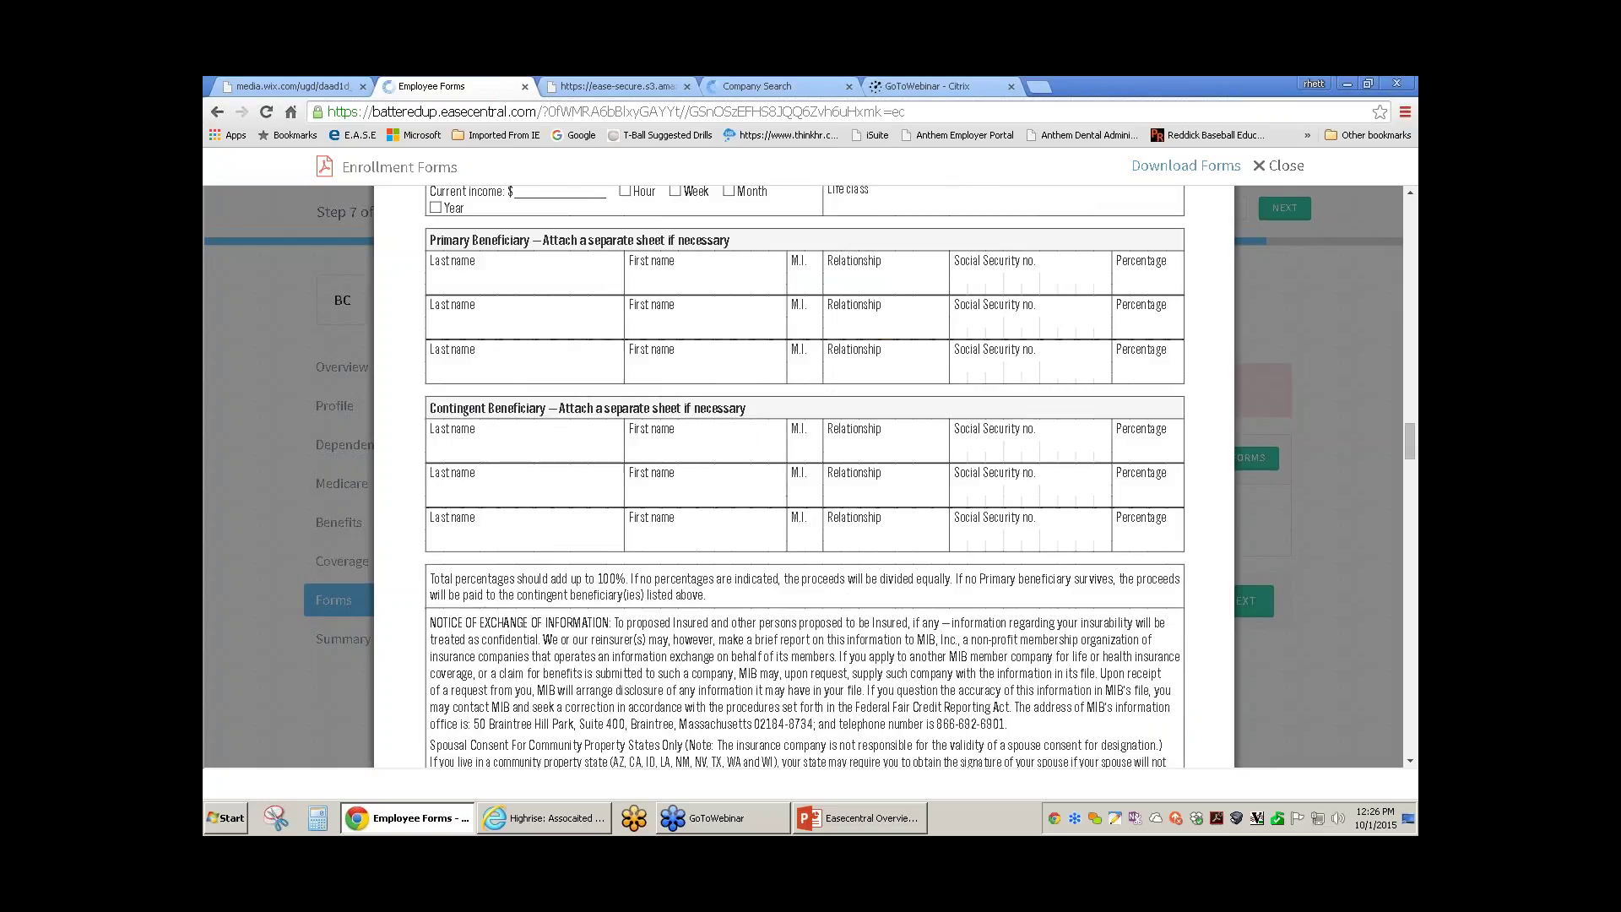
scroll(804, 477, "down", 3)
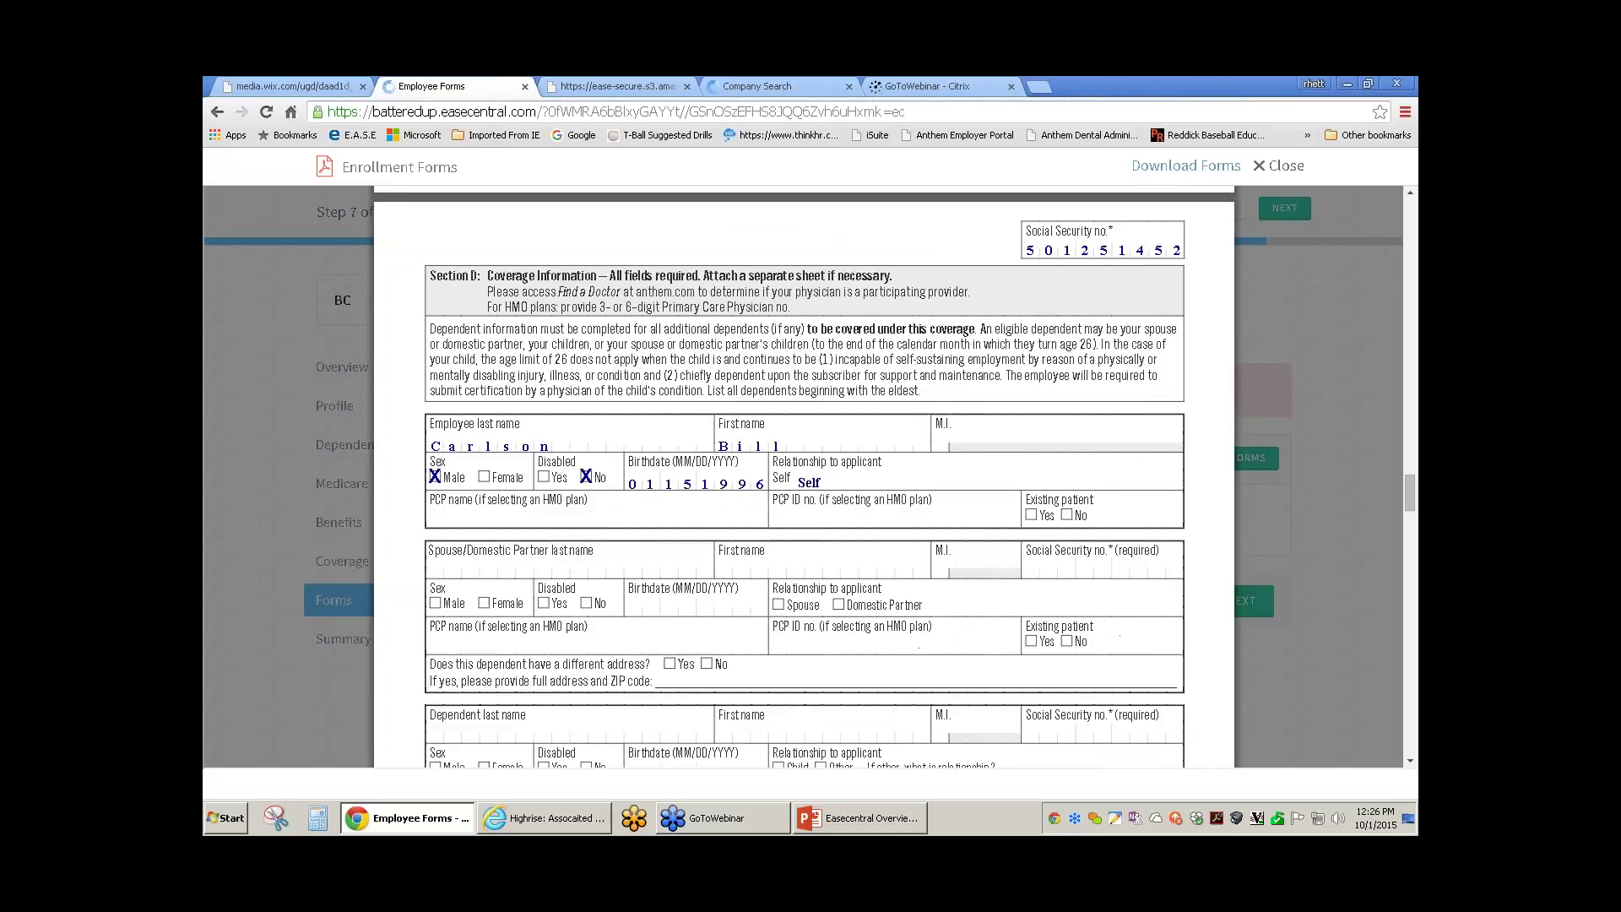
scroll(805, 507, "down", 8)
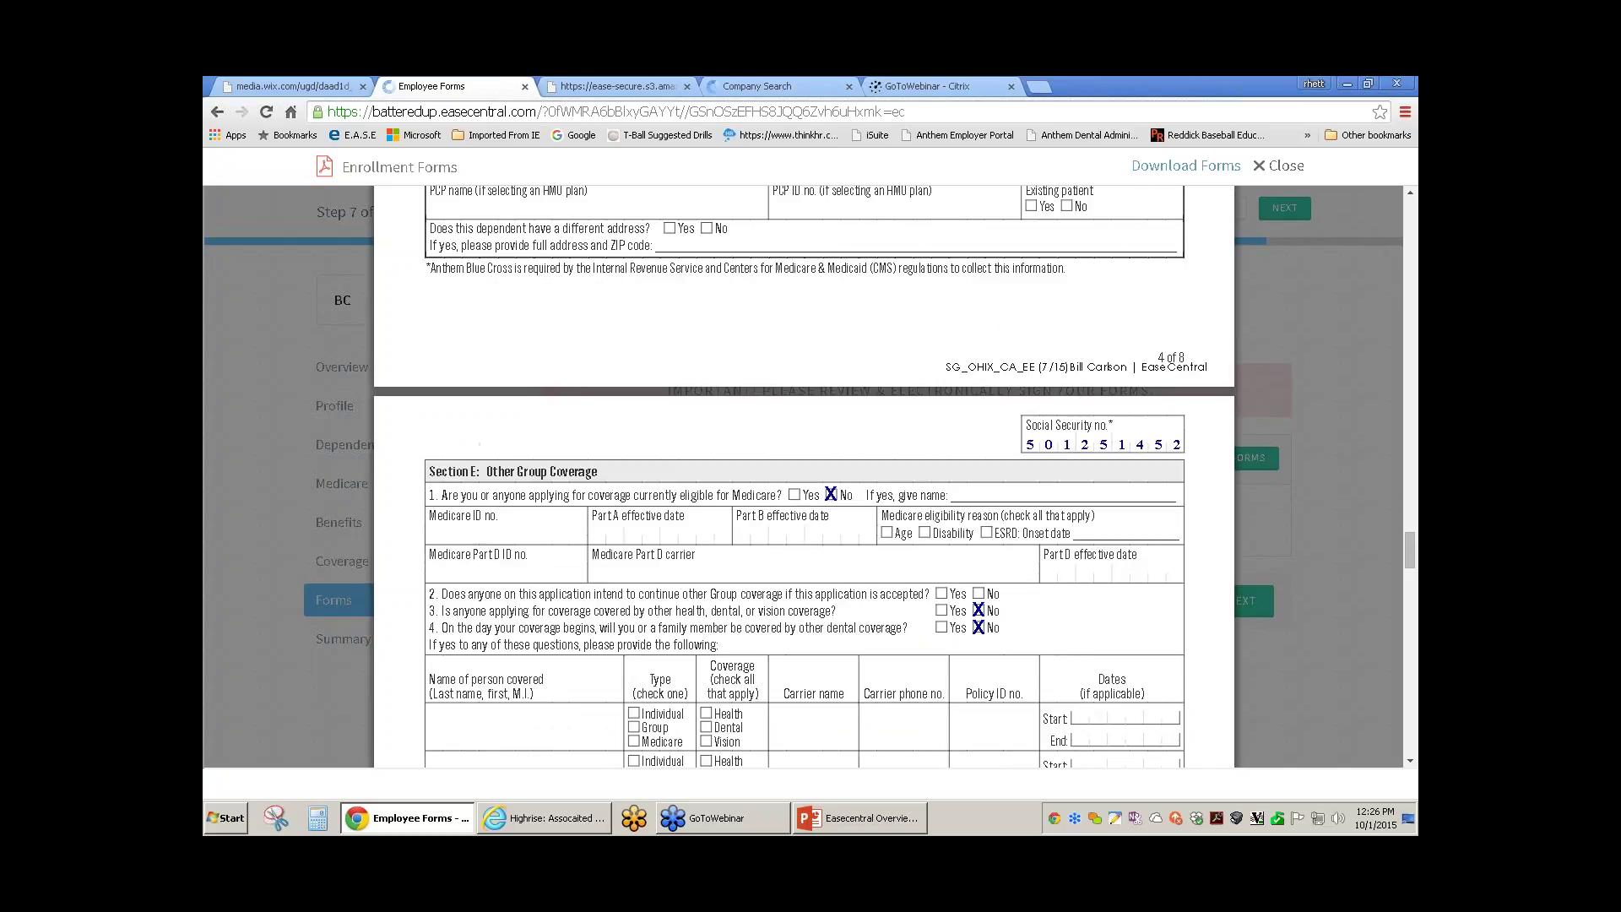
scroll(805, 529, "down", 3)
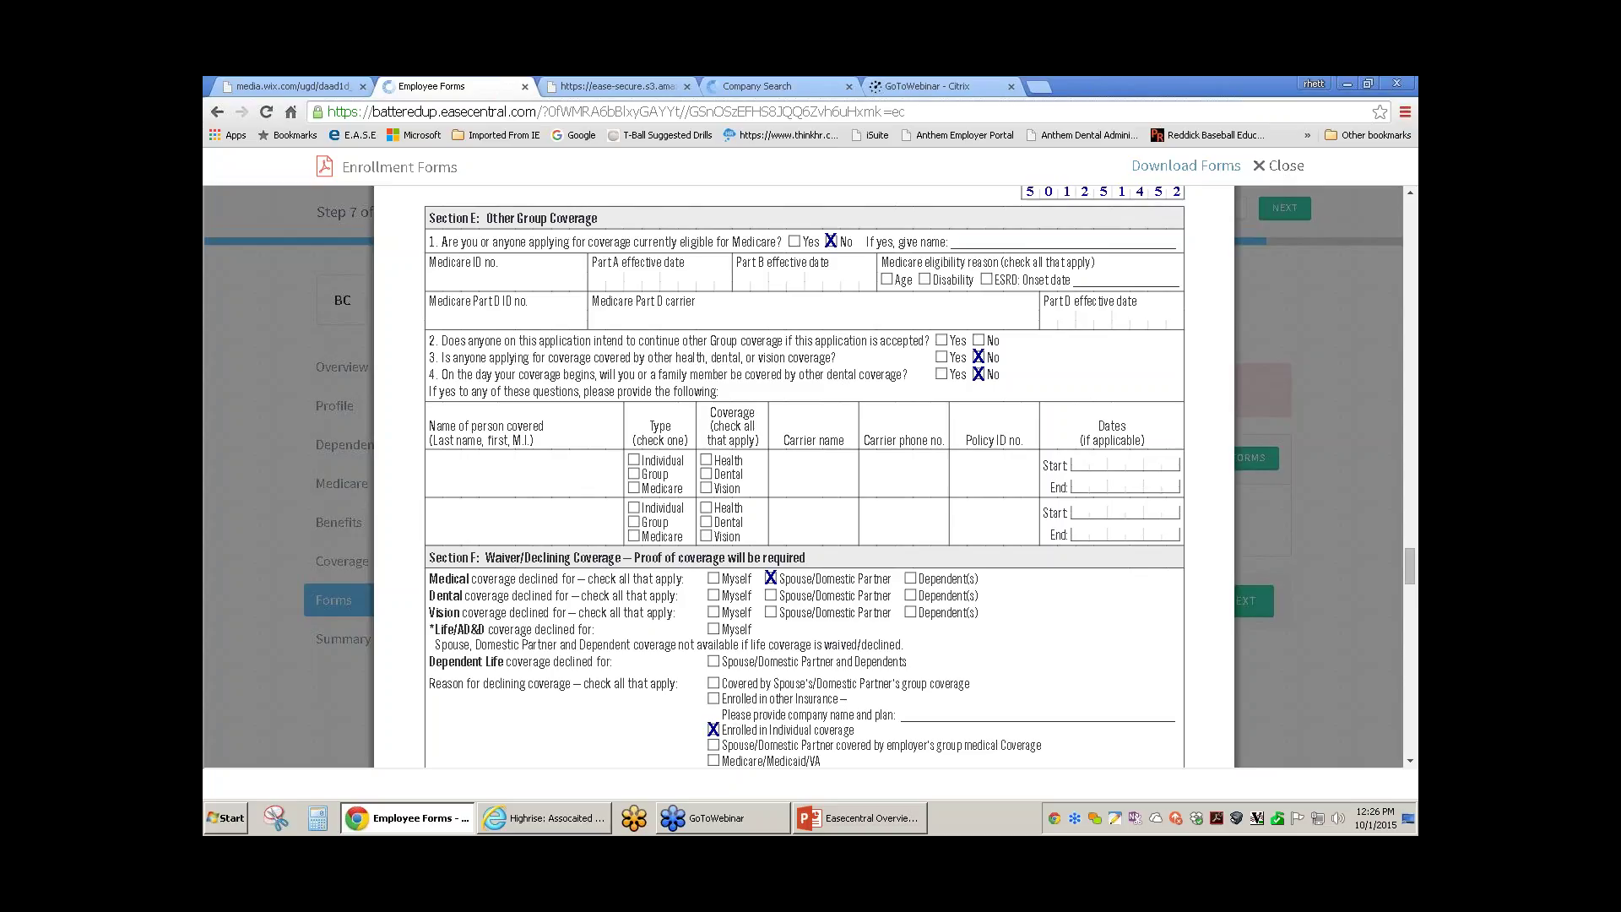
- Close the form review, draw the employee's signature in the signature area and sign the enrollment forms
key("Escape")
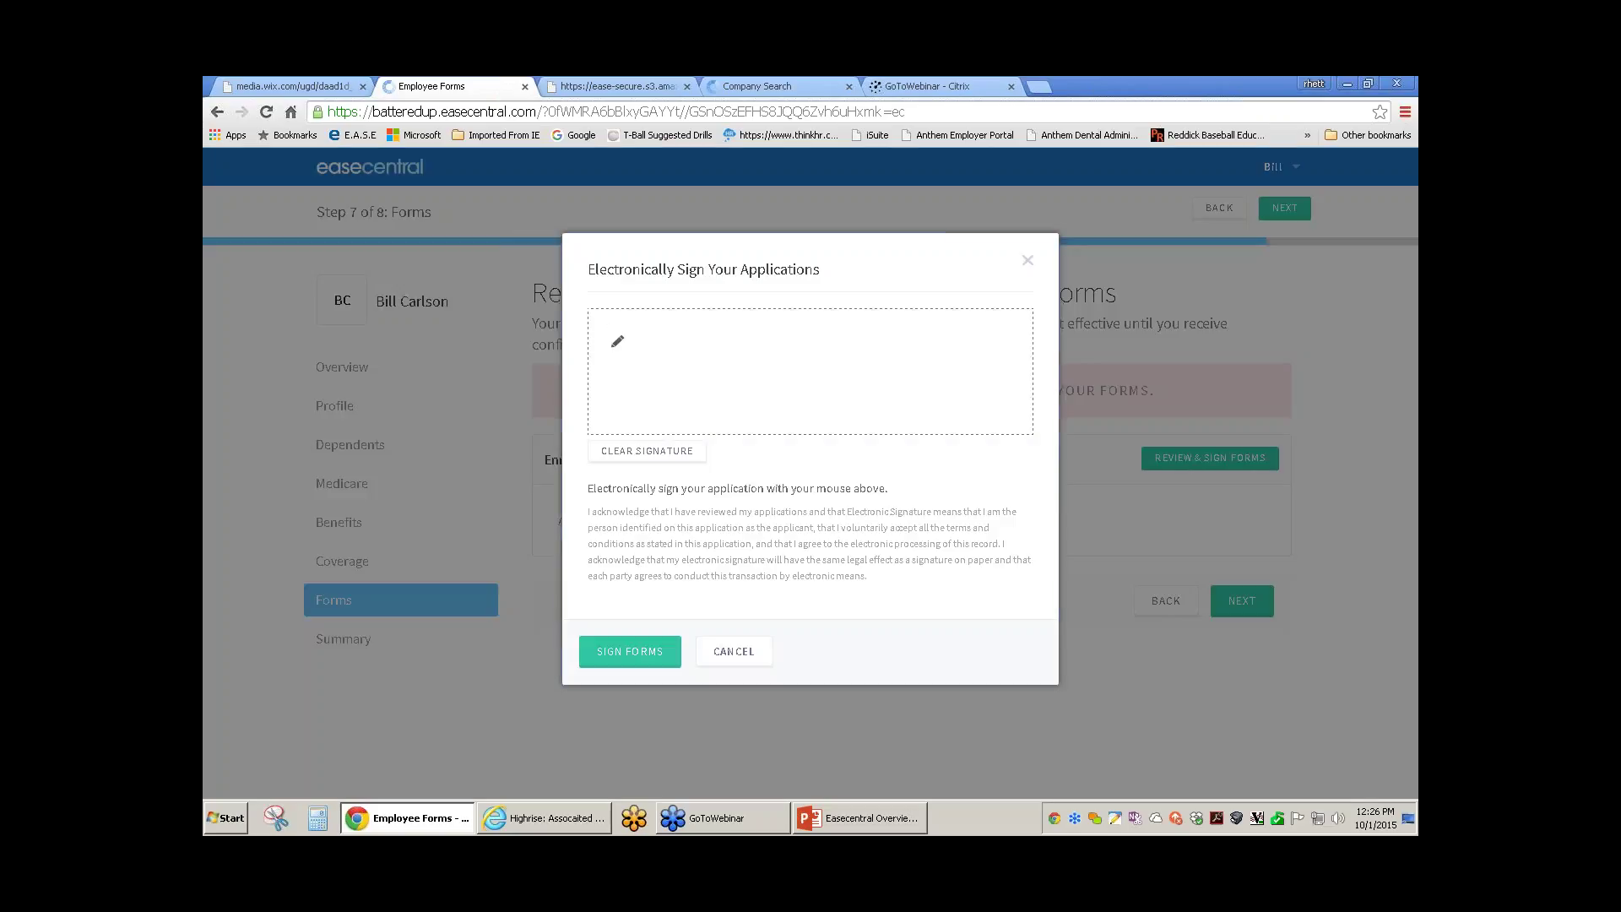
mouse_move(612, 324)
left_mouse_down()
mouse_move(613, 393)
mouse_move(627, 358)
mouse_move(623, 382)
mouse_move(659, 365)
mouse_move(675, 380)
mouse_move(781, 336)
mouse_move(771, 394)
mouse_move(797, 364)
mouse_move(844, 388)
mouse_move(868, 334)
mouse_move(861, 390)
mouse_move(875, 359)
mouse_move(878, 395)
mouse_move(913, 358)
mouse_move(961, 374)
left_mouse_up()
left_click(658, 348)
left_click(651, 651)
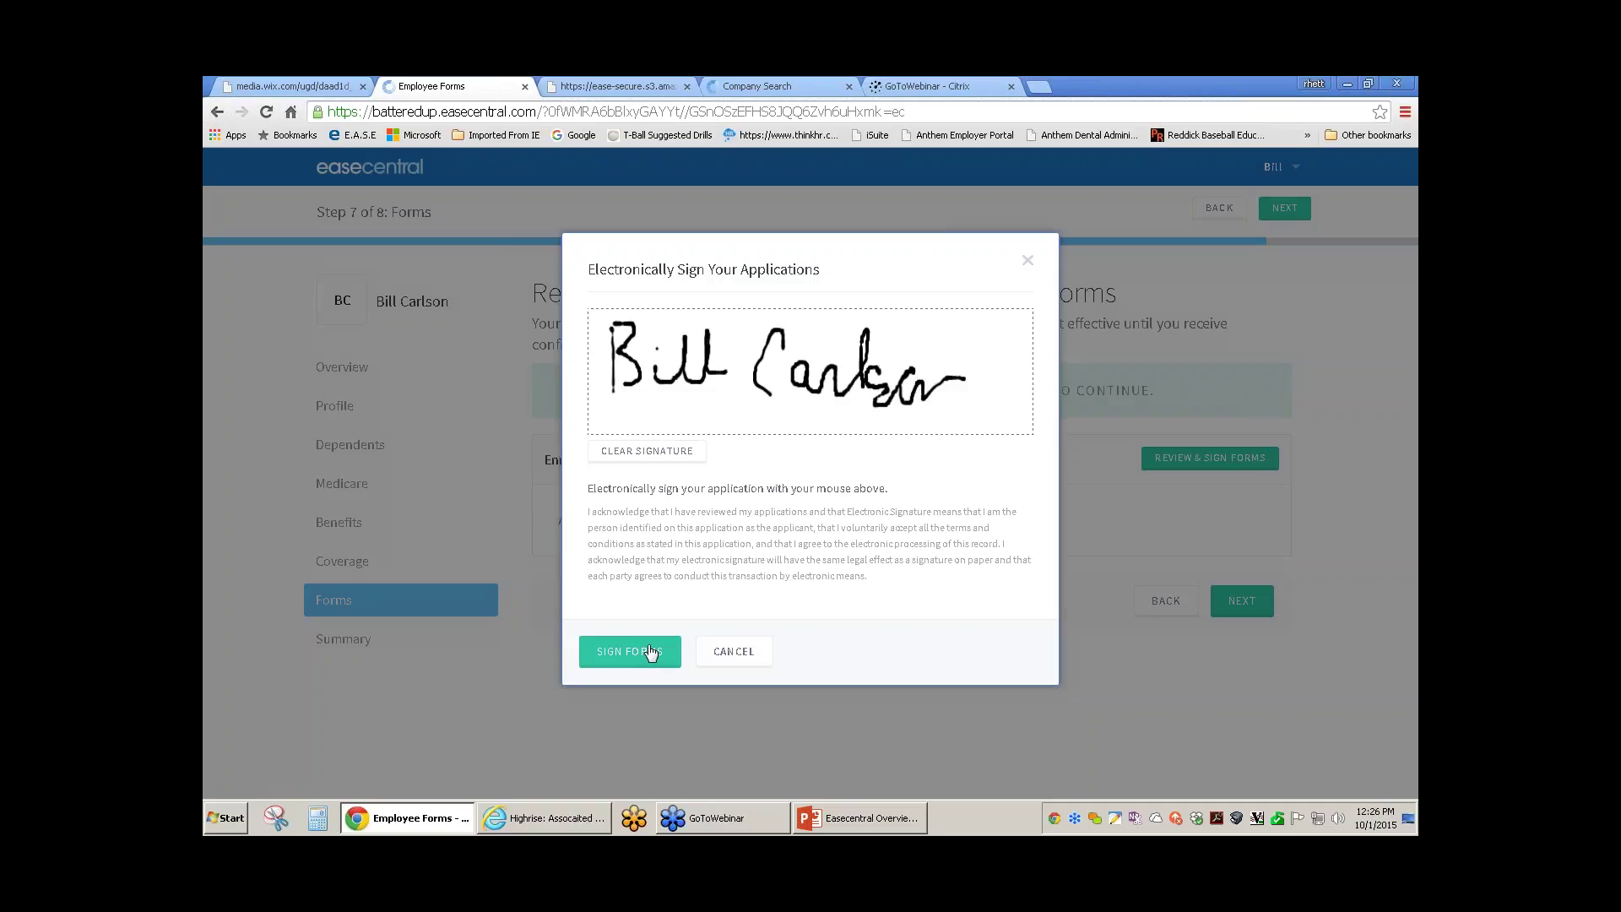
left_click(650, 651)
- Continue to the Summary step, review the family and benefits information and finish the enrollment
left_click(1227, 605)
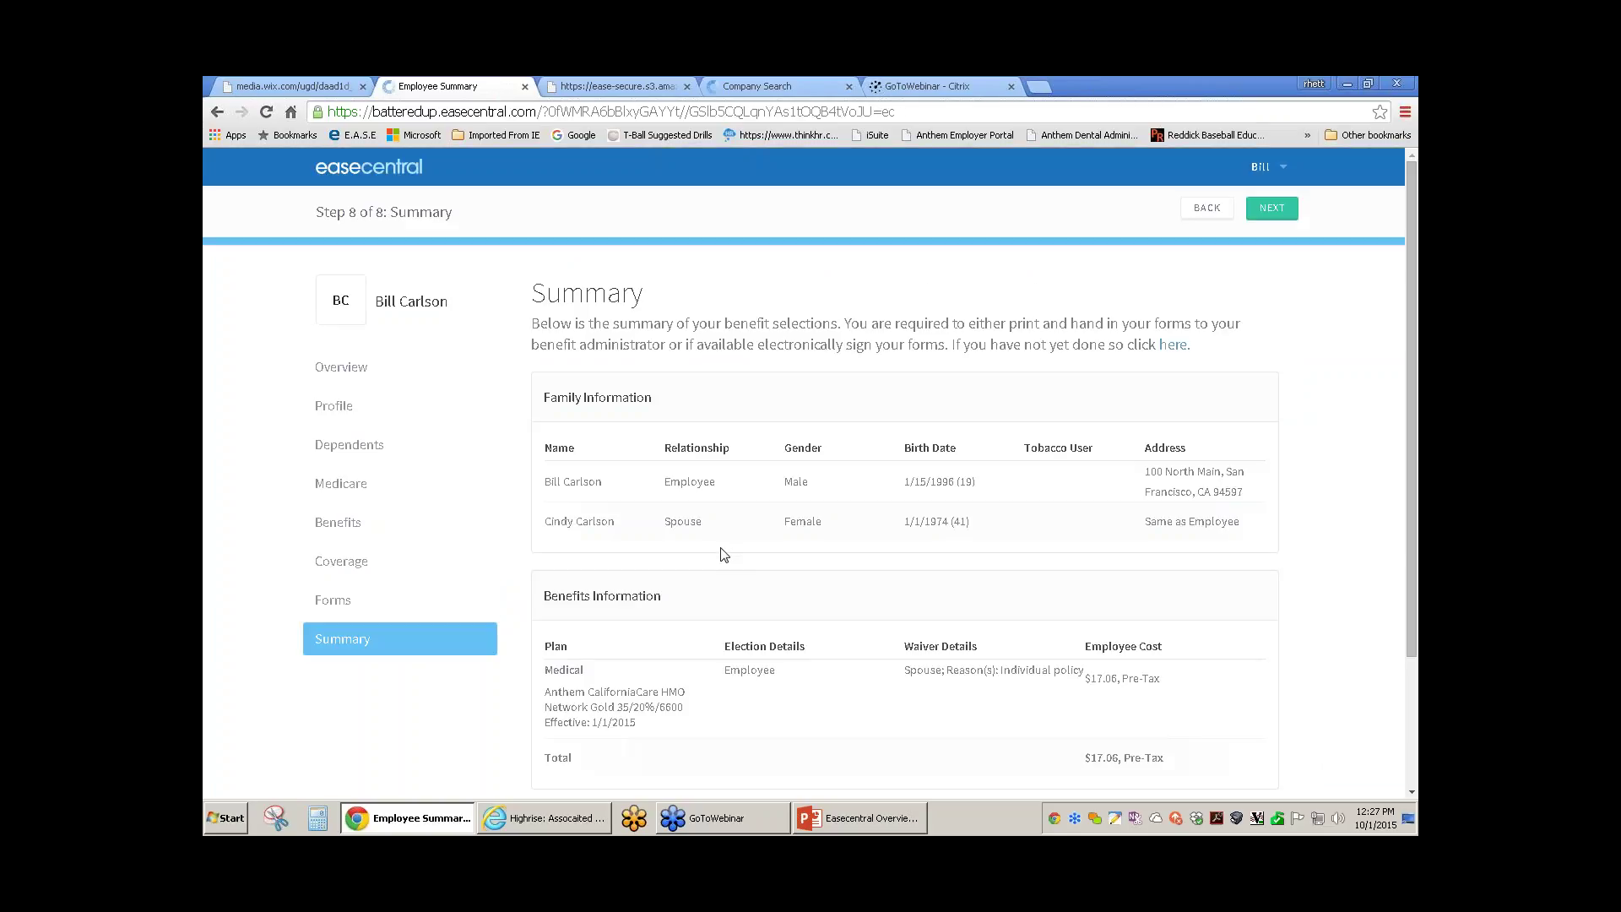
scroll(724, 555, "down", 1)
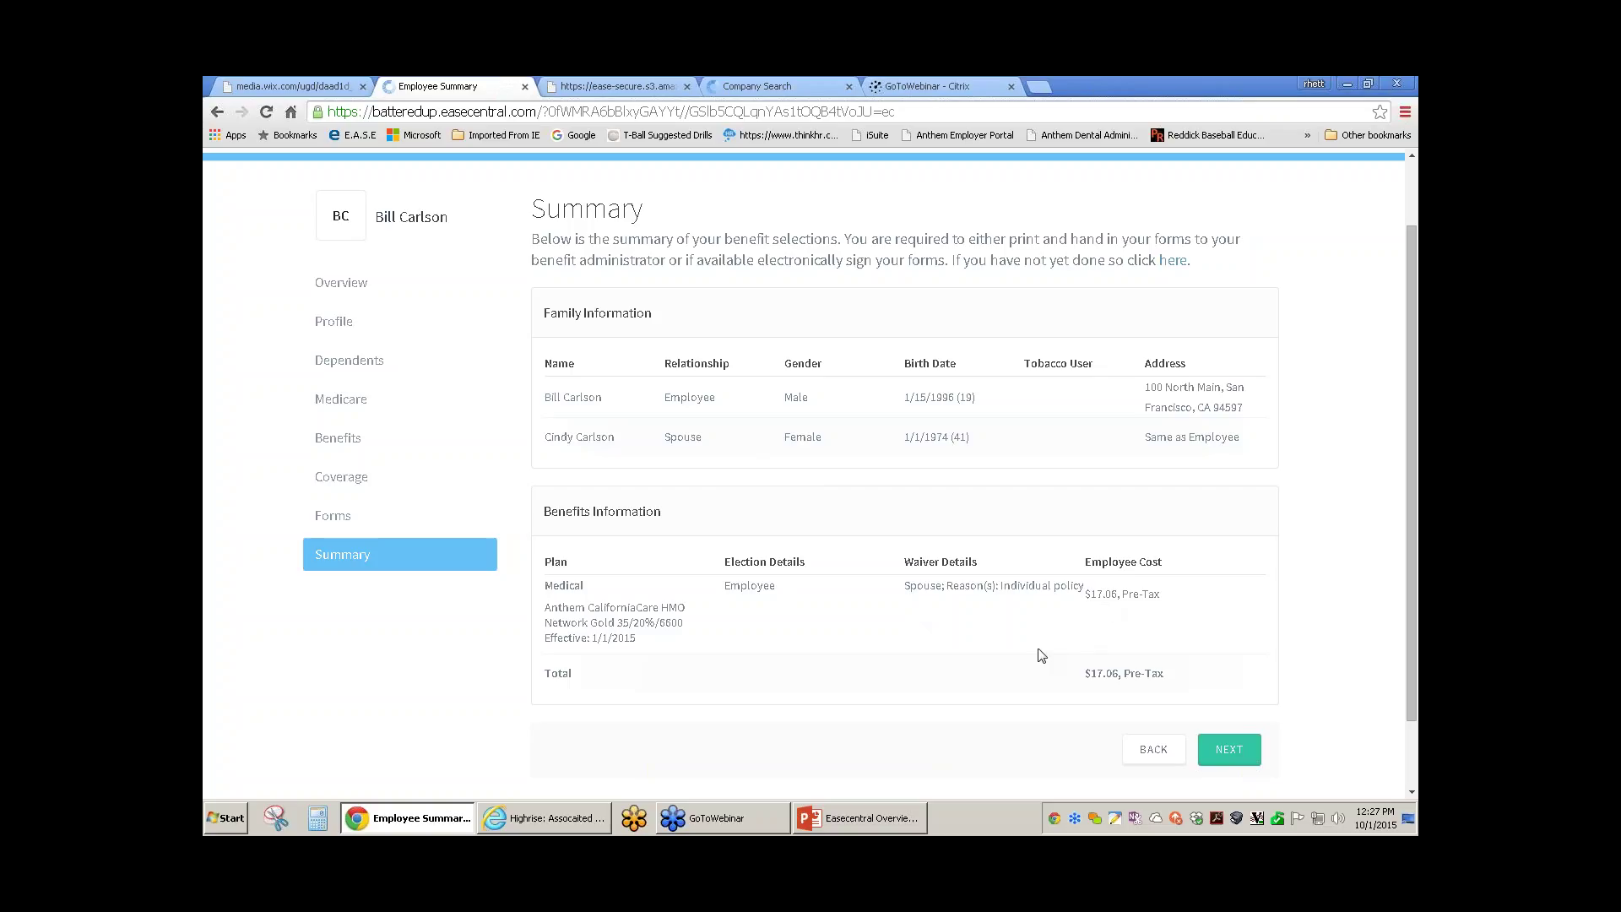
left_click(1229, 755)
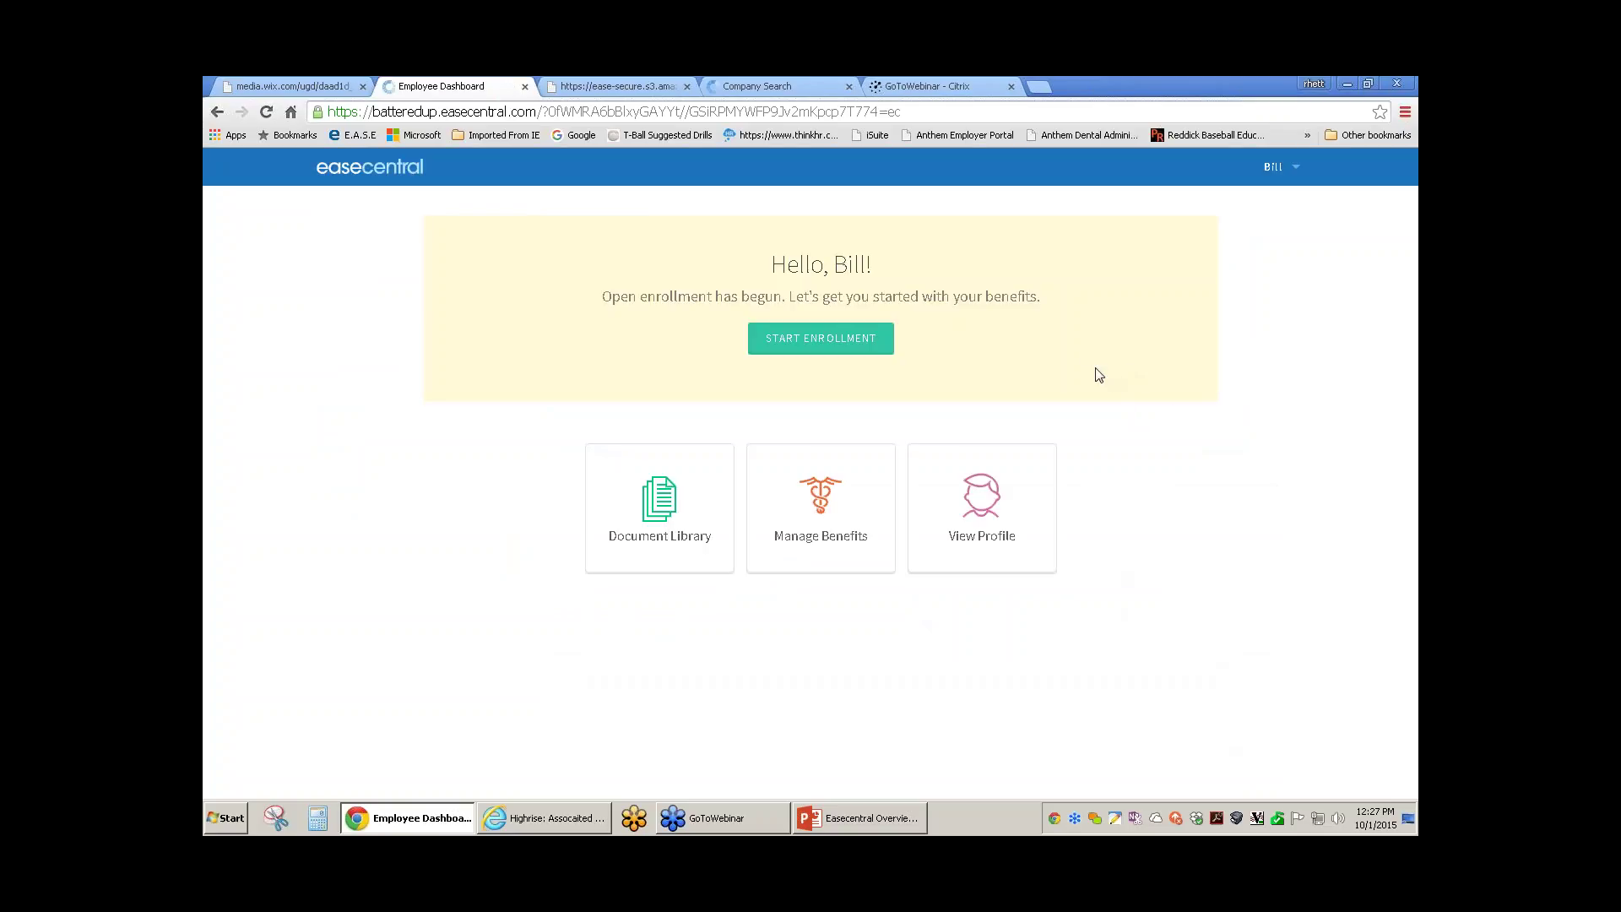
- Switch to the agent's Company Search page, search for "bat" and open the Battered Up company
left_click(737, 87)
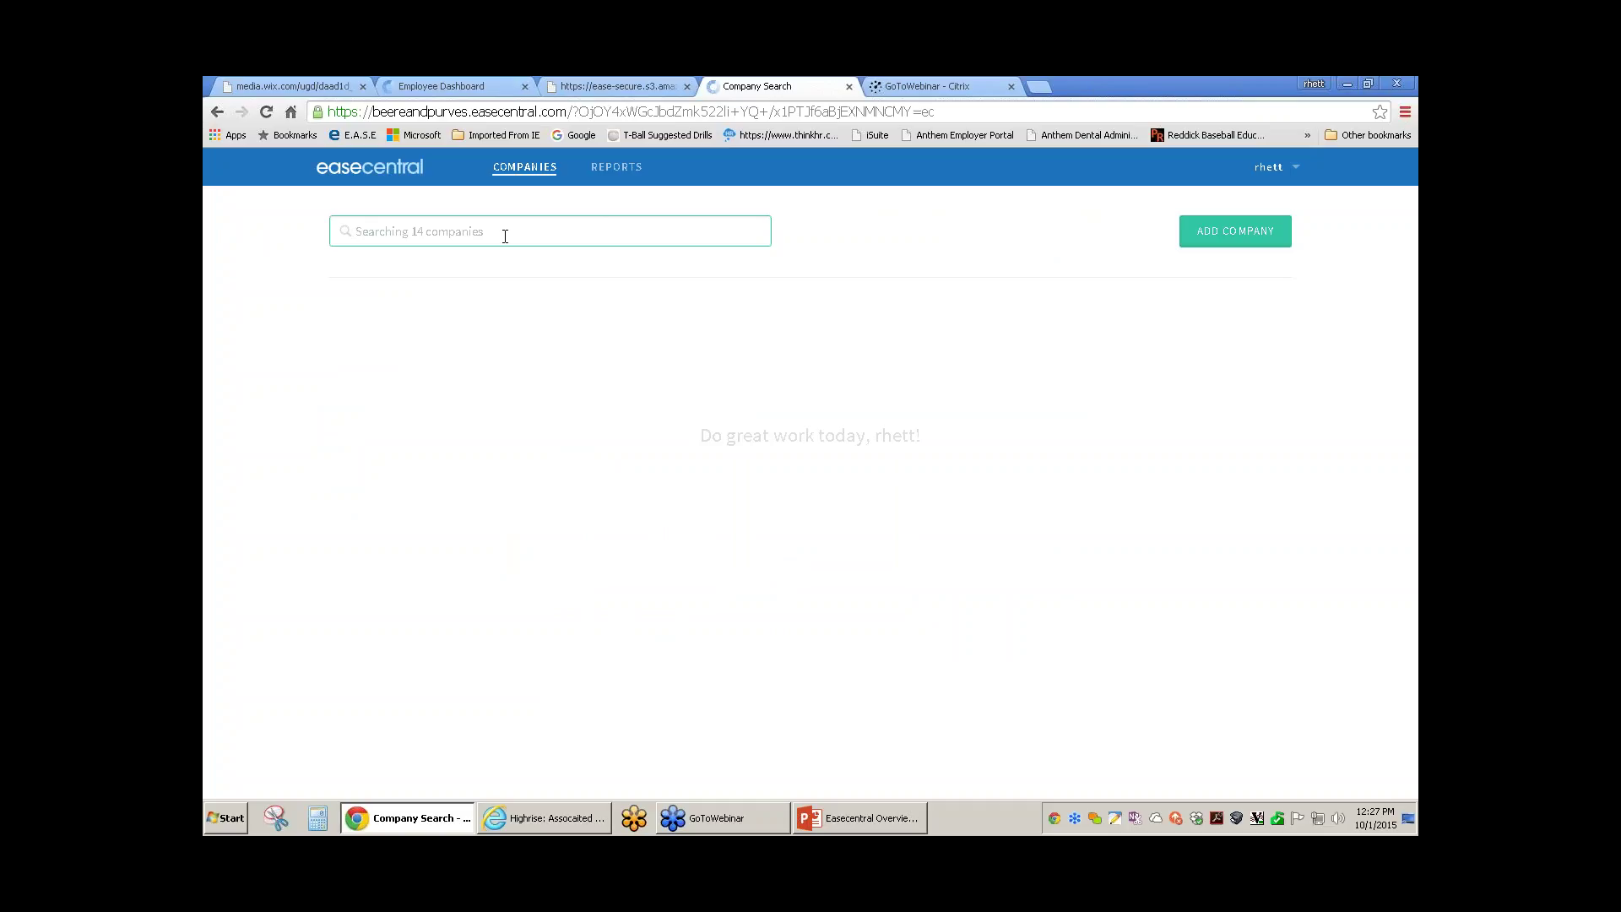
type("bat")
key("Return")
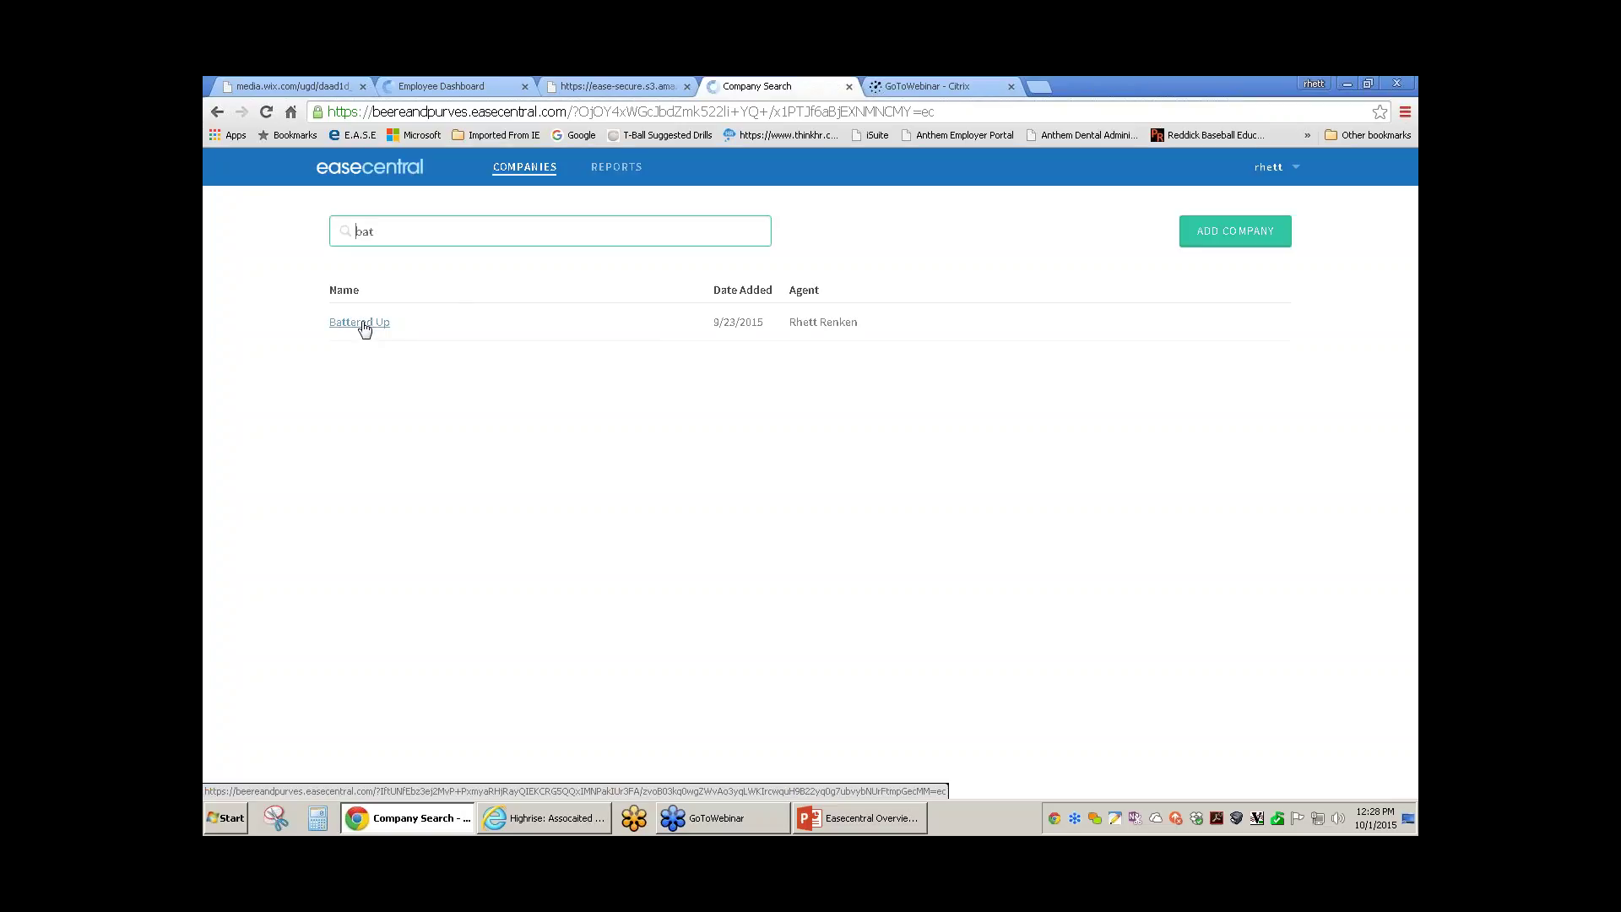
left_click(365, 329)
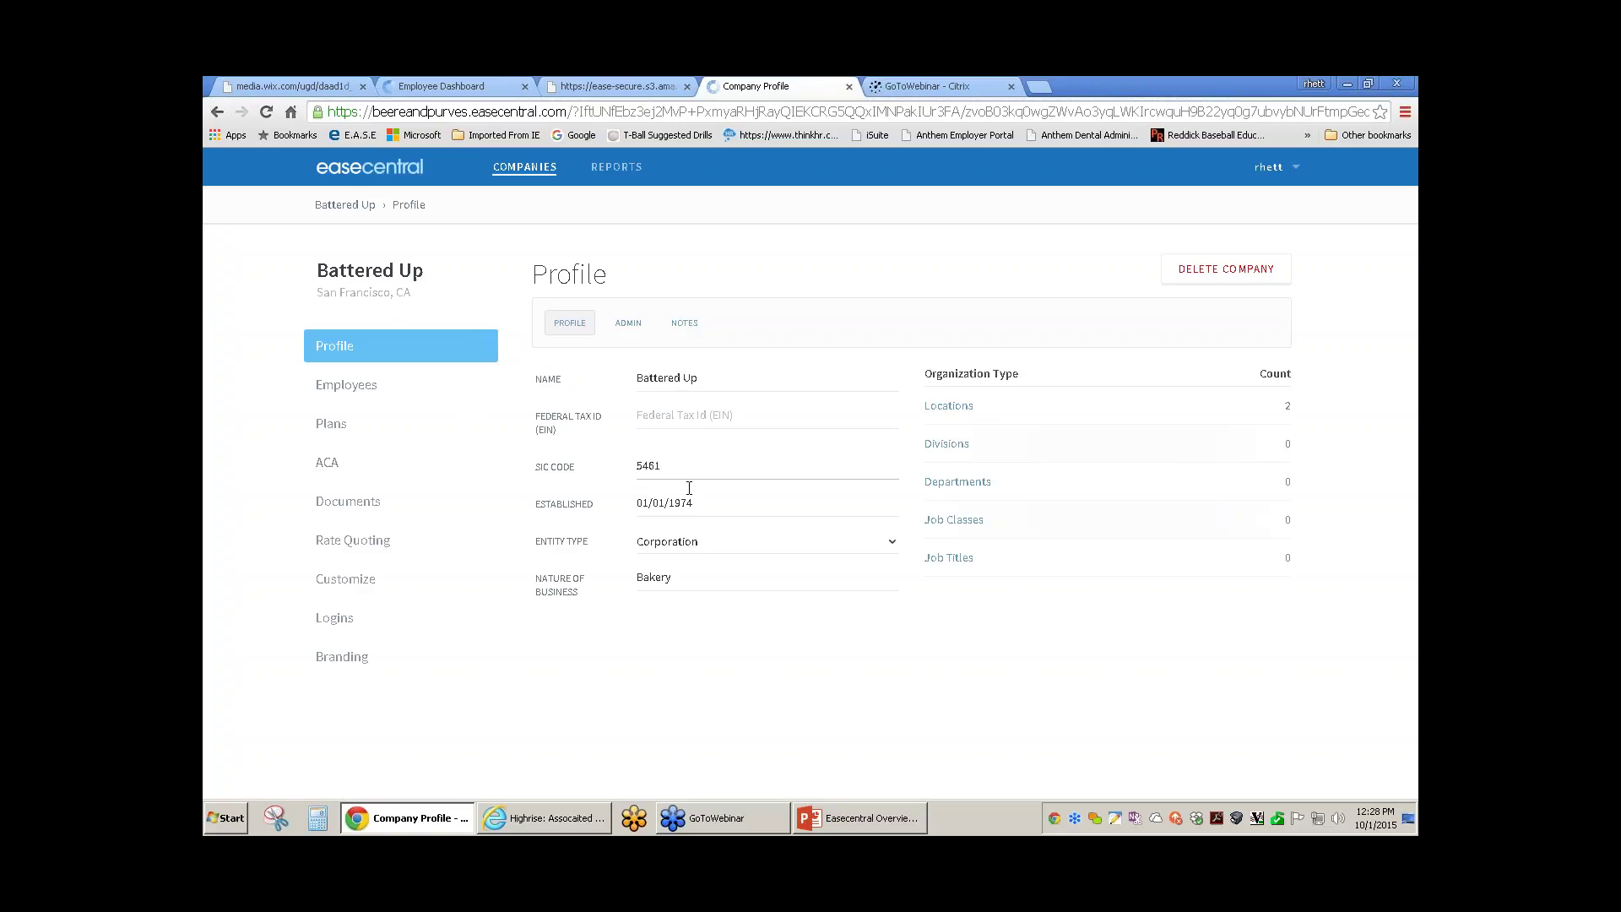
- Check the entity type choices and the Locations list in the company profile, and return to the main profile
left_click(764, 541)
left_click(764, 541)
left_click(940, 407)
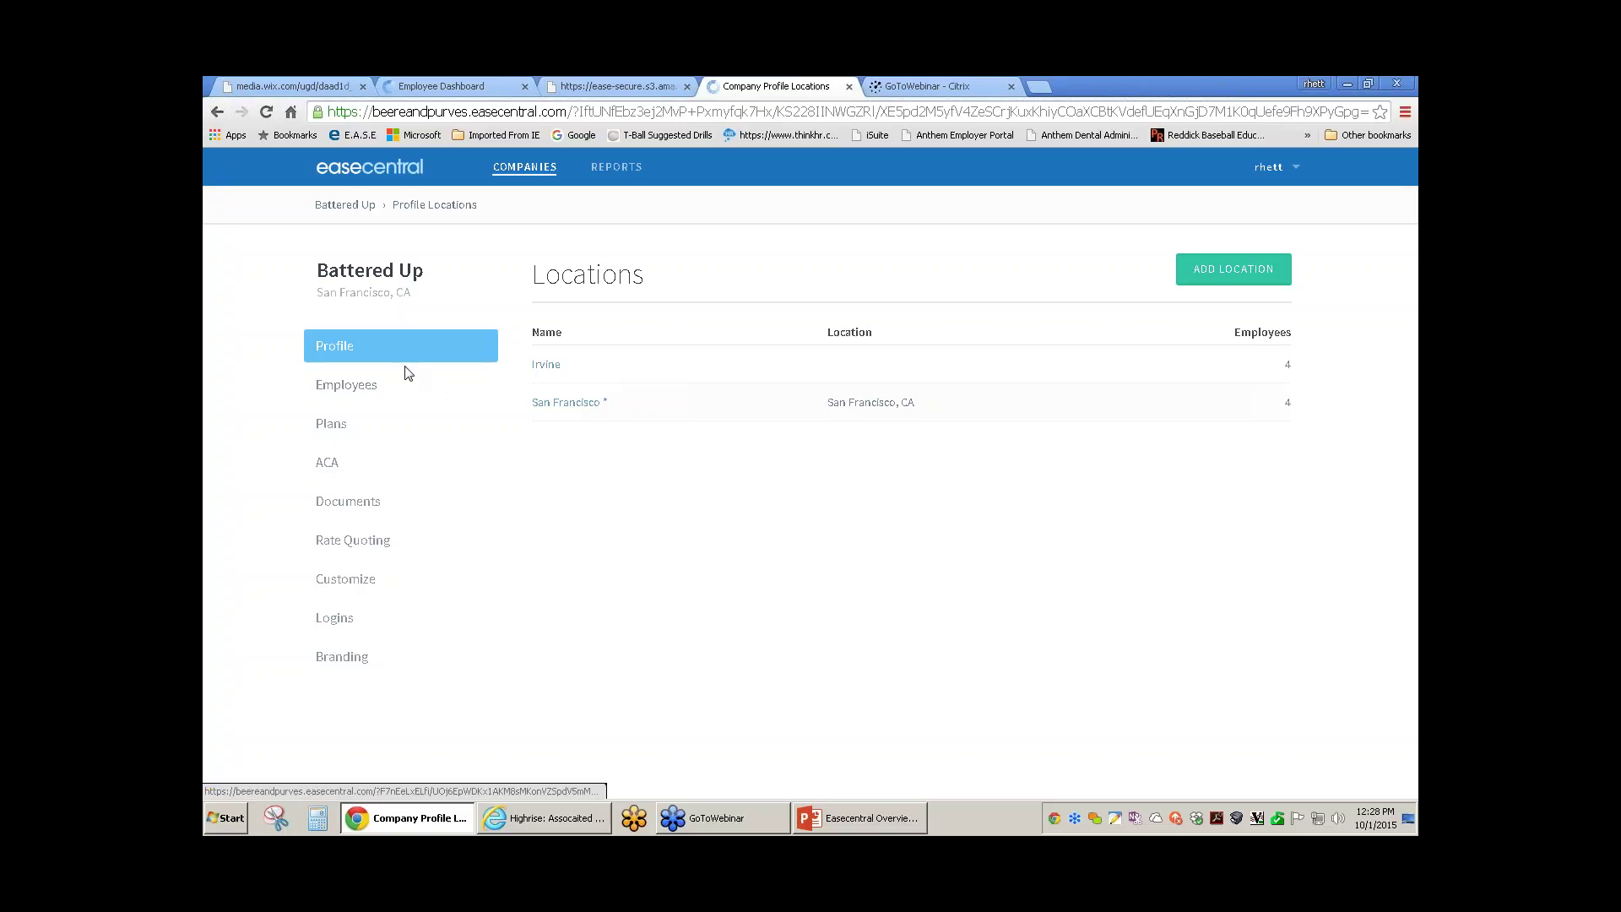
left_click(358, 350)
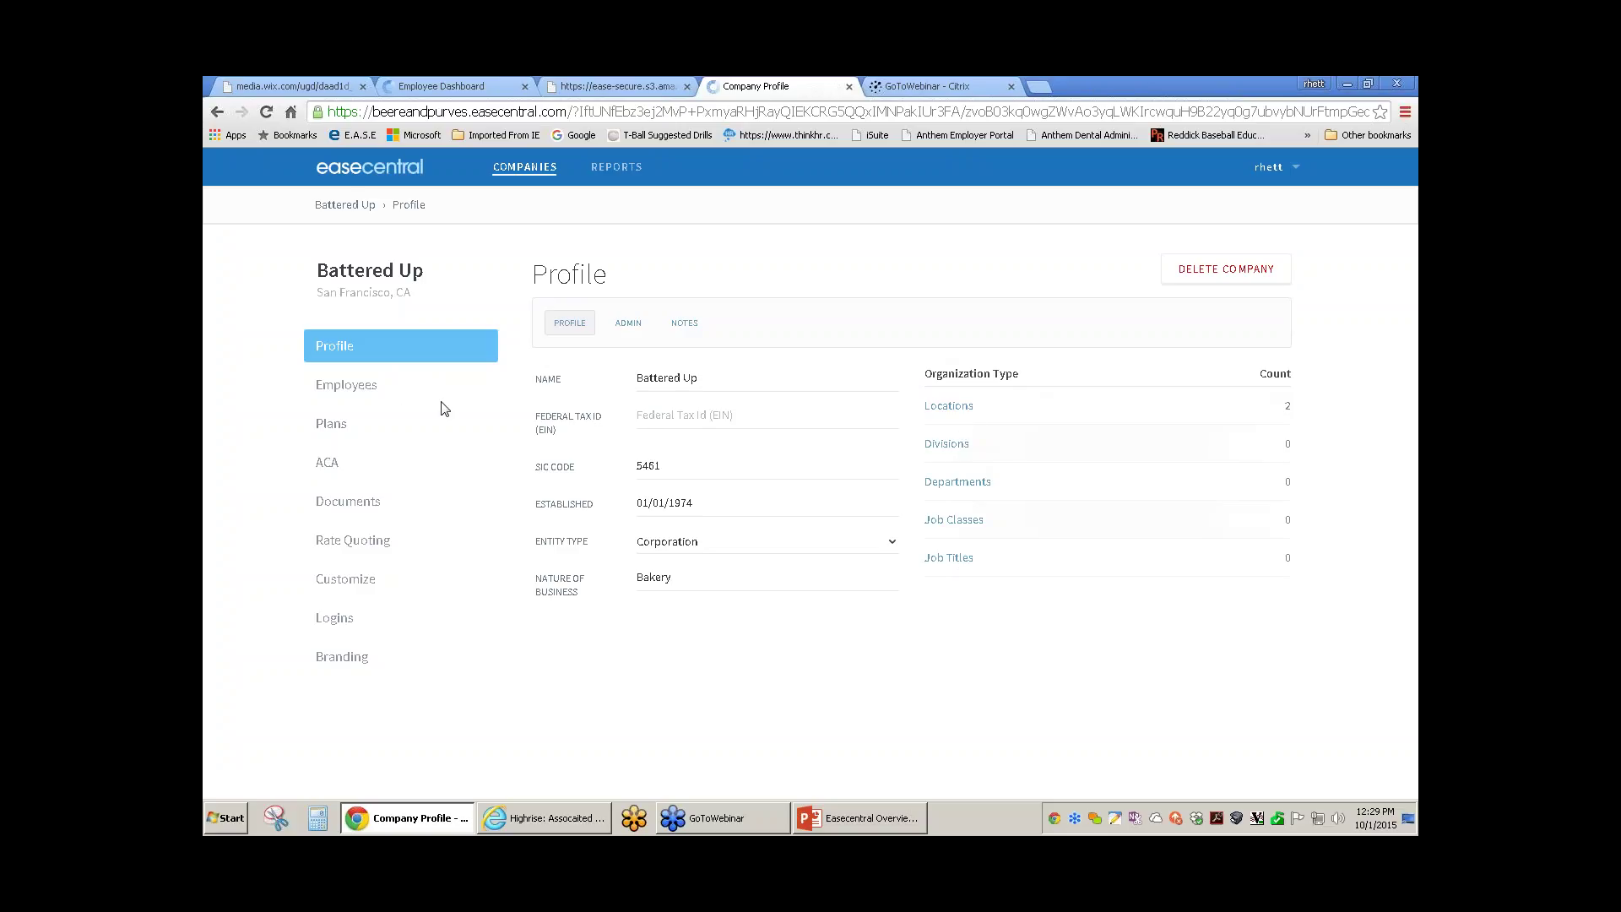
- Open the company's Administrative Access settings and view the employees available as company admins
left_click(626, 323)
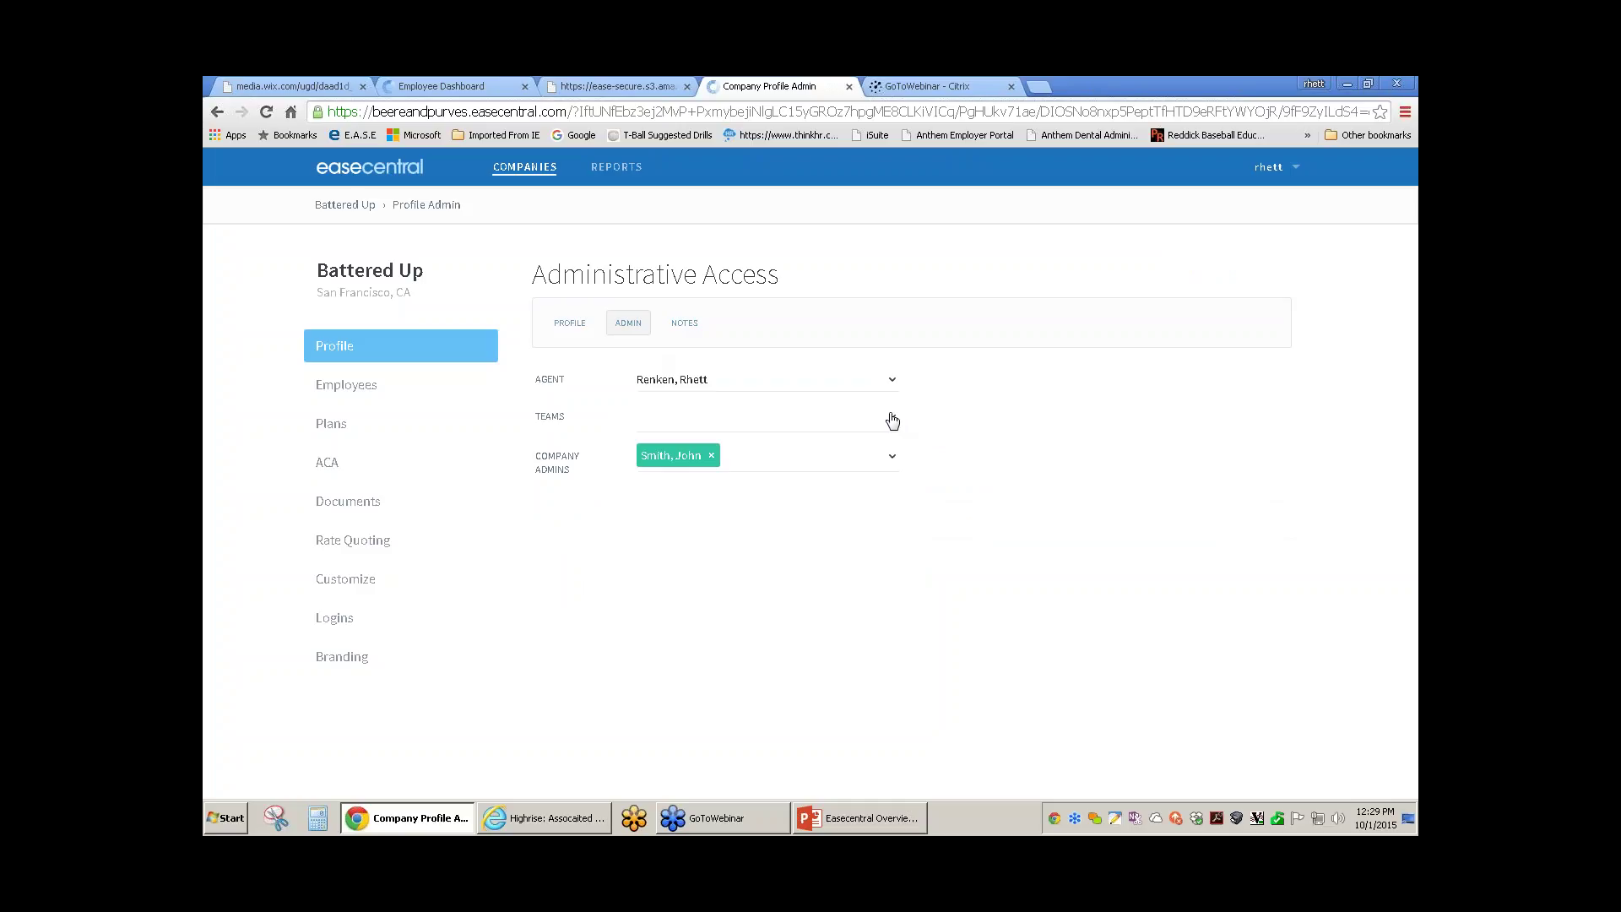
left_click(892, 465)
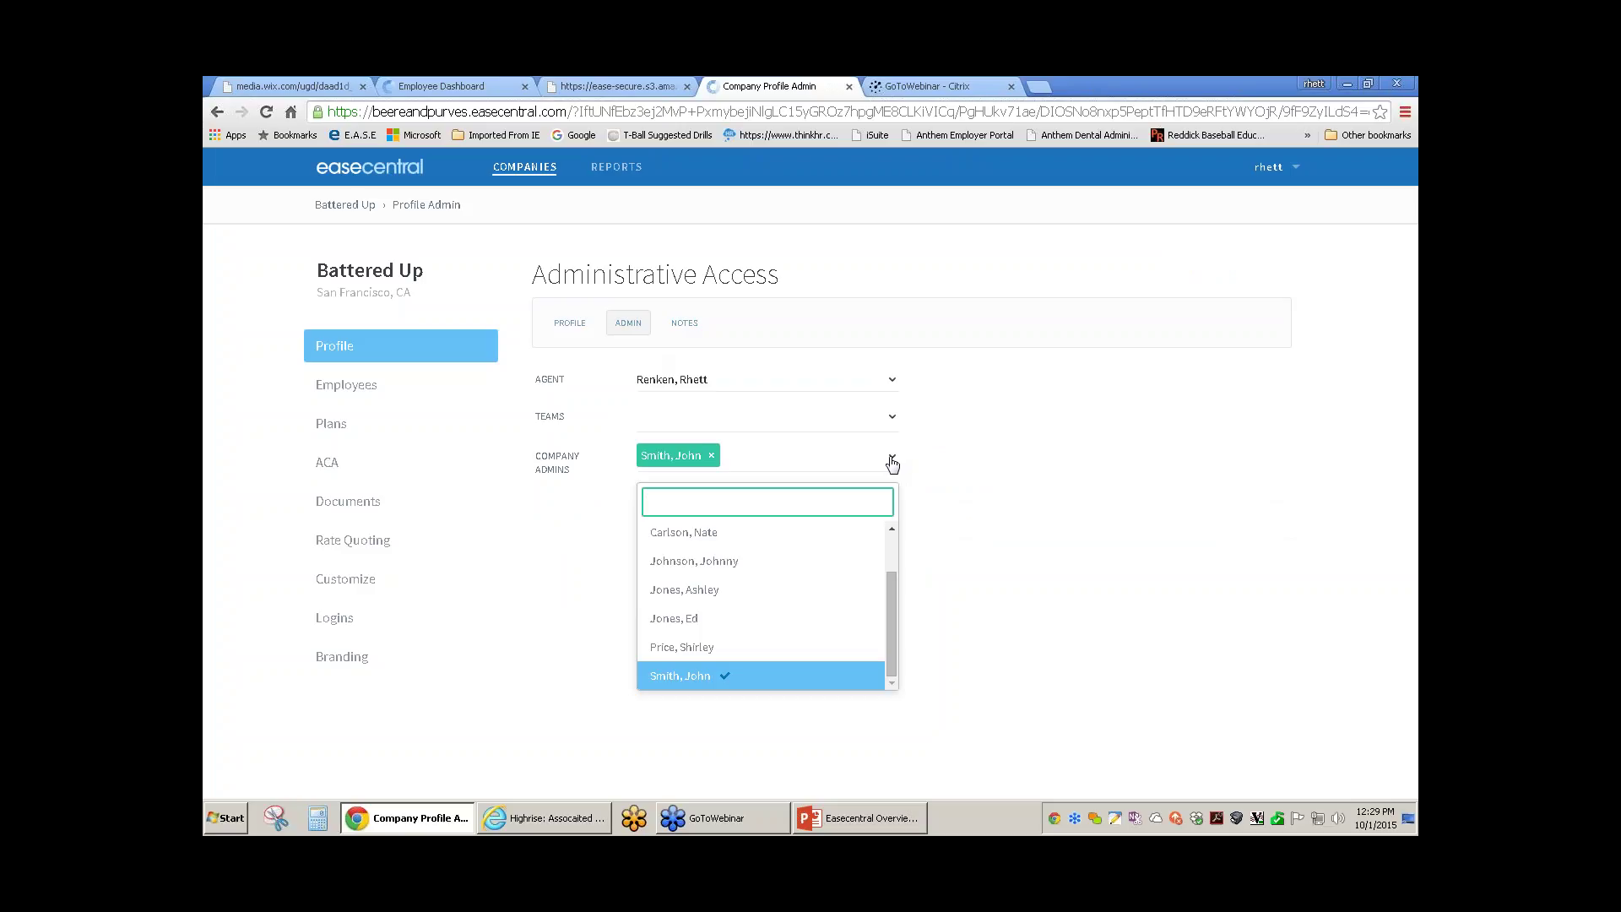
left_click(892, 464)
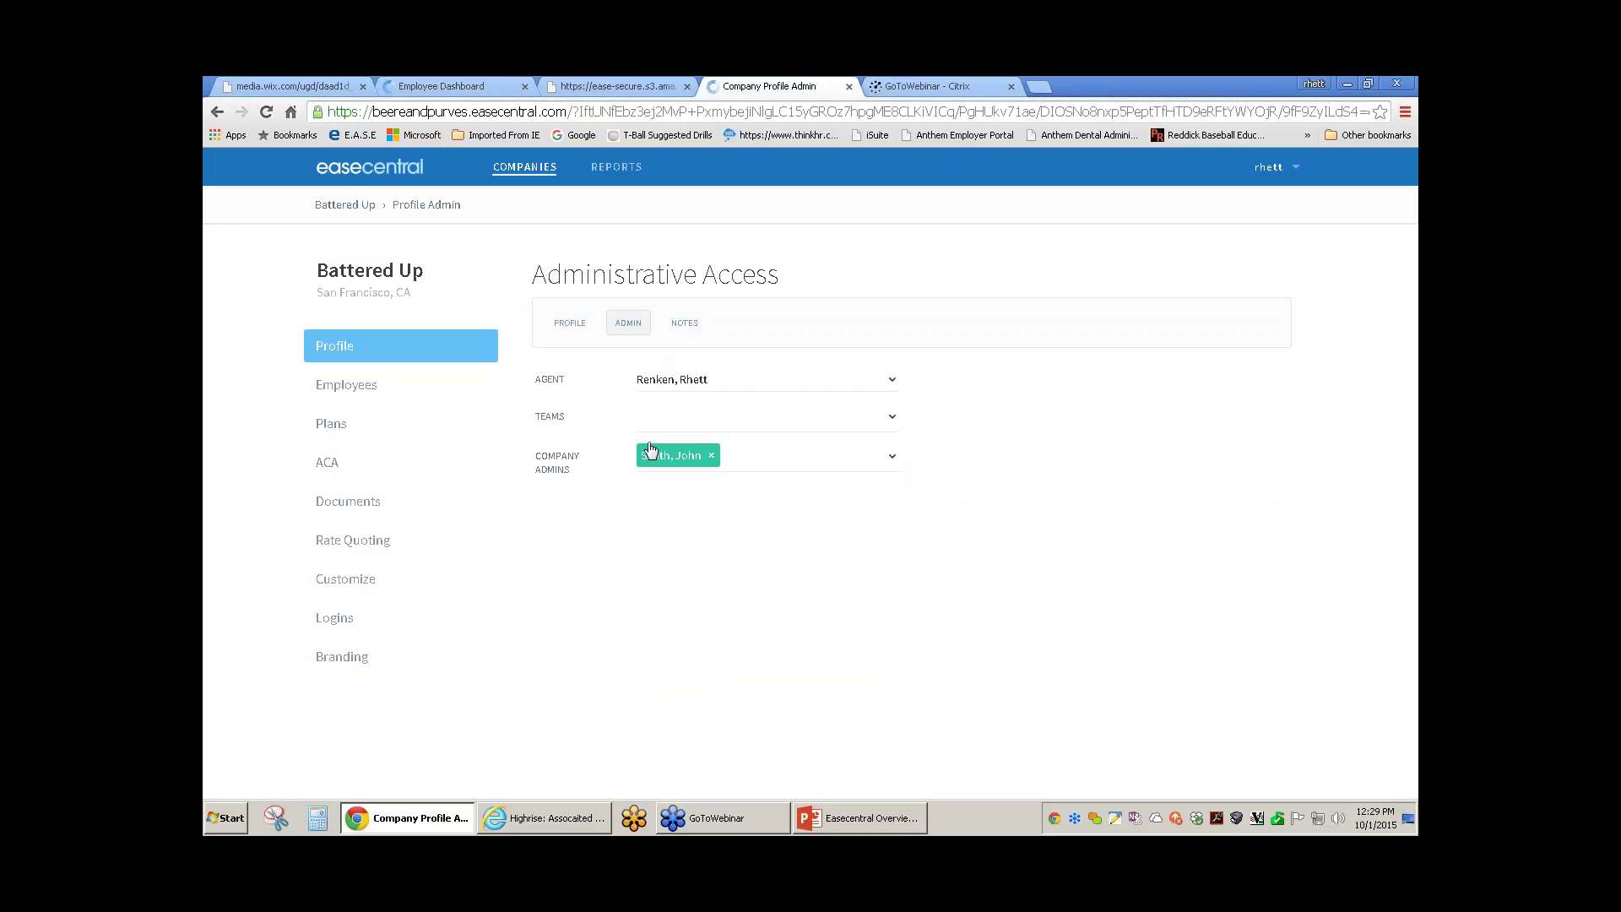
- Open the company's employee list and view the available employee actions without choosing one
left_click(350, 385)
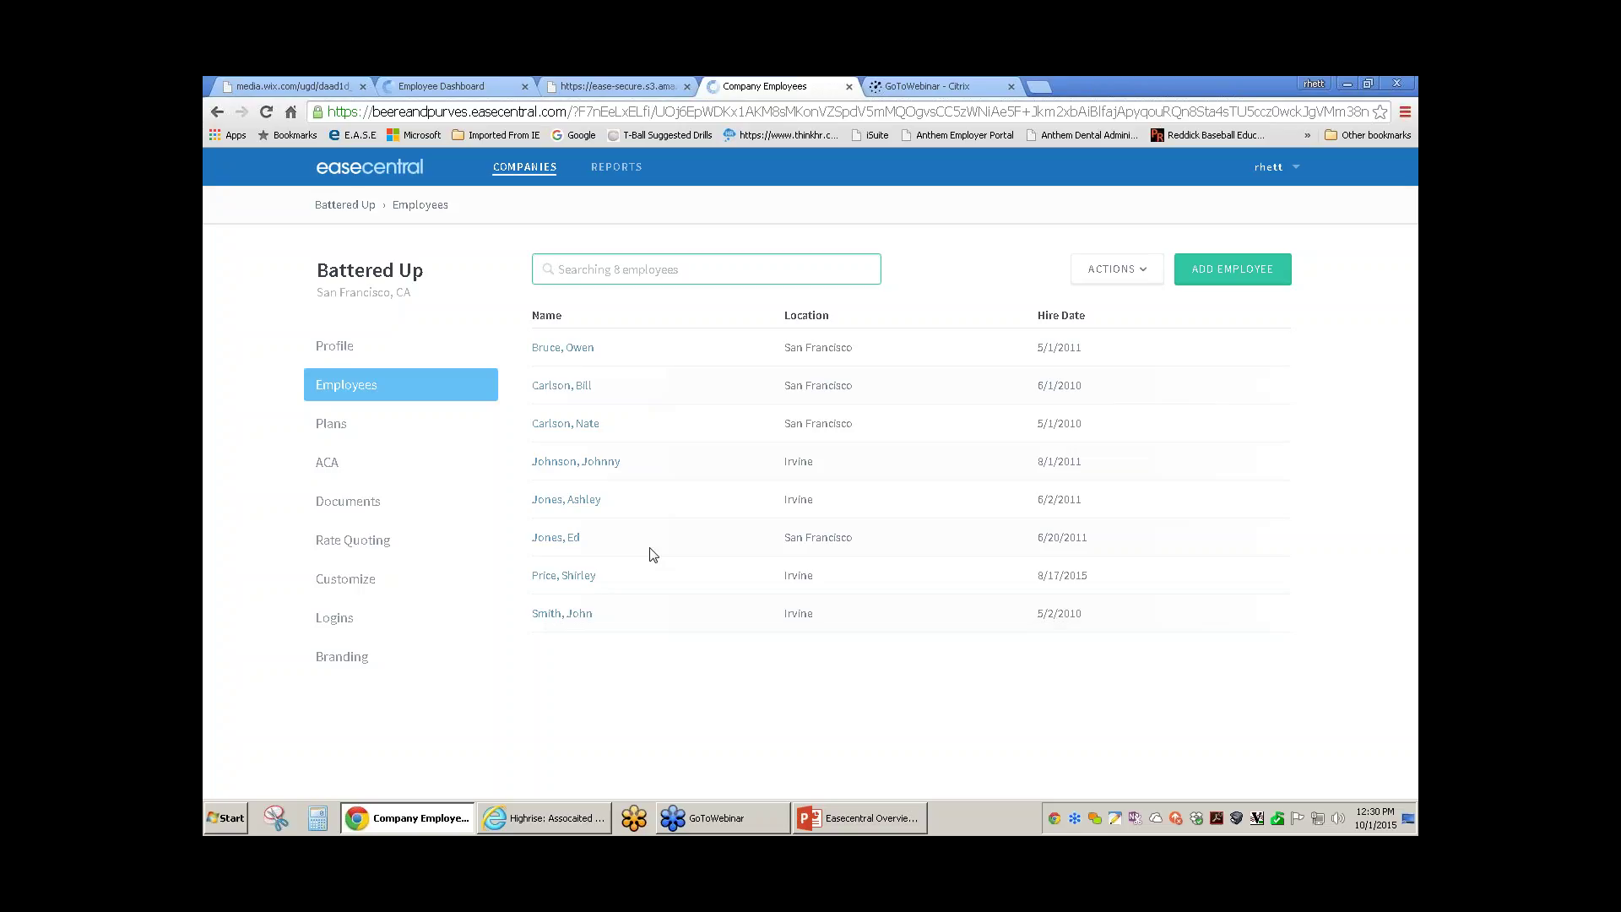
left_click(1143, 277)
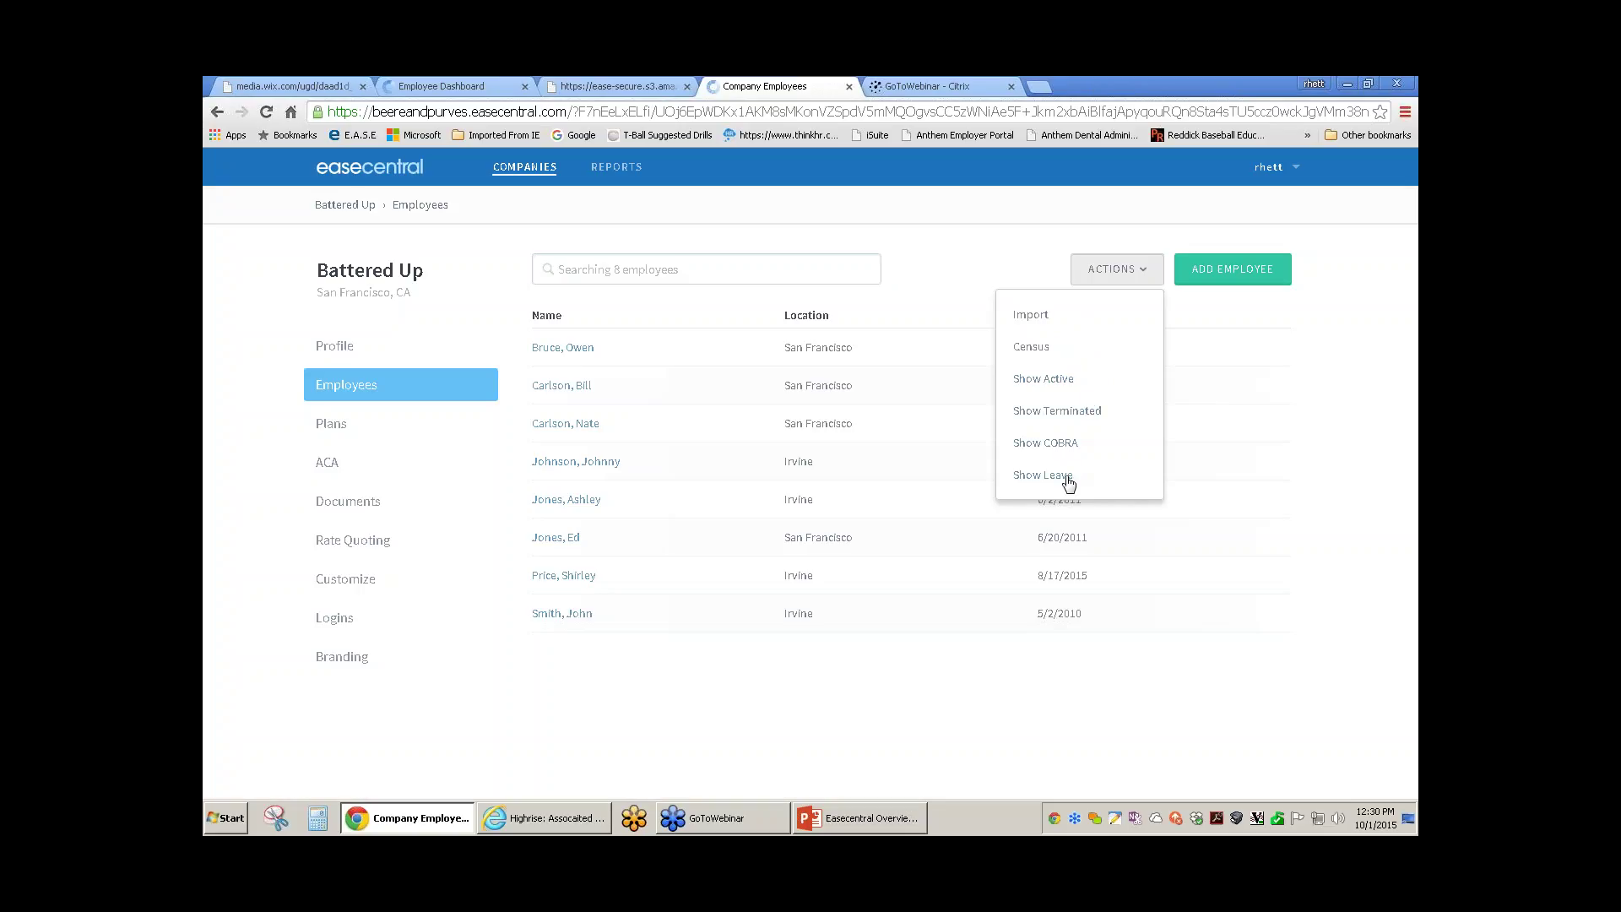
left_click(1190, 454)
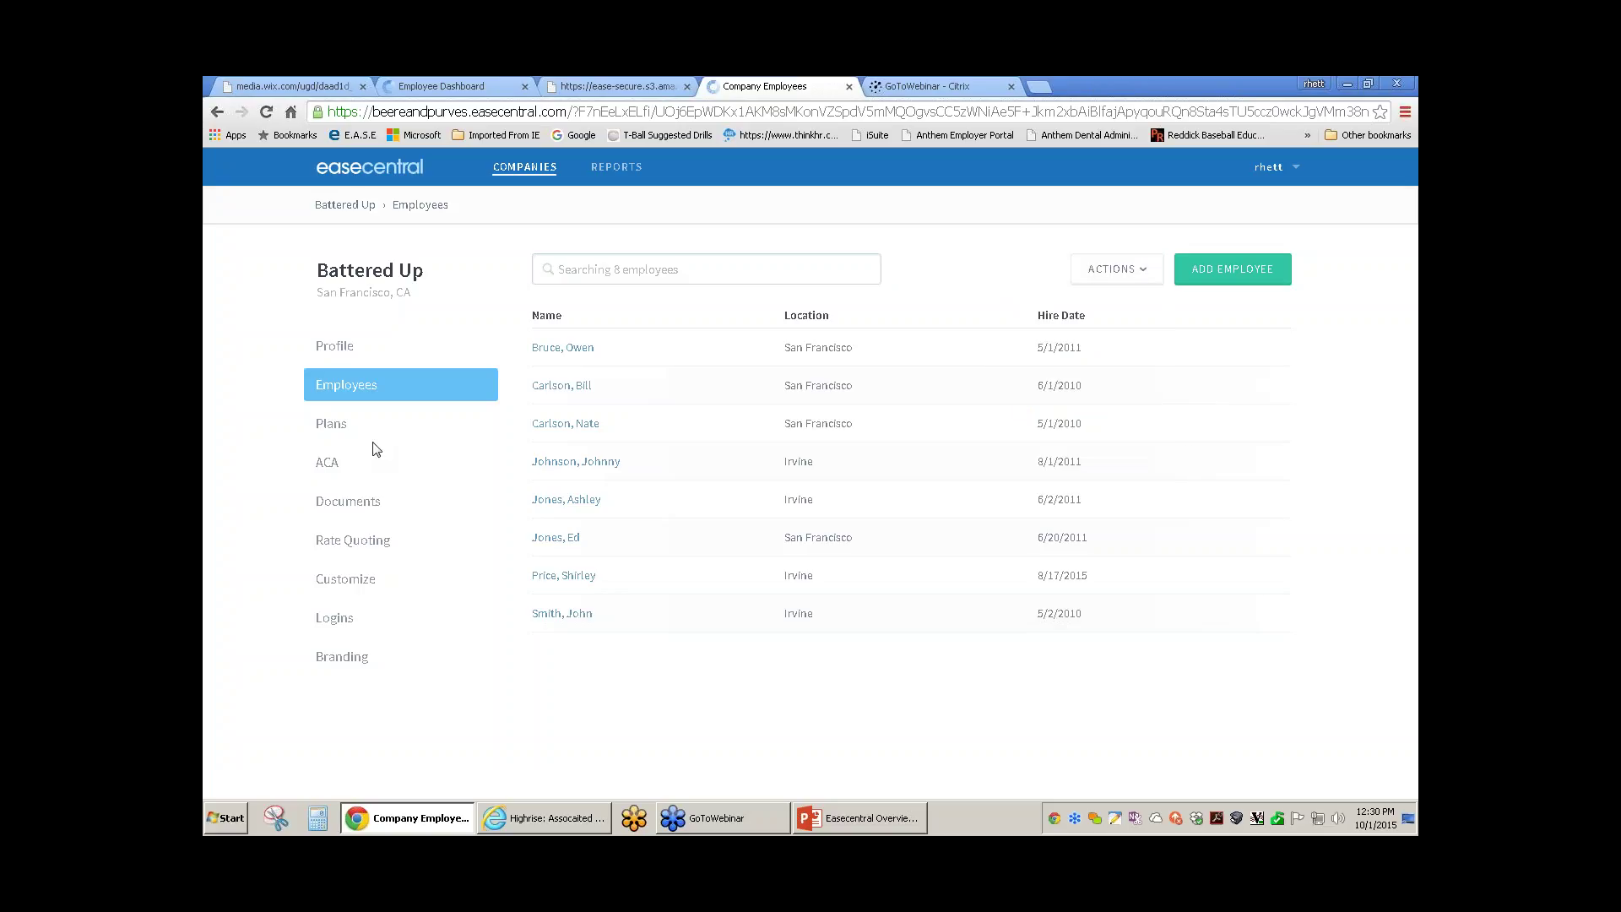
- Open the company's benefit plans, browse the plan types offered for a new plan, and cancel without adding one
left_click(336, 428)
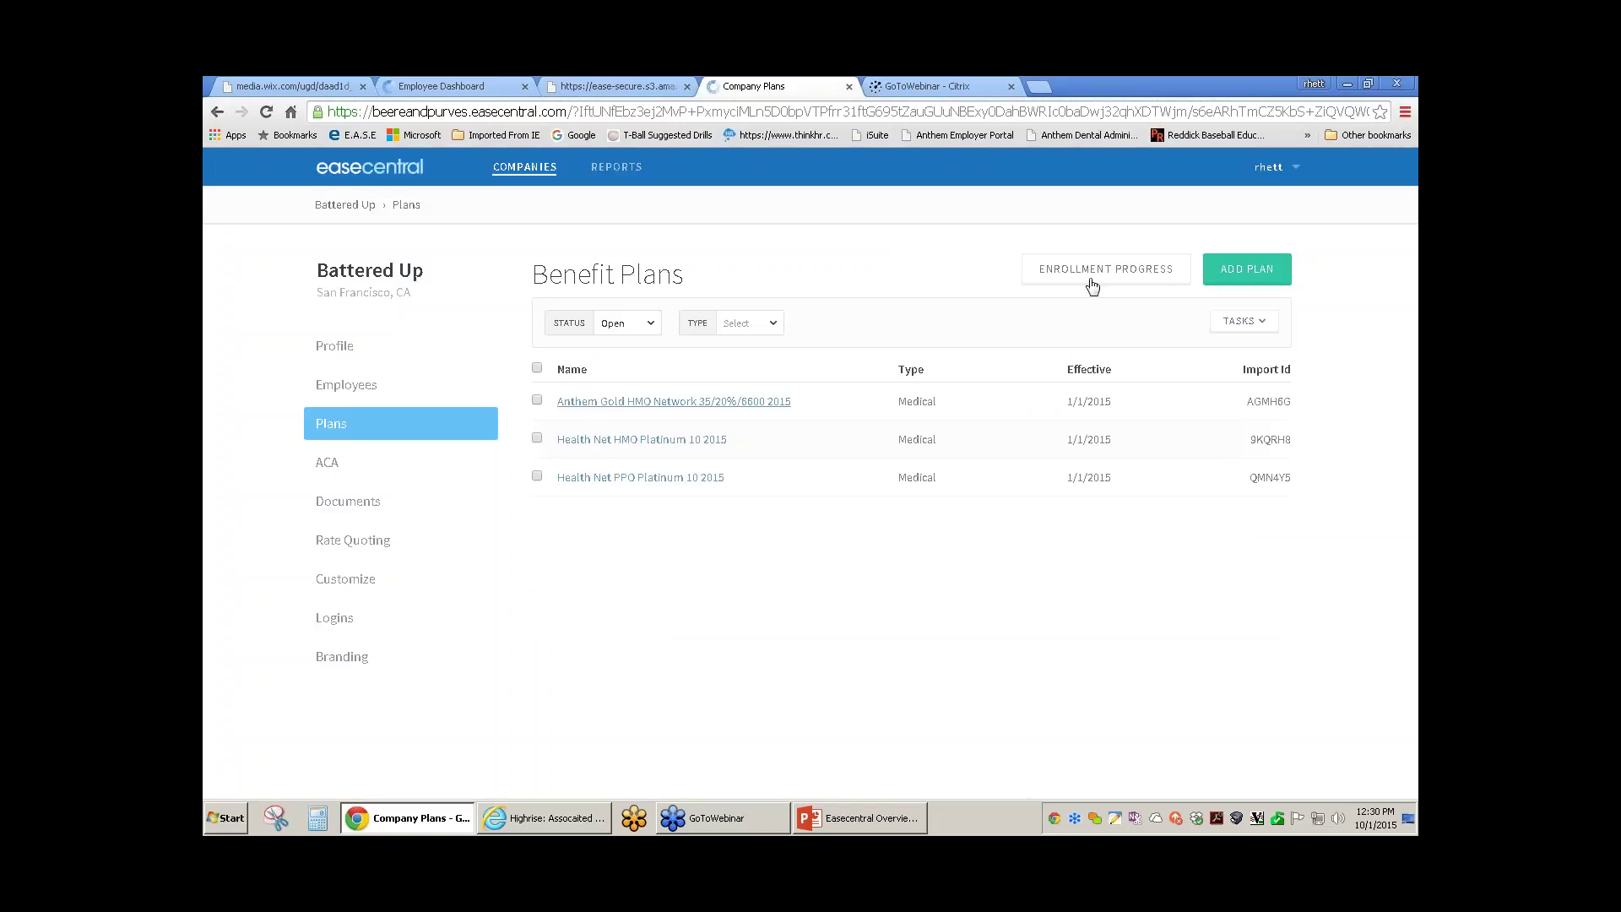
left_click(1247, 268)
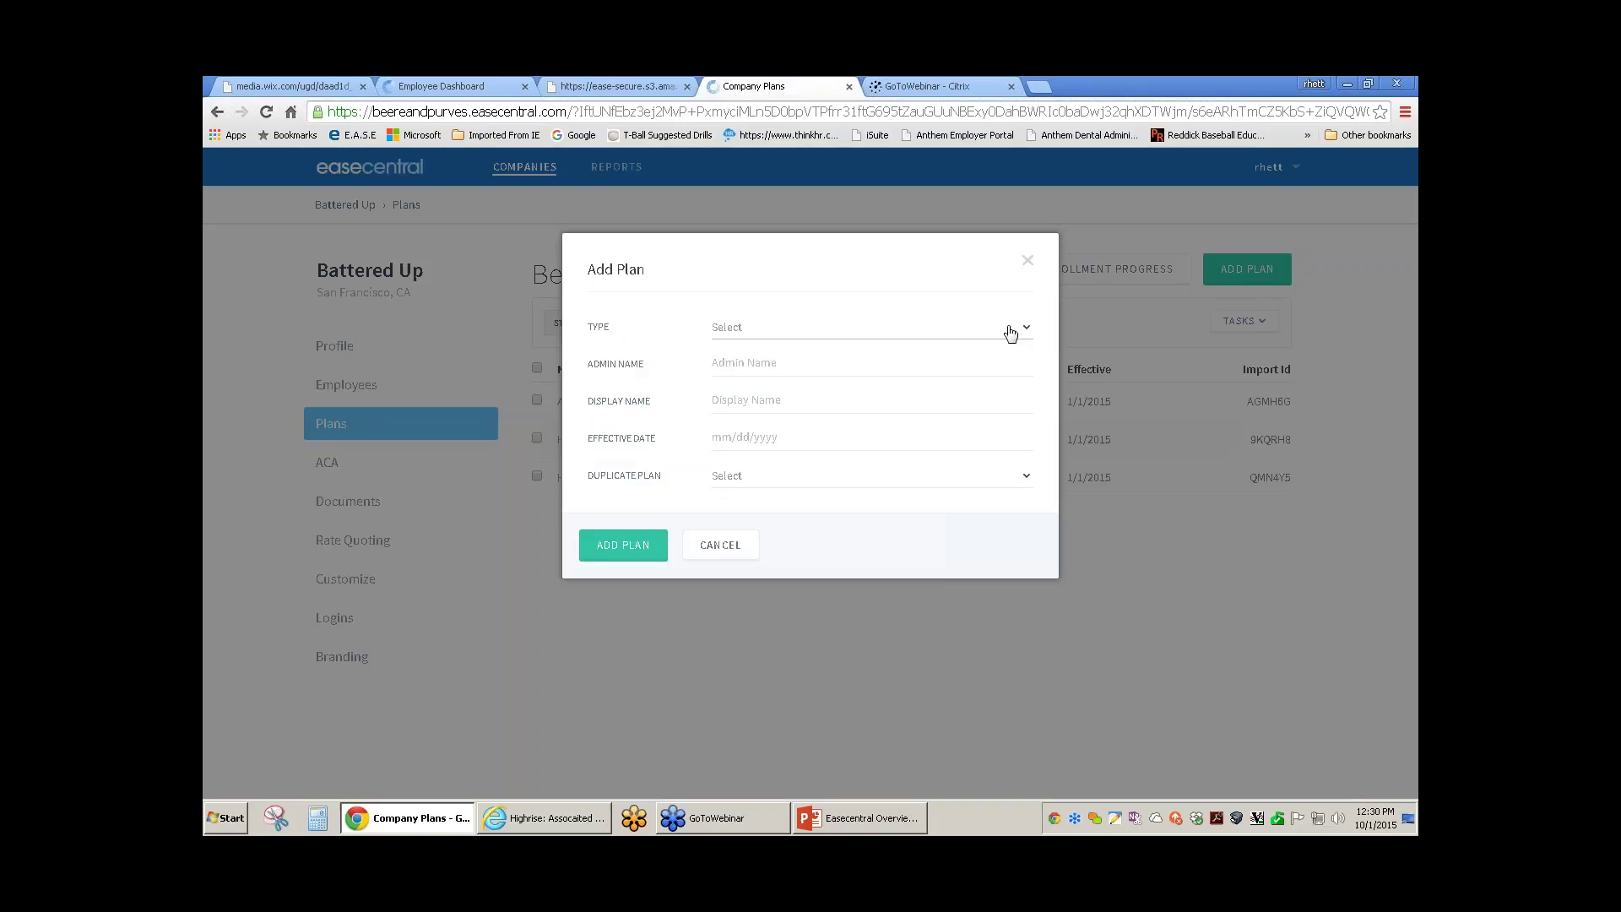
left_click(1018, 329)
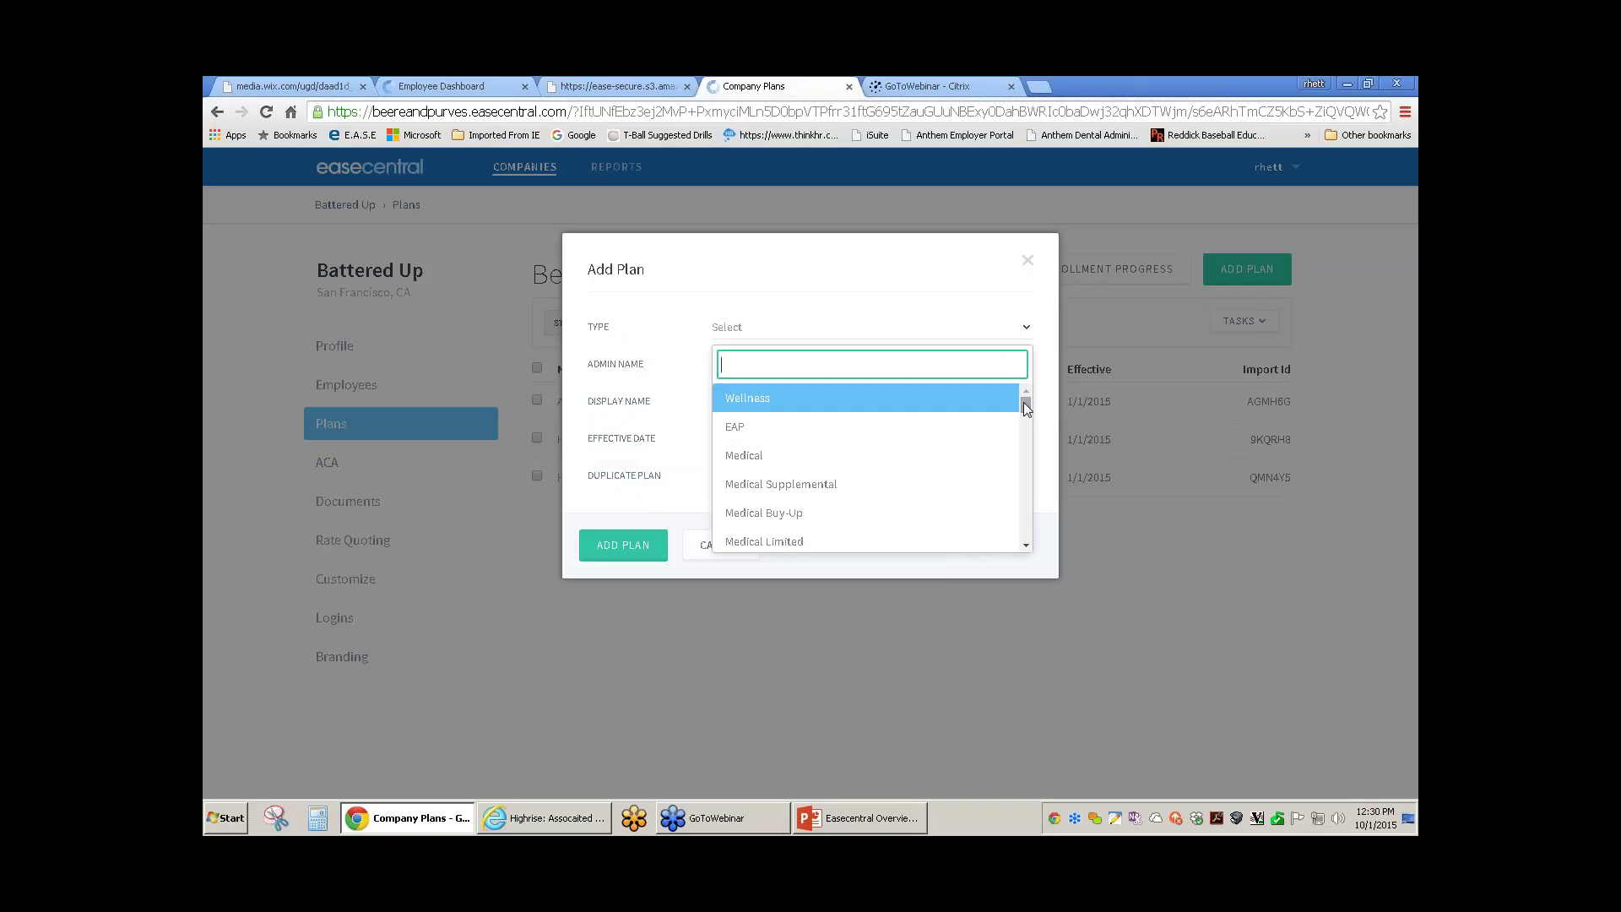
left_click_drag(1023, 402, 1024, 407)
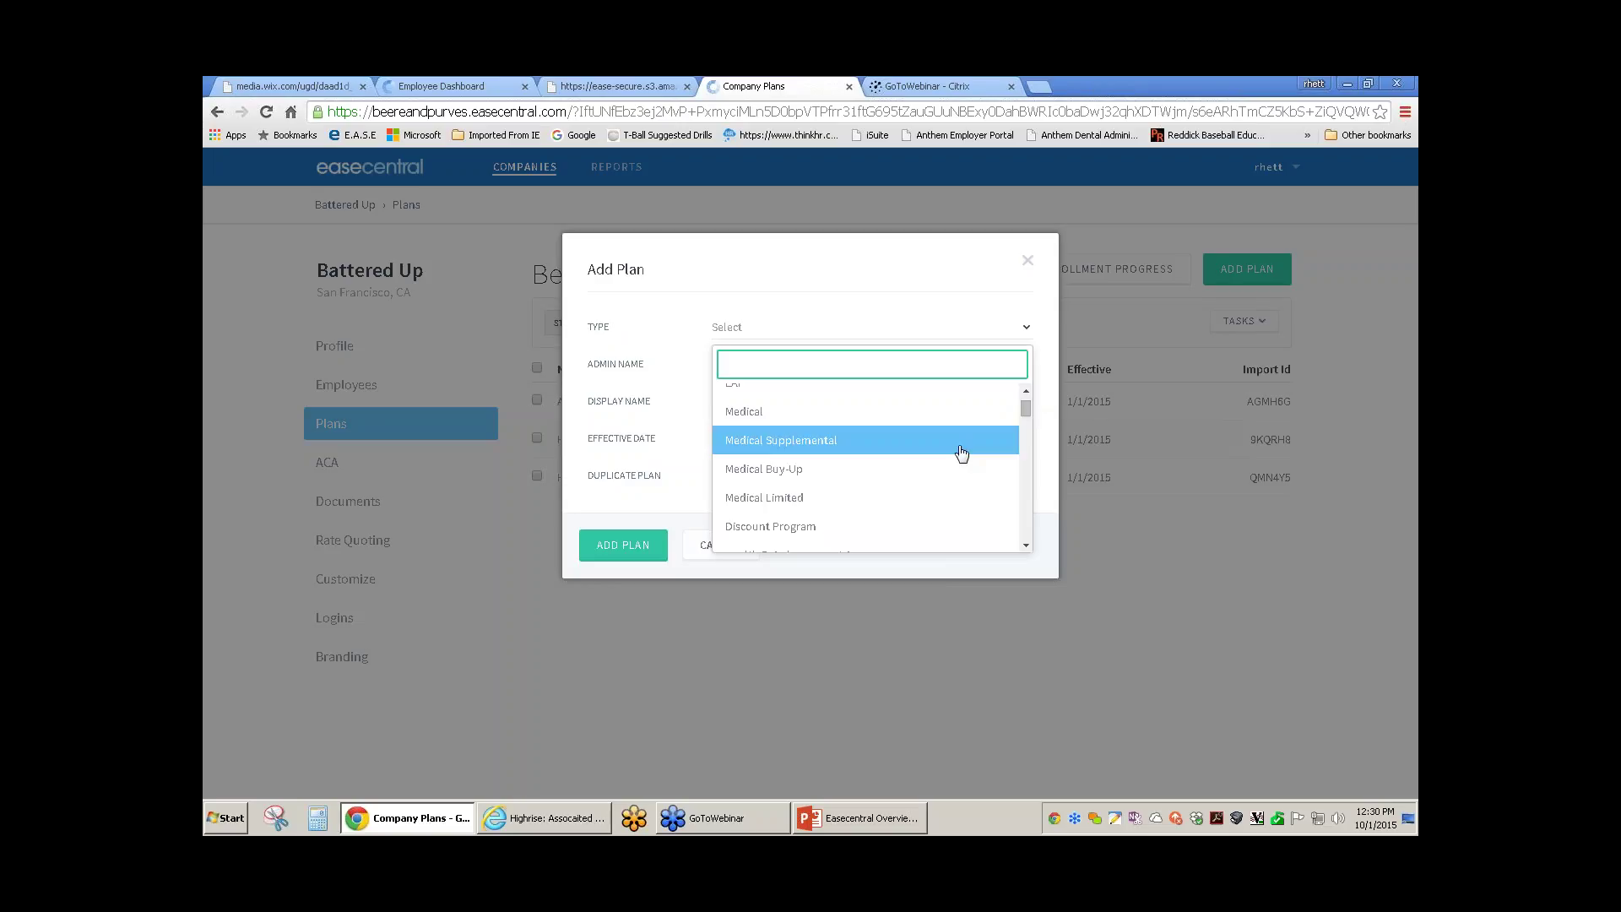
scroll(954, 457, "down", 4)
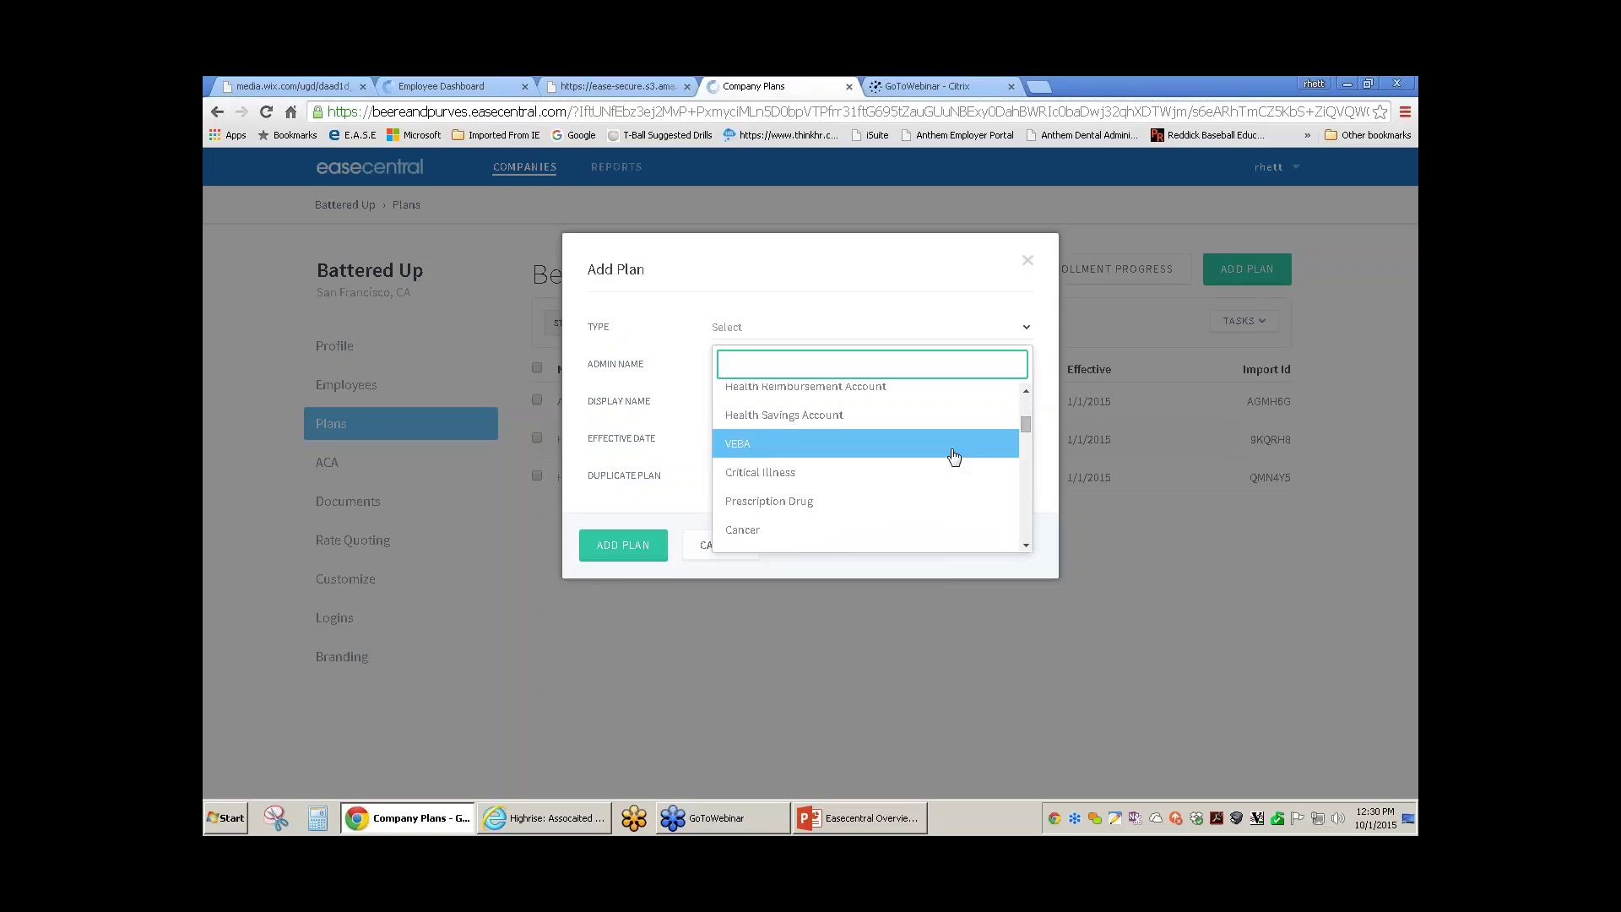
scroll(954, 457, "down", 1)
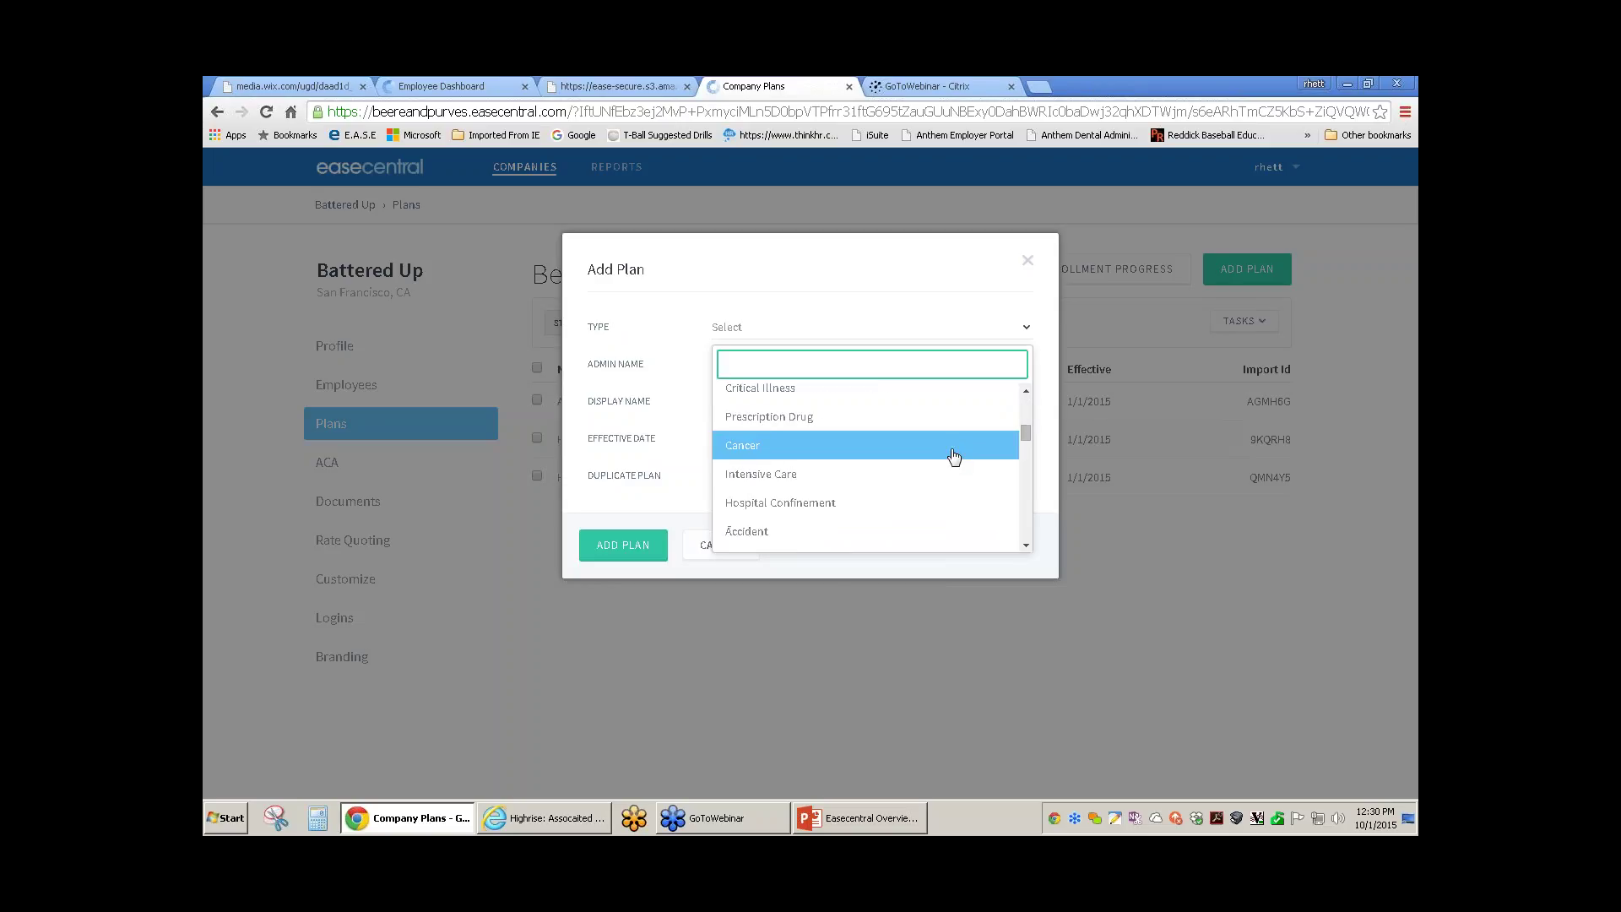
scroll(954, 457, "down", 1)
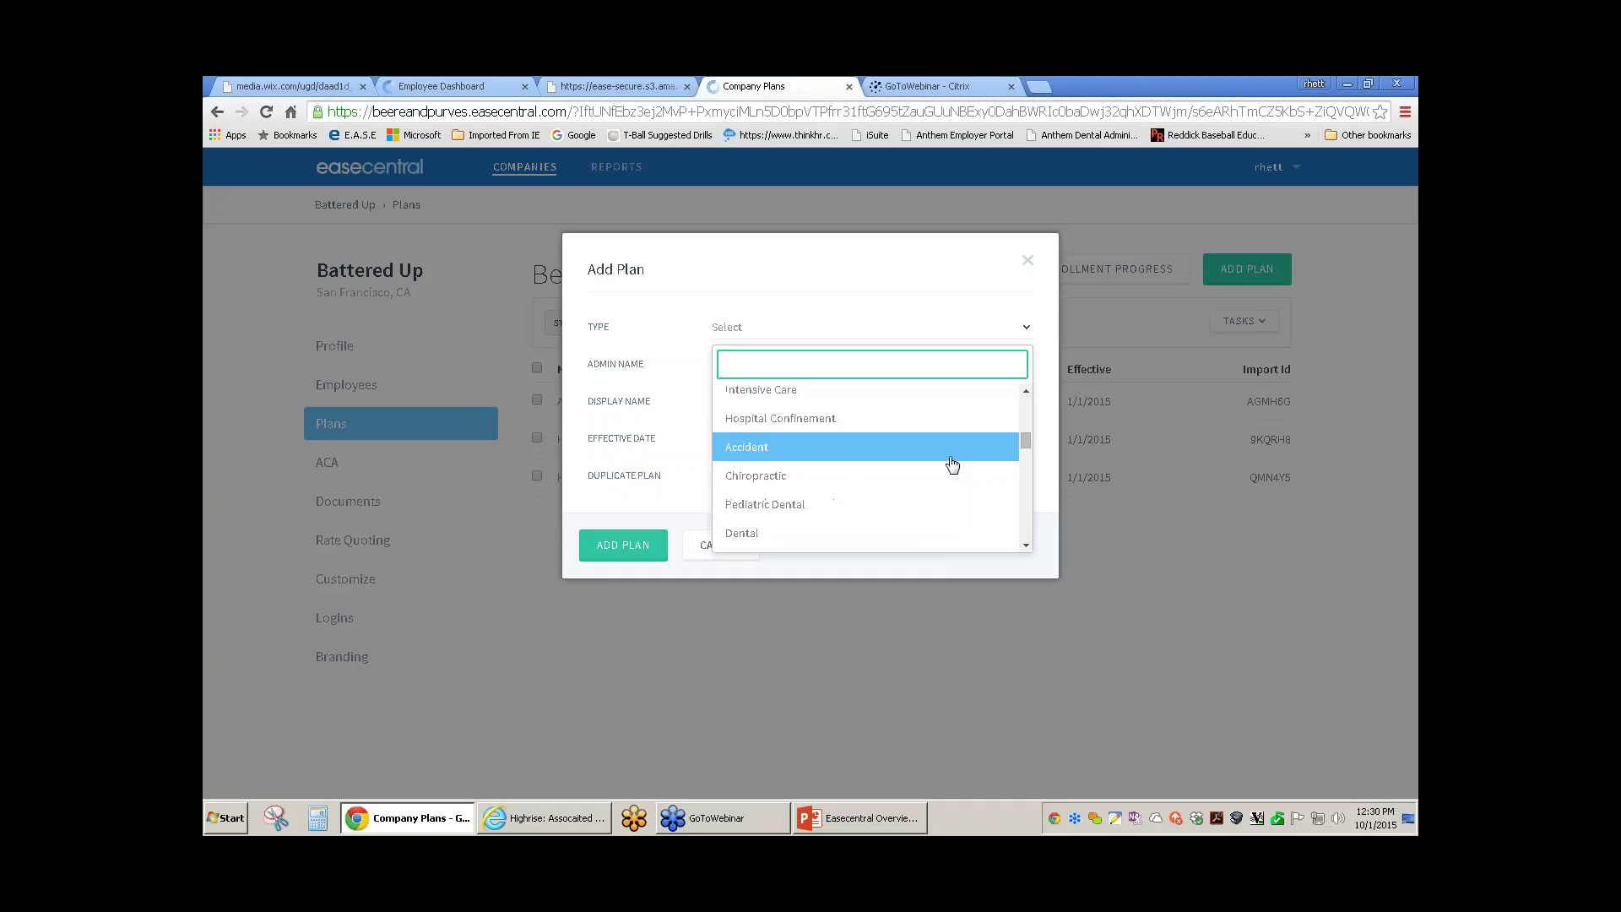
left_click(706, 553)
left_click(706, 549)
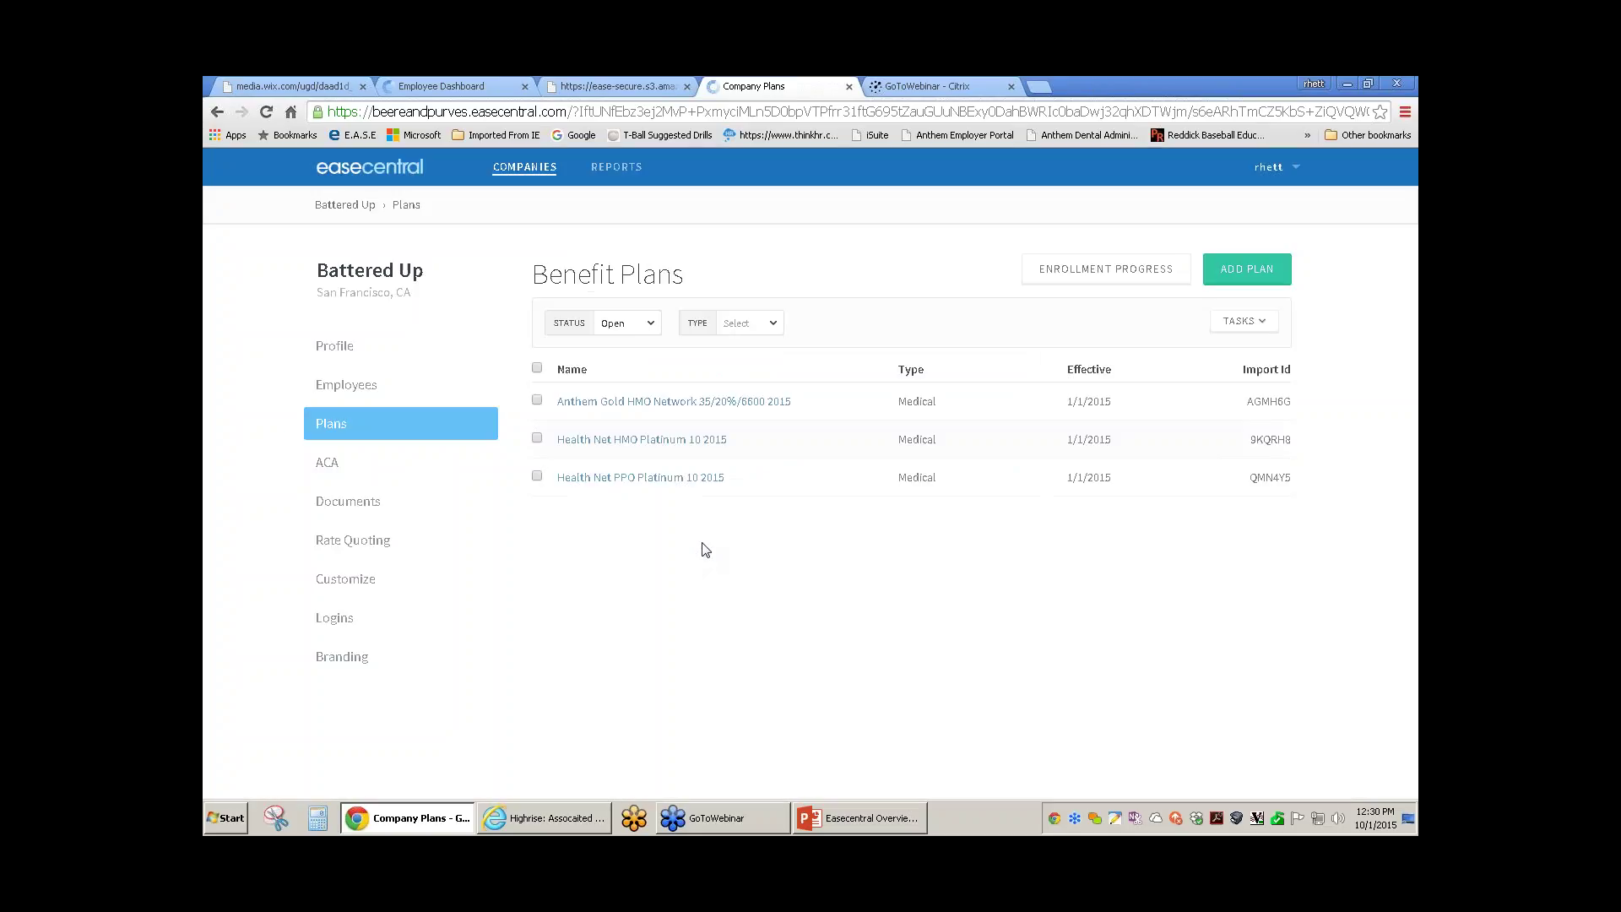
- Open the Anthem Gold HMO Network 35/20%/6600 2015 plan and review its profile, including the COBRA choices and benefit details
left_click(667, 409)
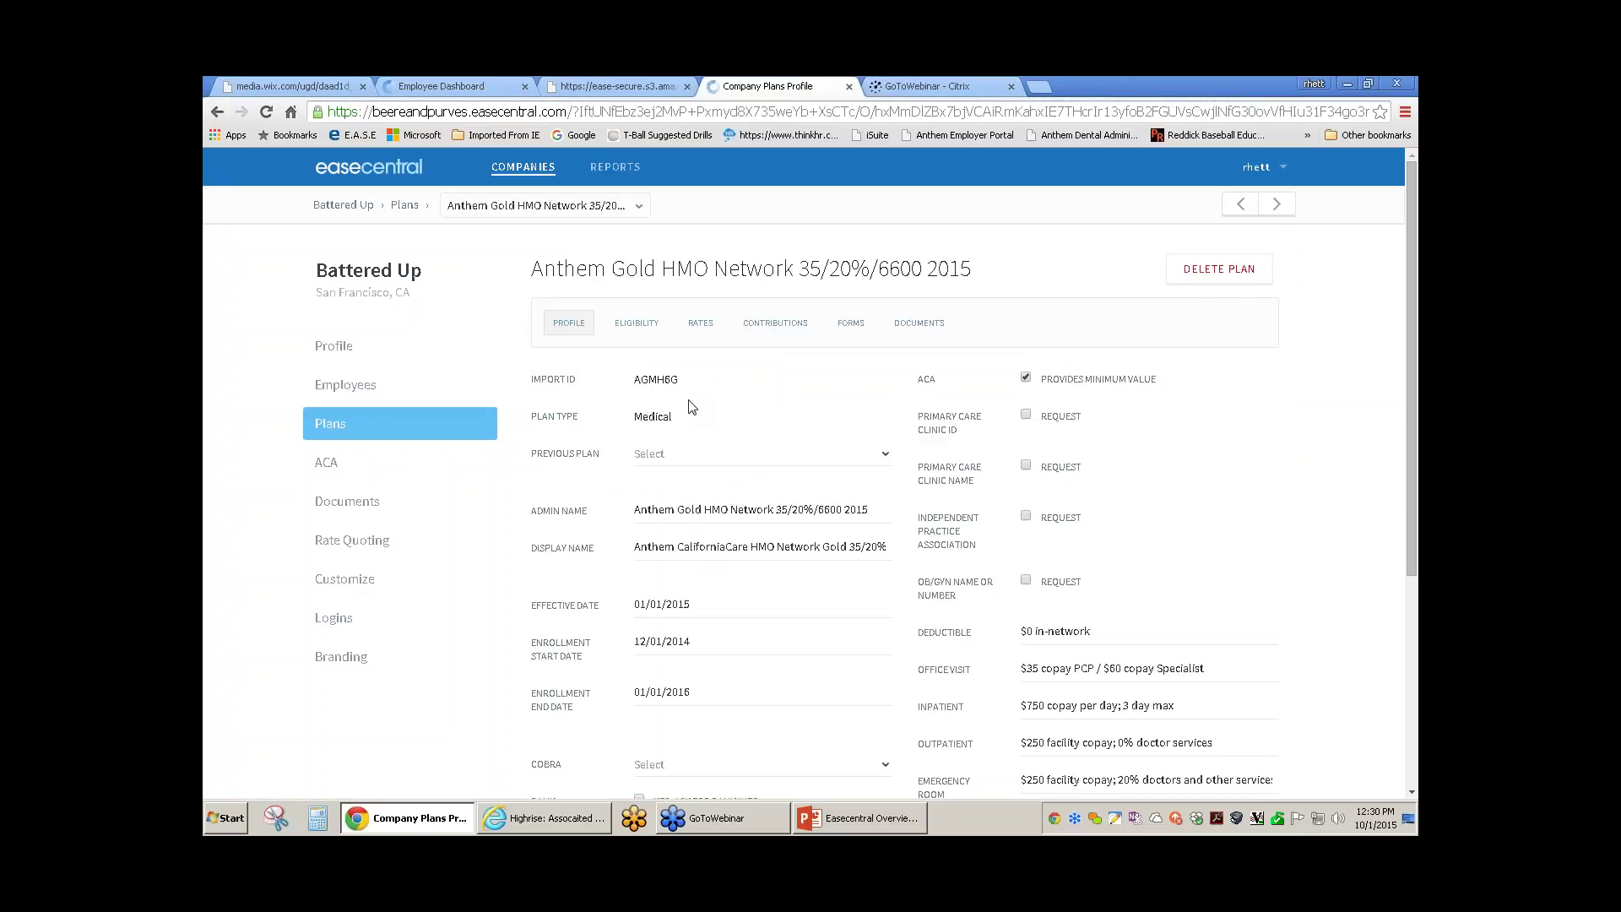
scroll(688, 407, "down", 1)
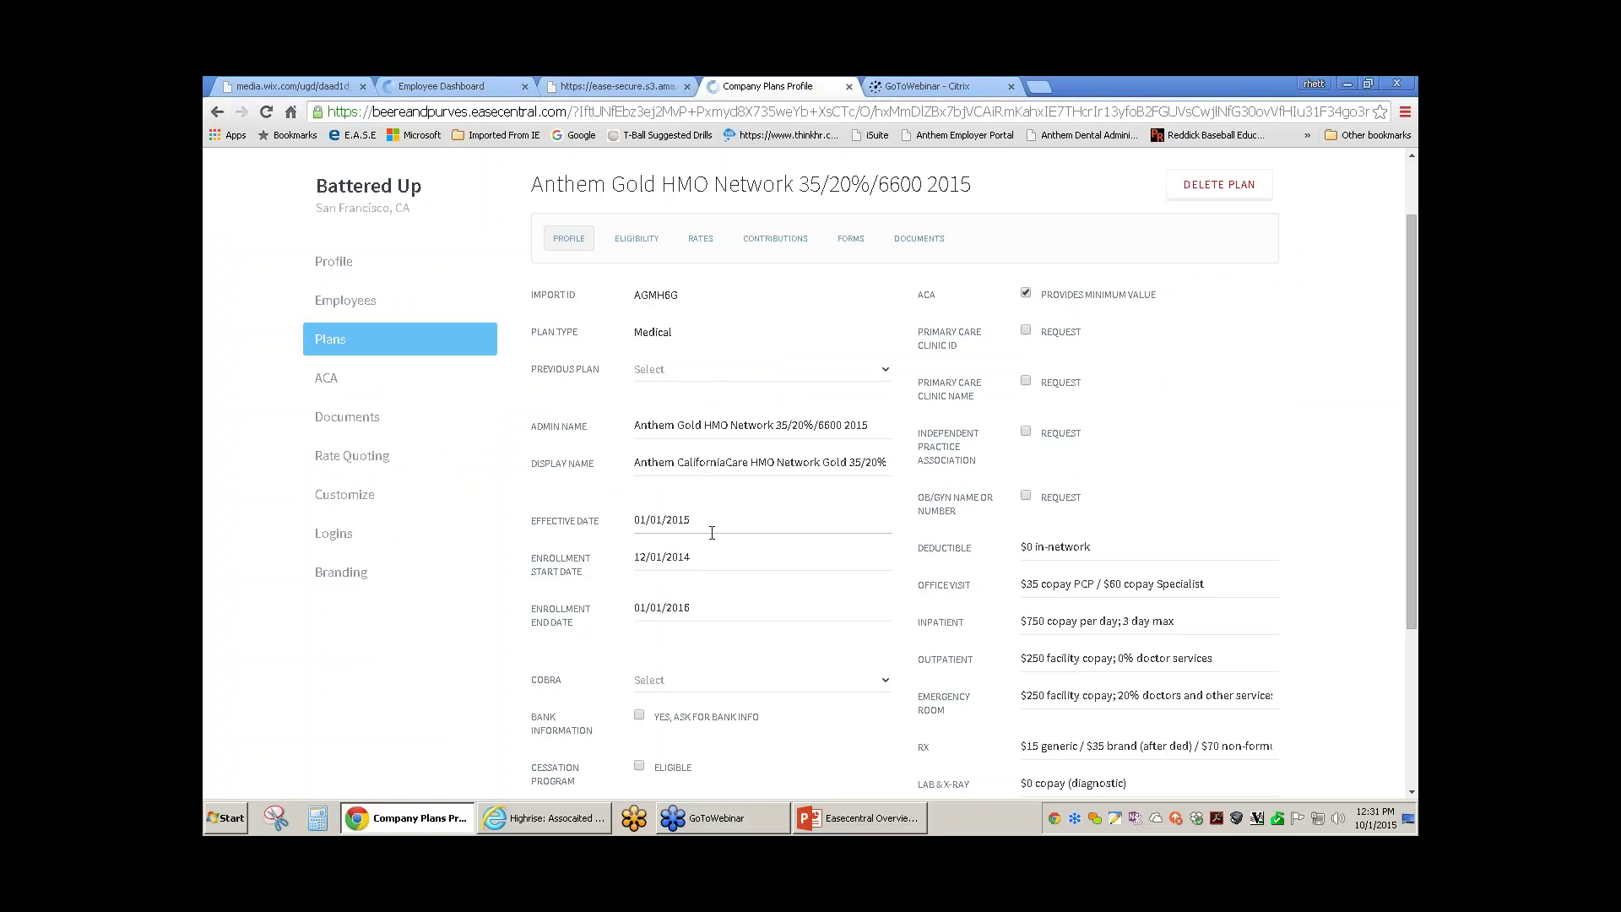
scroll(714, 605, "down", 1)
left_click(718, 601)
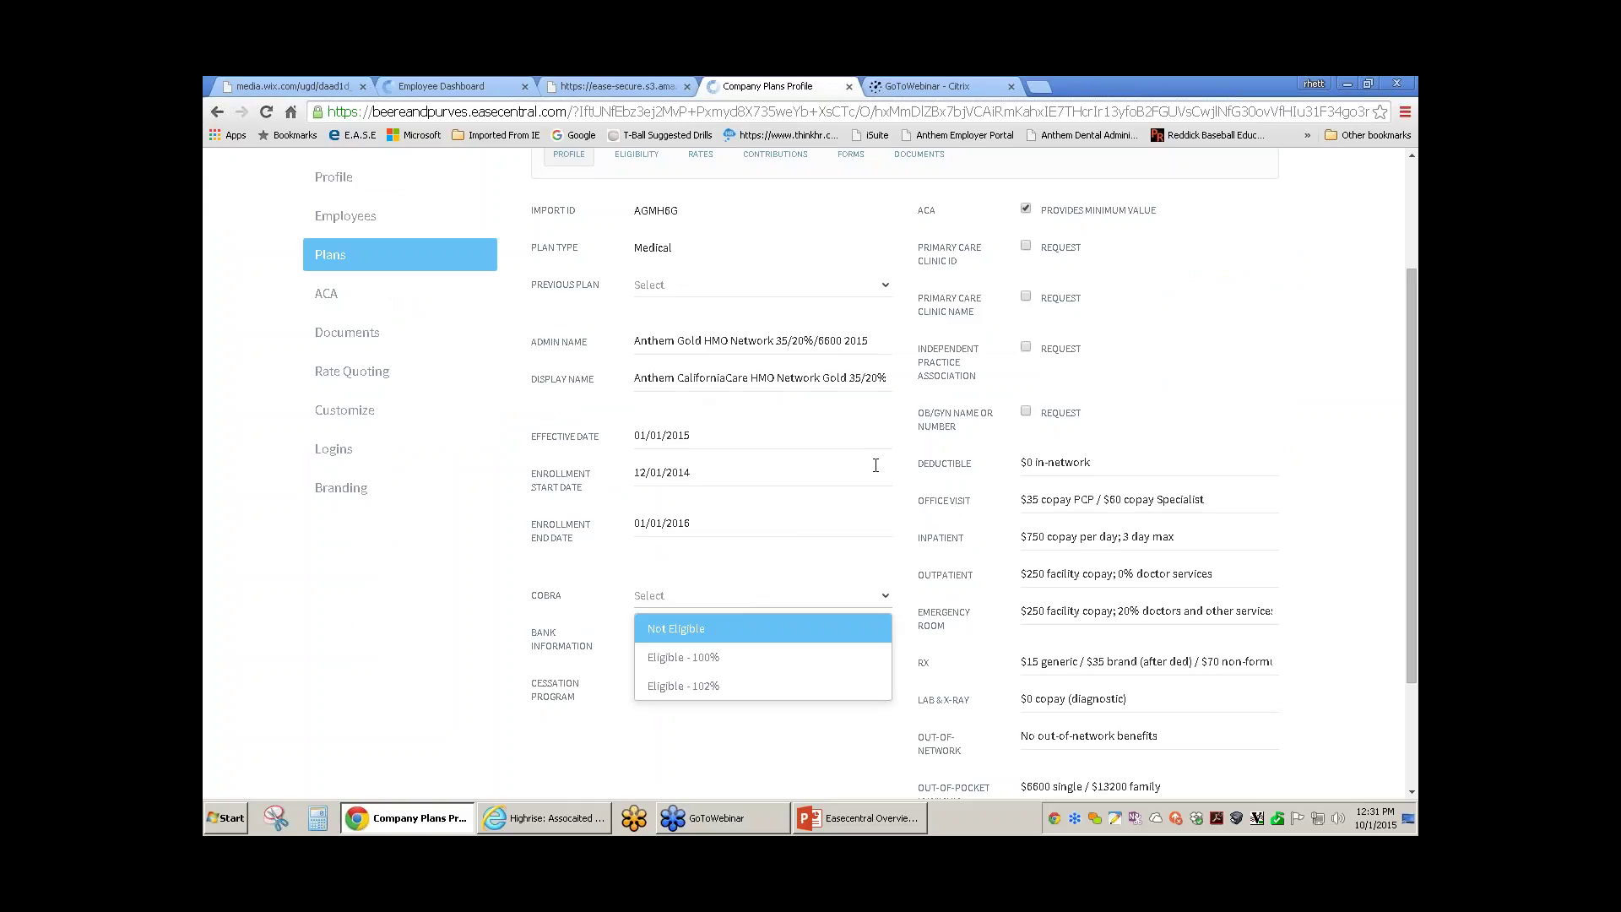
scroll(1133, 474, "up", 1)
scroll(1150, 463, "down", 1)
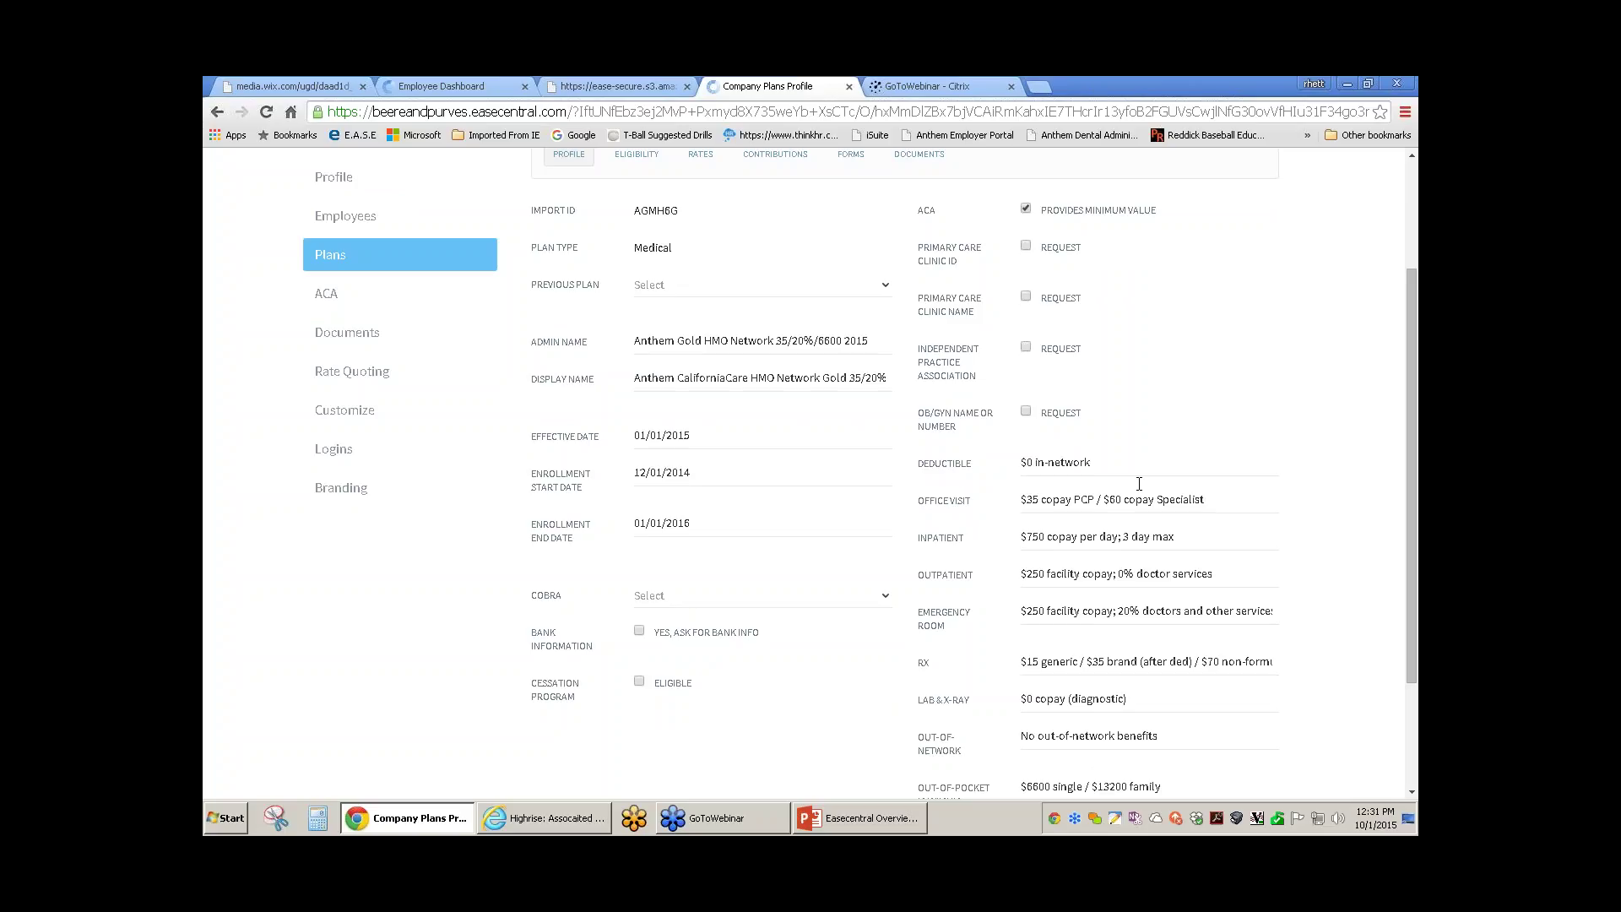
scroll(1139, 484, "down", 1)
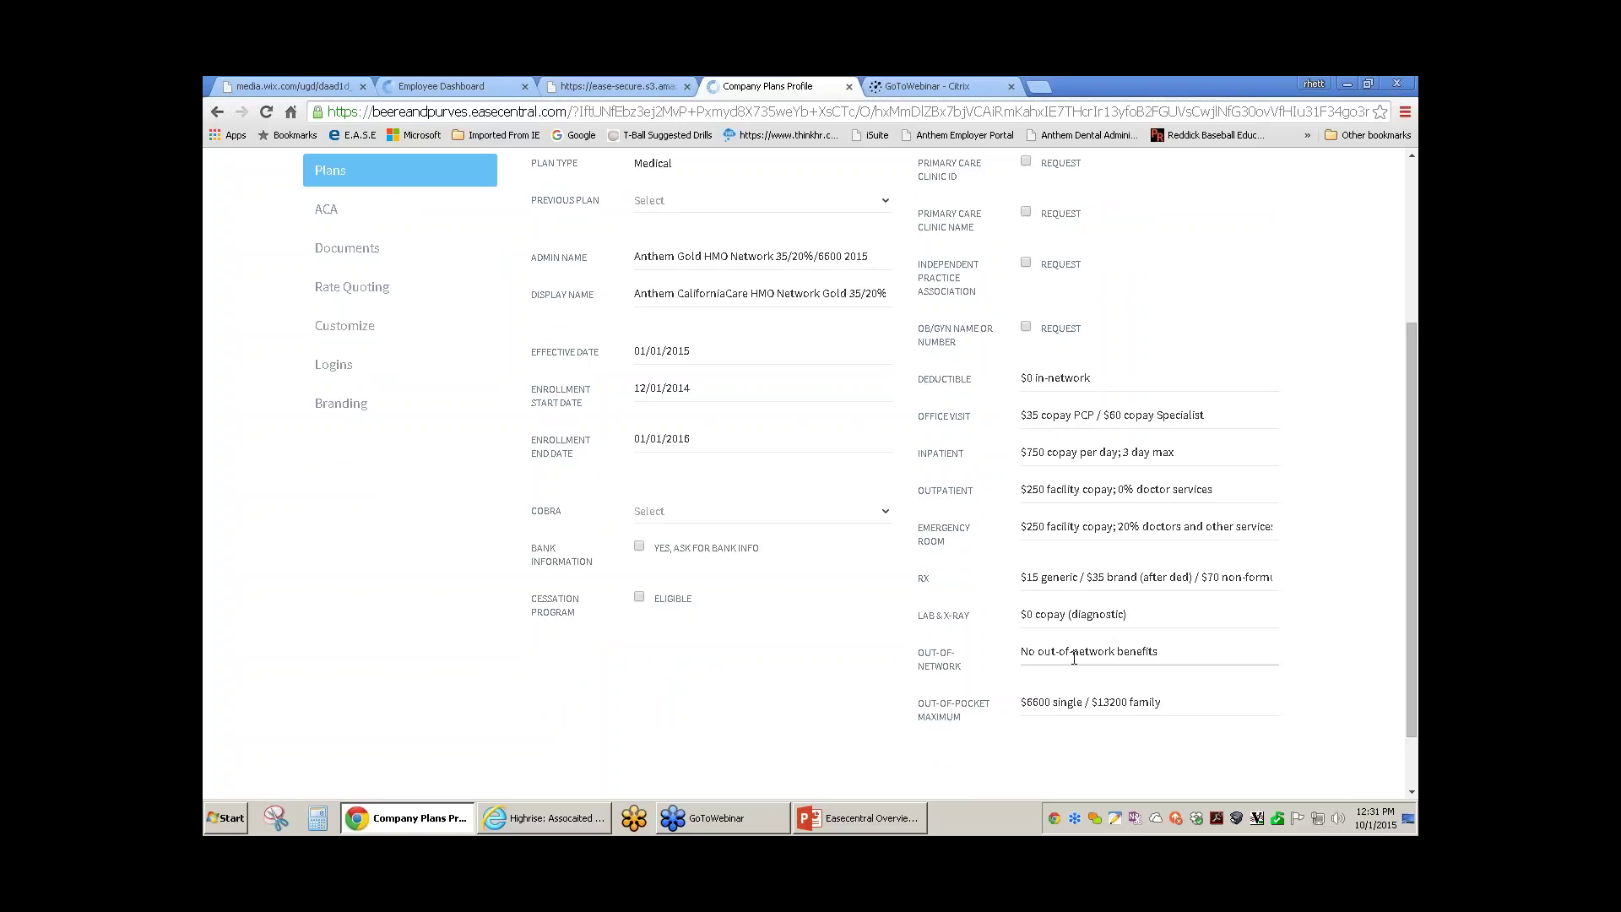
scroll(1195, 342, "up", 1)
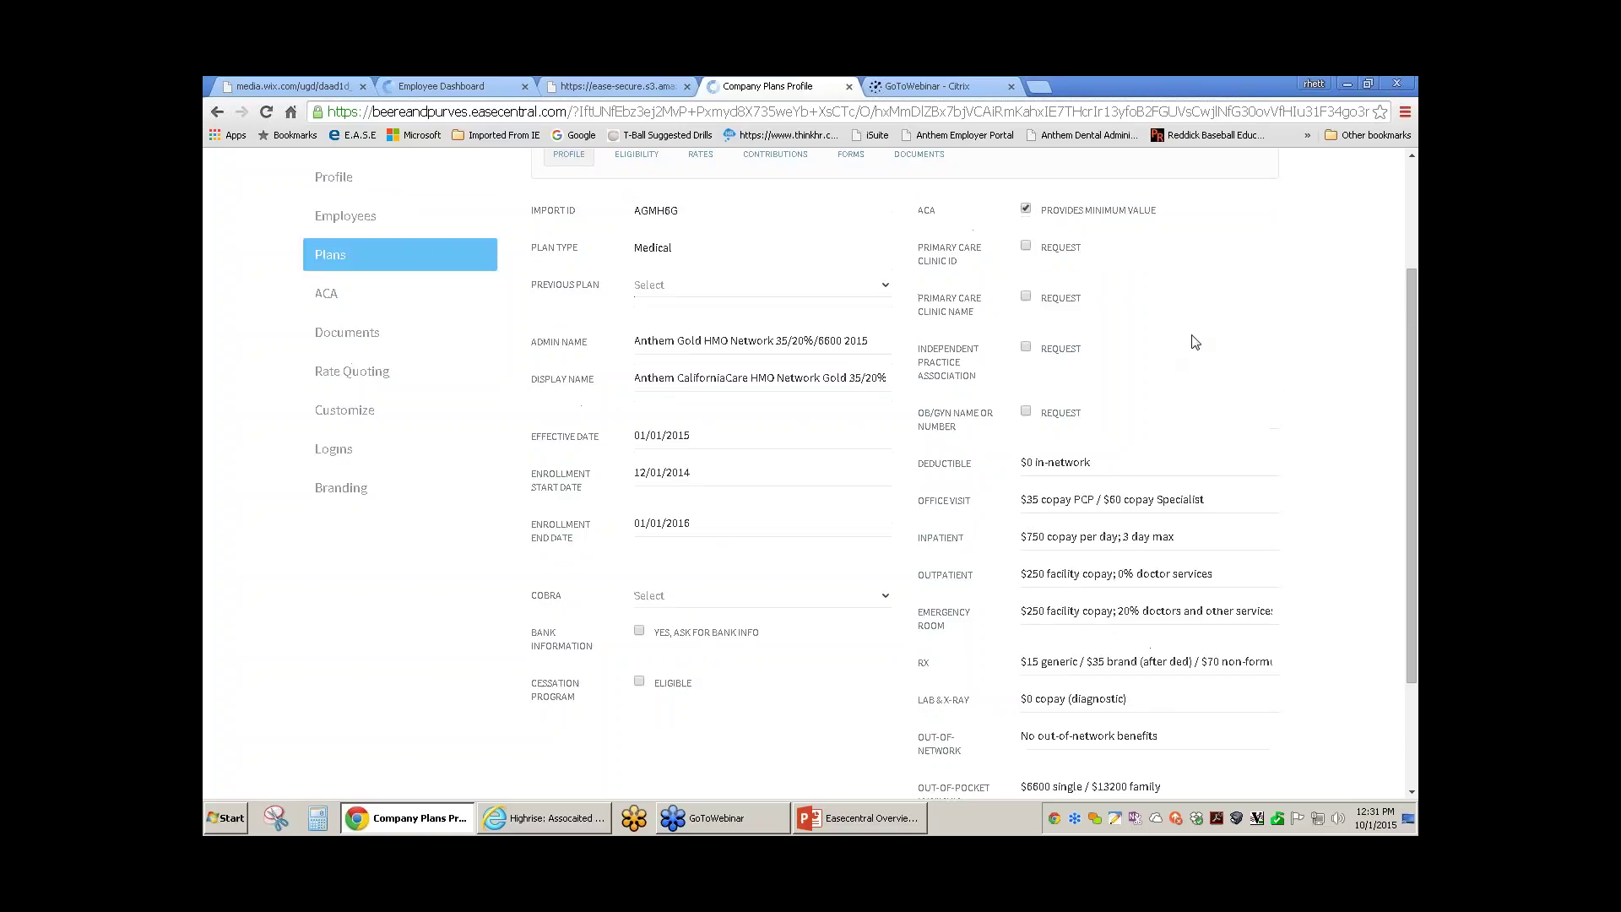
scroll(1195, 341, "up", 1)
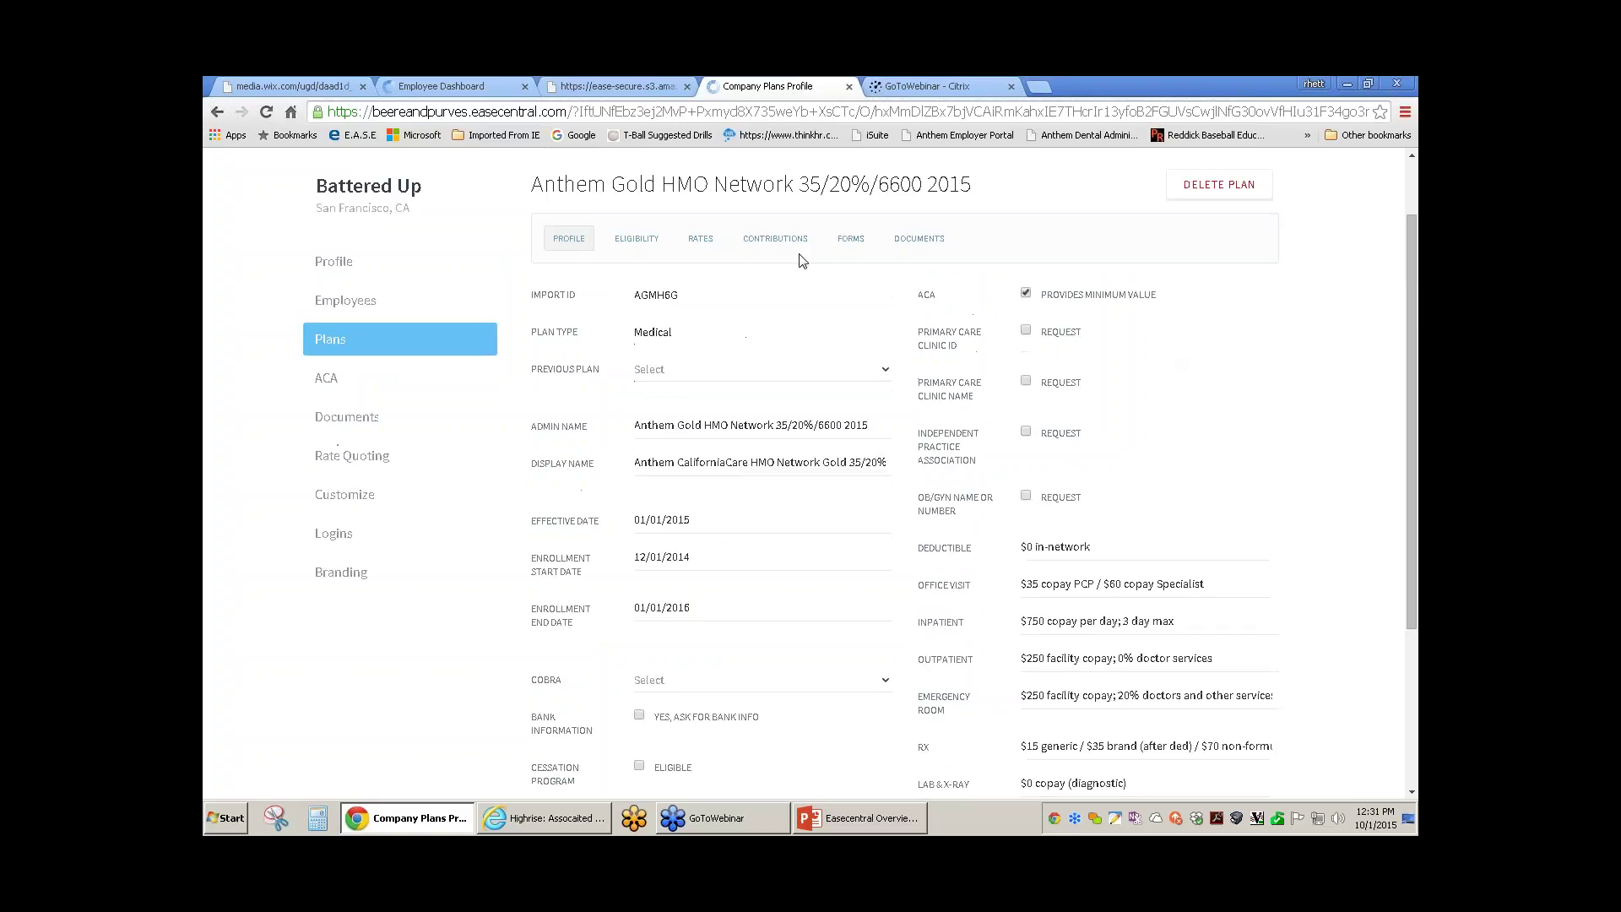
- Open the plan's eligibility settings and check the Locations choices and the policy number field
left_click(640, 240)
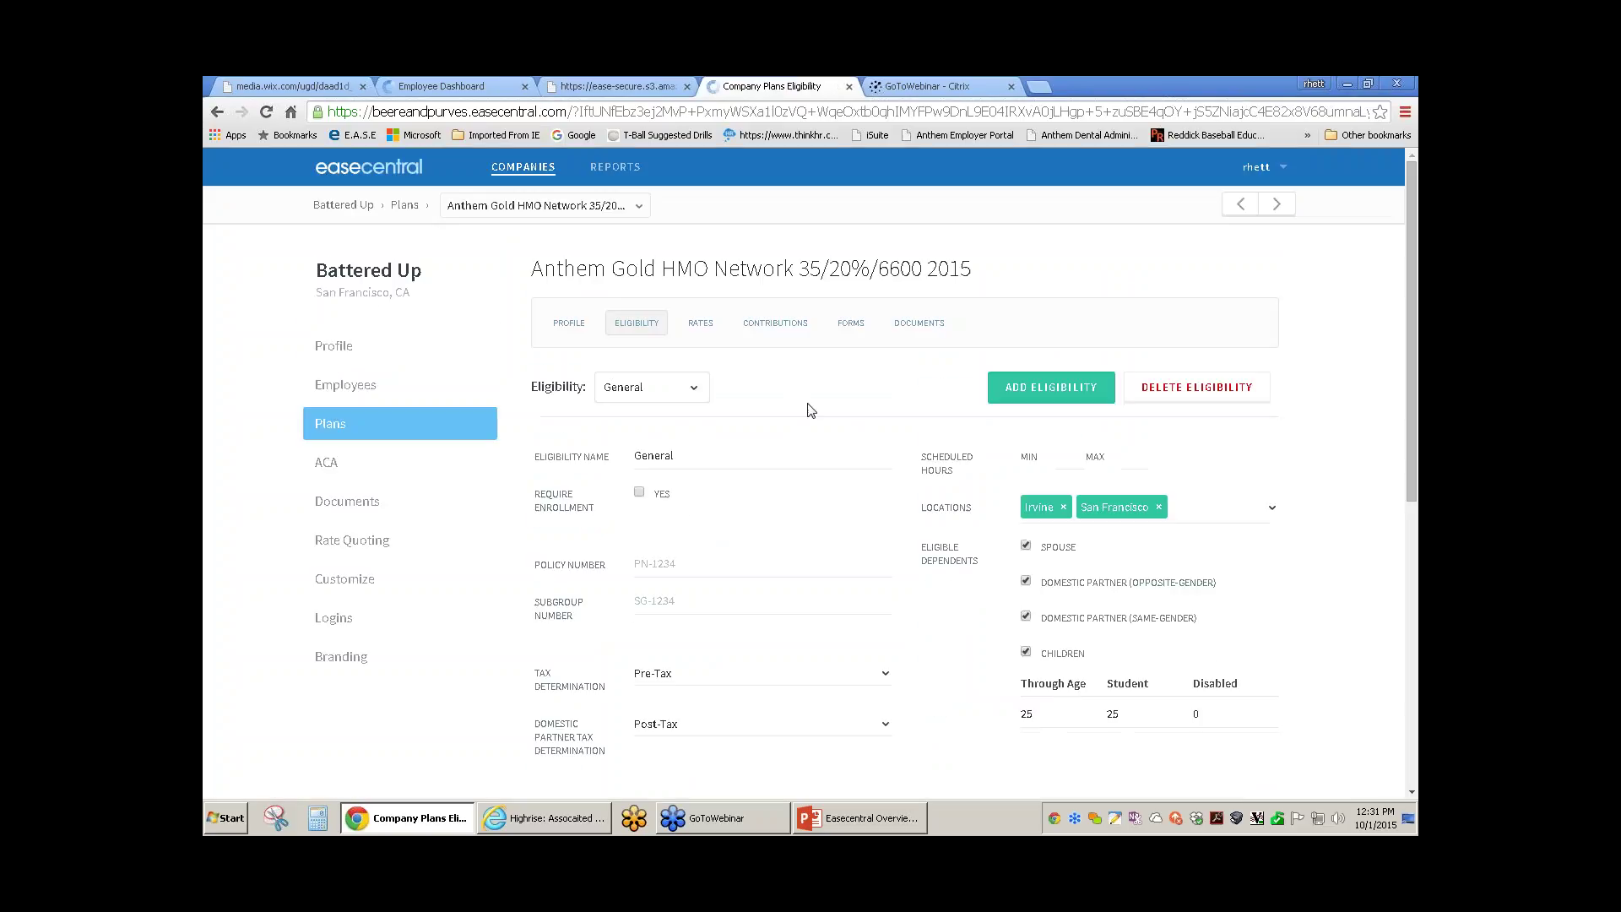
left_click(1271, 509)
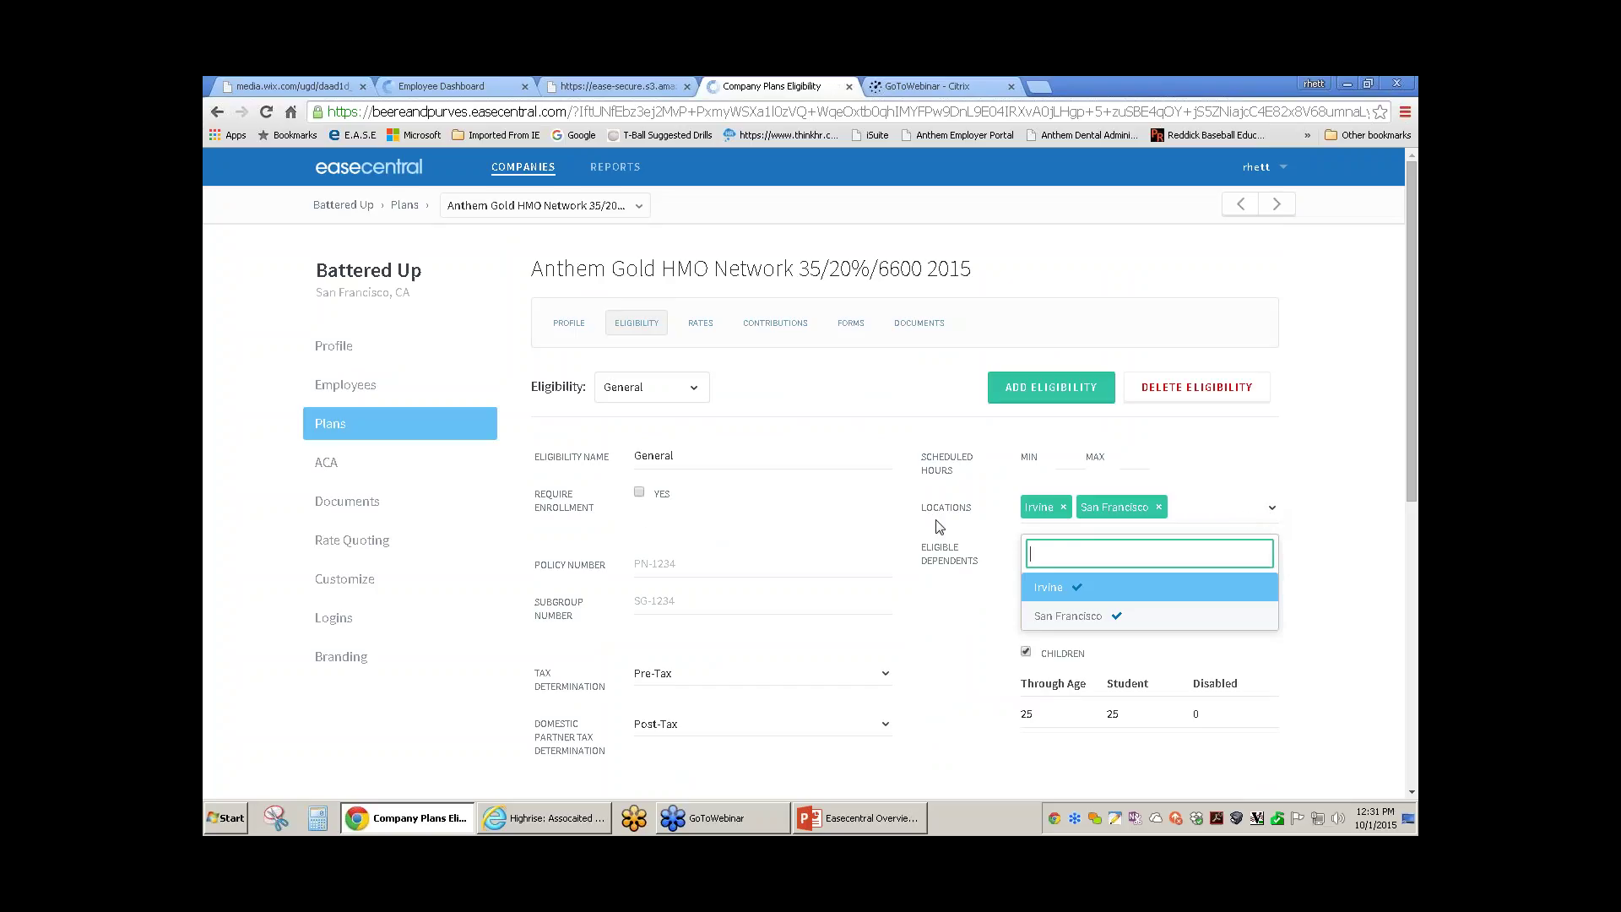
left_click(905, 521)
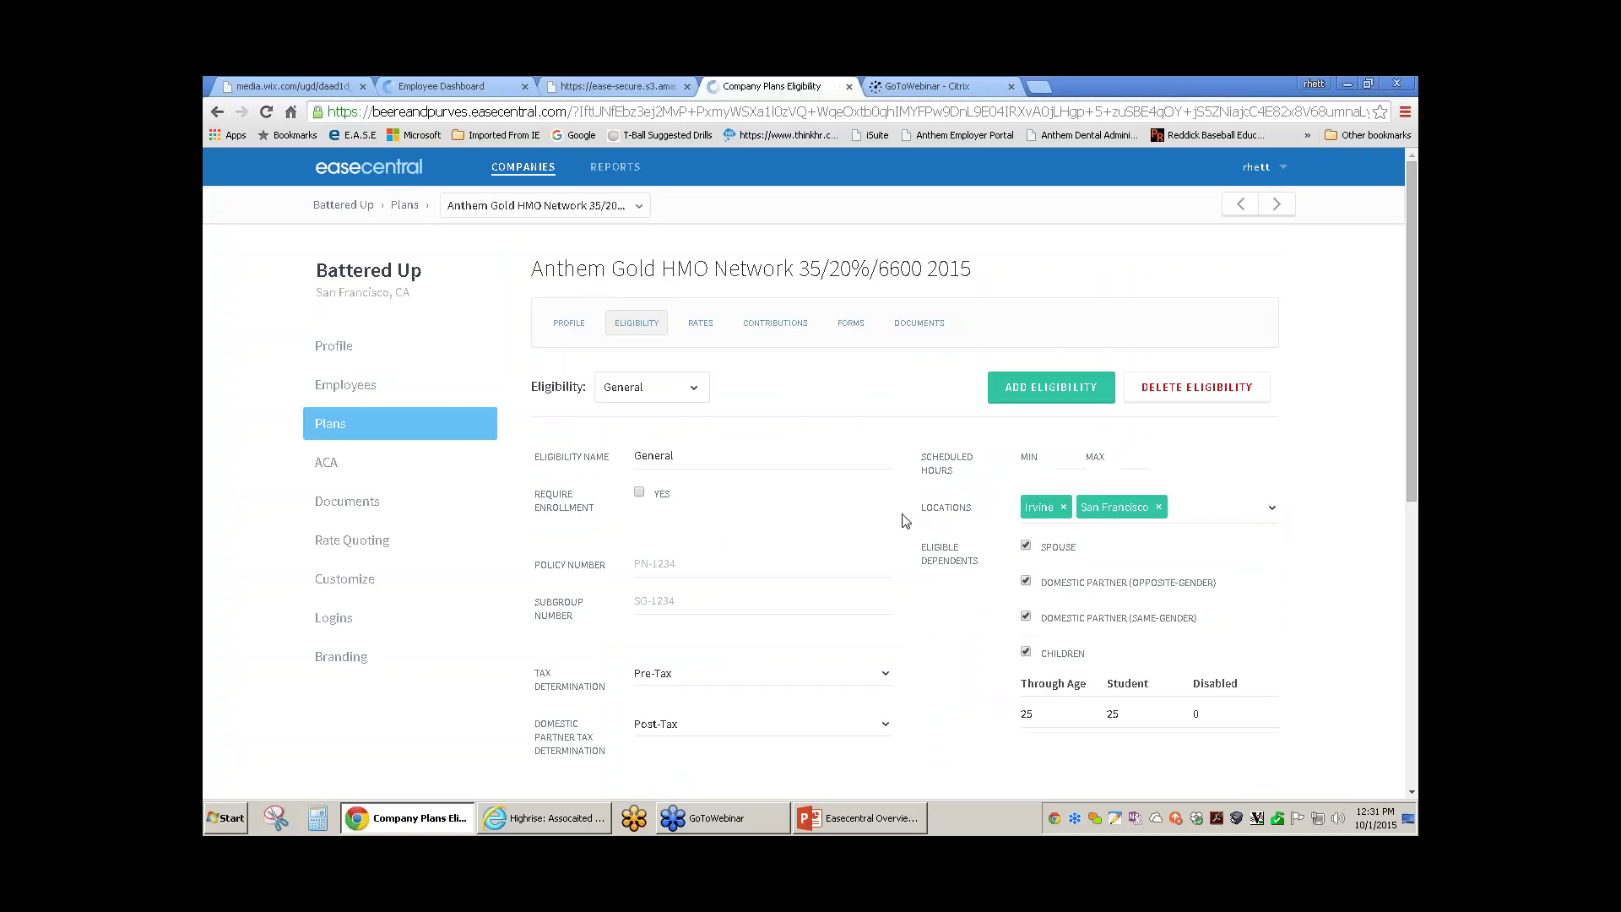
left_click(674, 568)
- Check the tax determination, entry date and age determination choices in the General eligibility without changing them
scroll(798, 553, "down", 3)
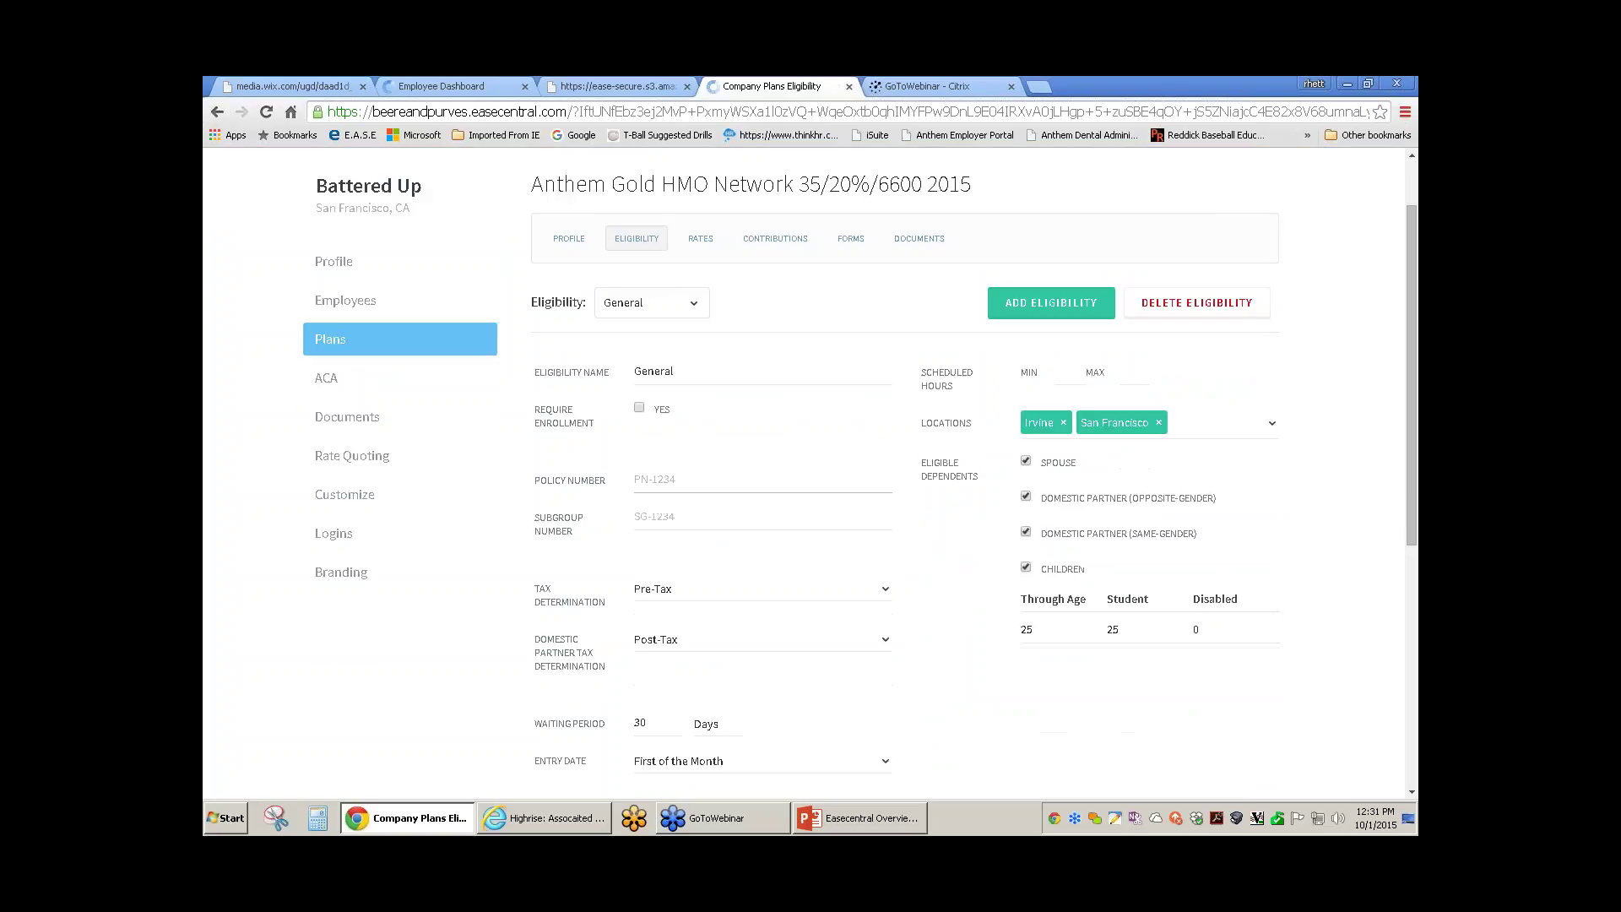
left_click(801, 427)
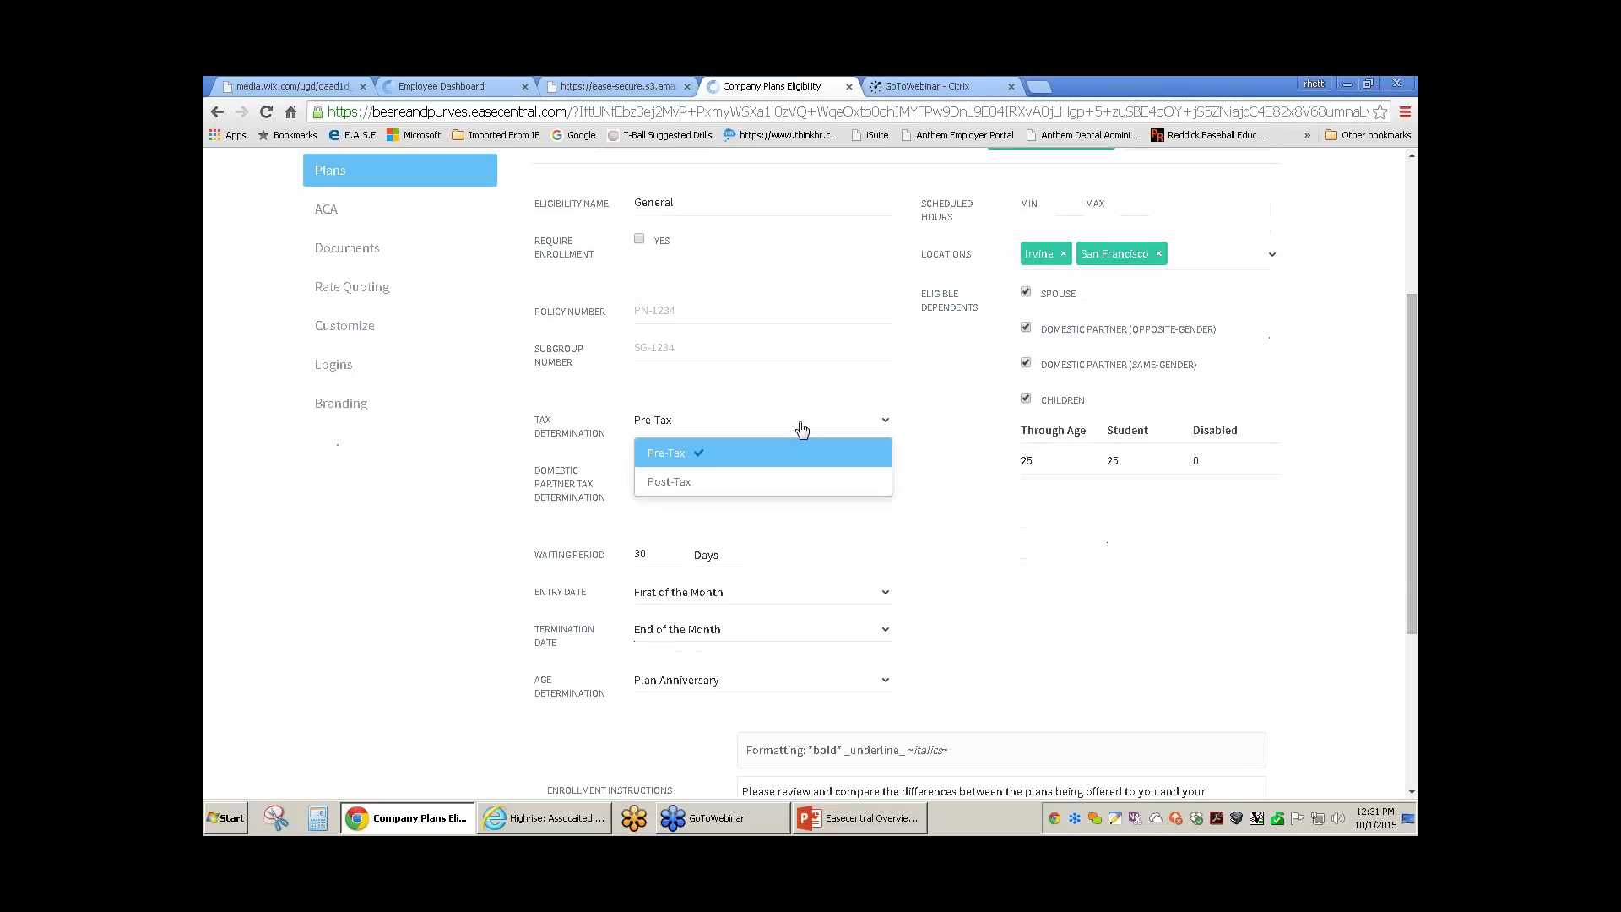
left_click(801, 429)
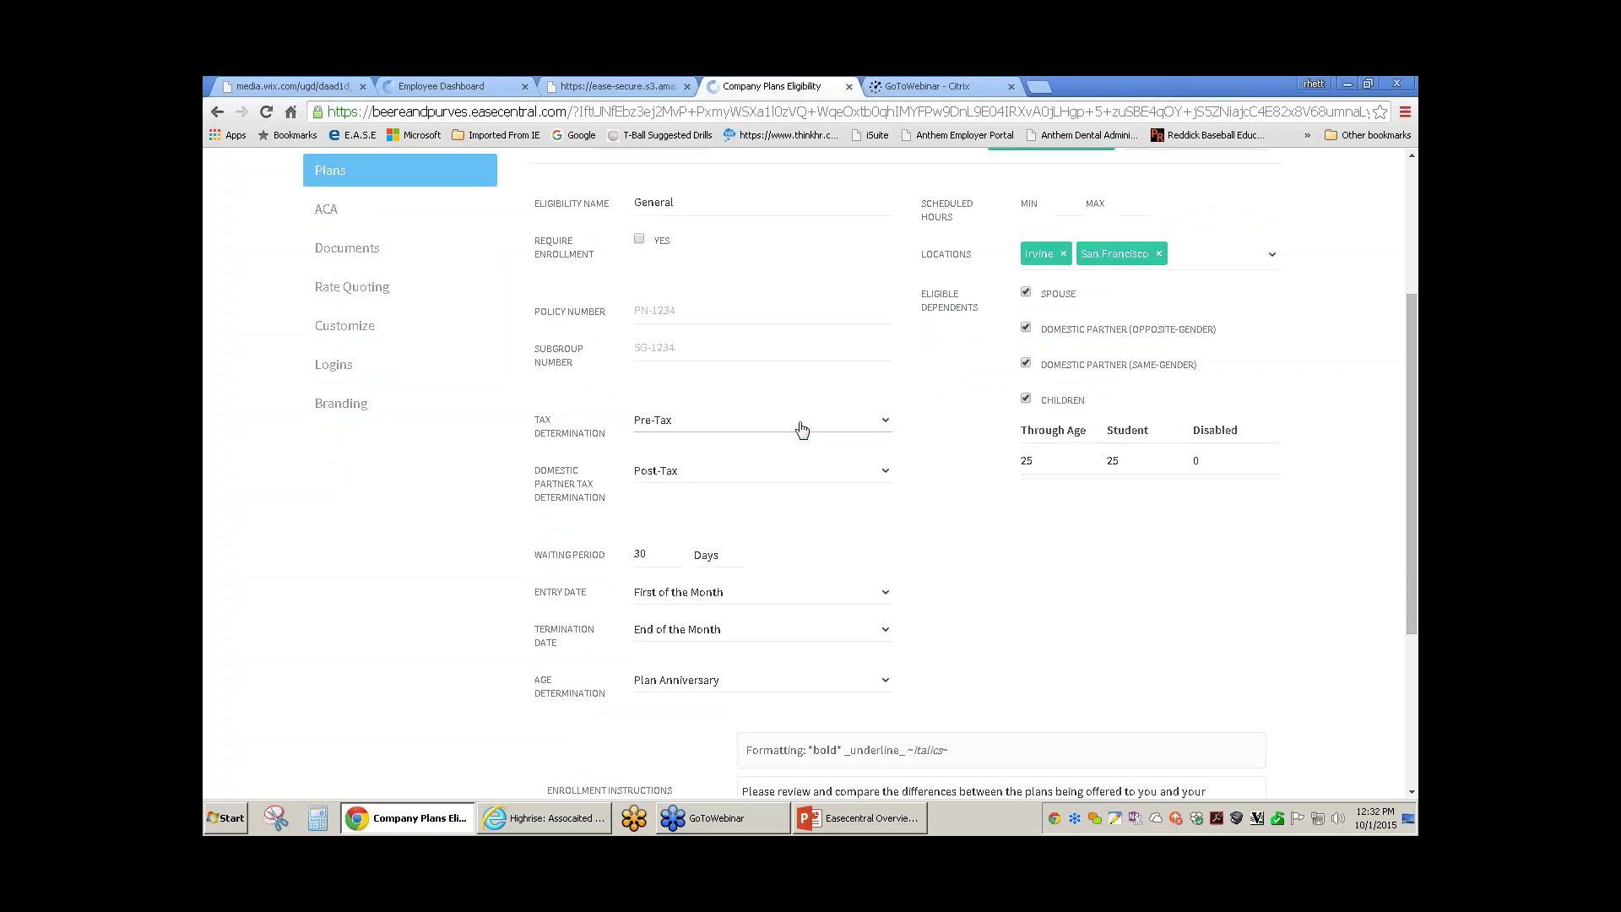
left_click(800, 602)
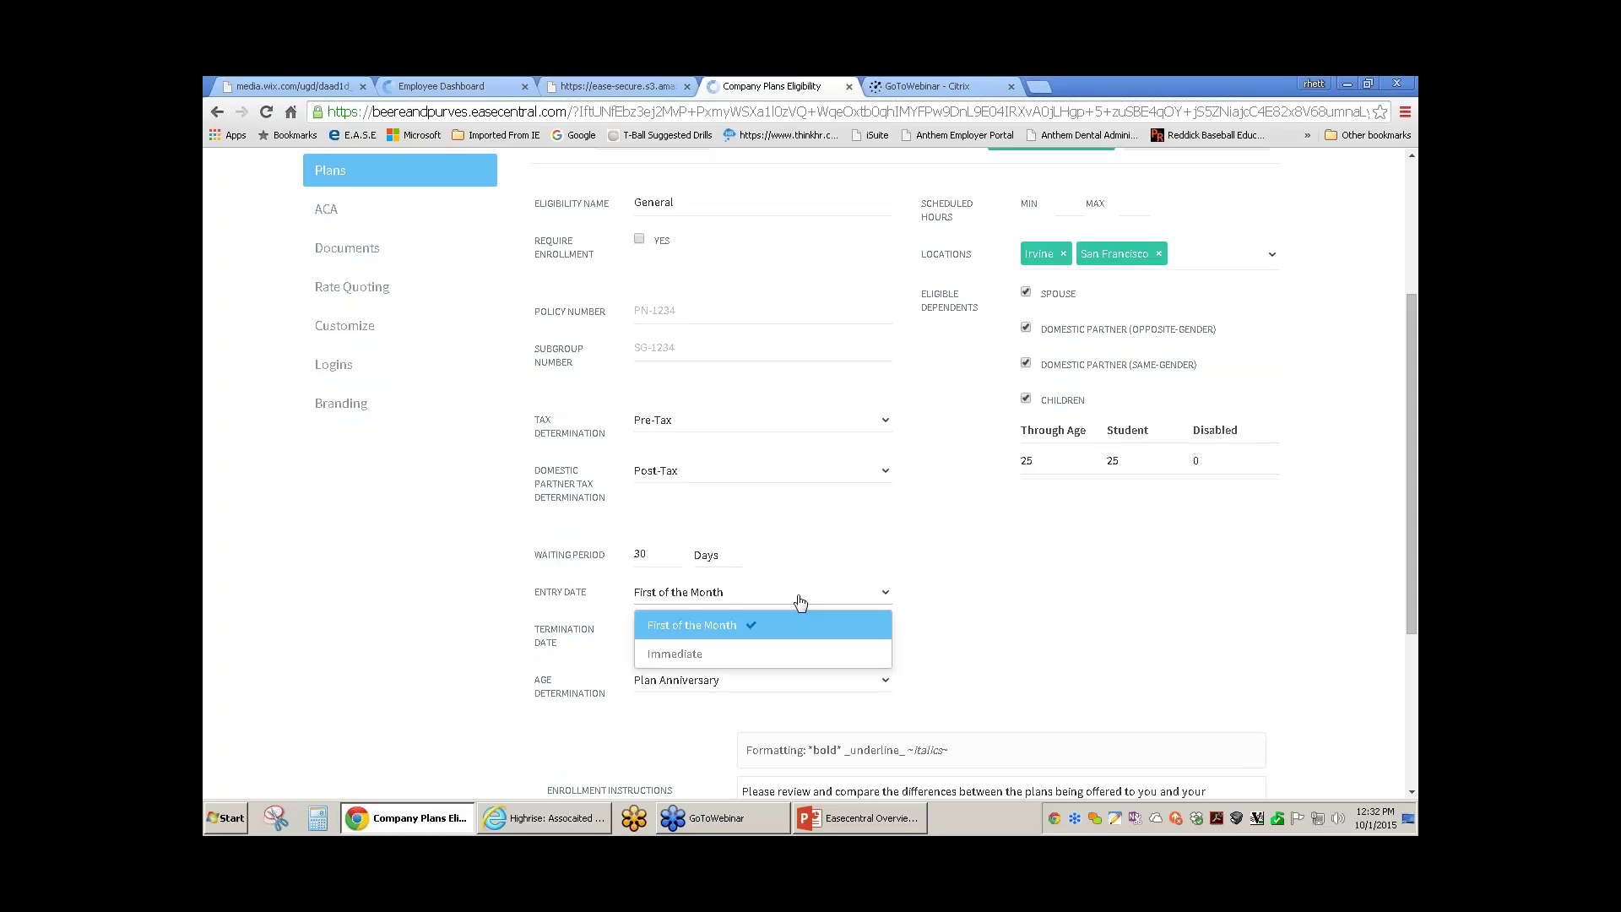
left_click(800, 602)
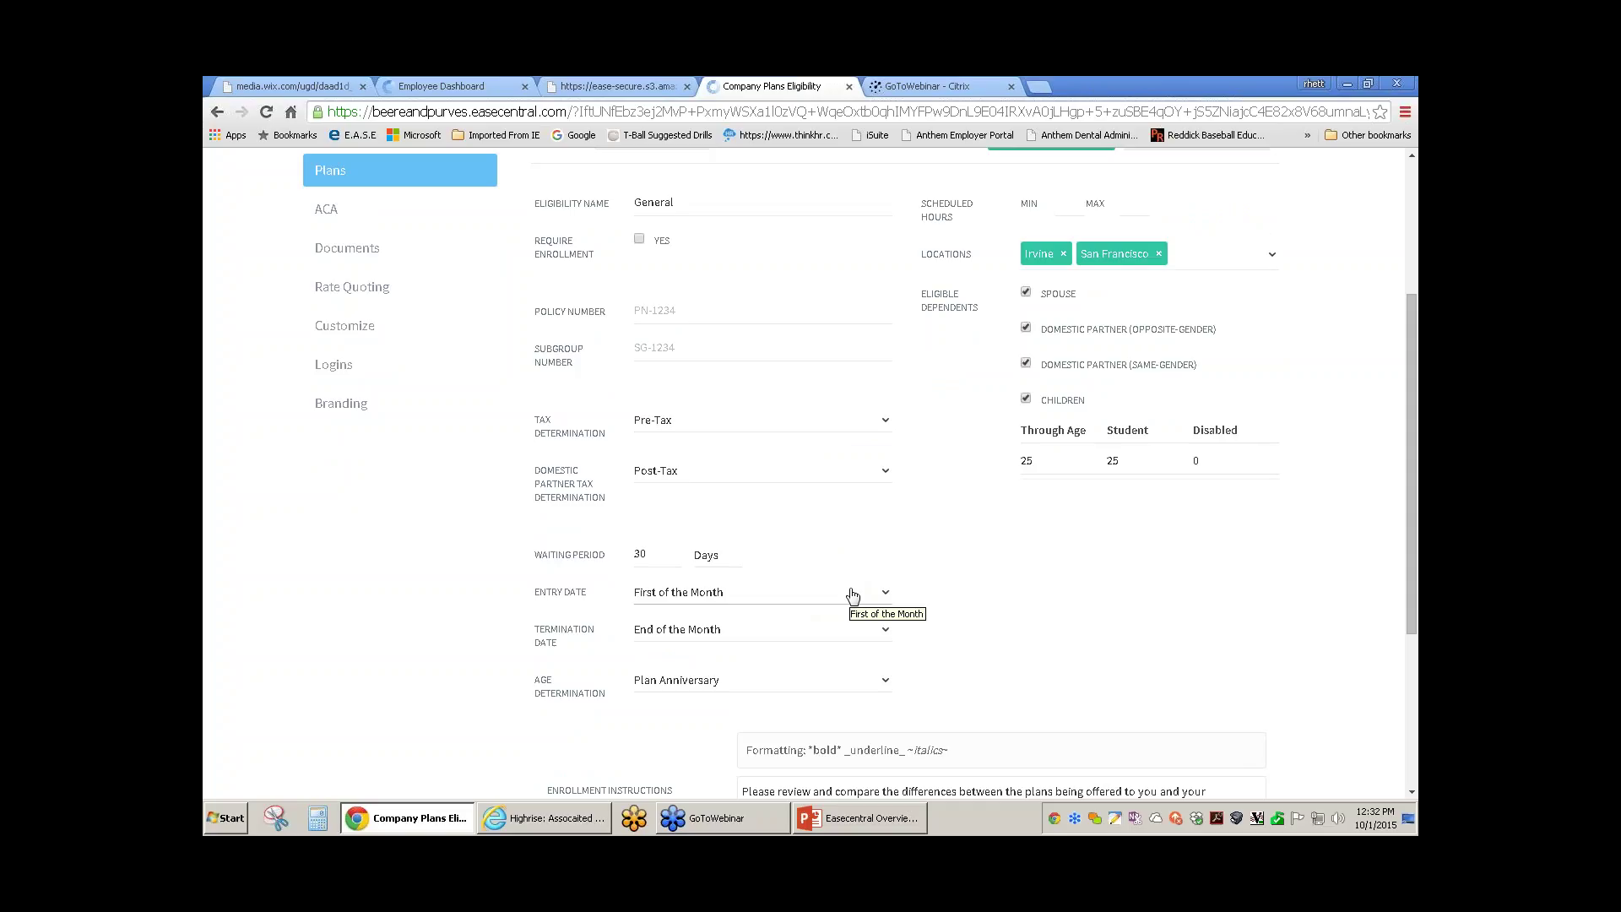
left_click(856, 684)
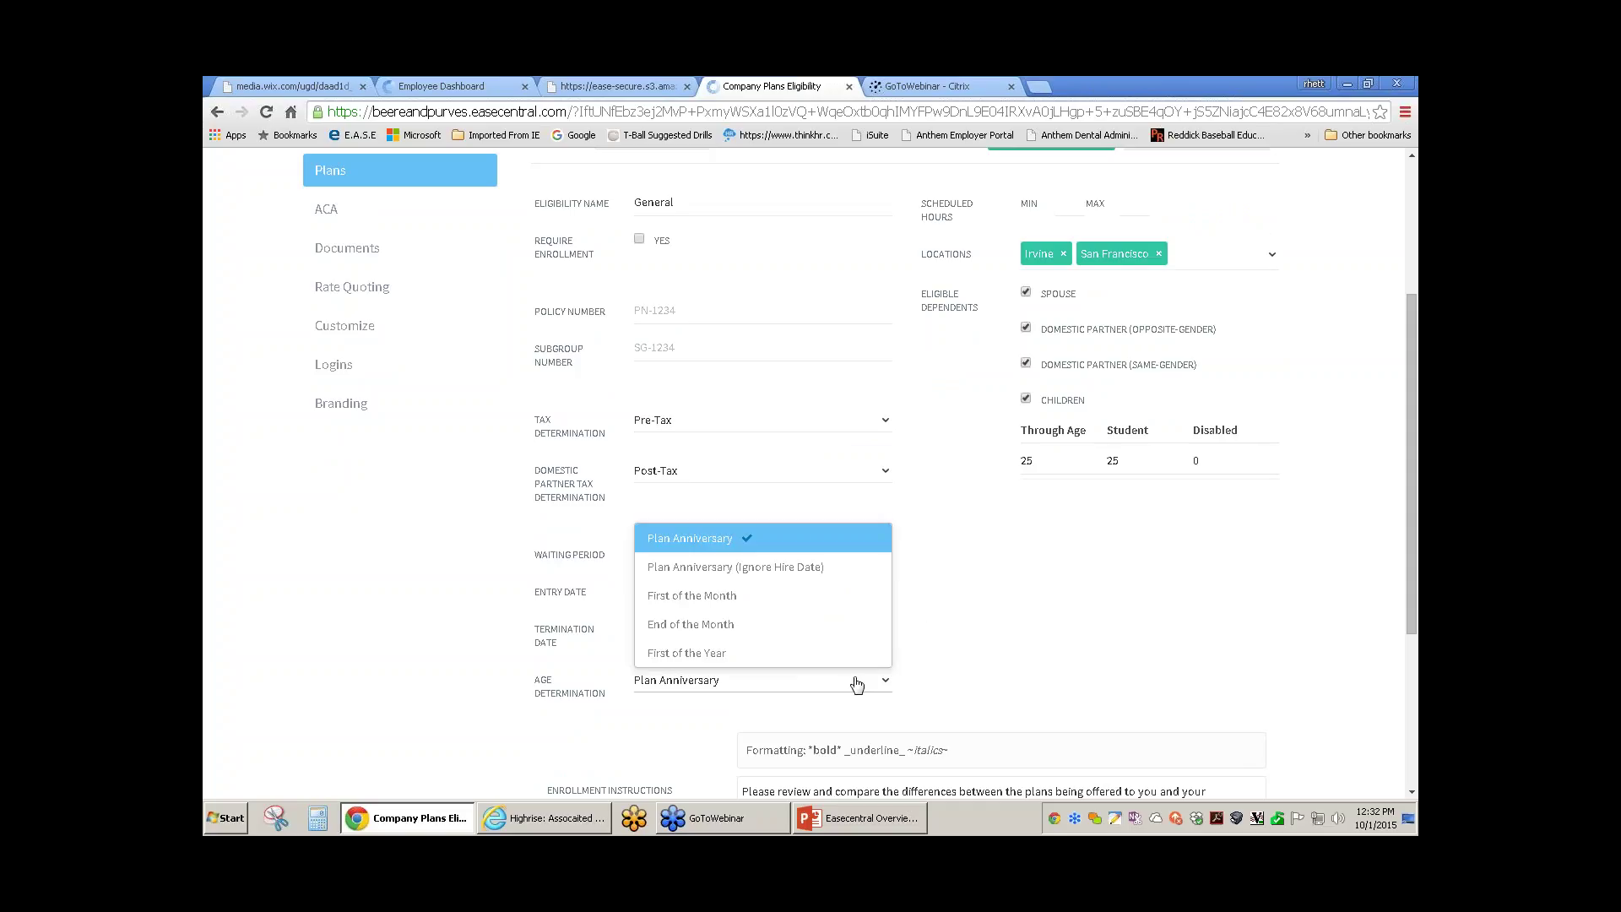
left_click(892, 676)
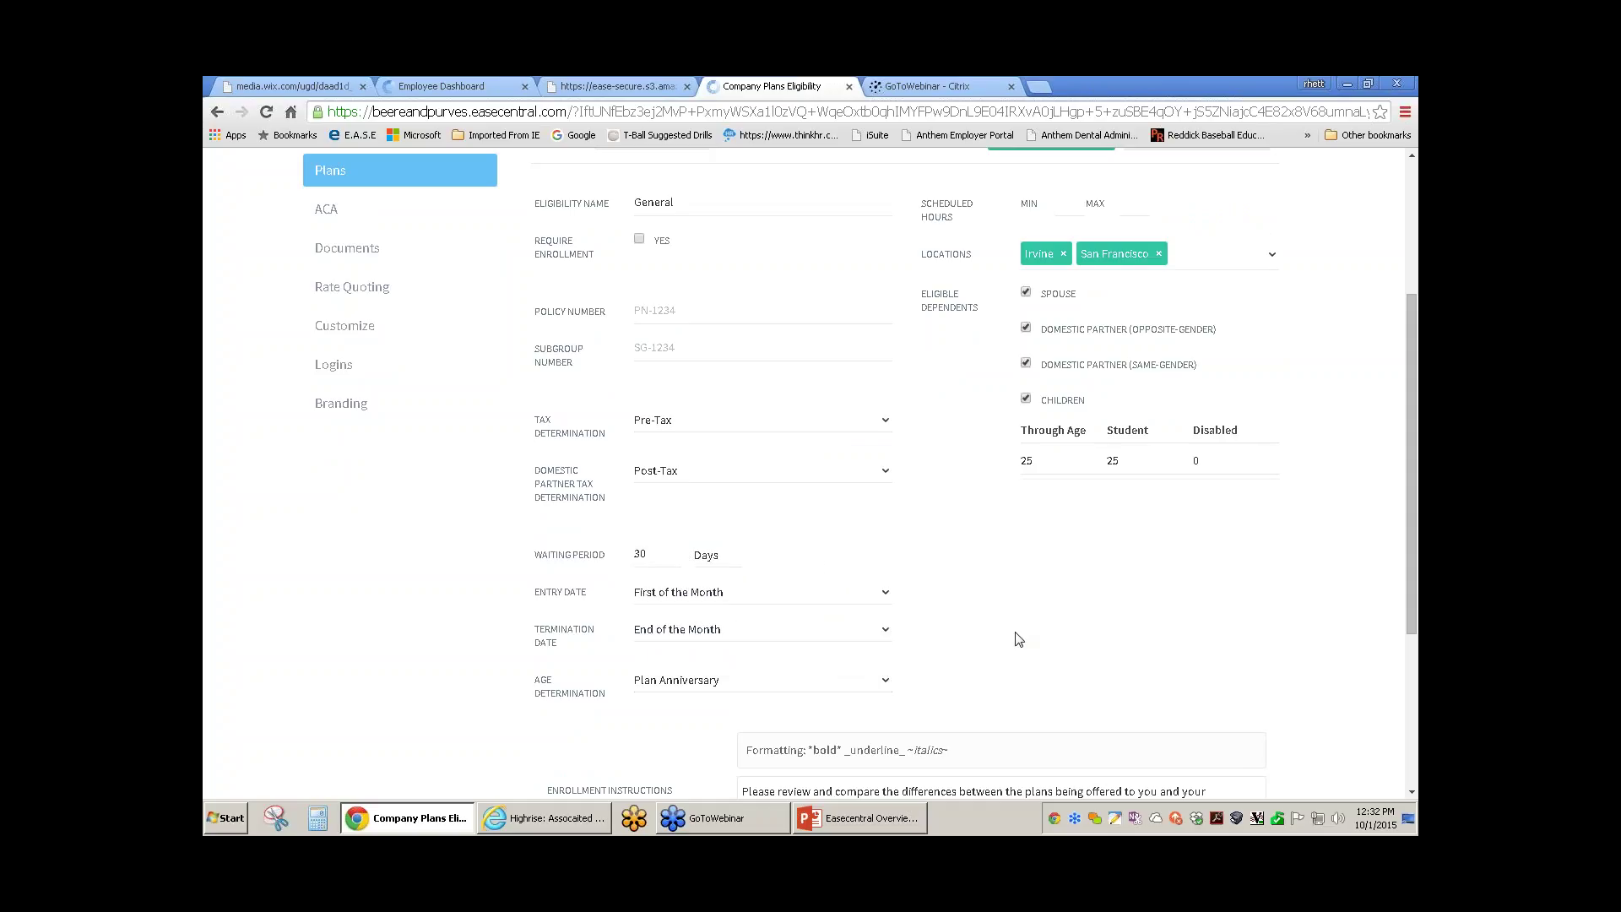
scroll(1044, 572, "up", 1)
scroll(1046, 574, "up", 2)
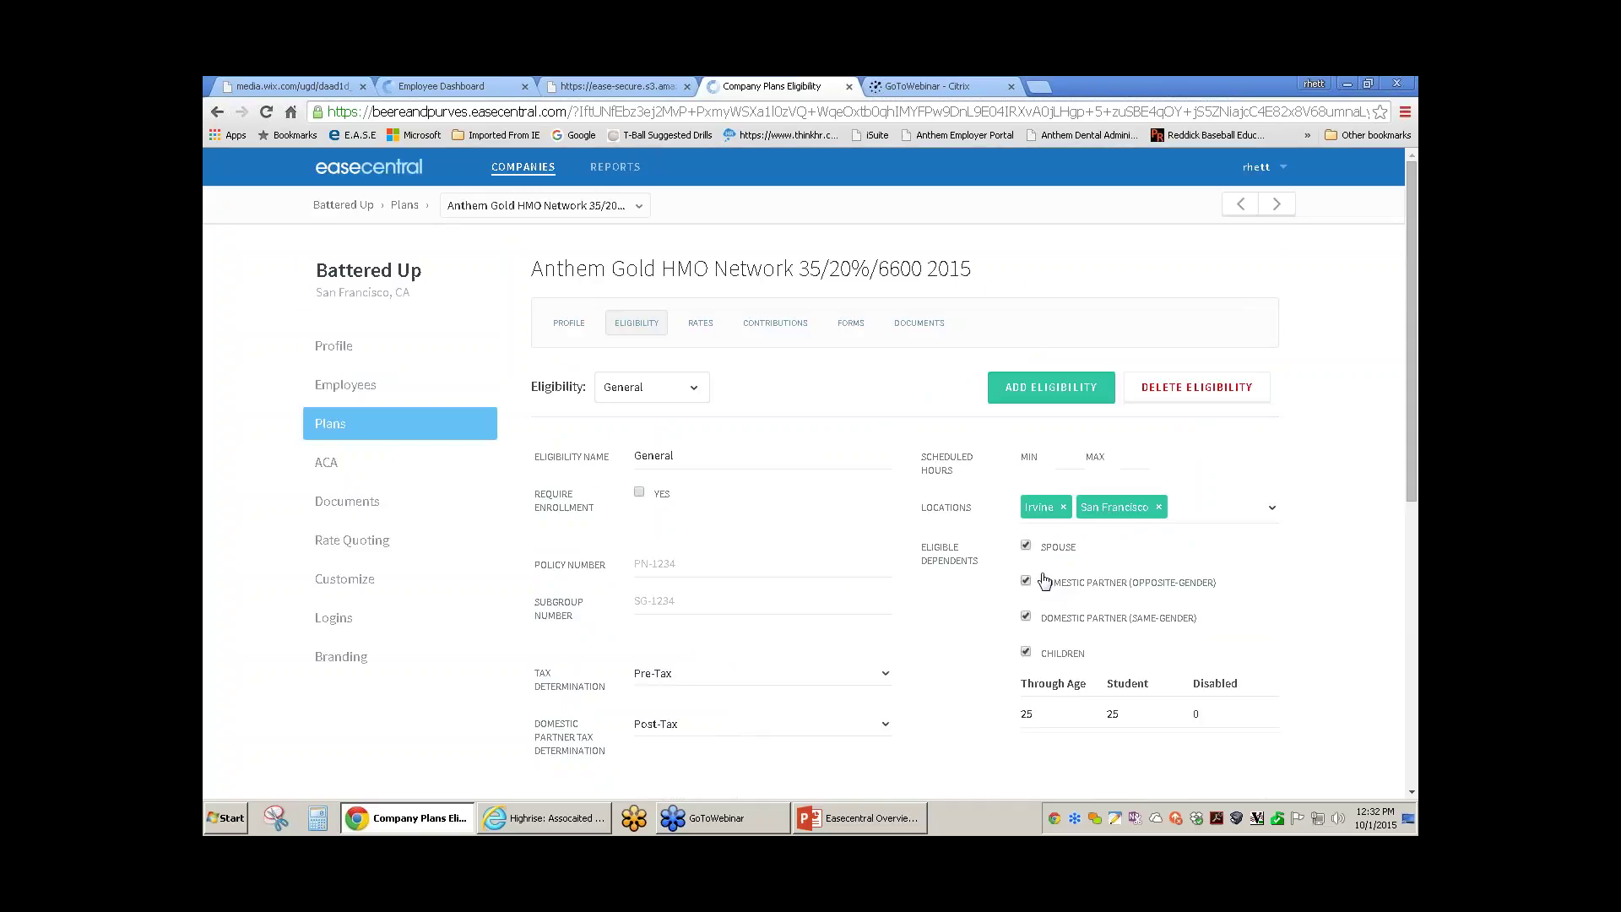
- Open the plan's rates and review the rate settings and the age-based rate table
left_click(699, 324)
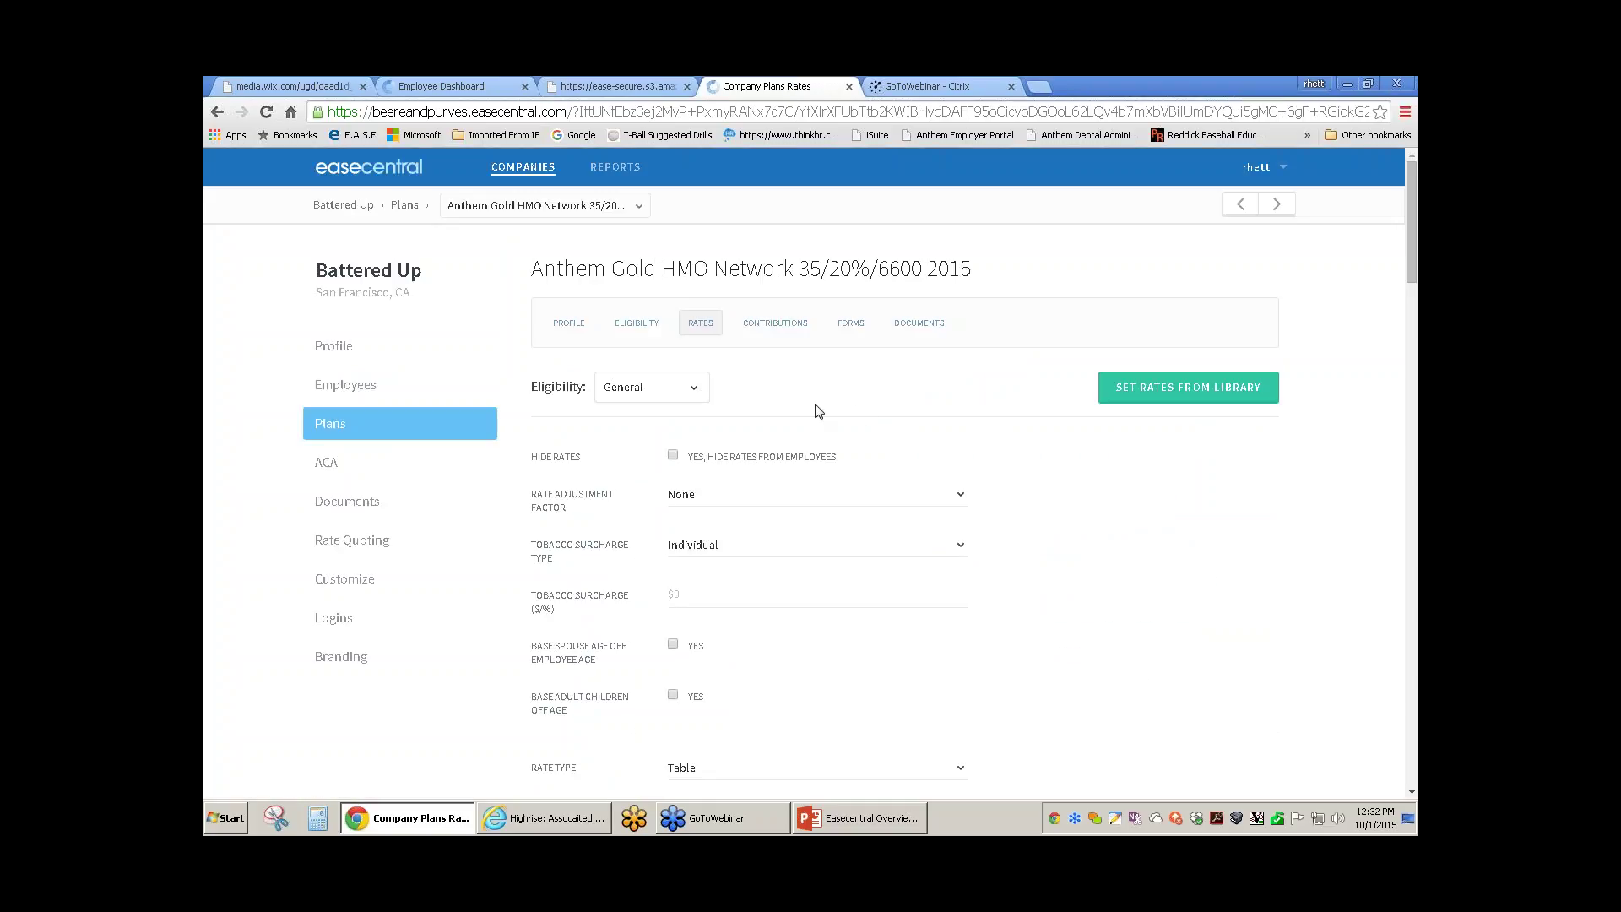
scroll(863, 414, "down", 1)
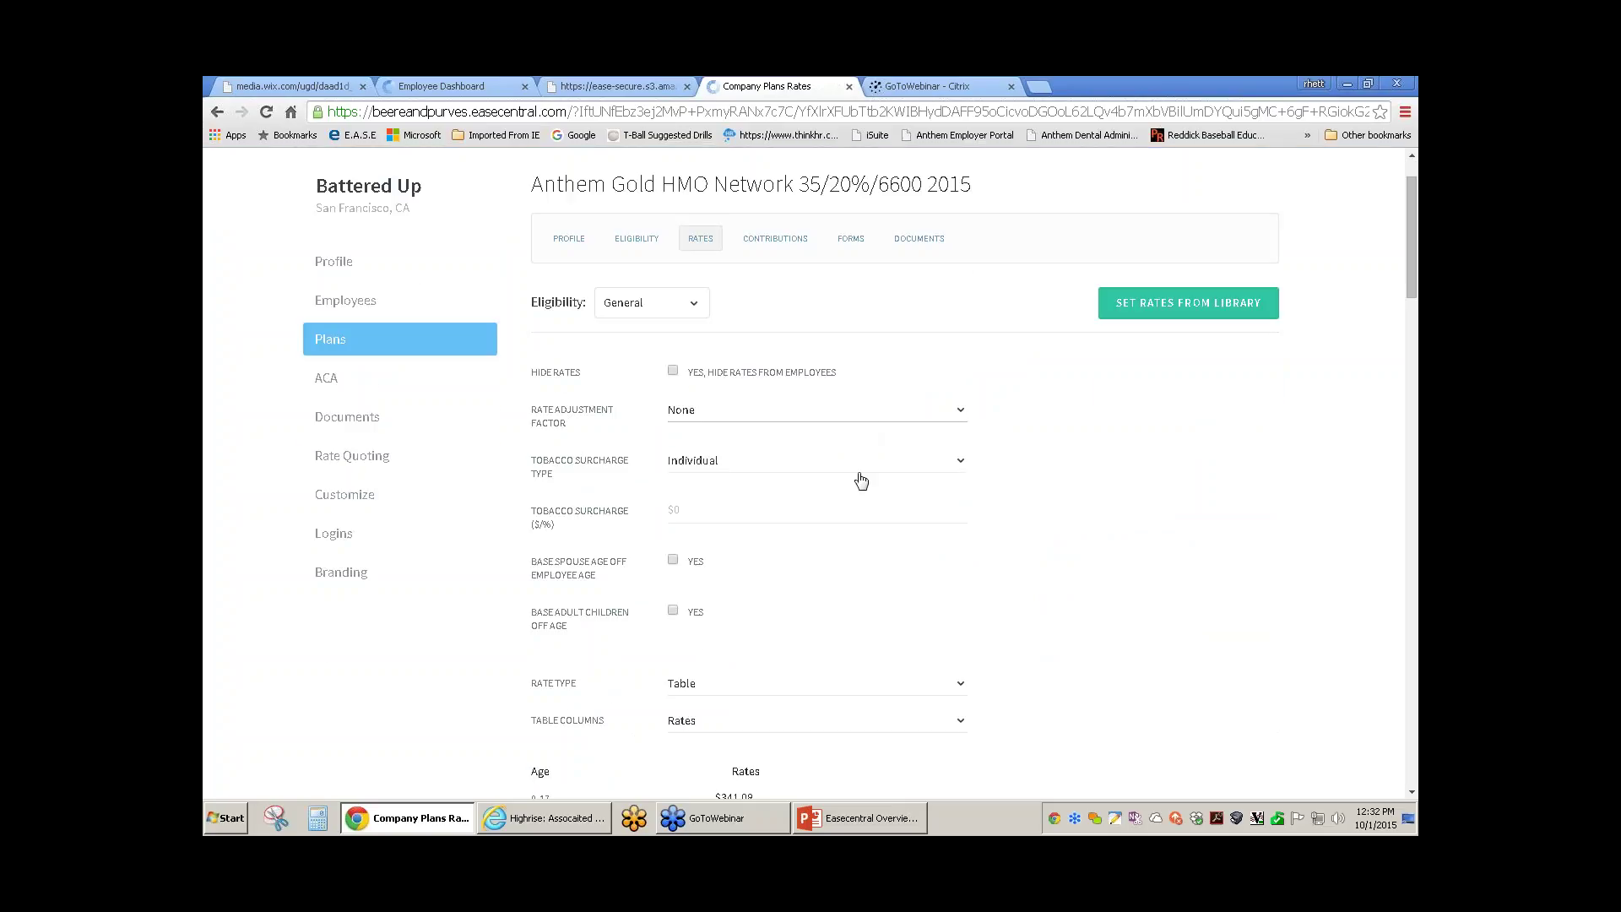
scroll(861, 480, "down", 1)
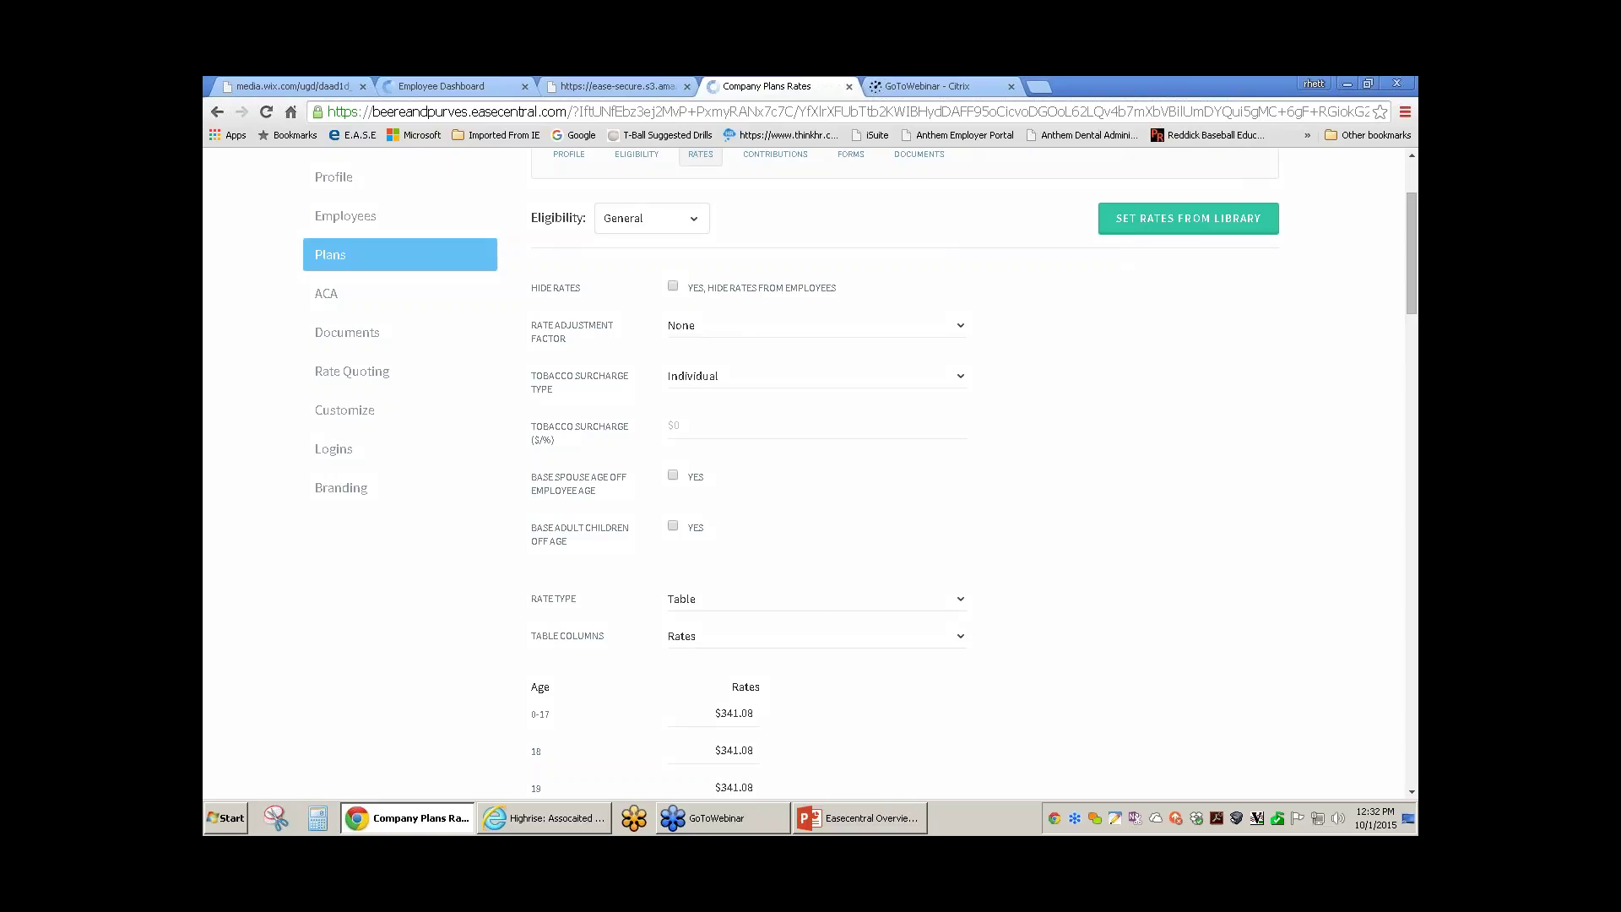
- Start setting the plan's rates from the EaseCentral library, choosing the Medical plan type and California as the state
left_click(1147, 226)
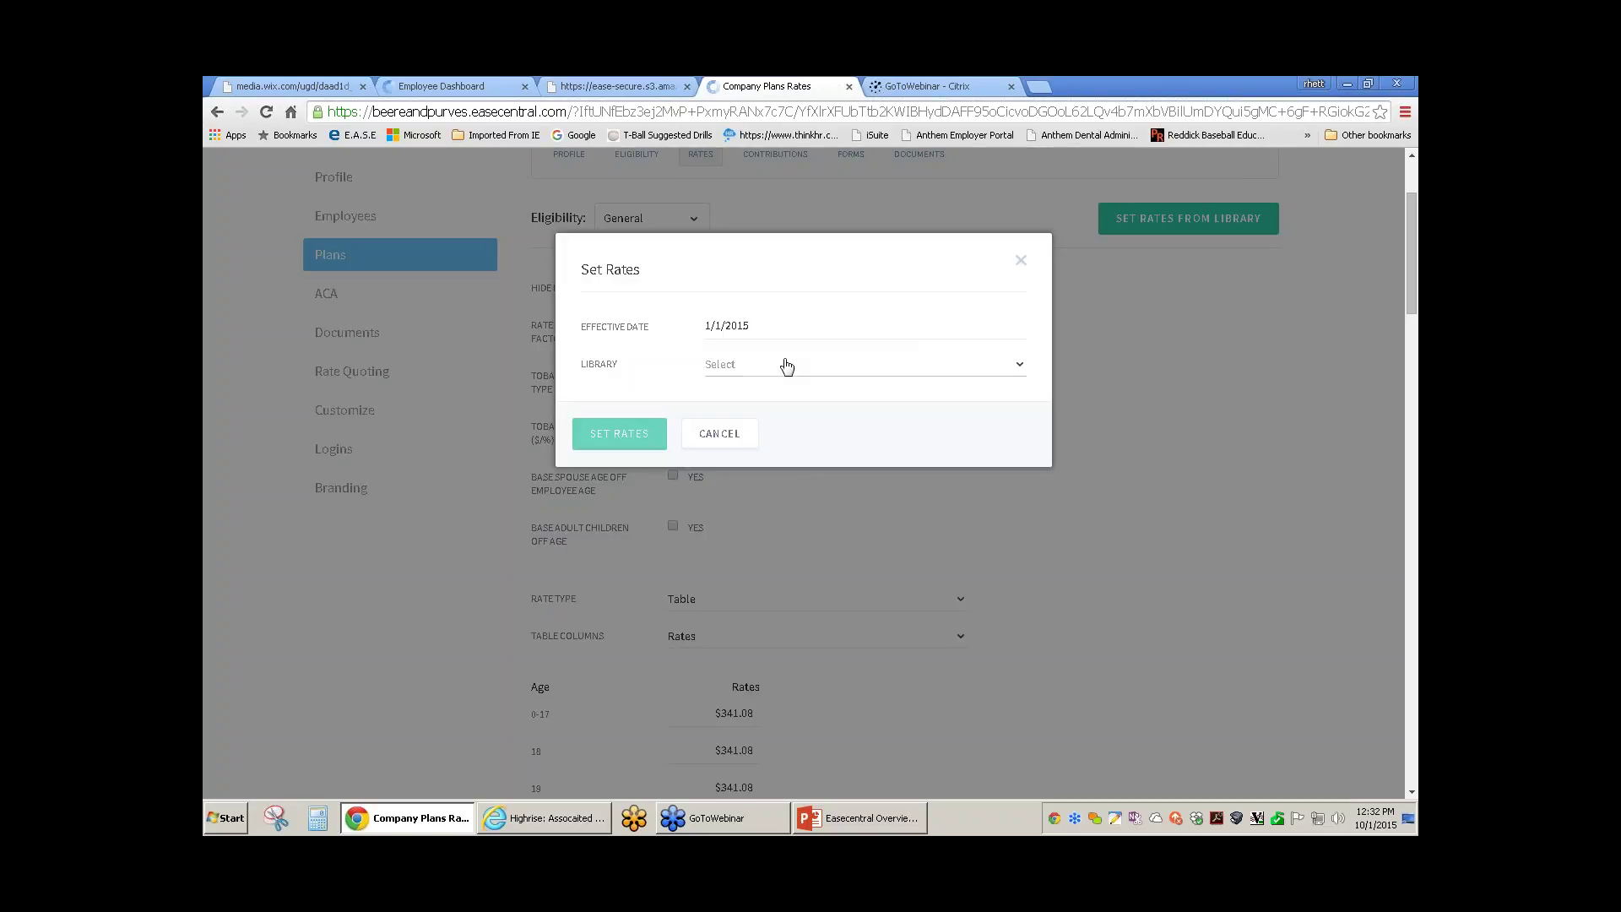
left_click(786, 366)
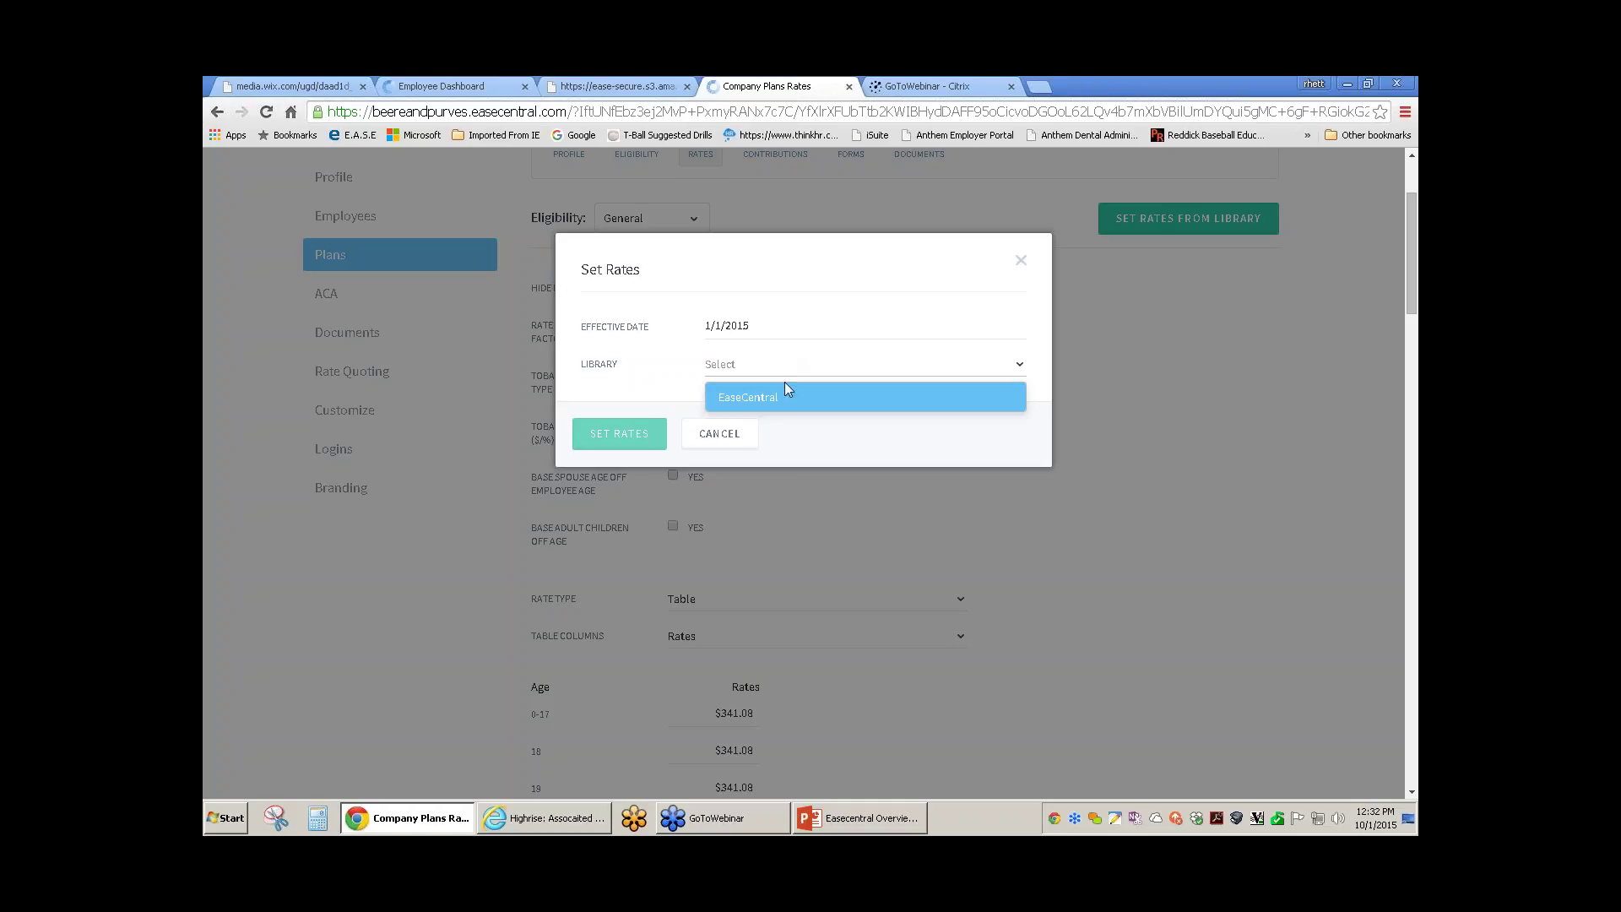
left_click(786, 390)
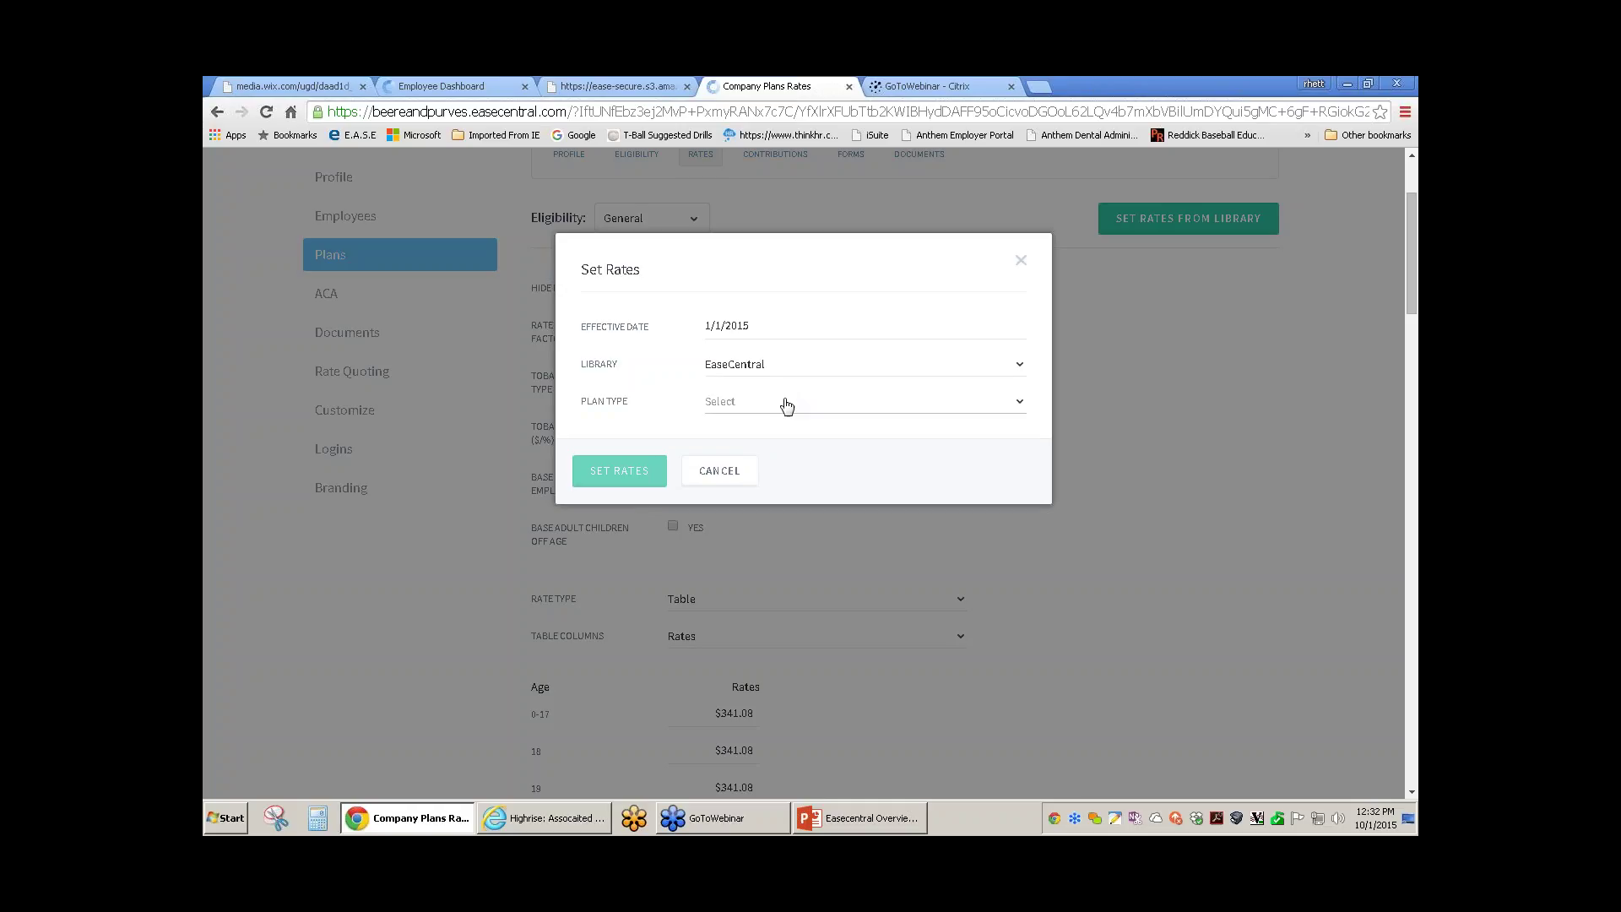
left_click(786, 403)
left_click(782, 434)
left_click(778, 438)
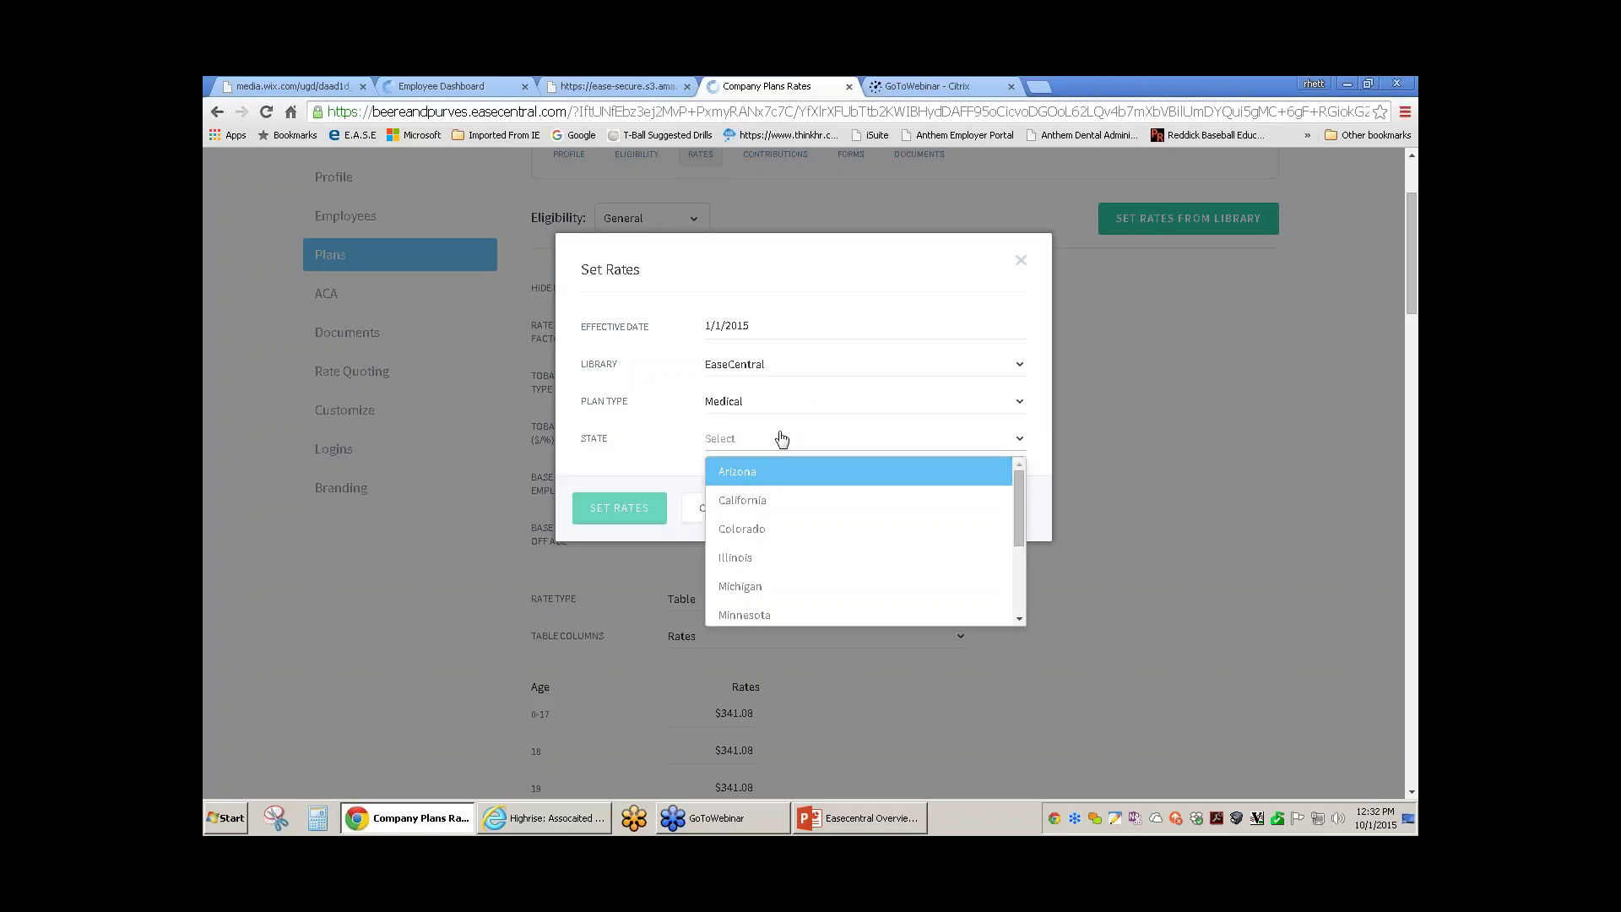
left_click(775, 494)
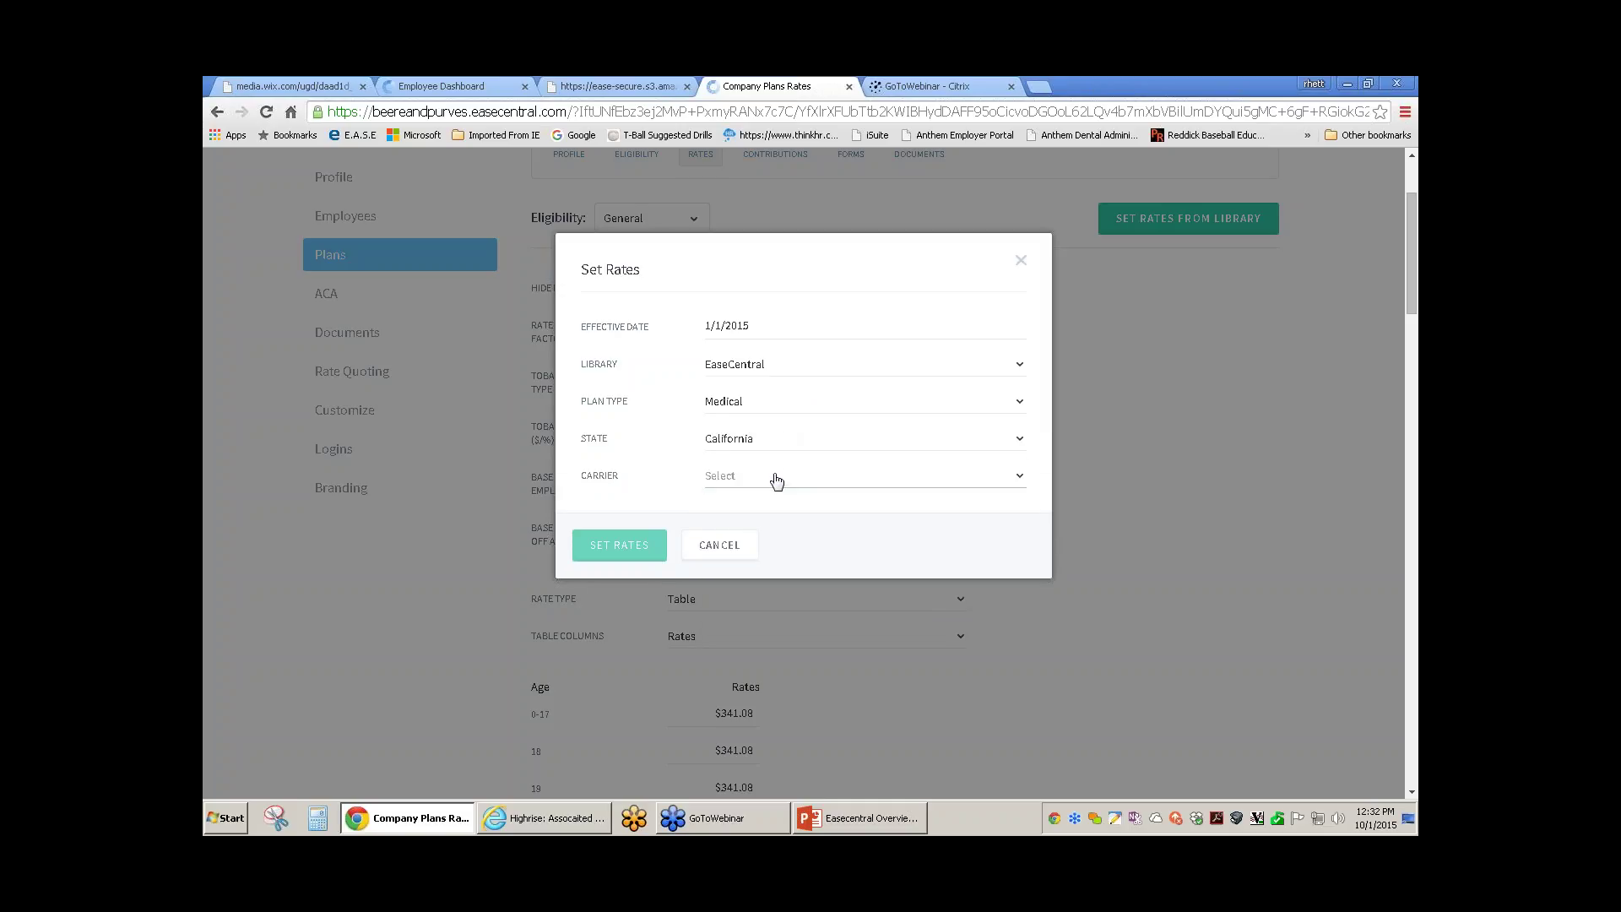
- Choose carrier Cal Choice, rate area 10, category Group and plan Anthem Blue Cross Gold Select HMO HMO B, and cancel without setting the rates
left_click(773, 480)
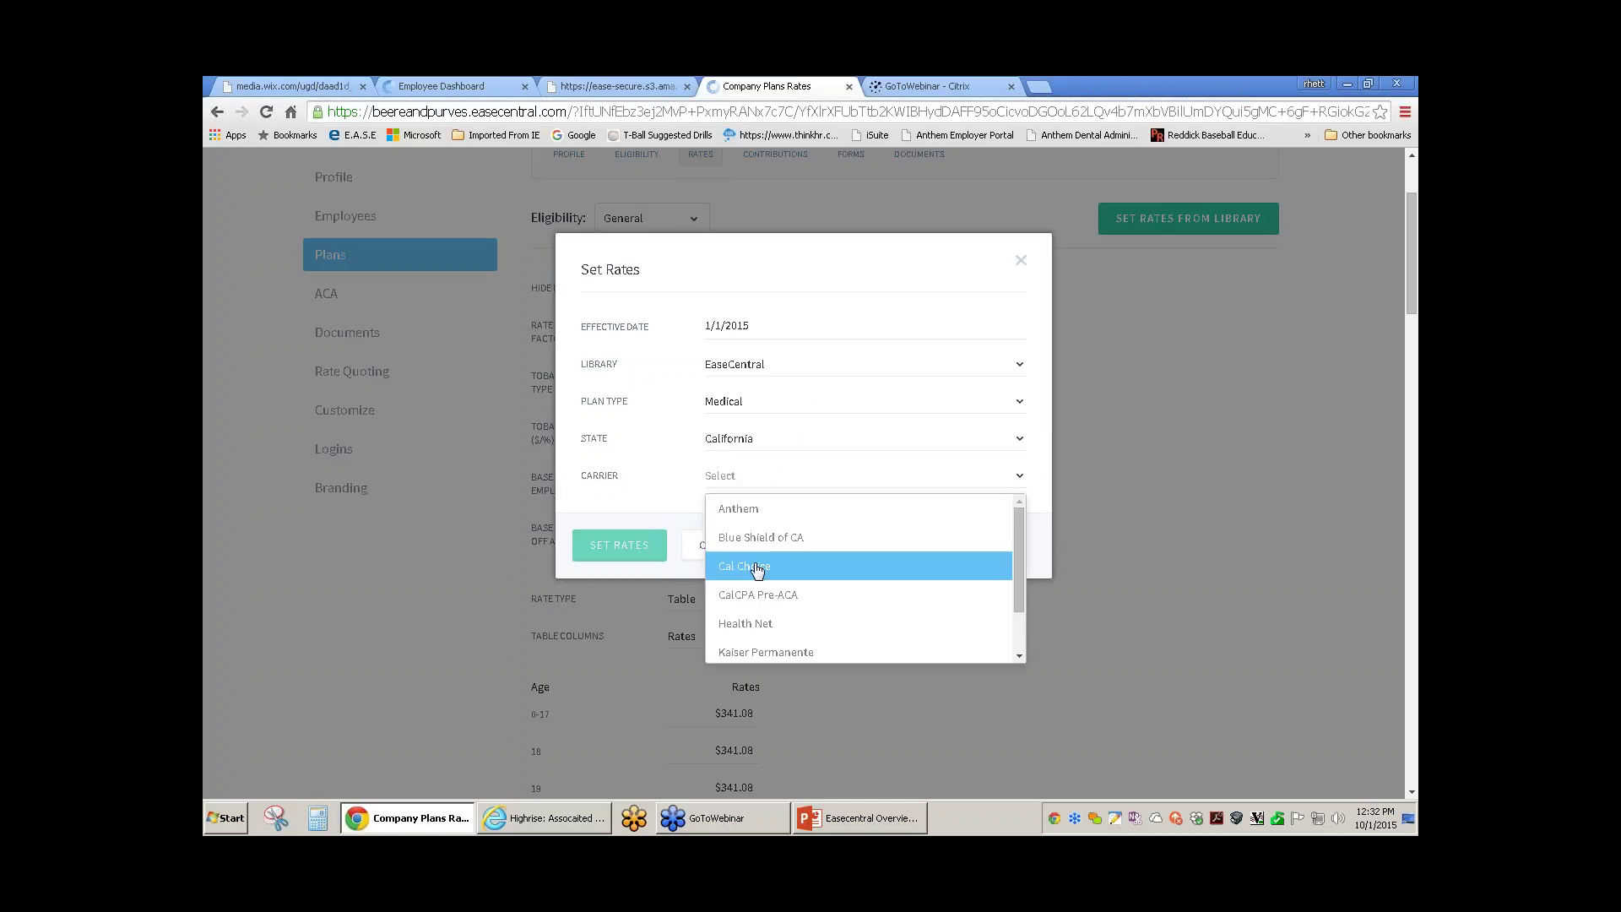
left_click(756, 567)
left_click(767, 515)
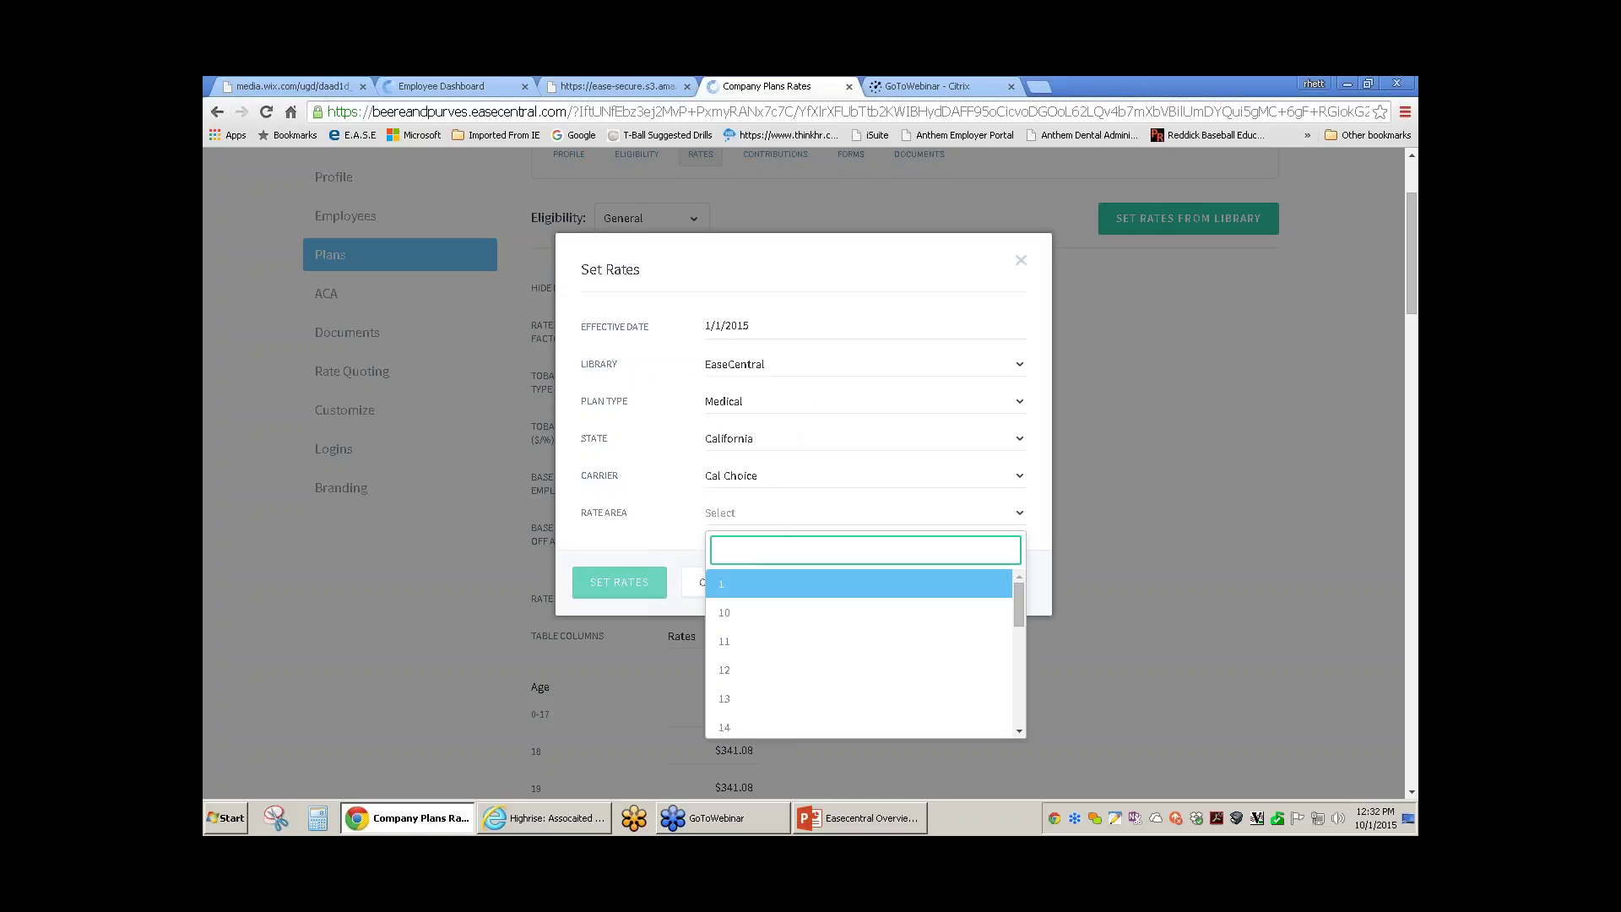
left_click(738, 617)
left_click(757, 557)
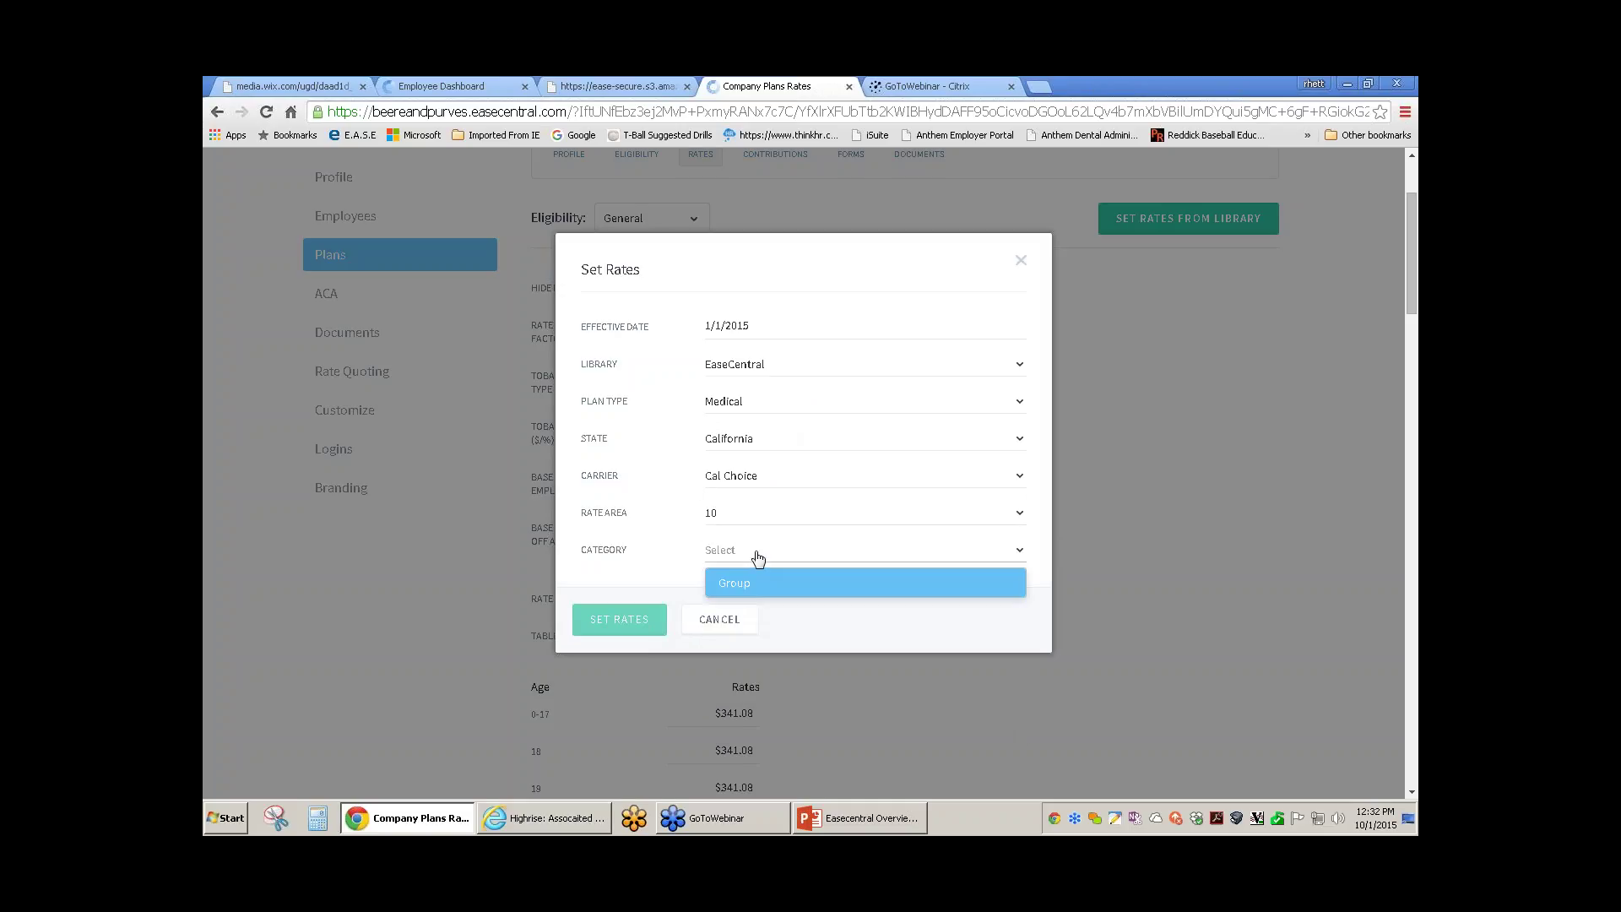
left_click(754, 581)
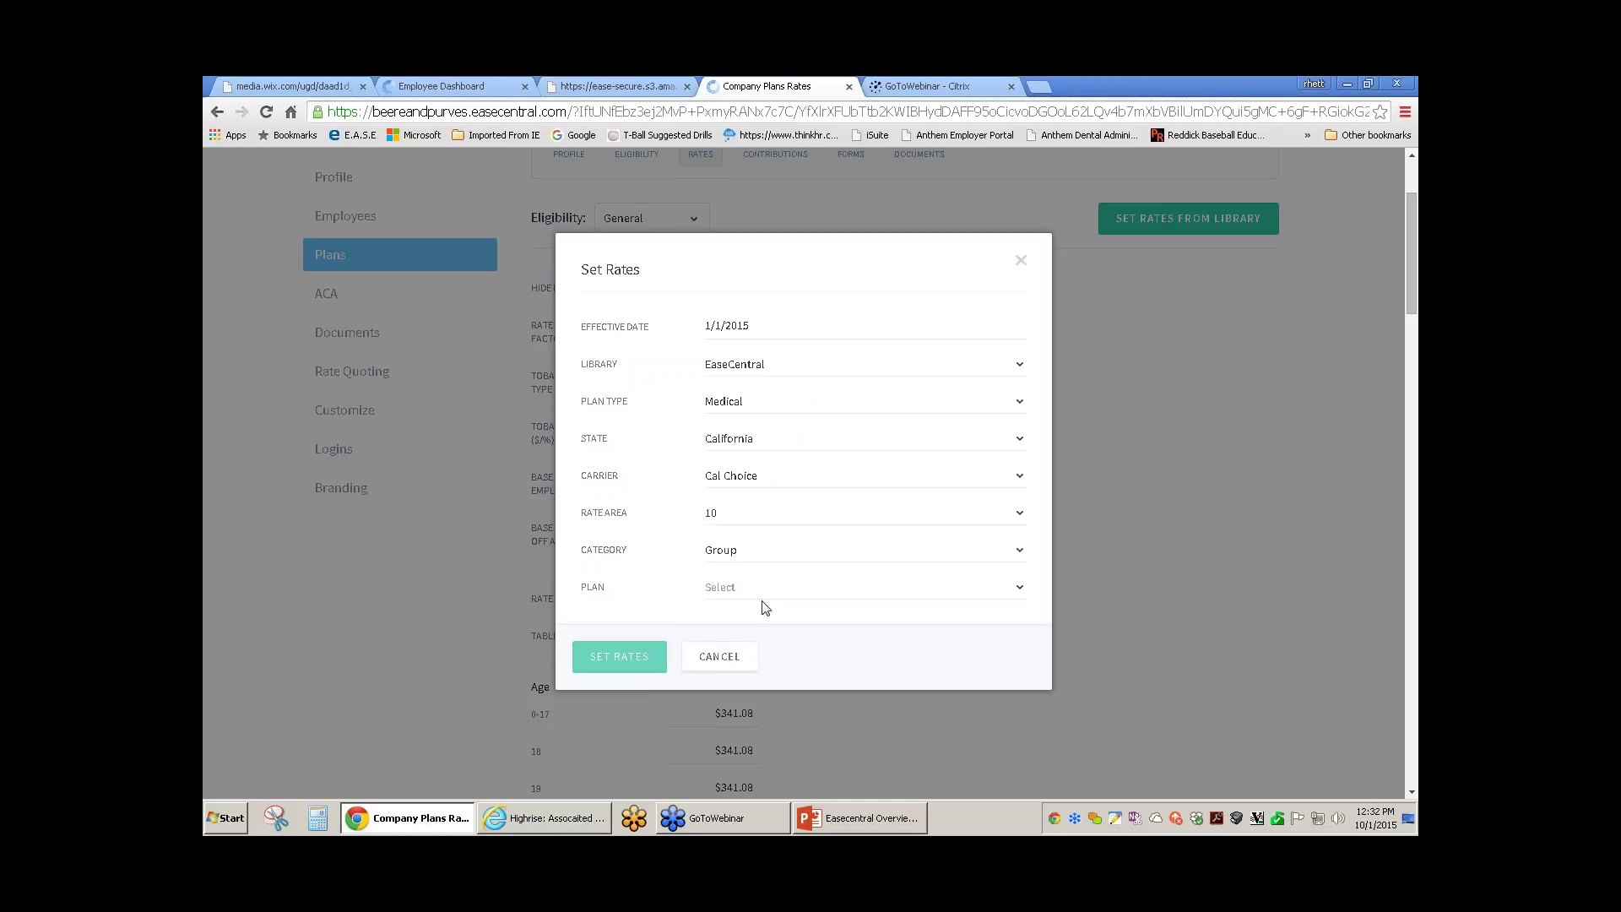
left_click(784, 589)
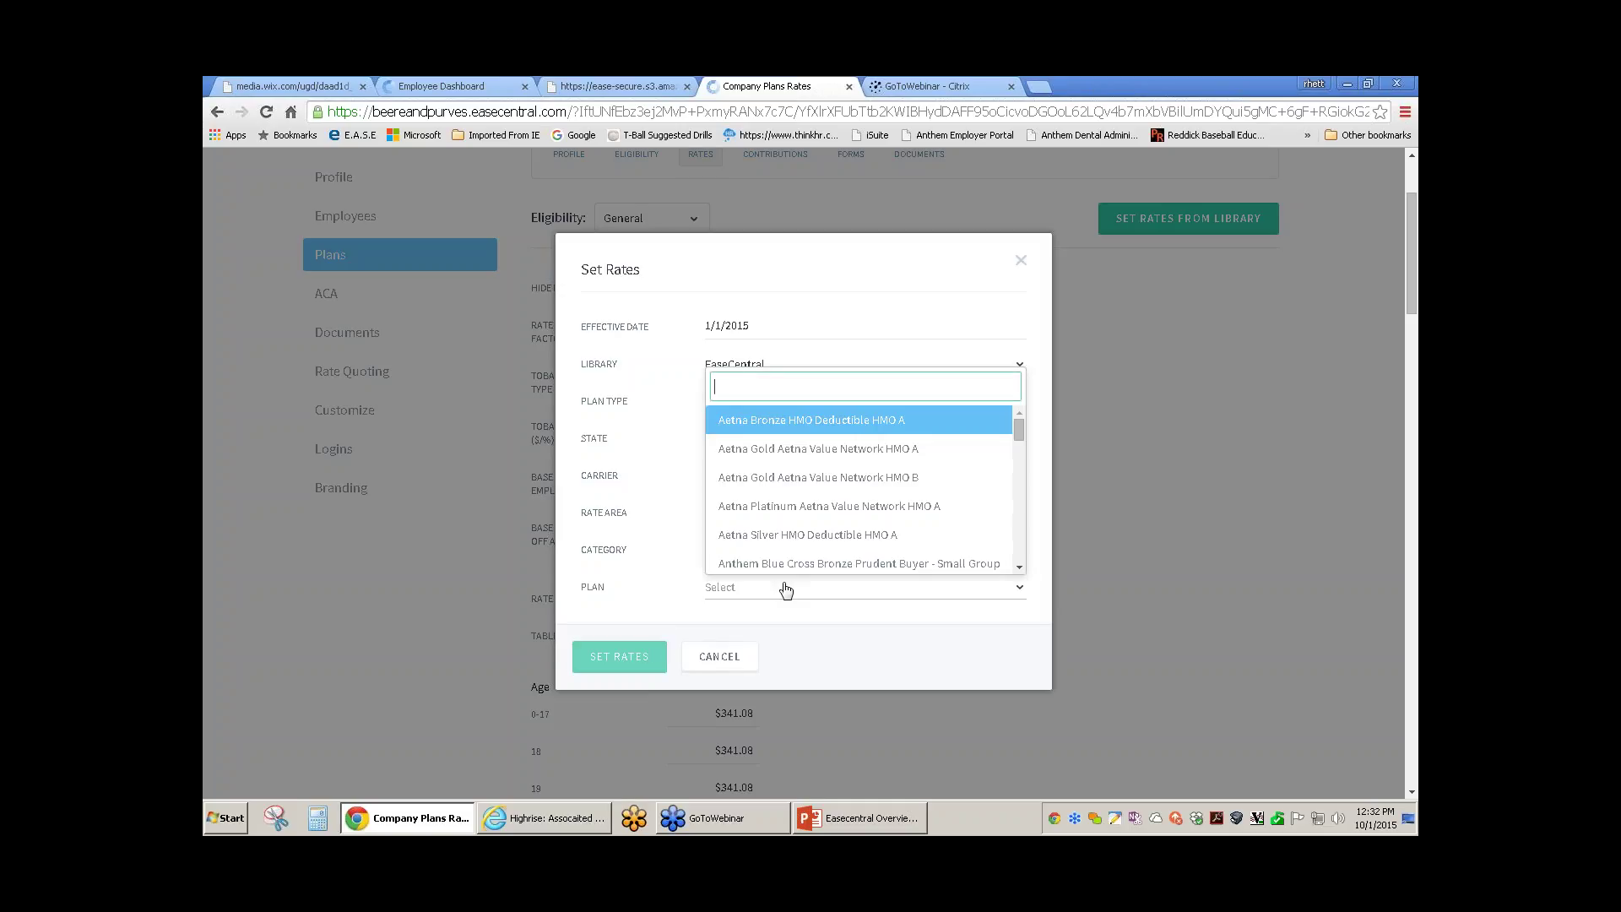
scroll(802, 504, "down", 3)
left_click(801, 503)
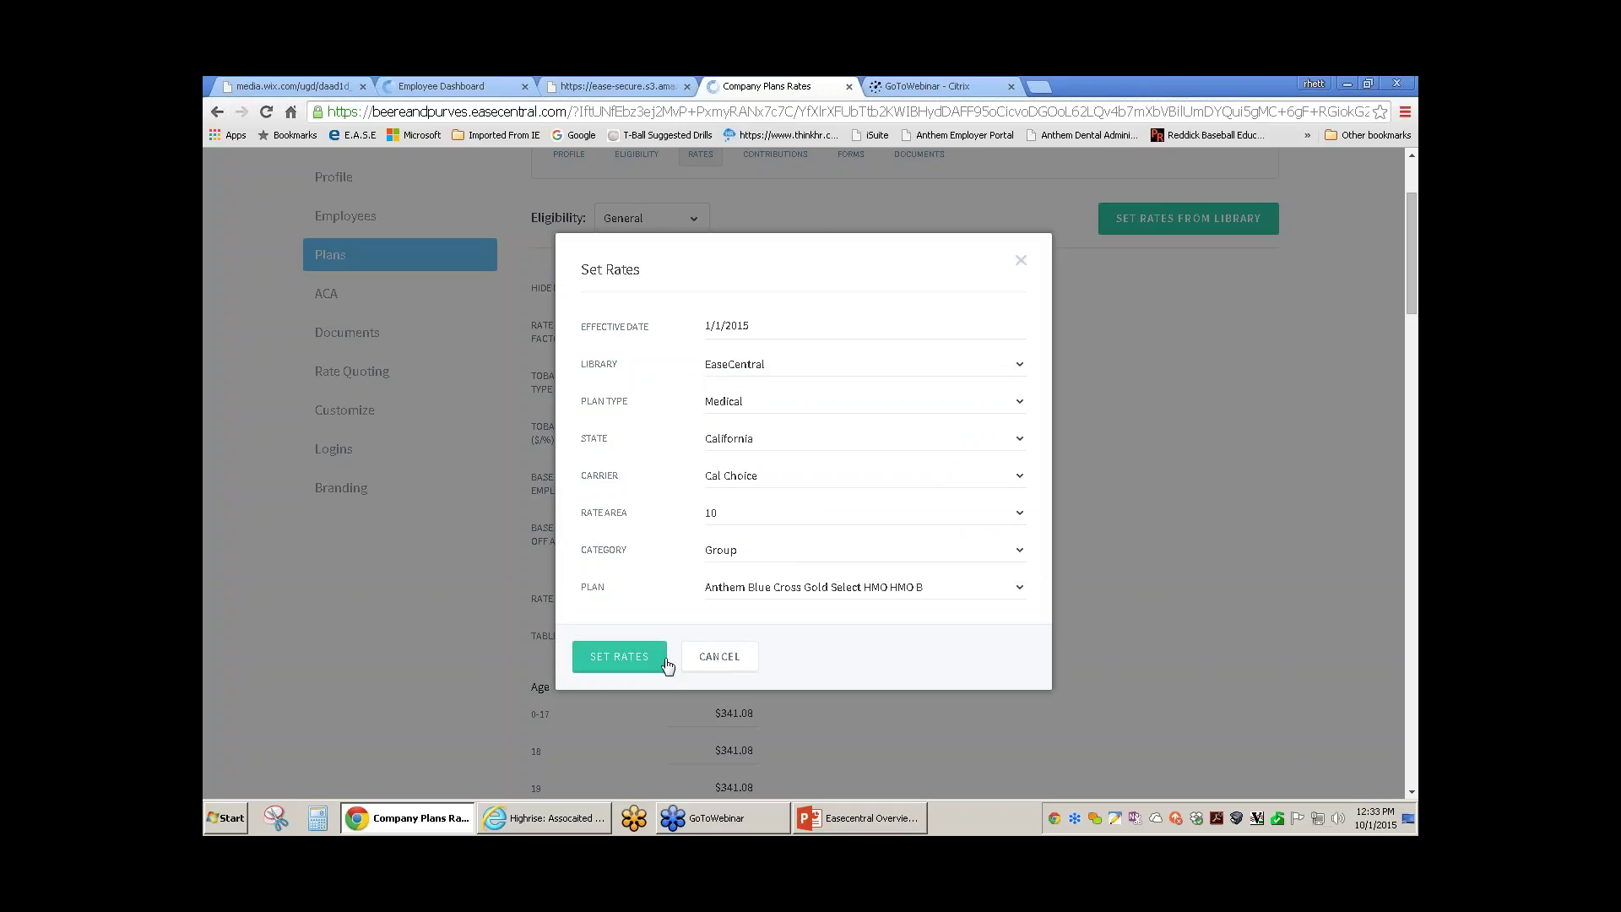
left_click(712, 659)
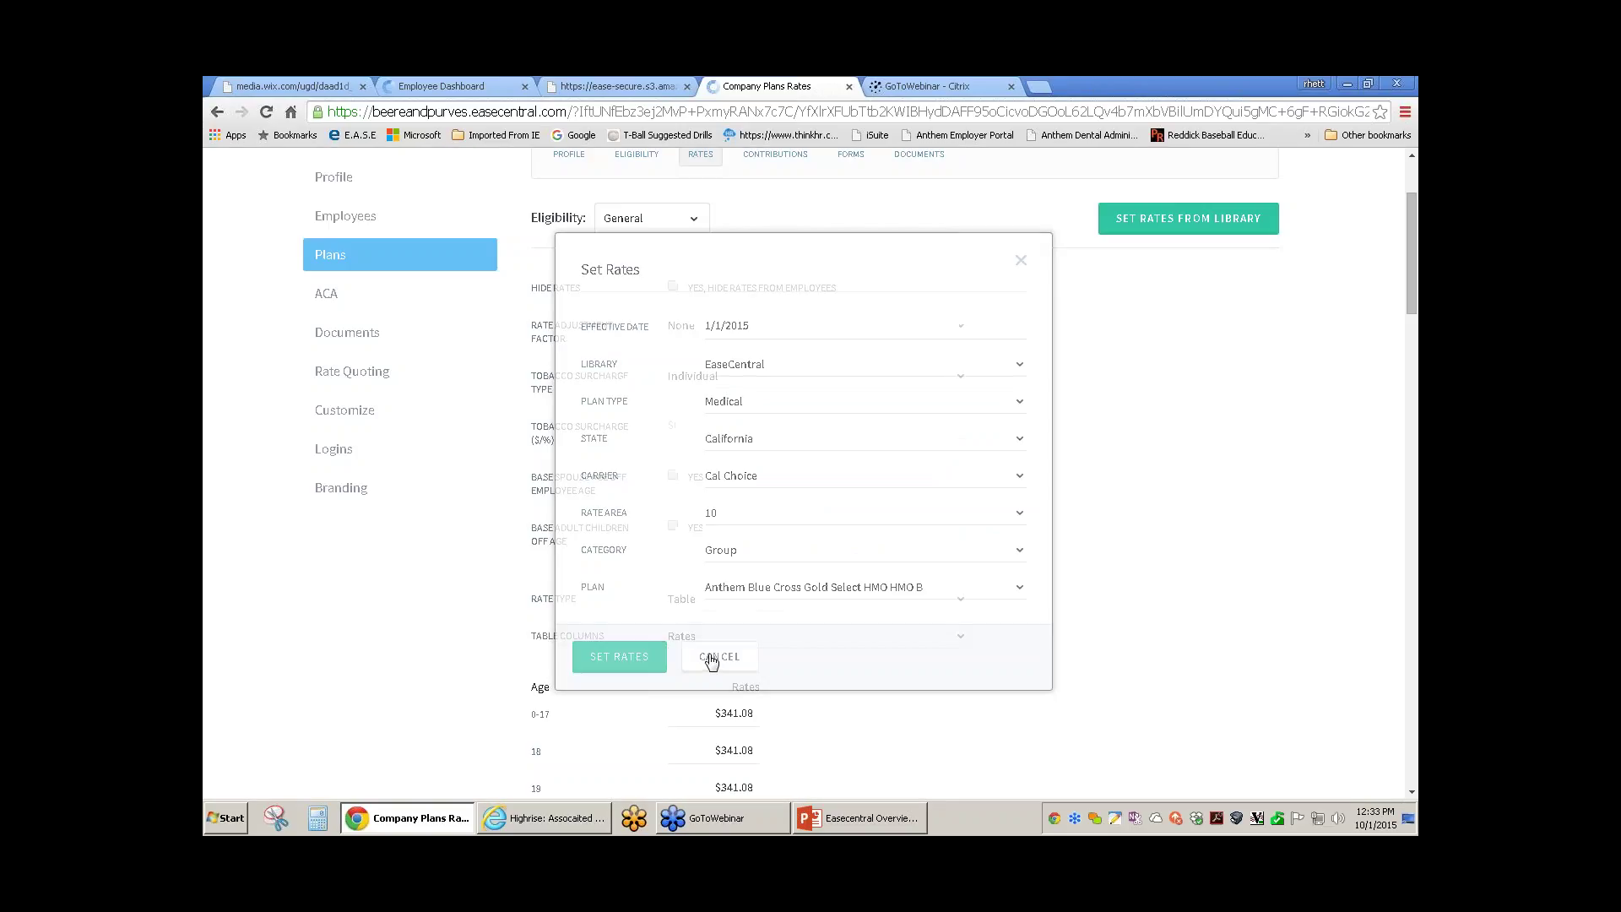
- Review the age-based rate table and check the tobacco surcharge type choices without changing them
scroll(884, 552, "down", 1)
scroll(883, 551, "down", 3)
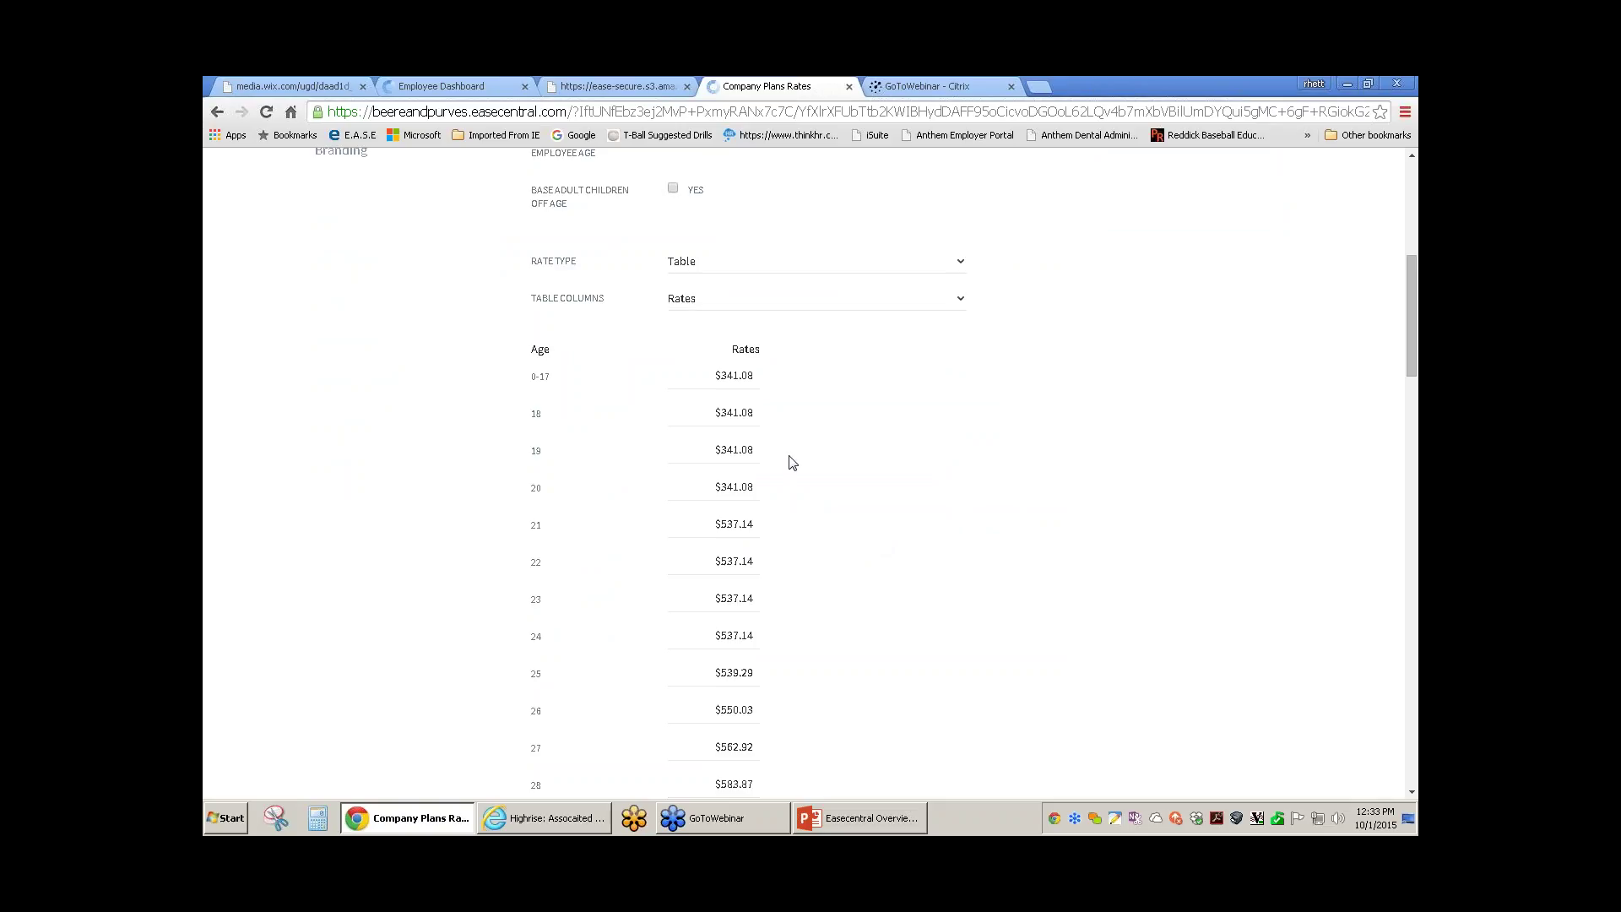
scroll(797, 417, "up", 2)
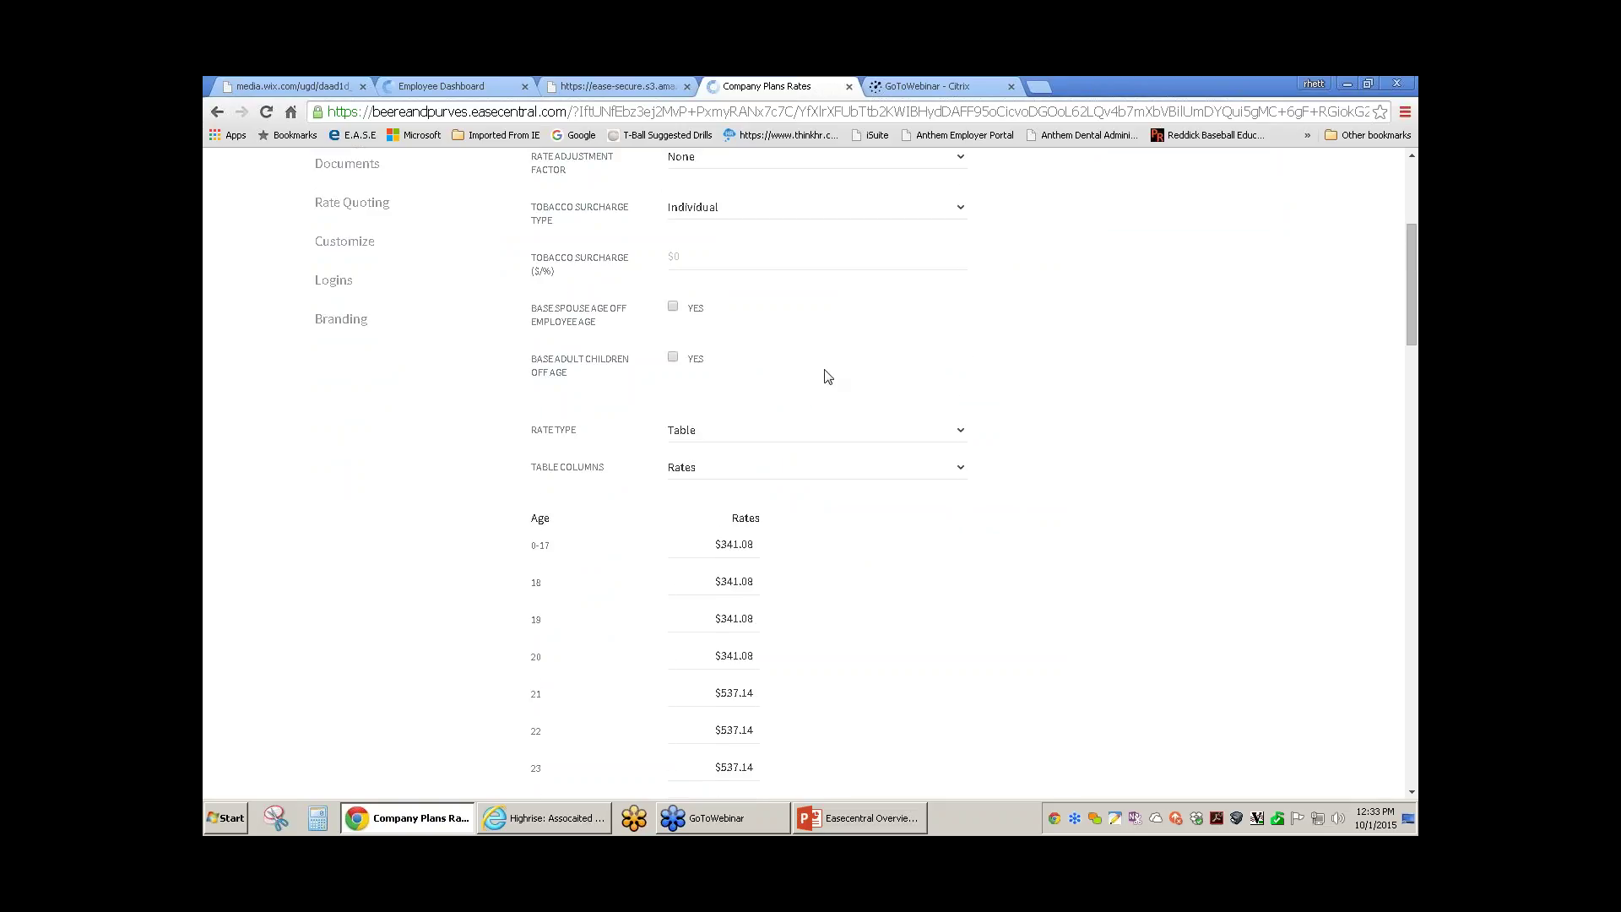
scroll(828, 378, "up", 2)
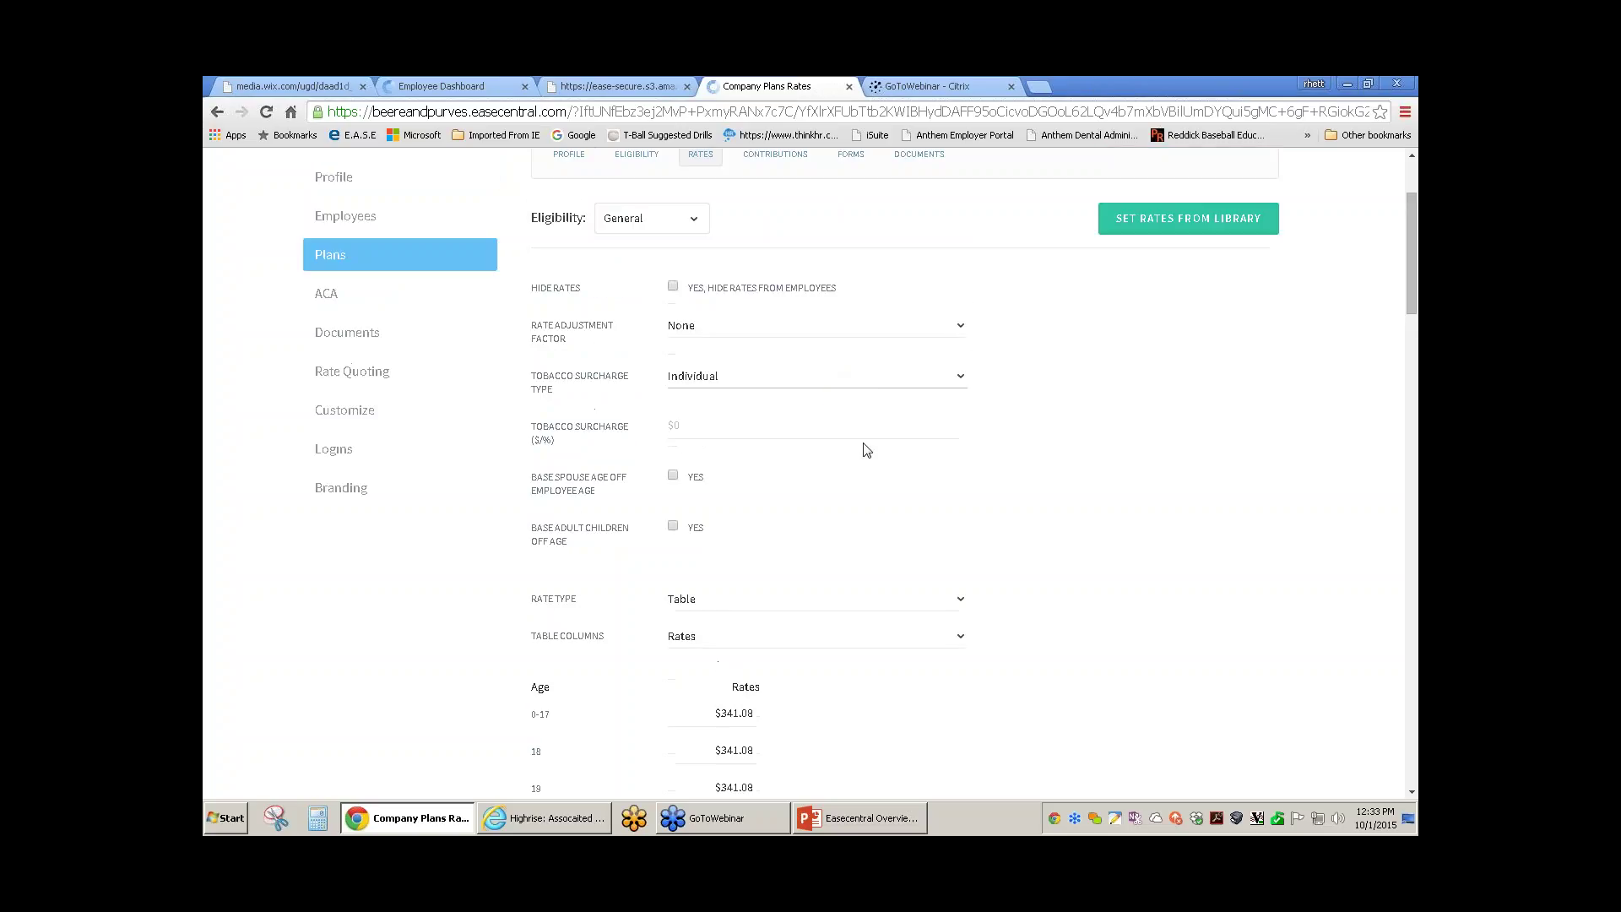
scroll(1038, 450, "up", 1)
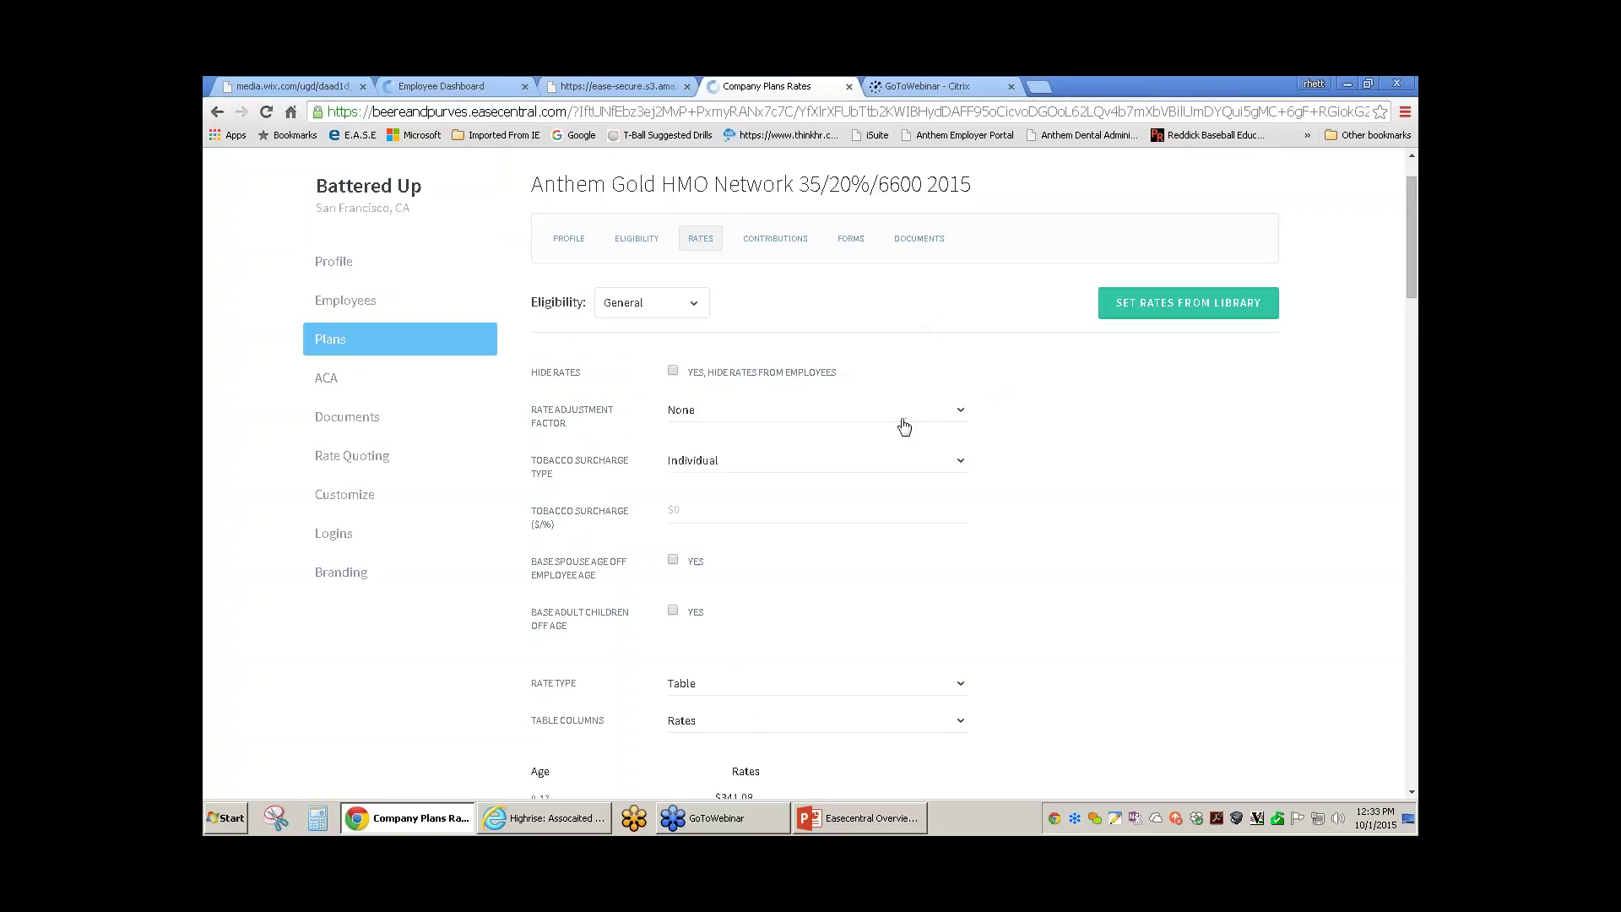
left_click(921, 463)
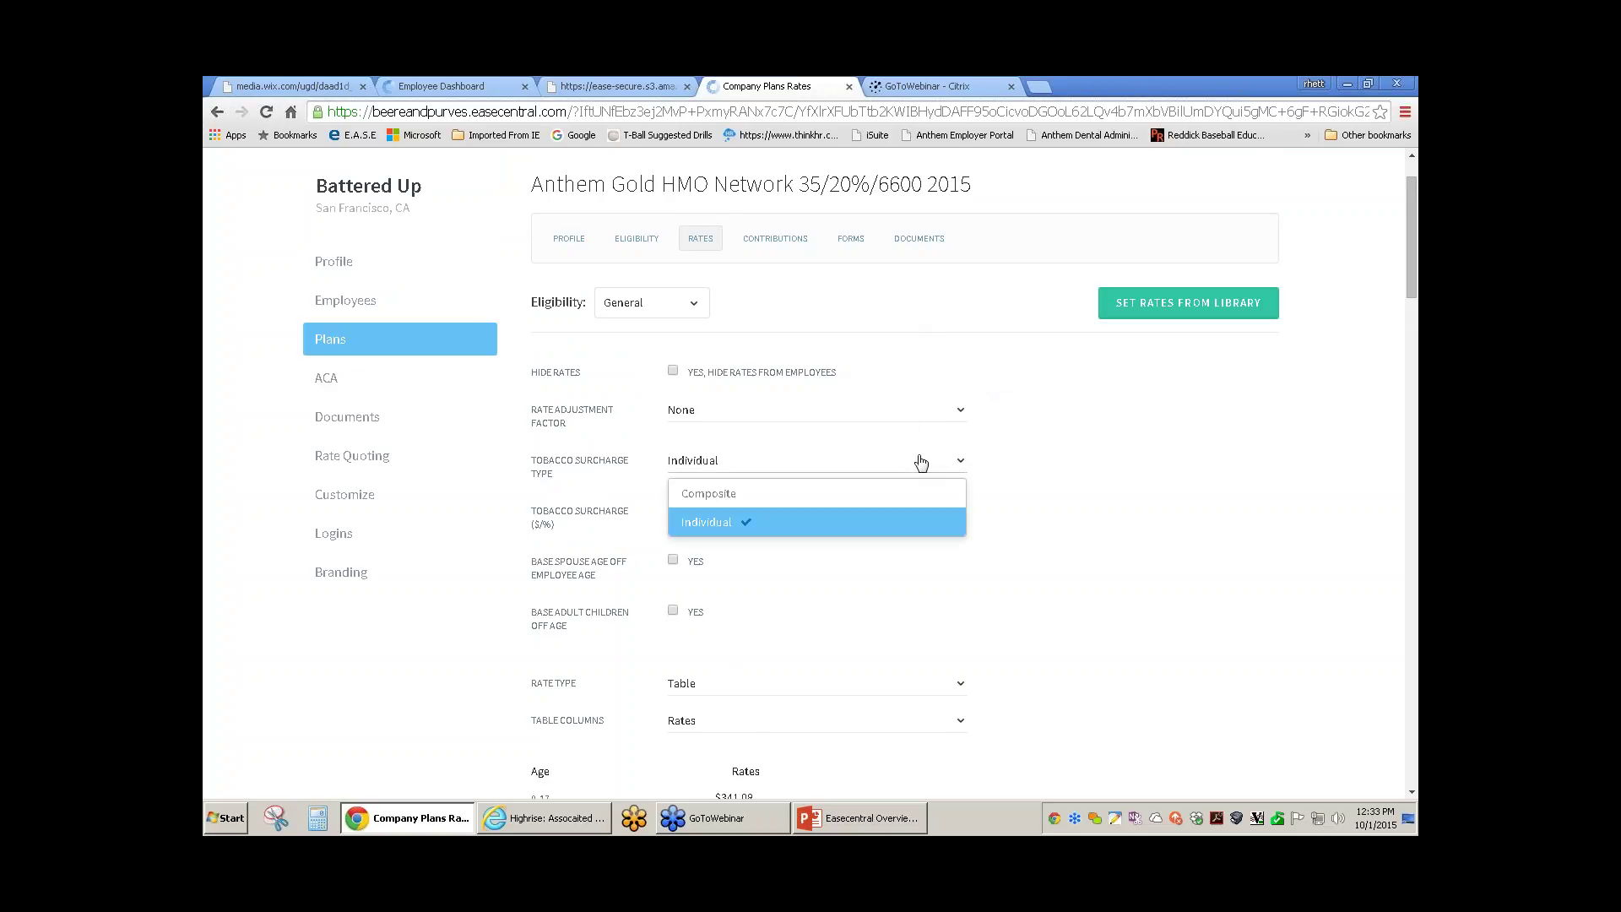
left_click(921, 462)
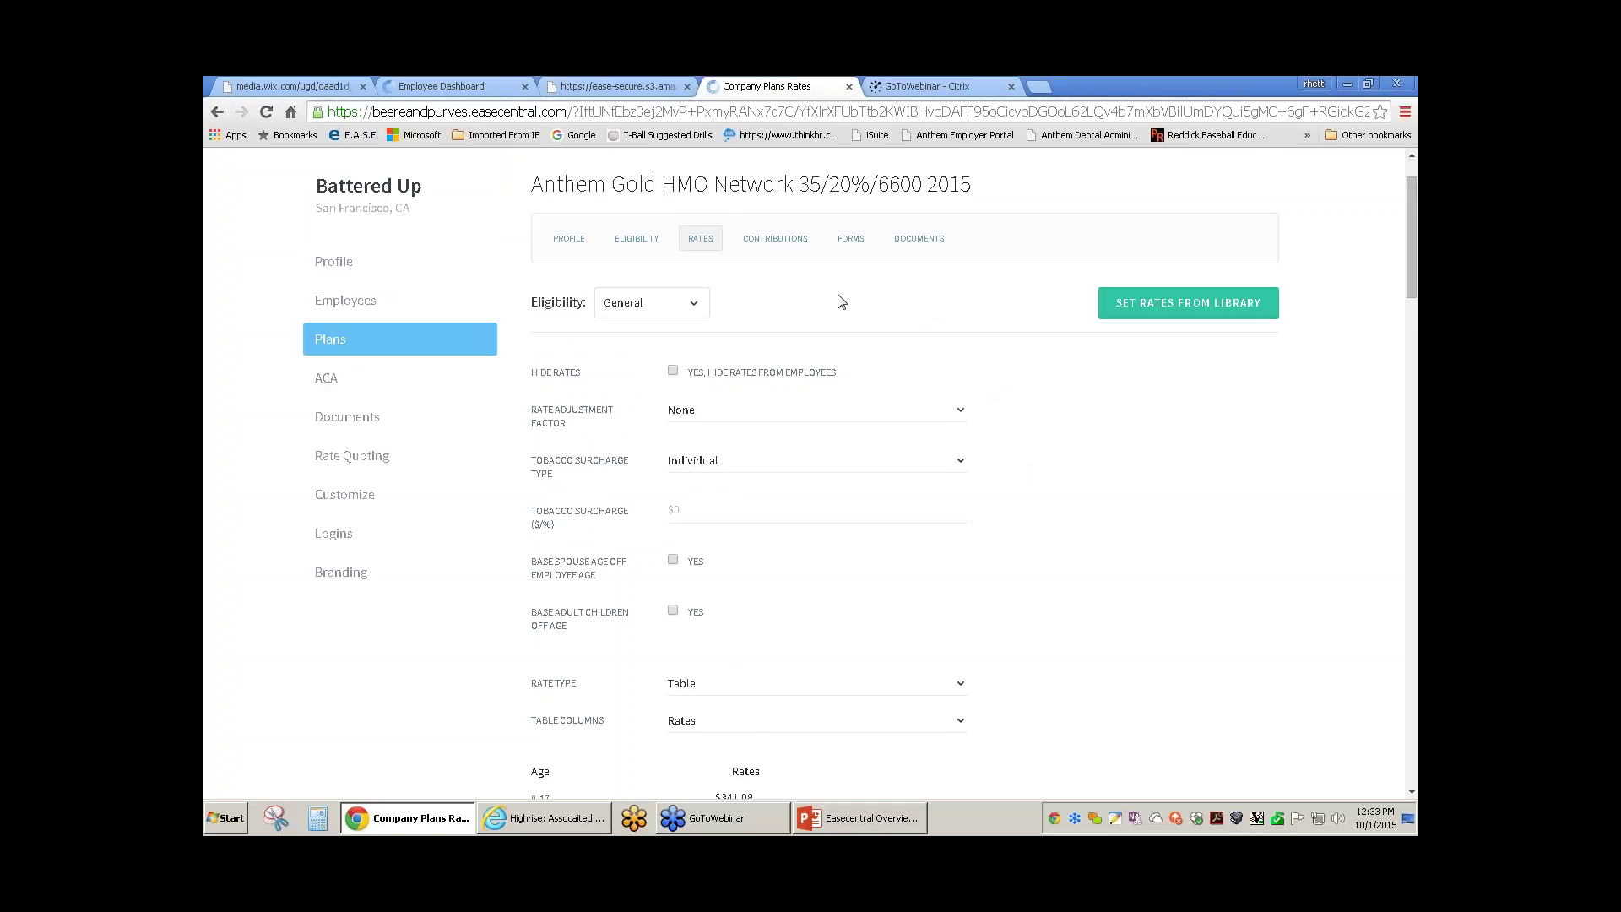
- Open the plan's contributions and check the contribution type and contribution detail choices without changing them
left_click(781, 243)
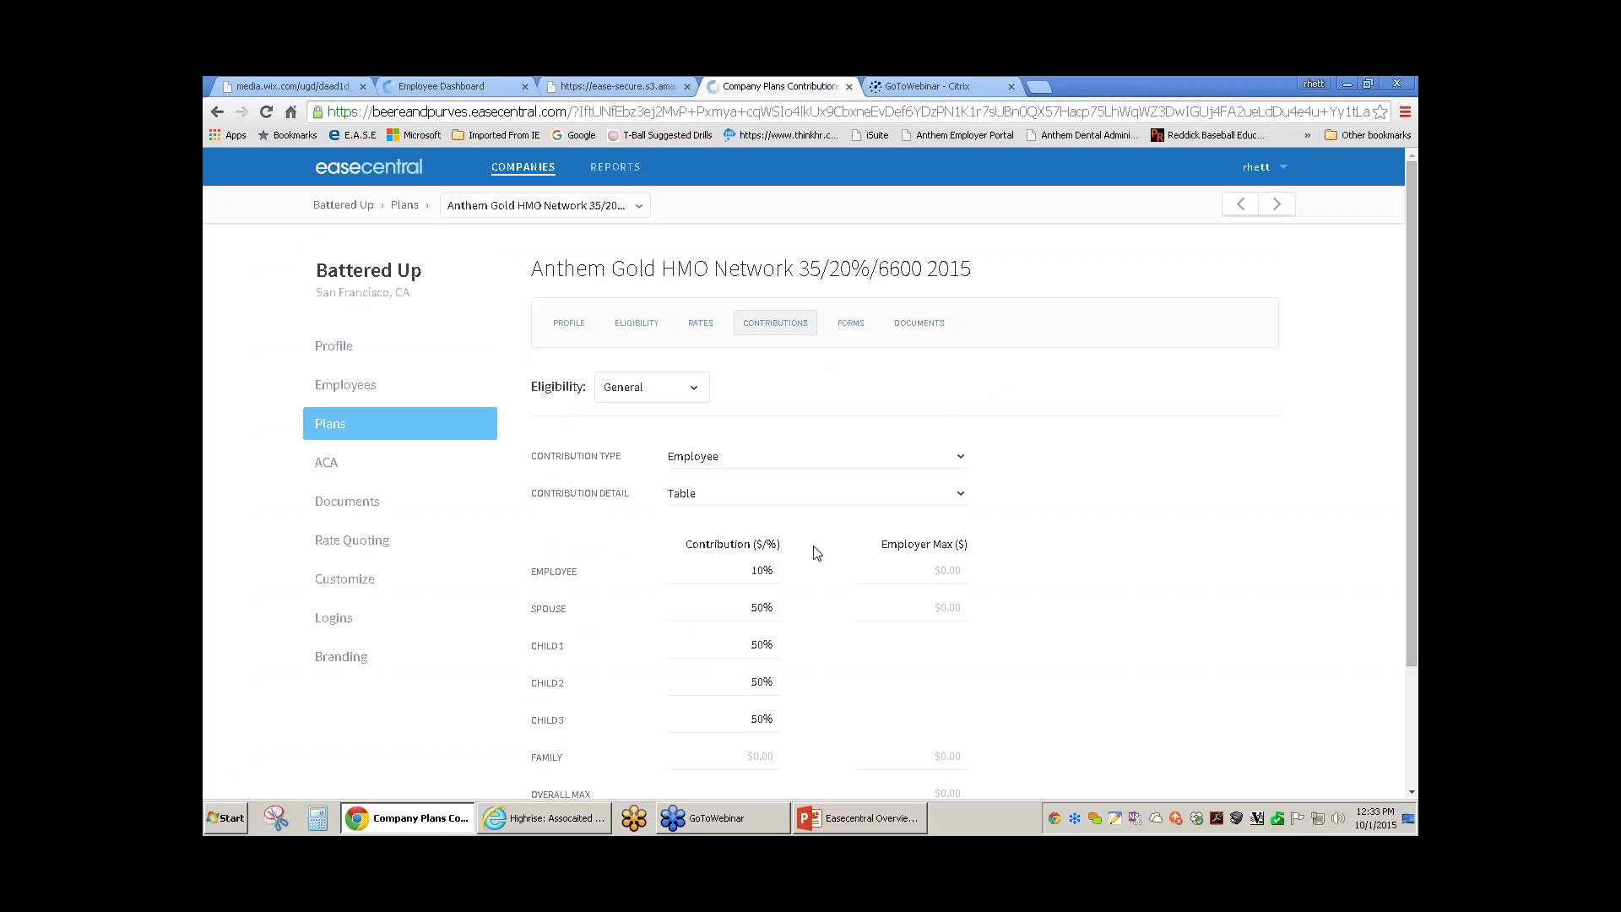
left_click(811, 459)
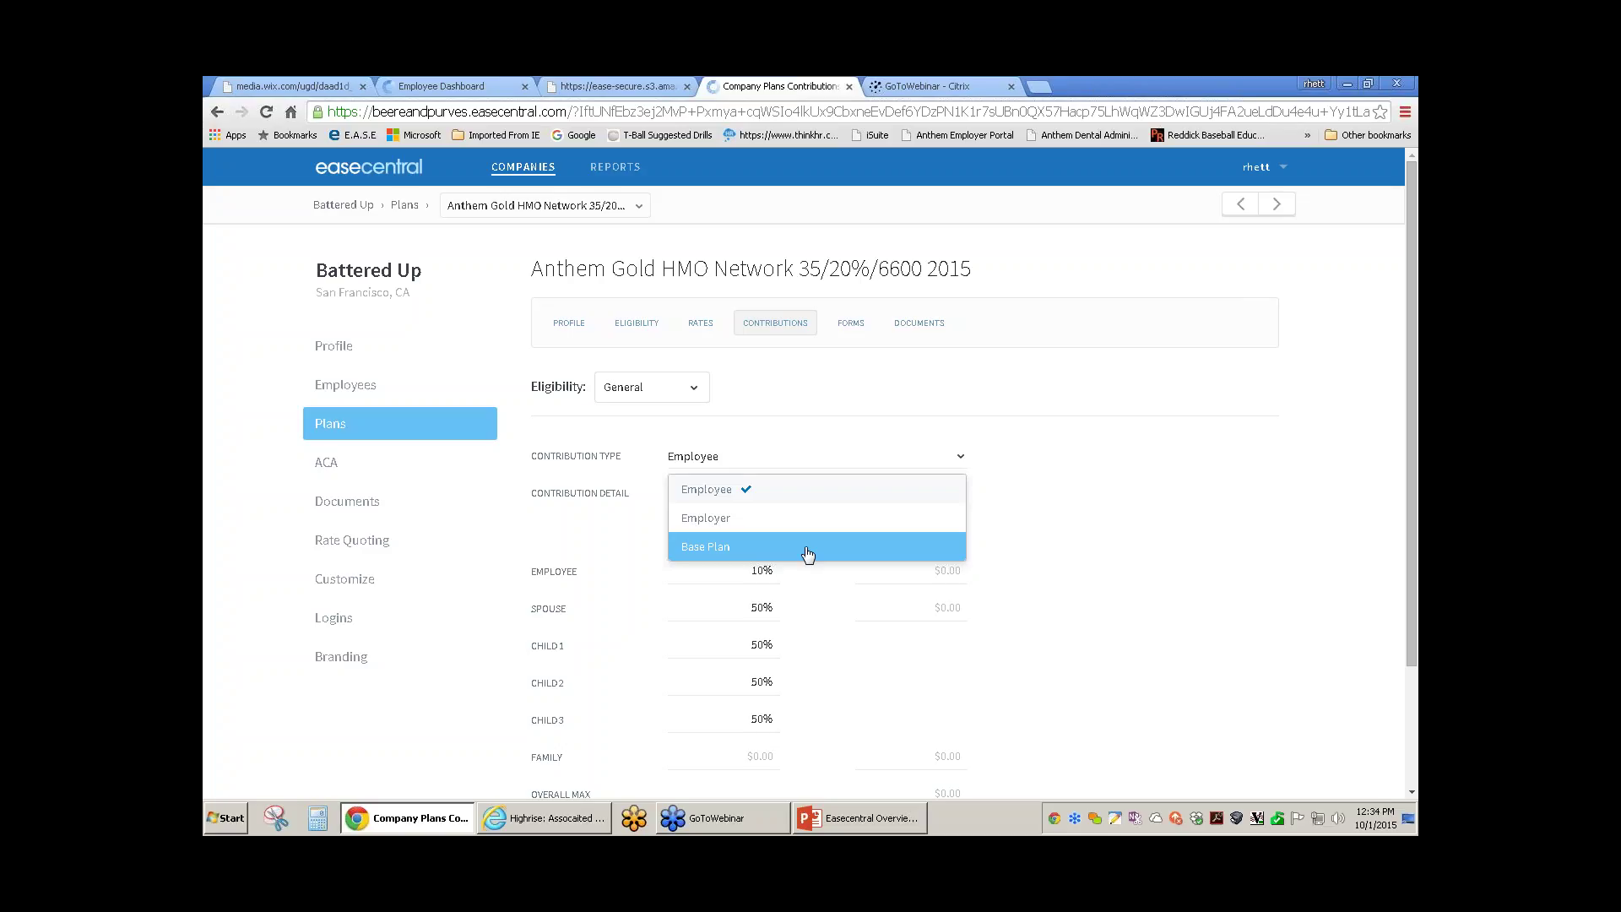
left_click(1080, 539)
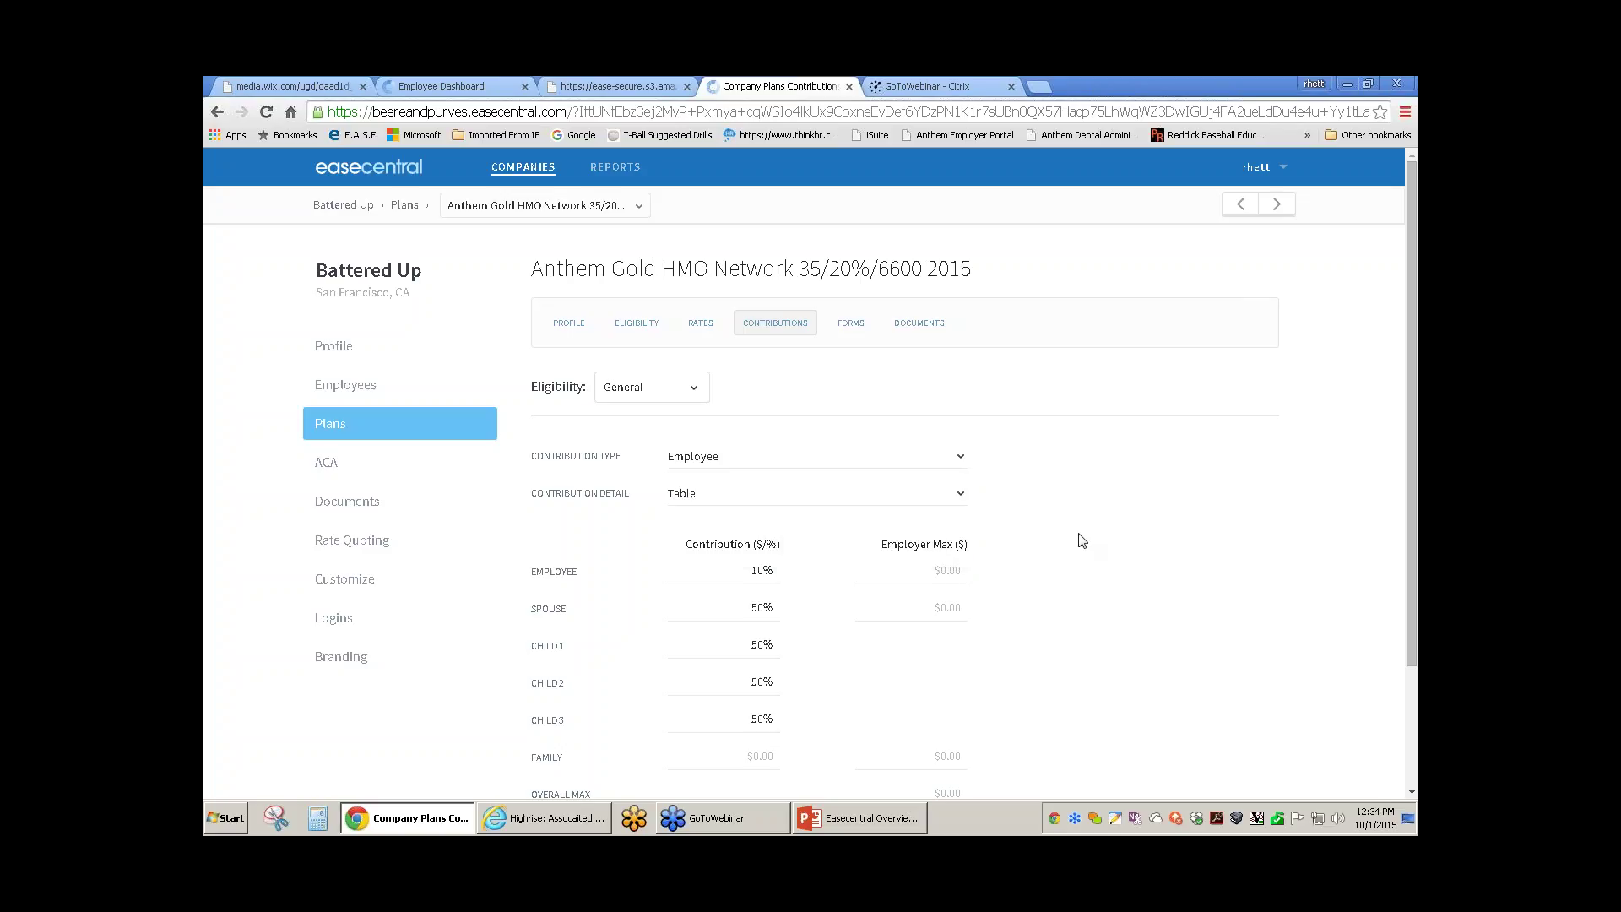
left_click(963, 496)
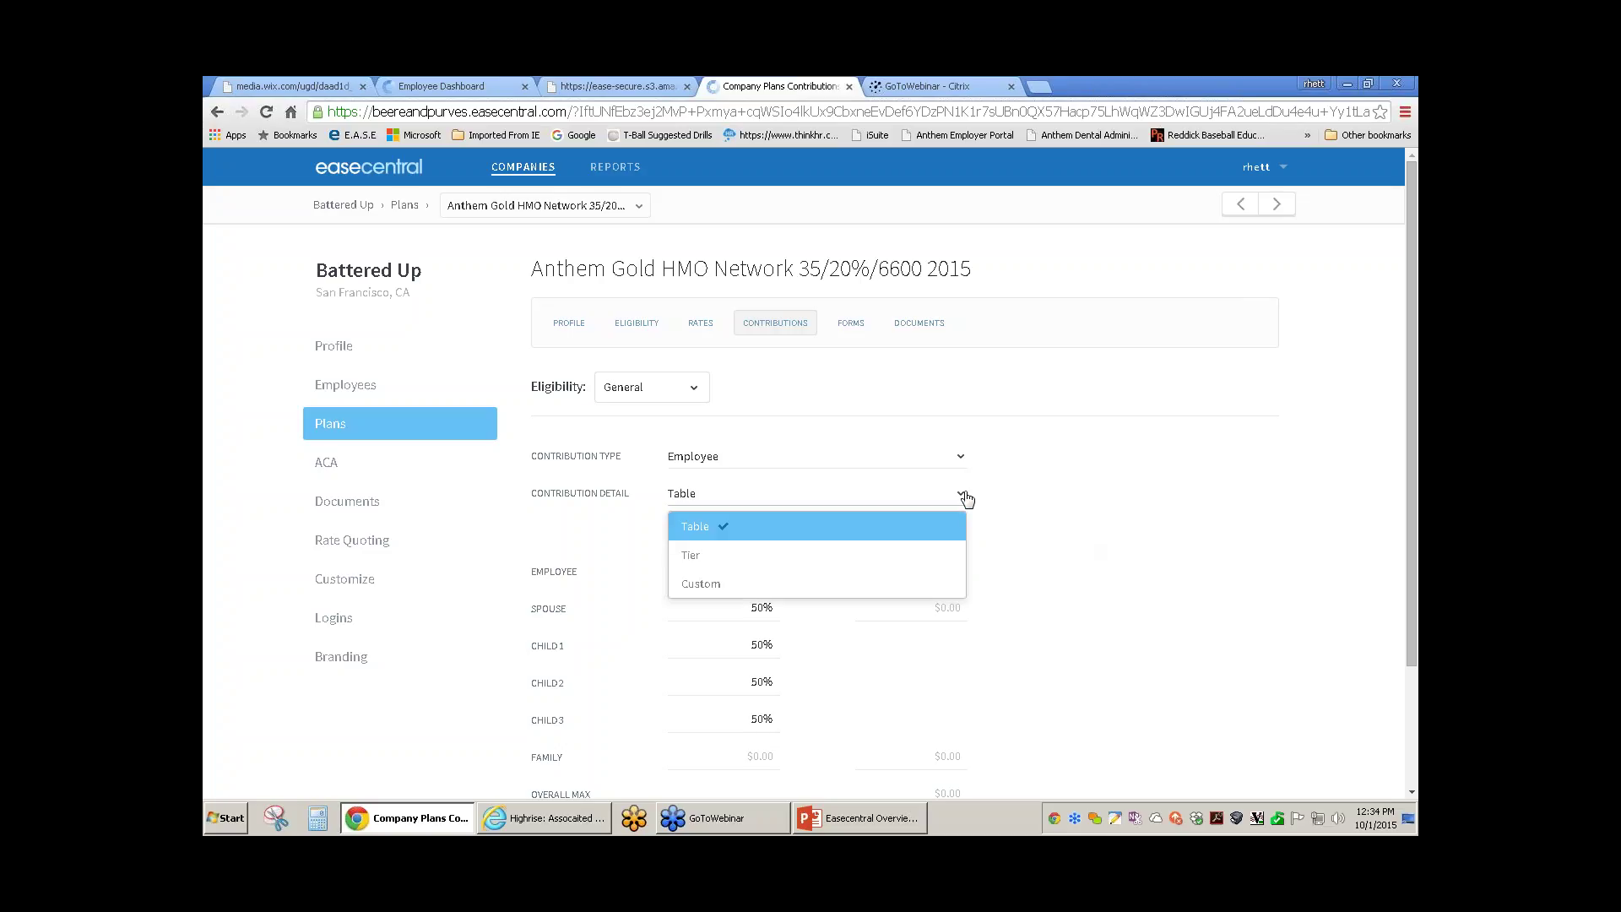
left_click(1063, 501)
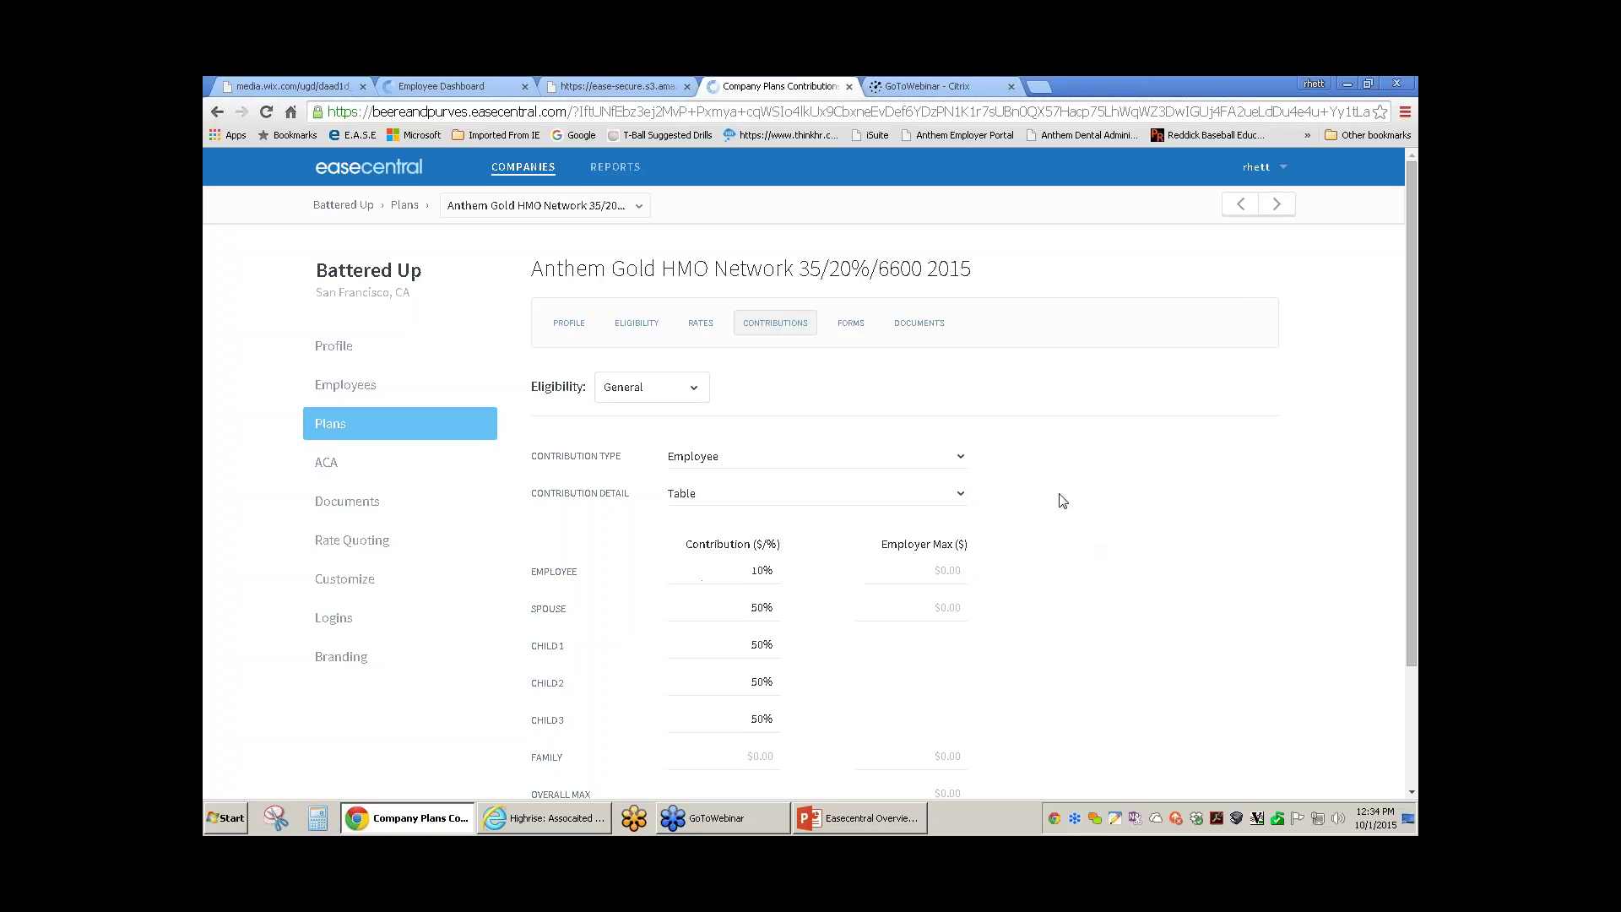
- Open the plan's forms, add the California Choice 02-2015 enrollment form, and remove it again
left_click(853, 326)
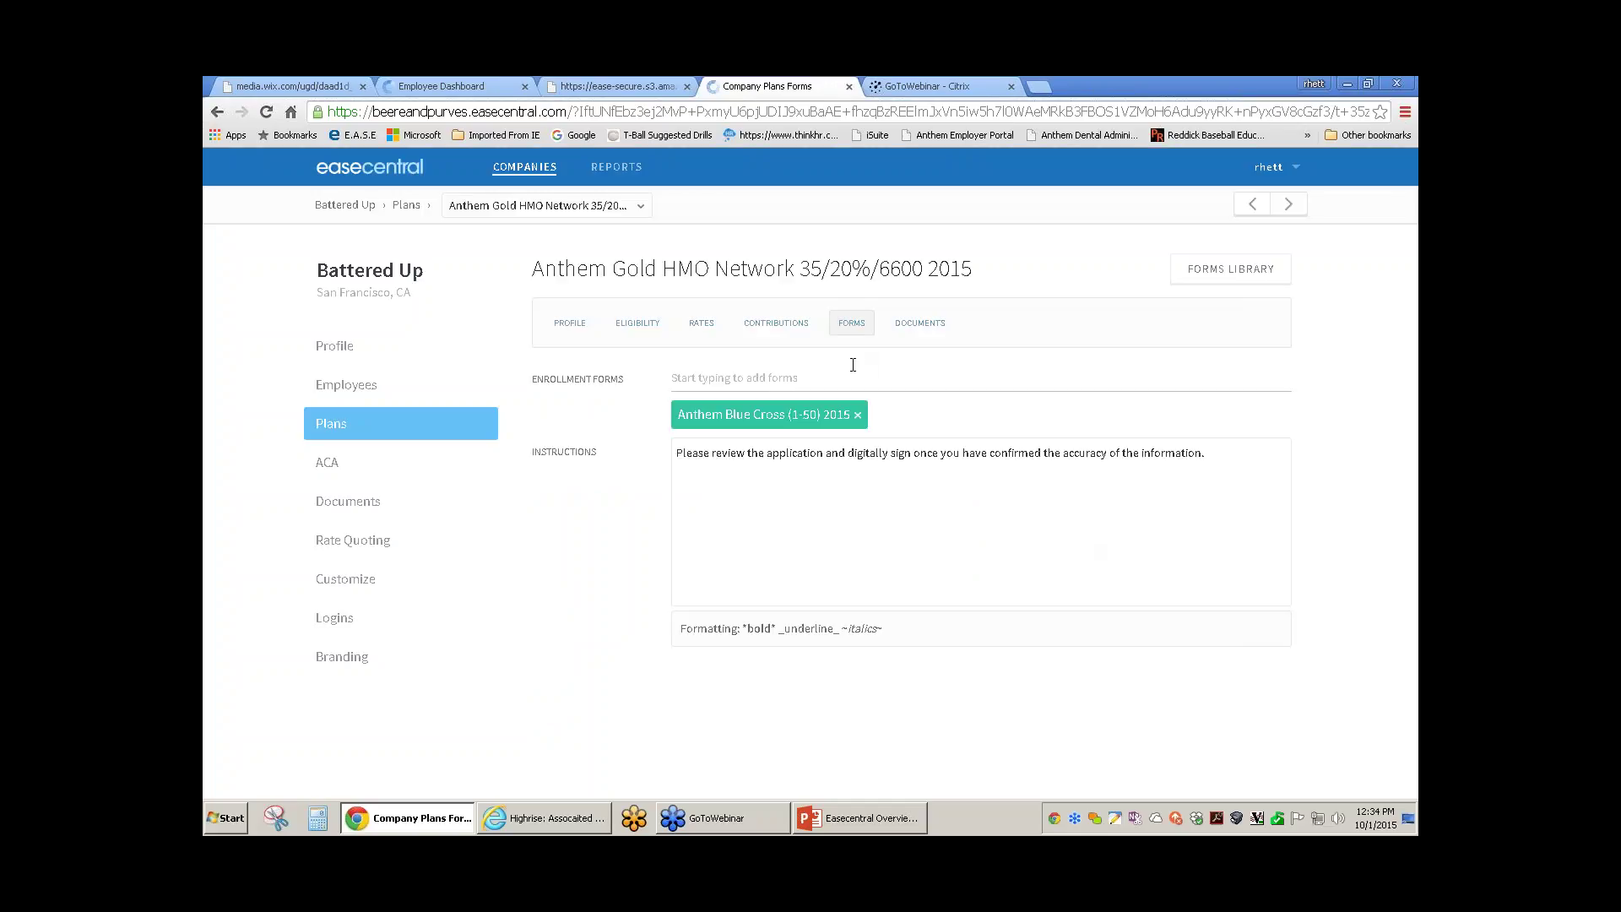
left_click(810, 379)
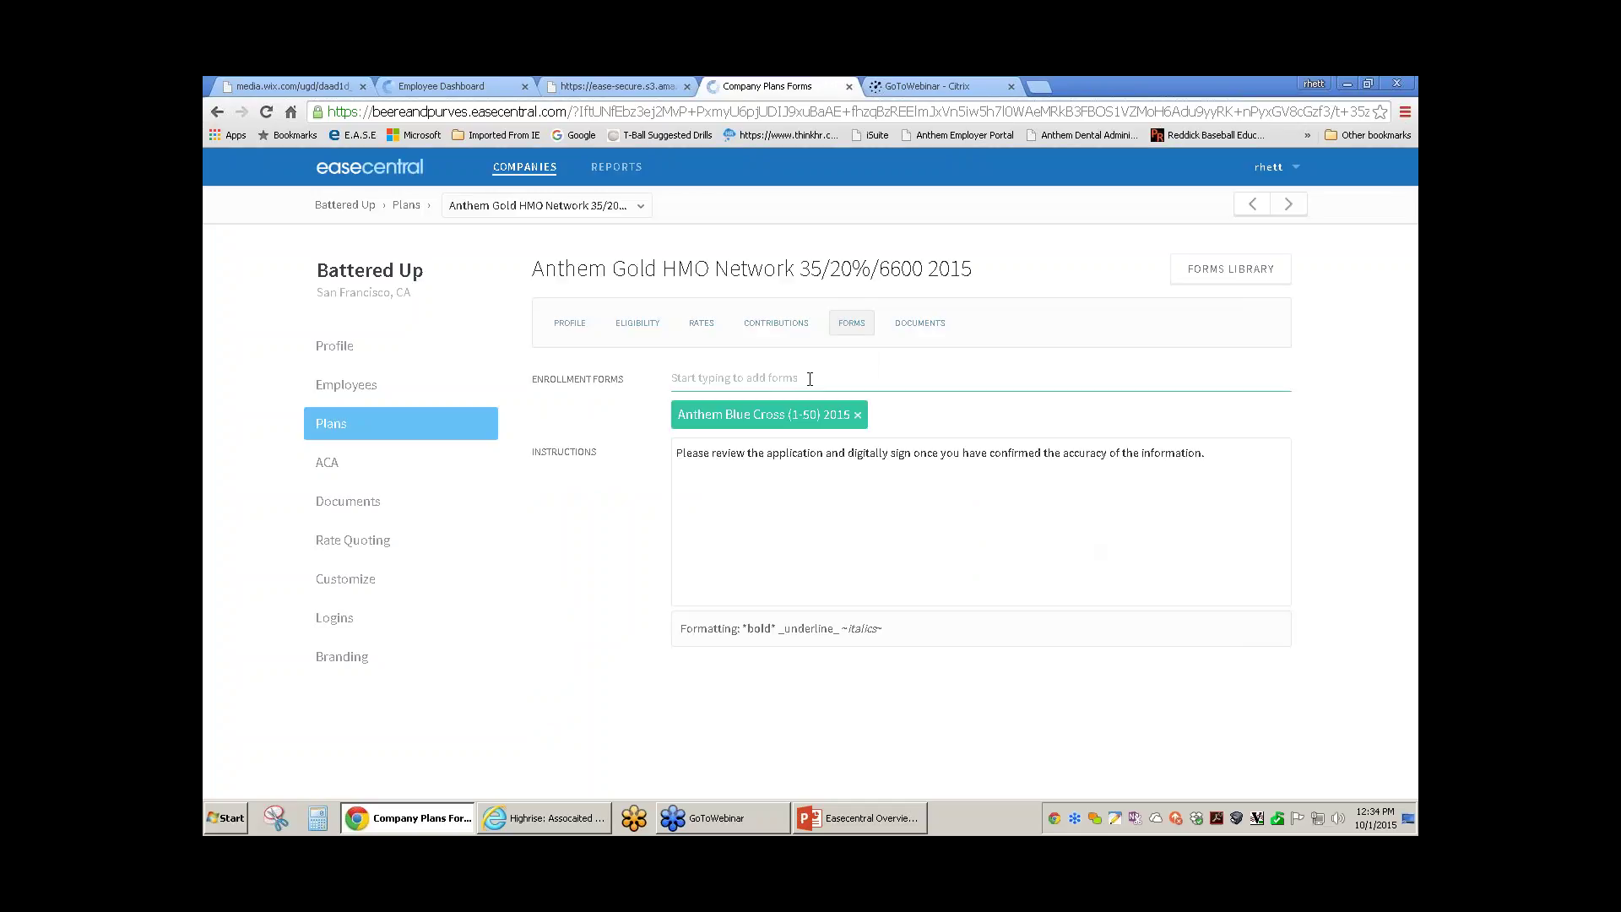
type("cal")
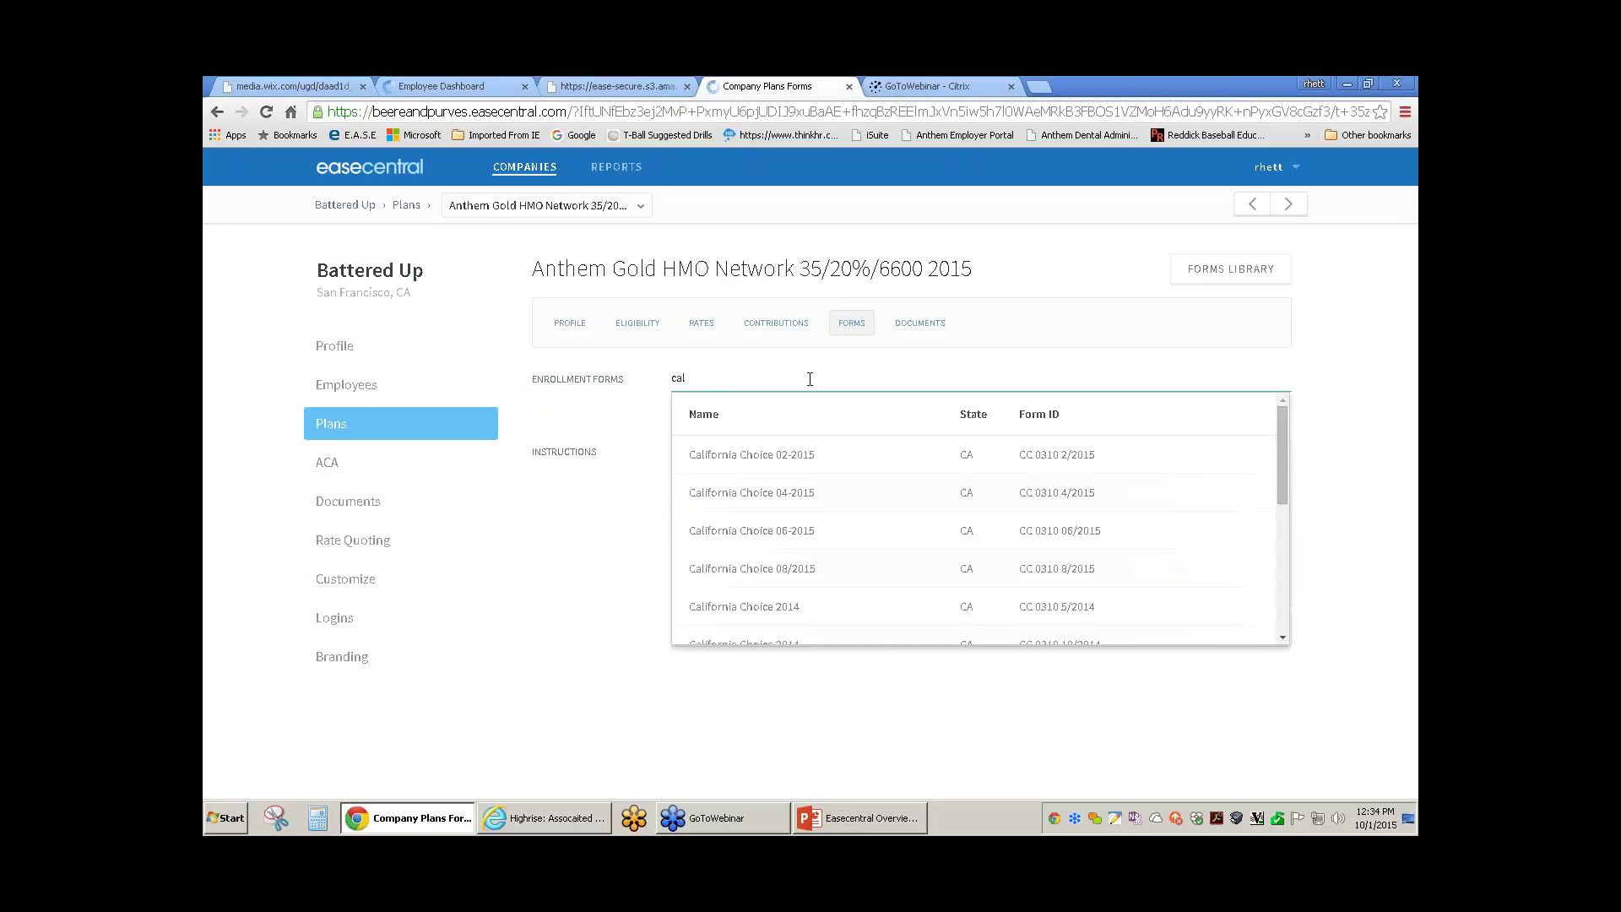
left_click(808, 457)
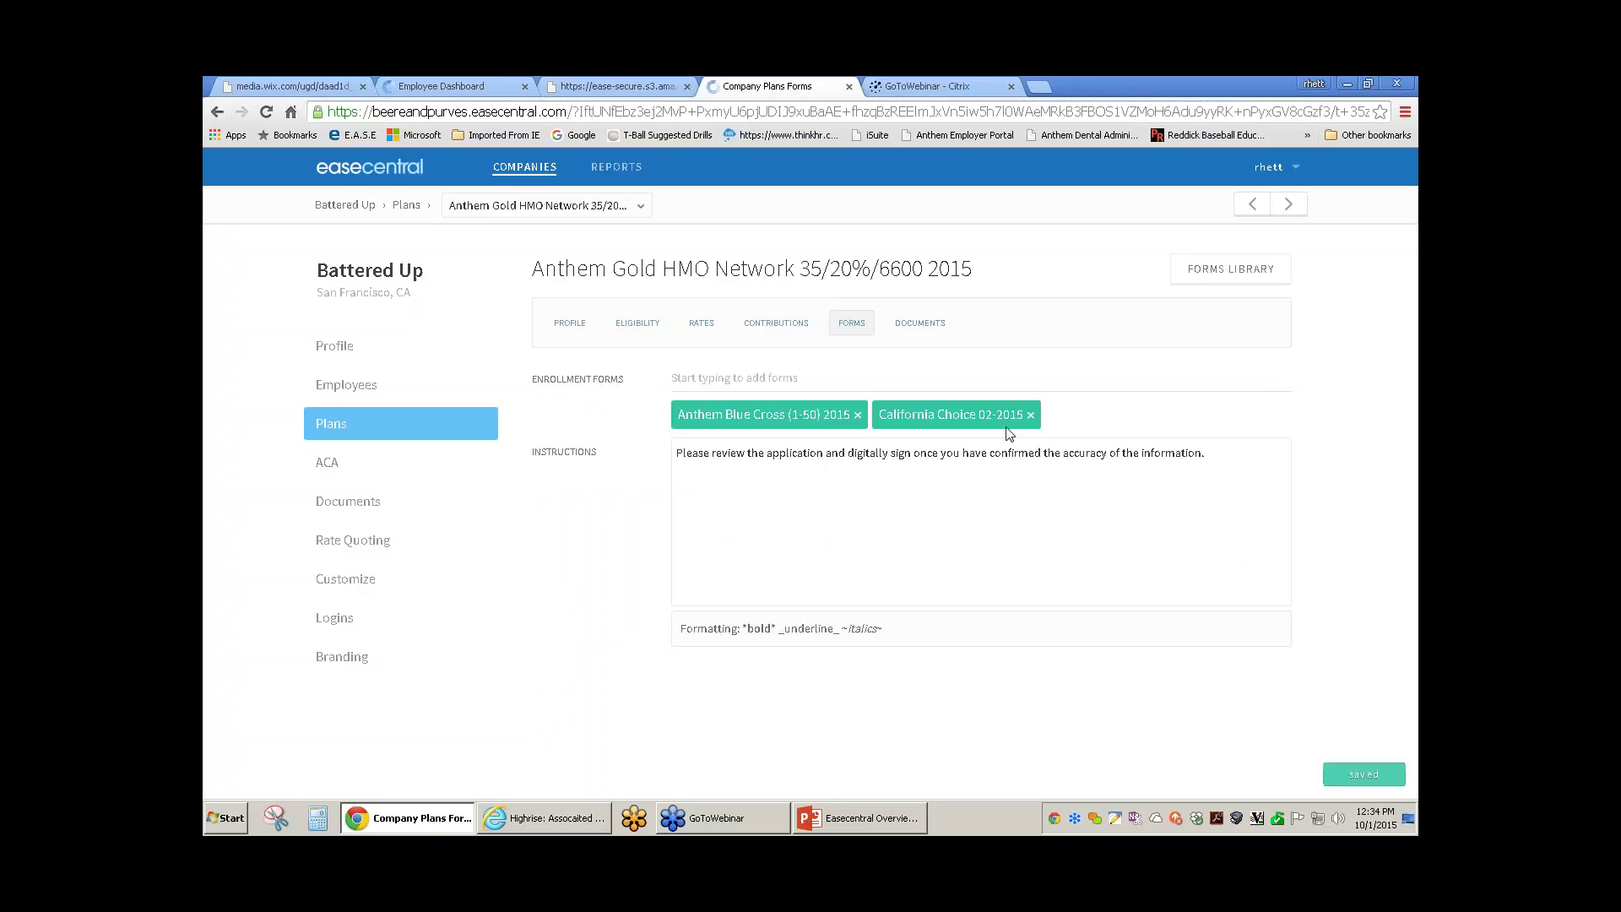
left_click(1031, 414)
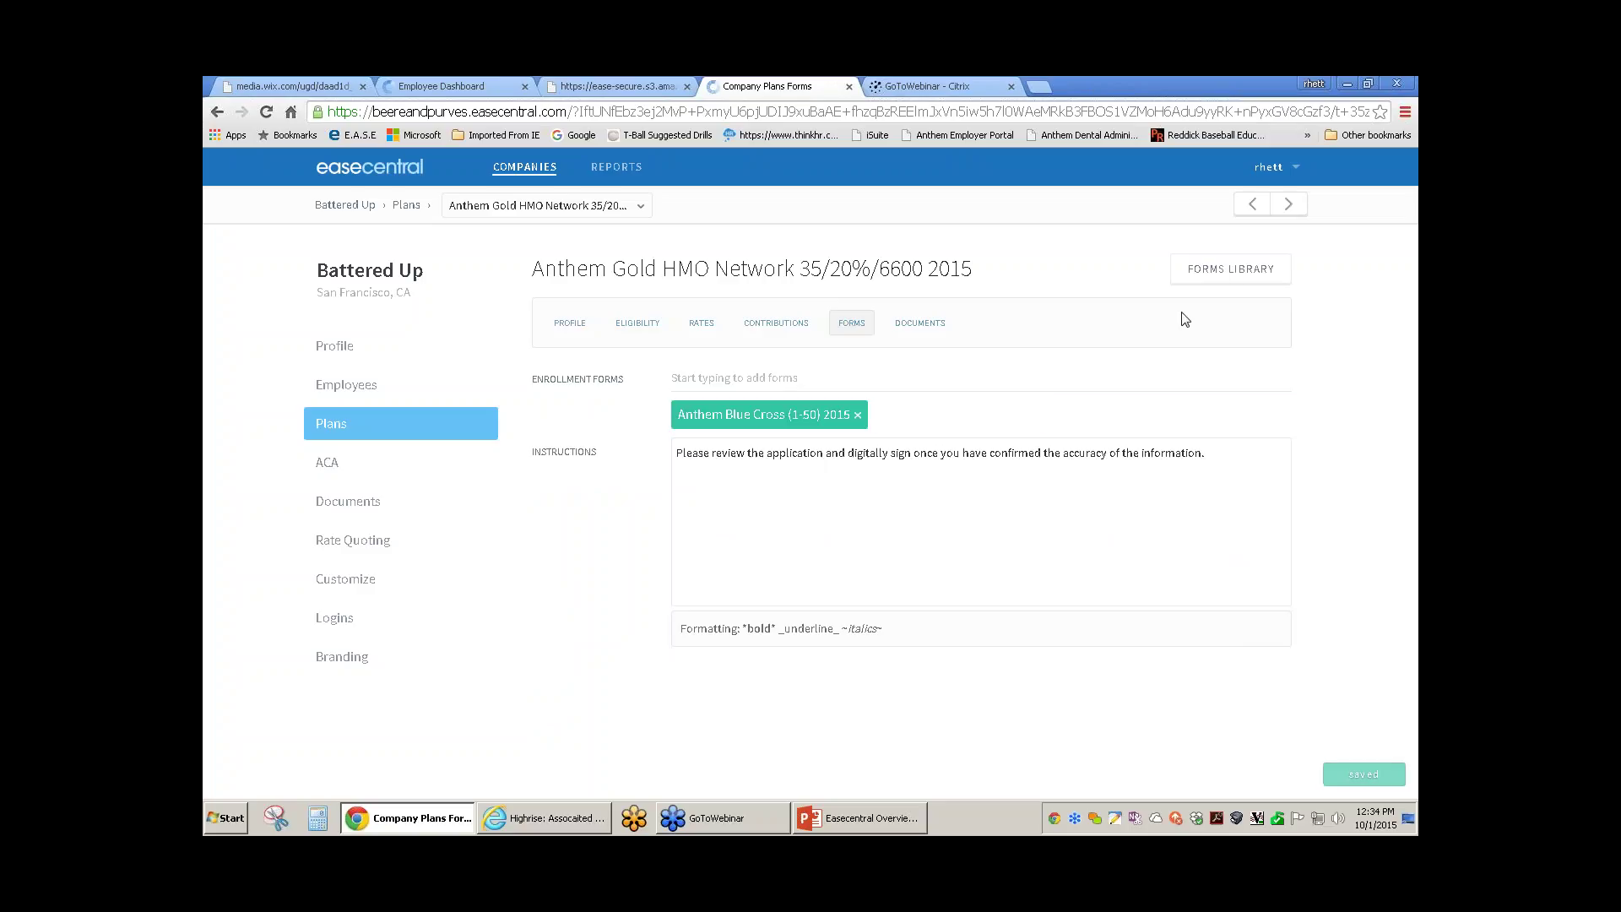
- Open the forms library, filter the employee forms to California, and browse the listed carrier forms
left_click(1218, 272)
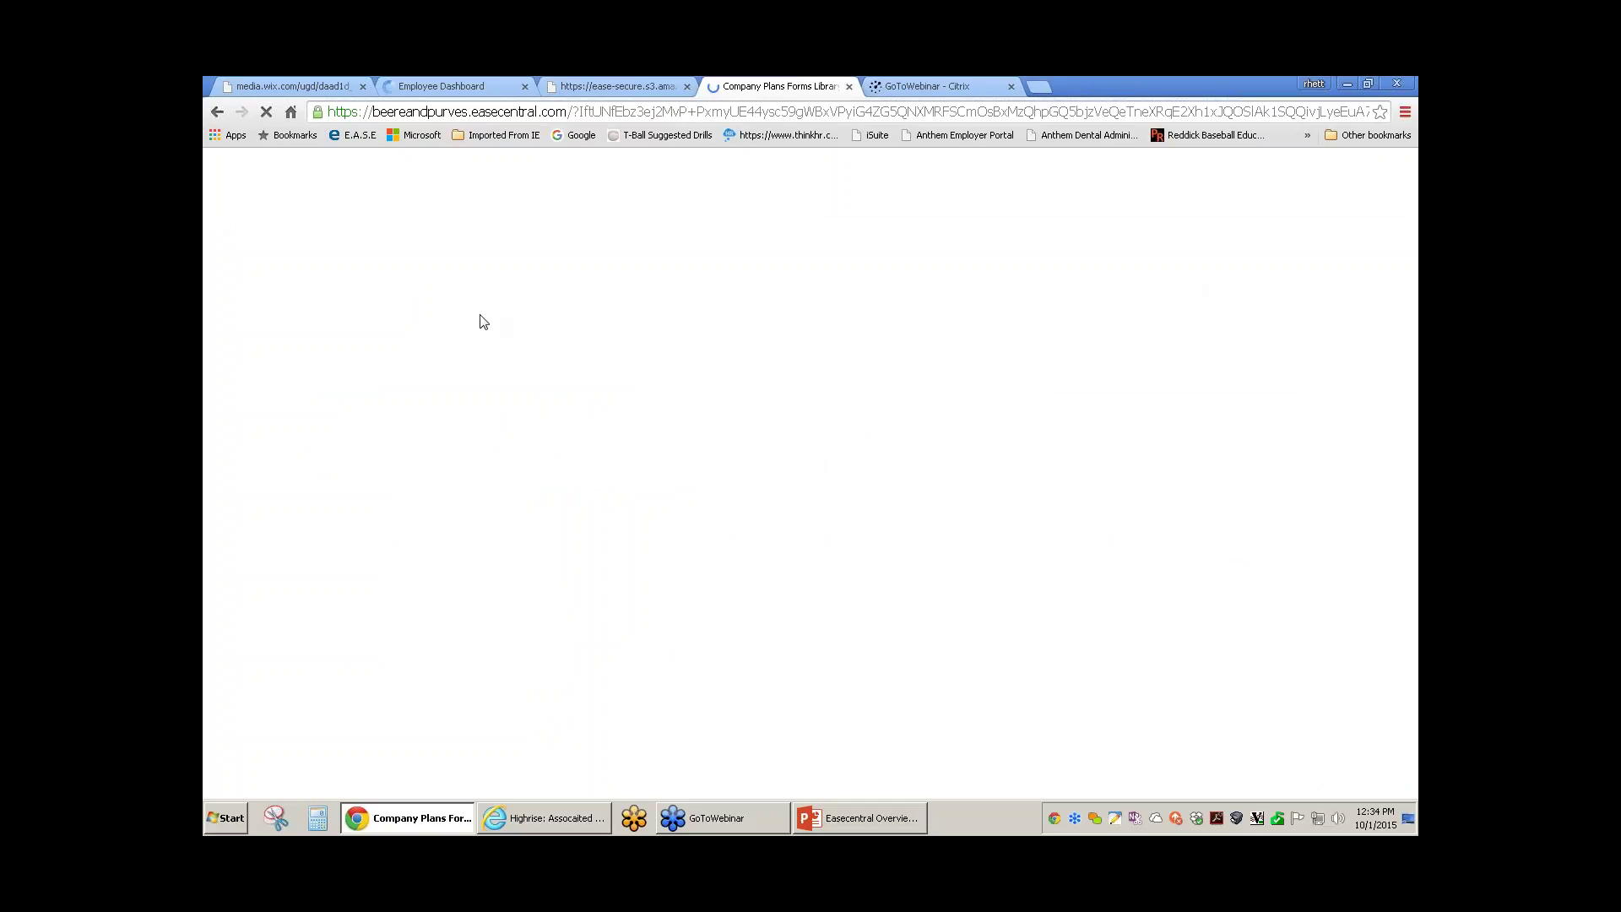
left_click(699, 358)
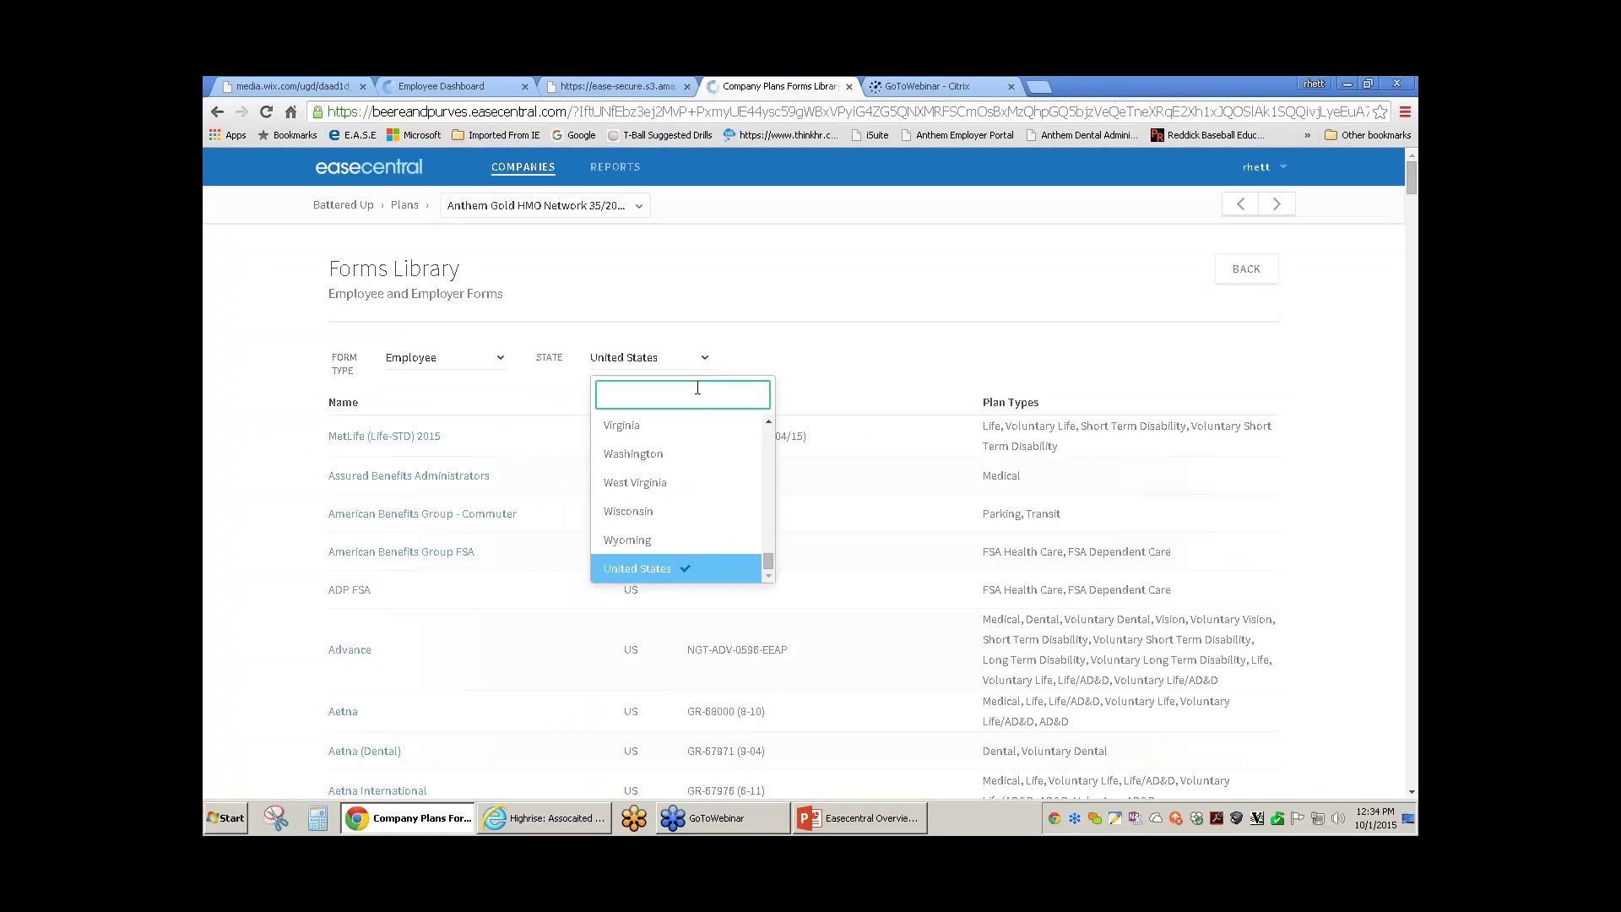
type("ca")
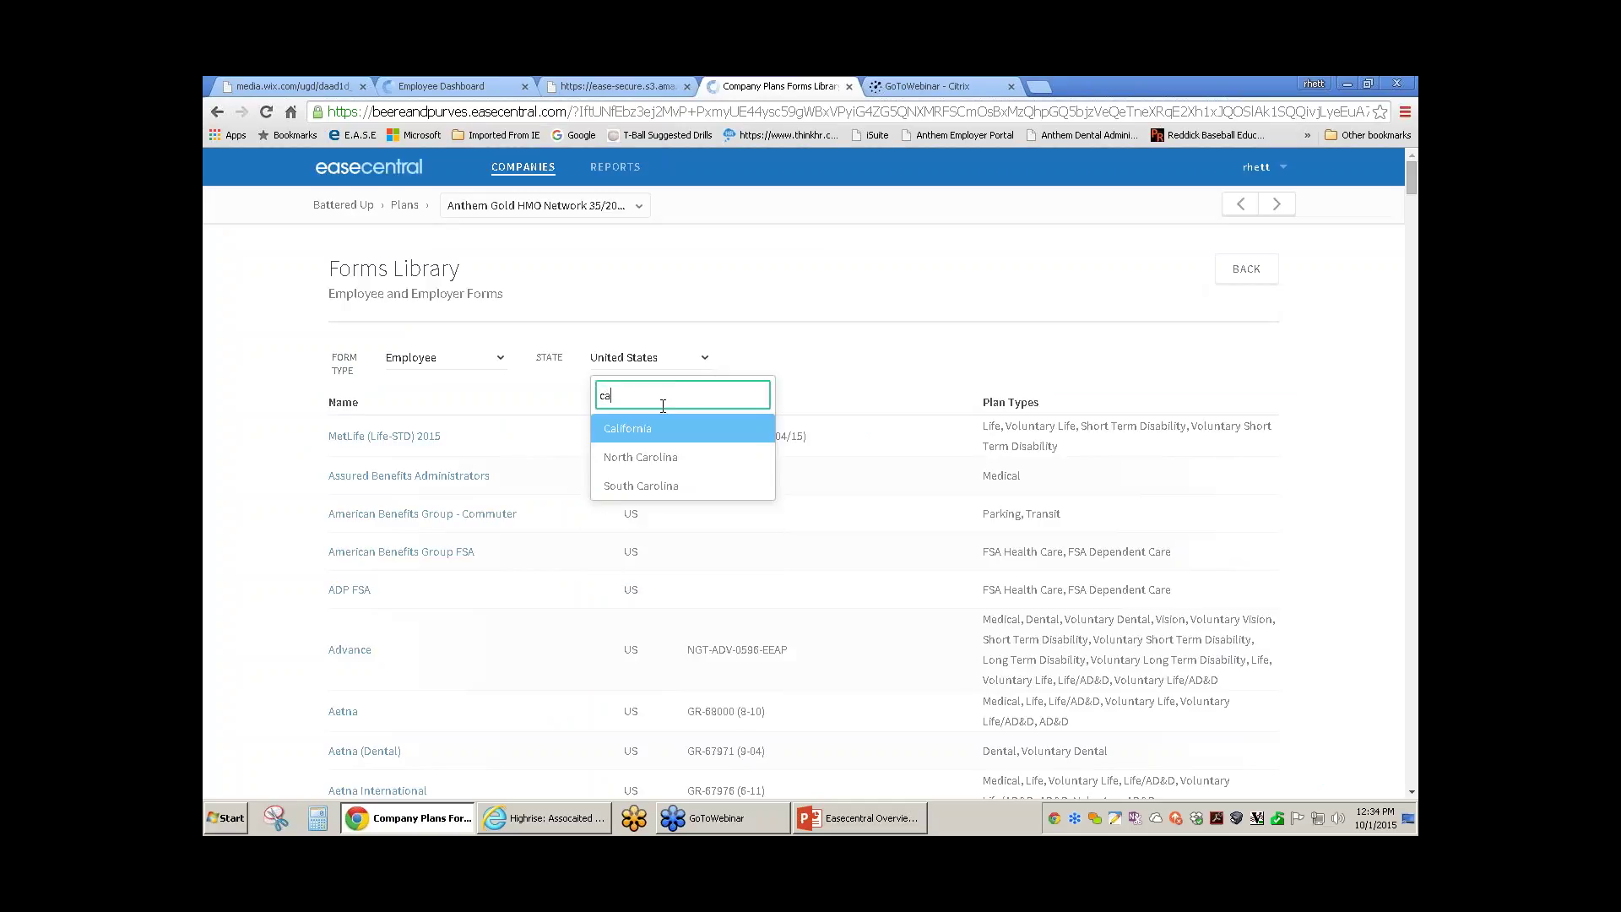
left_click(652, 431)
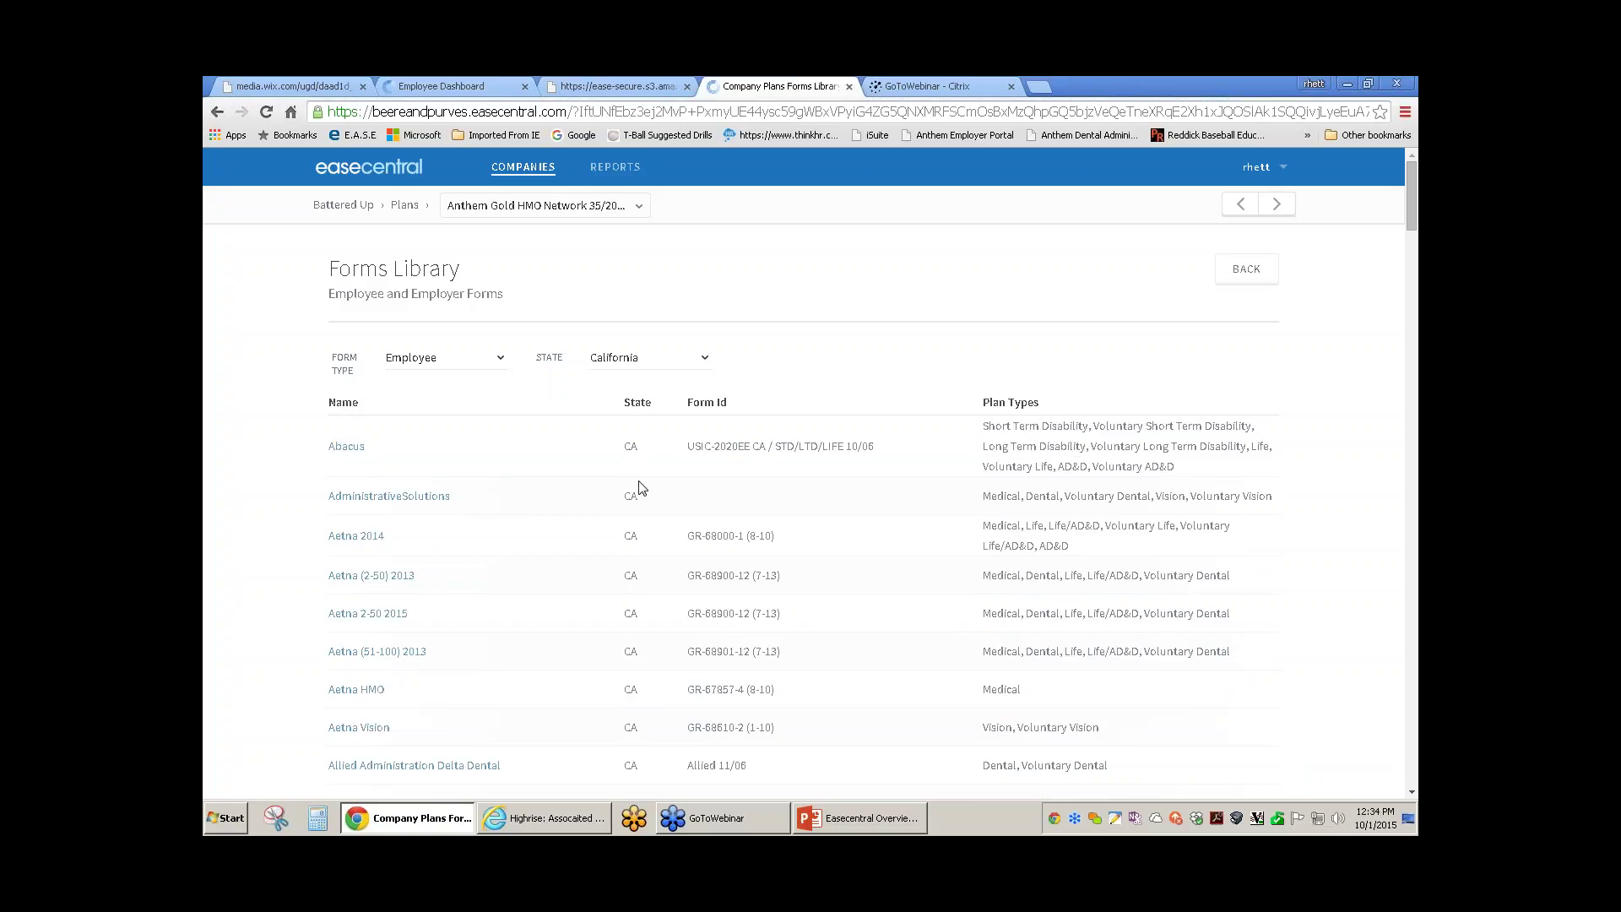
scroll(639, 488, "down", 1)
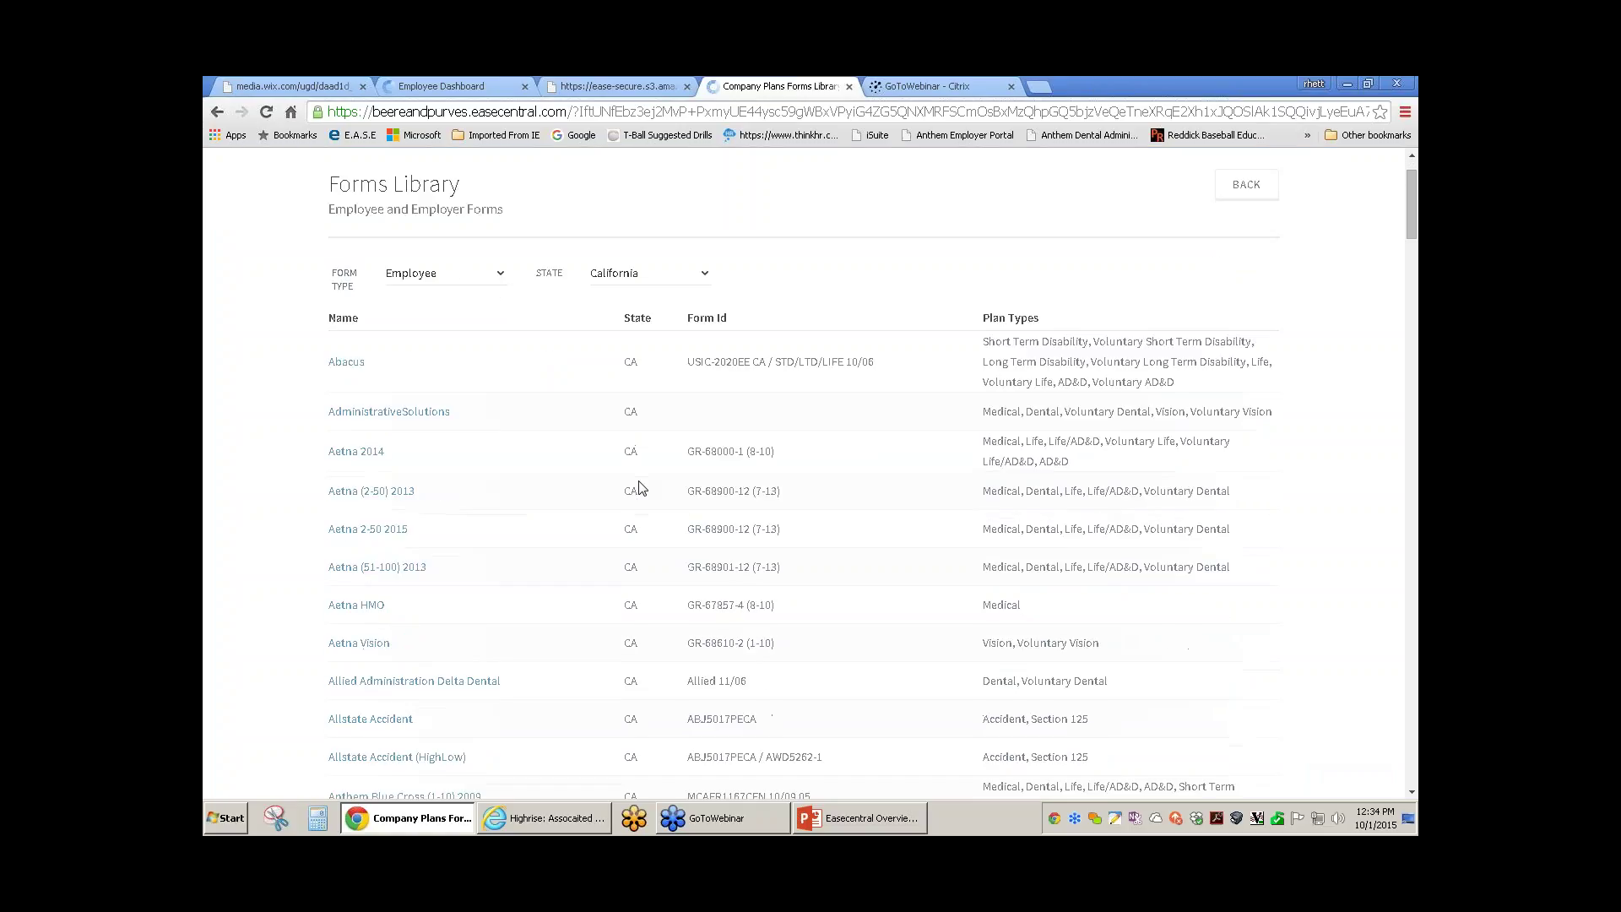
scroll(639, 488, "down", 5)
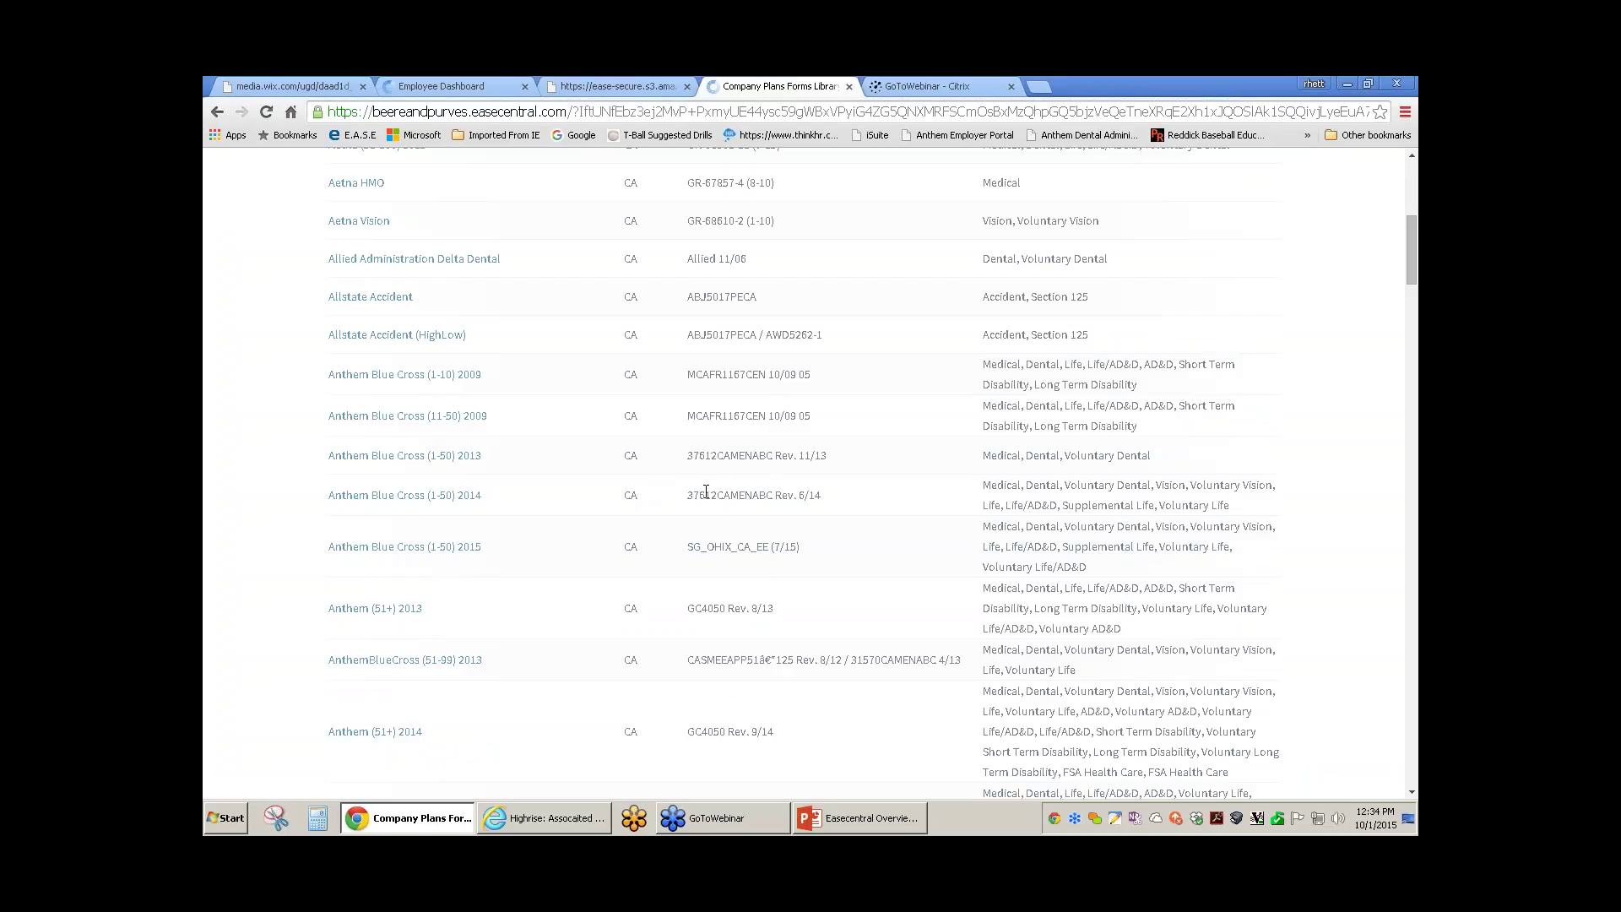
scroll(706, 492, "up", 10)
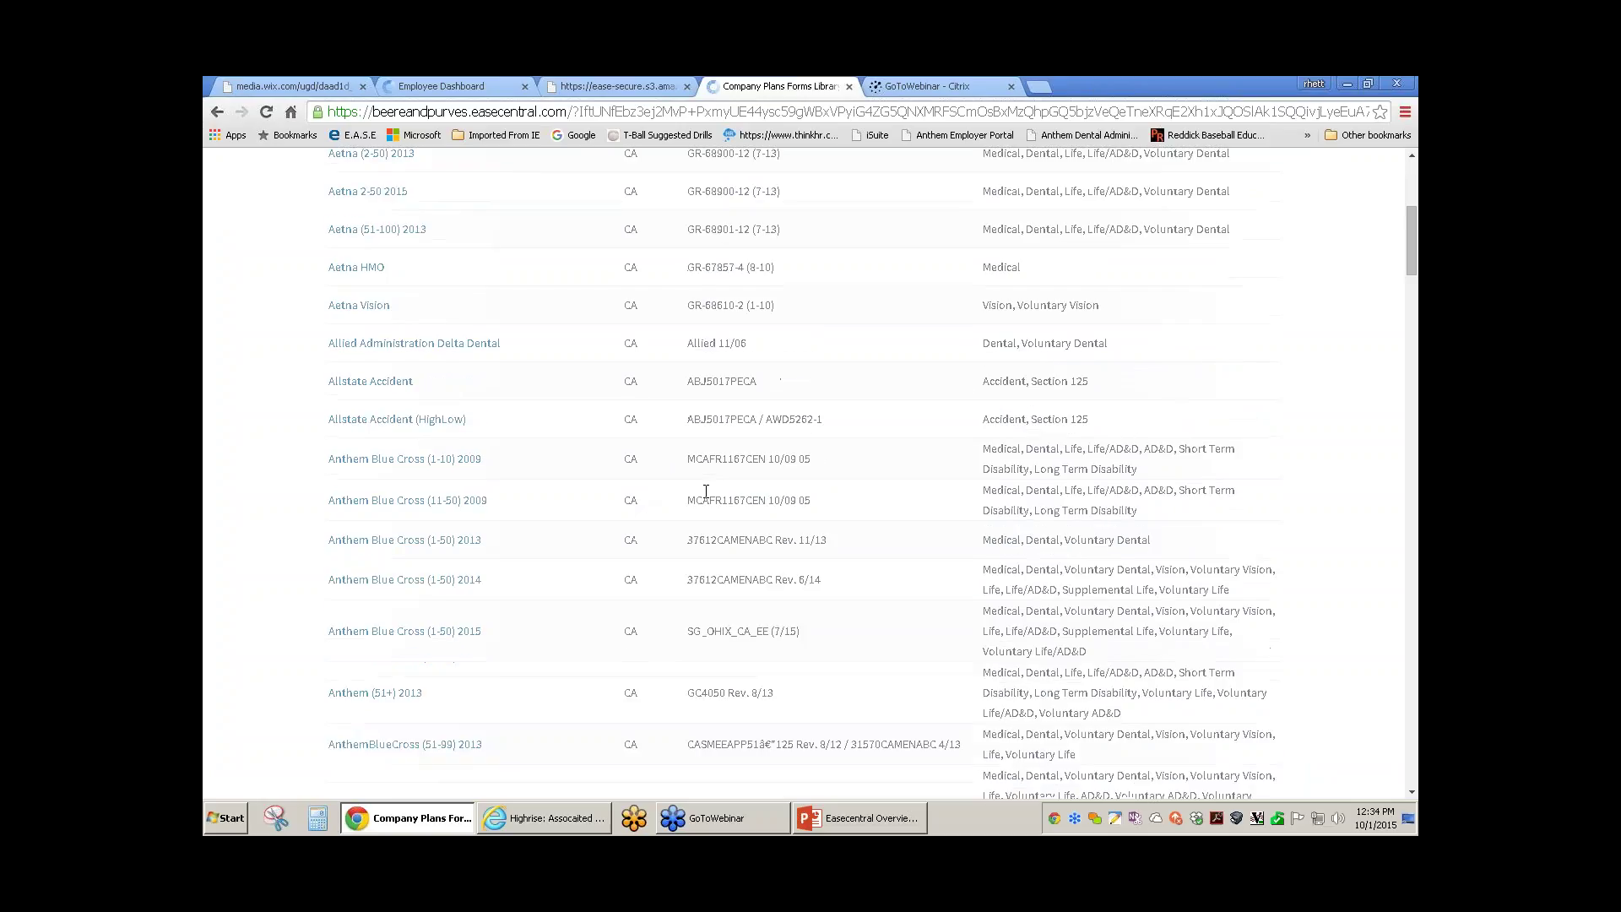
- Return from the forms library to the Anthem Gold HMO plan and review its attached documents
left_click(1249, 266)
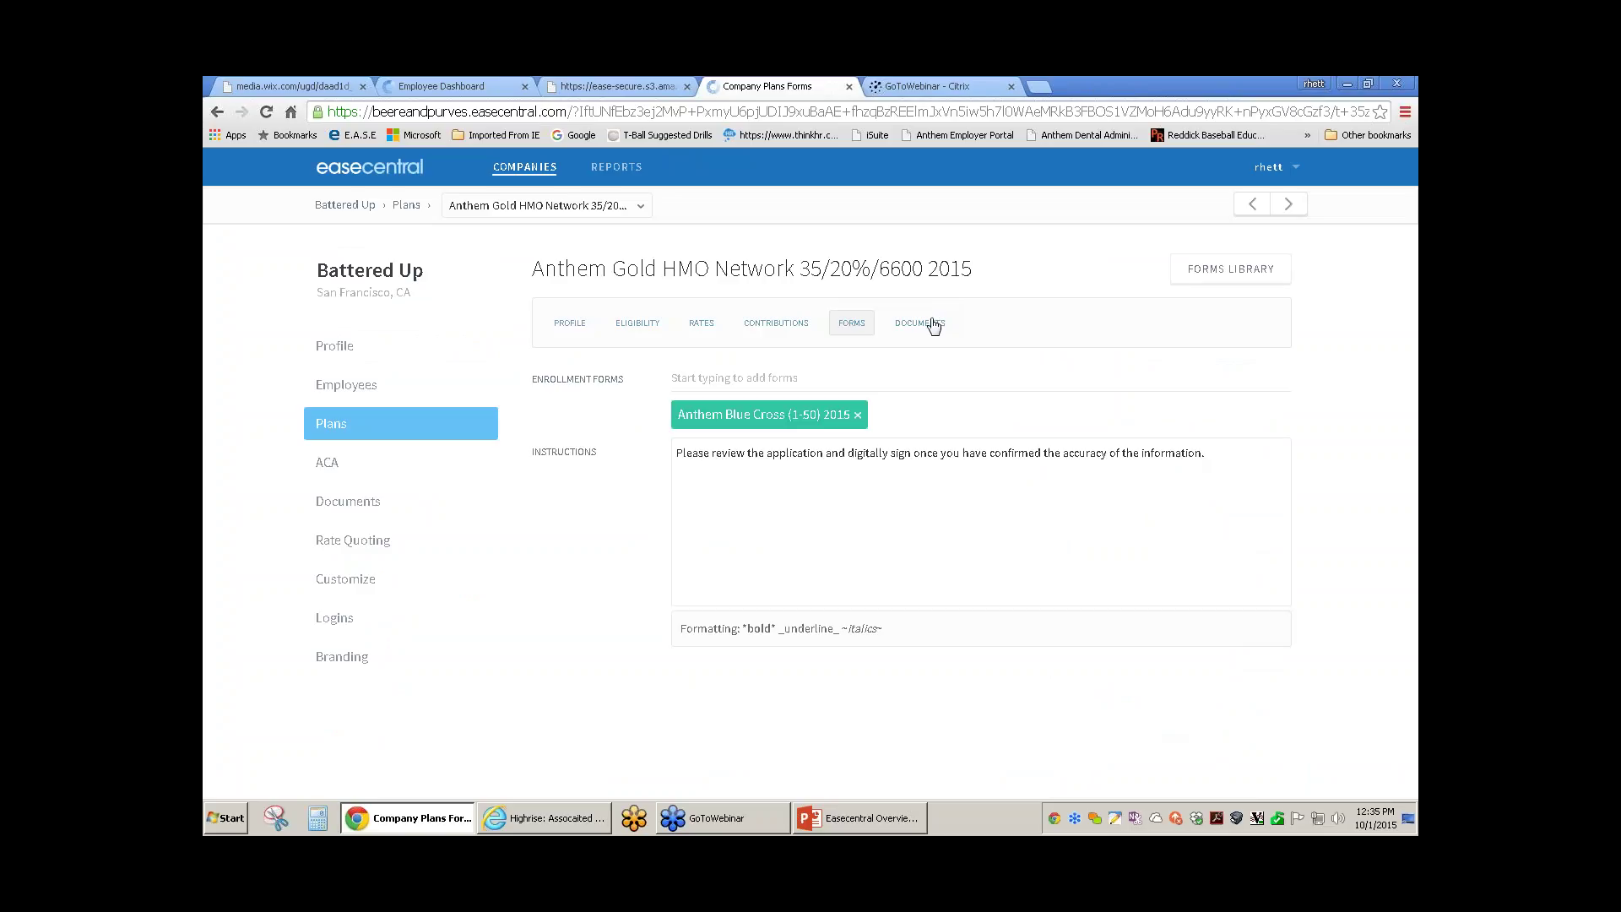
left_click(927, 328)
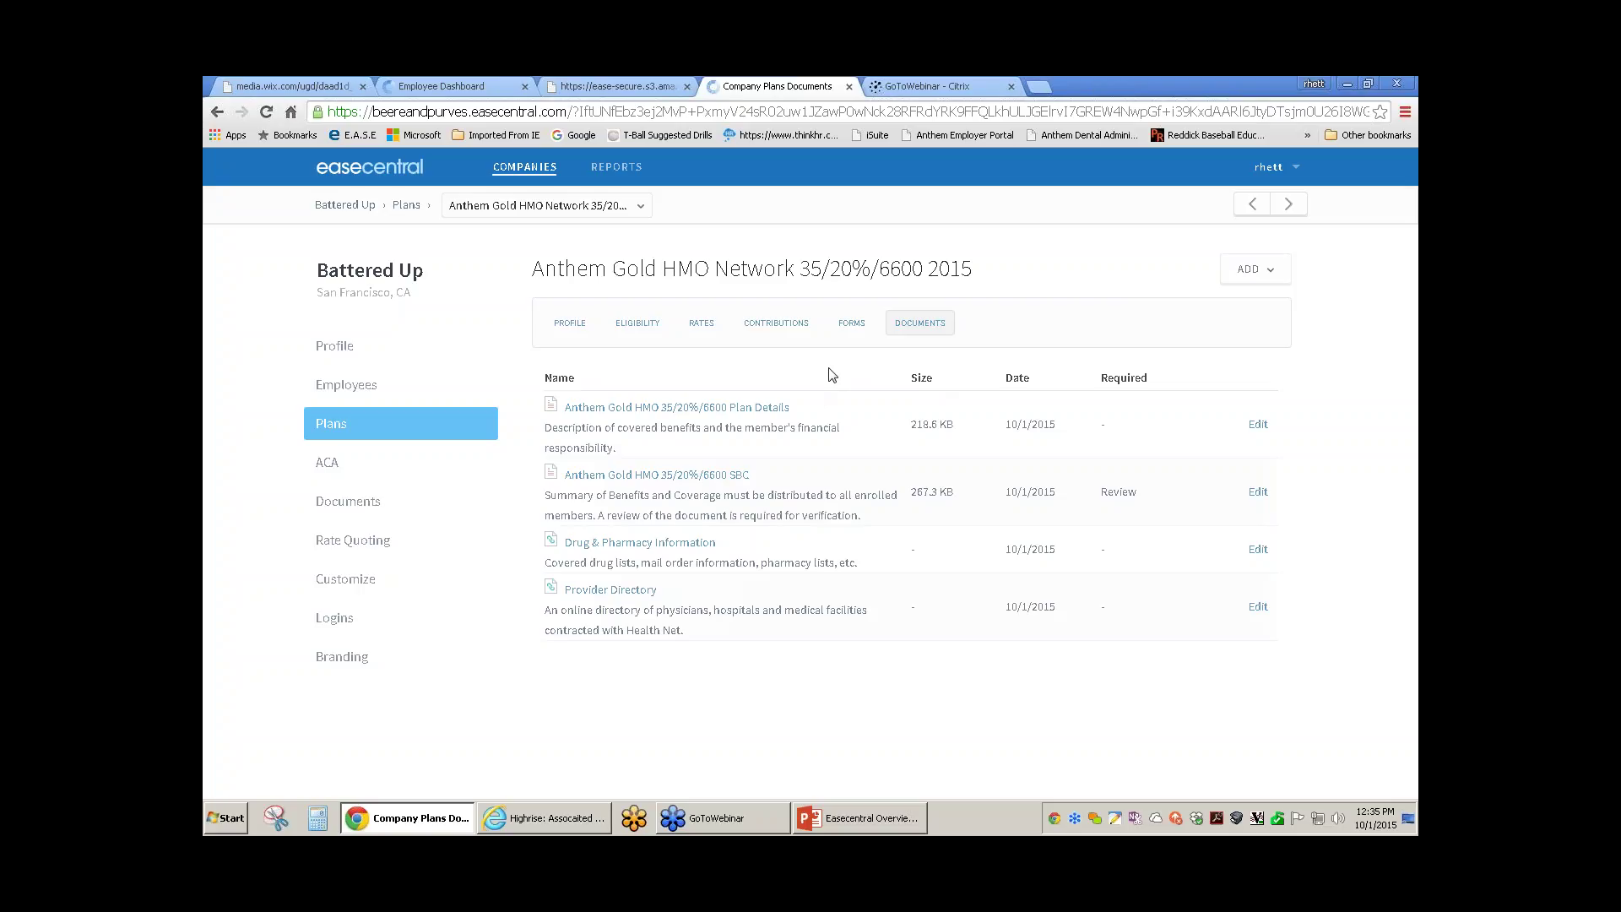
- Review the company's ACA dashboard with its monthly overview, and open the ACA employee list
left_click(328, 464)
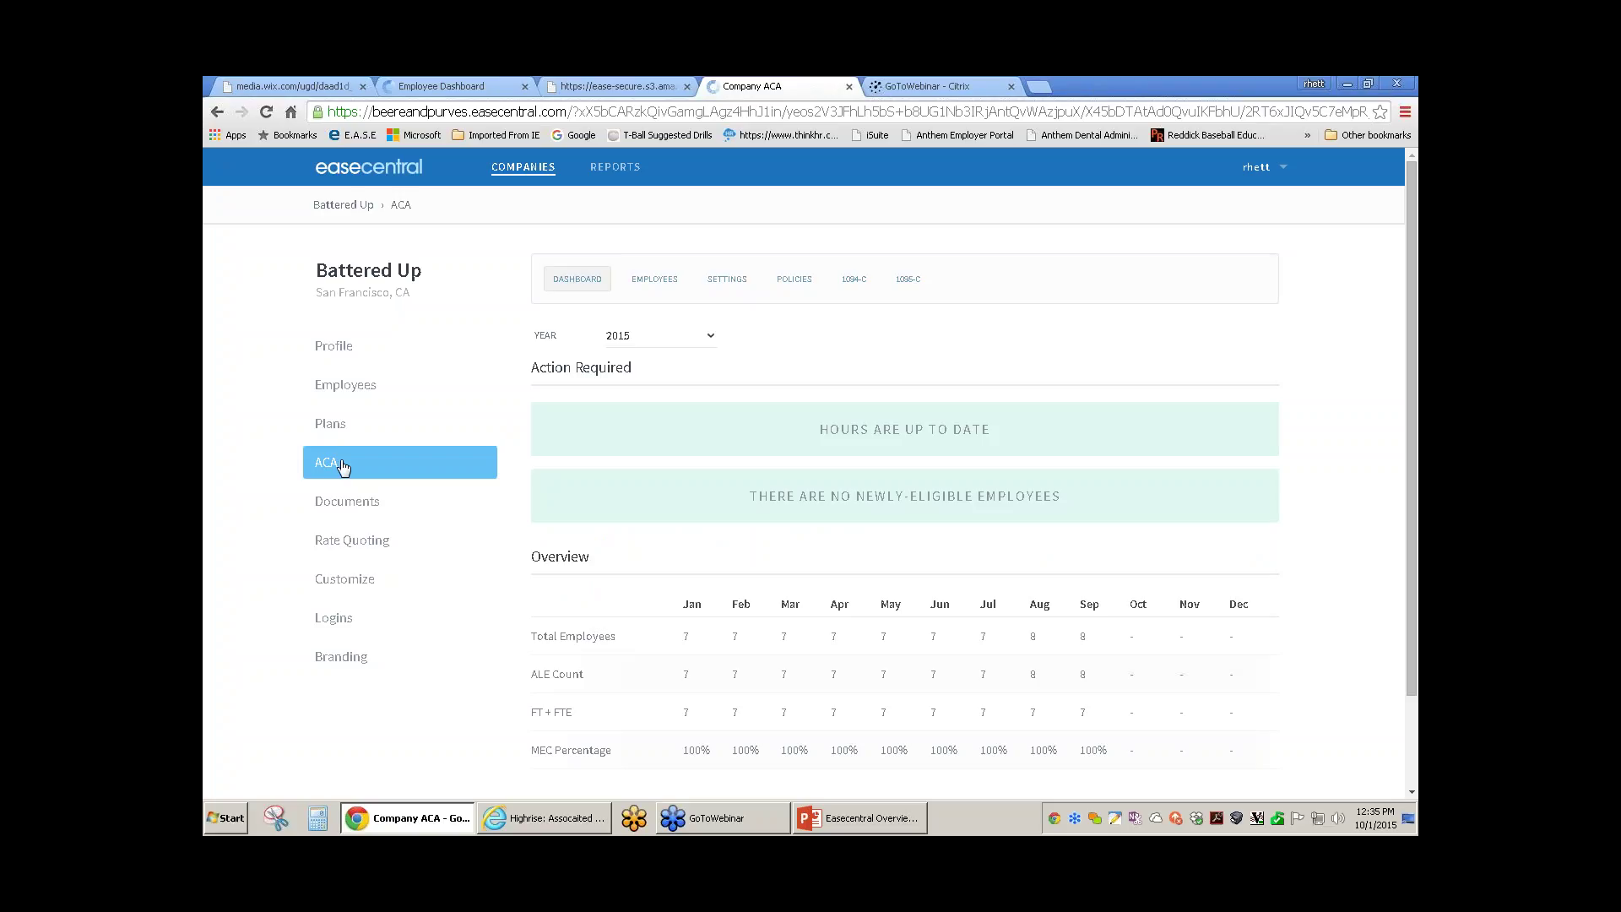
scroll(342, 467, "down", 1)
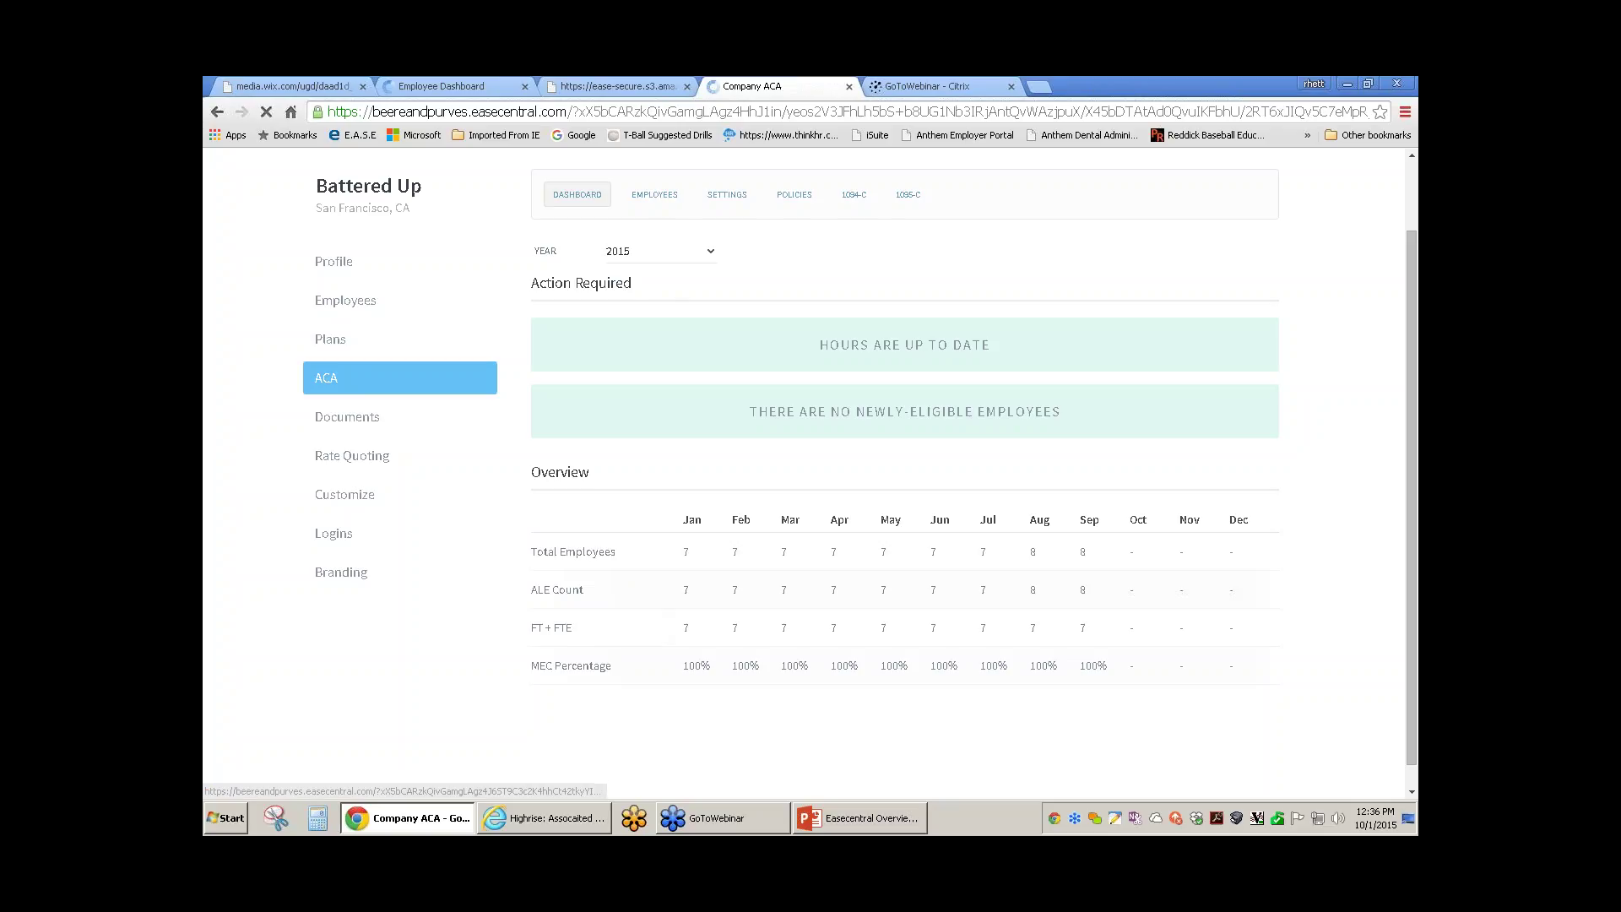
left_click(656, 196)
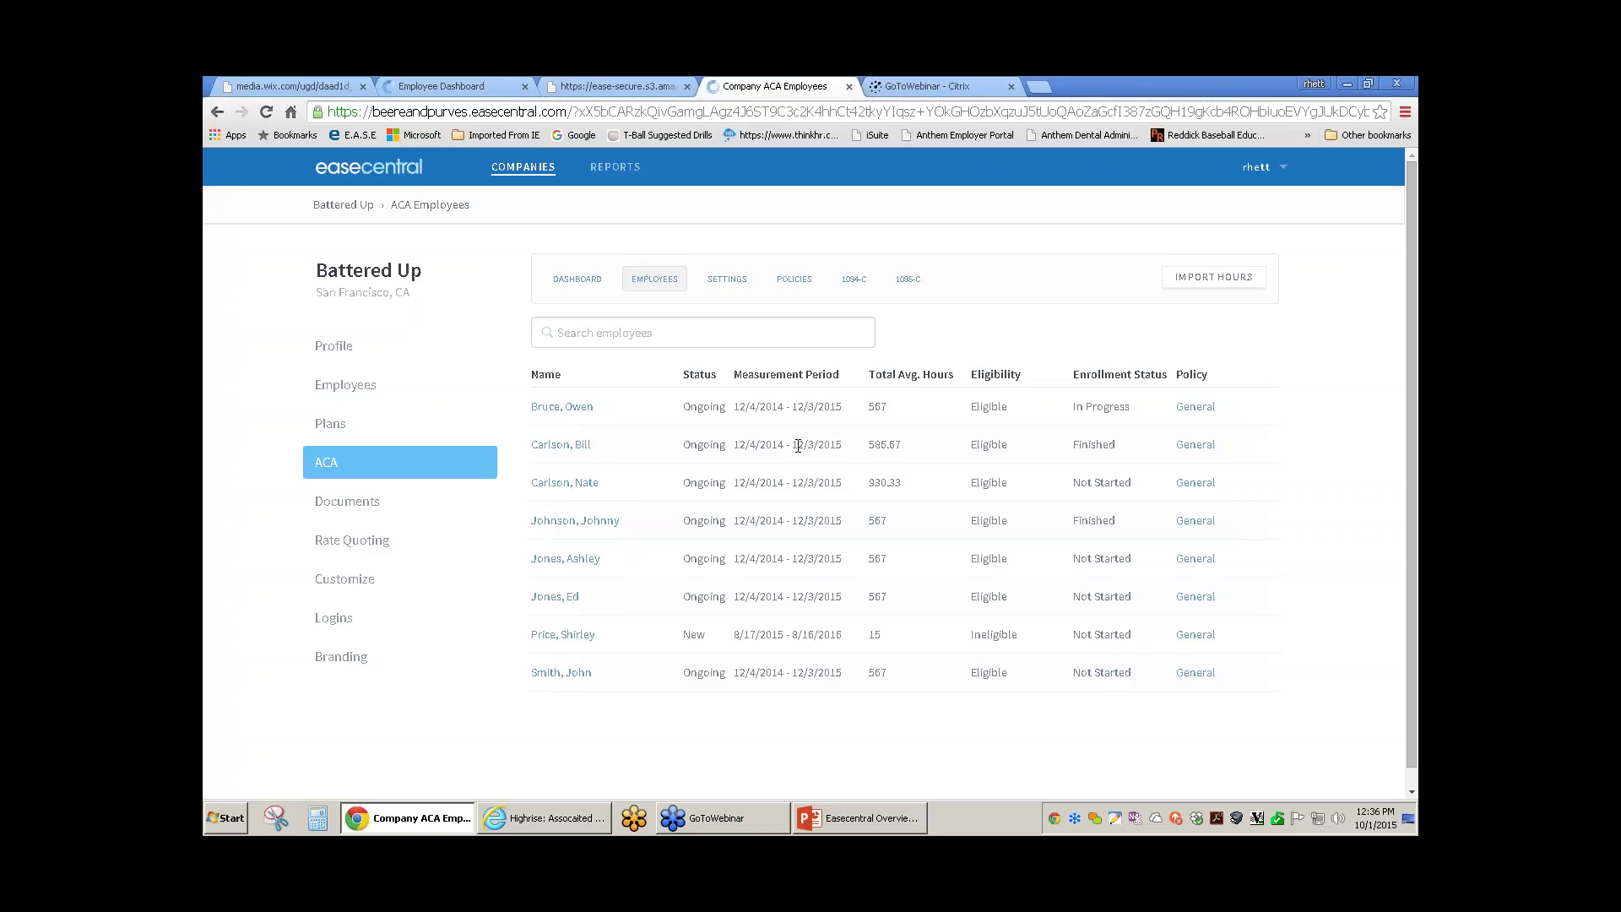
- Review the ACA company settings and examine the General policy's eligibilities, measurement and stability periods, and dates
left_click(732, 280)
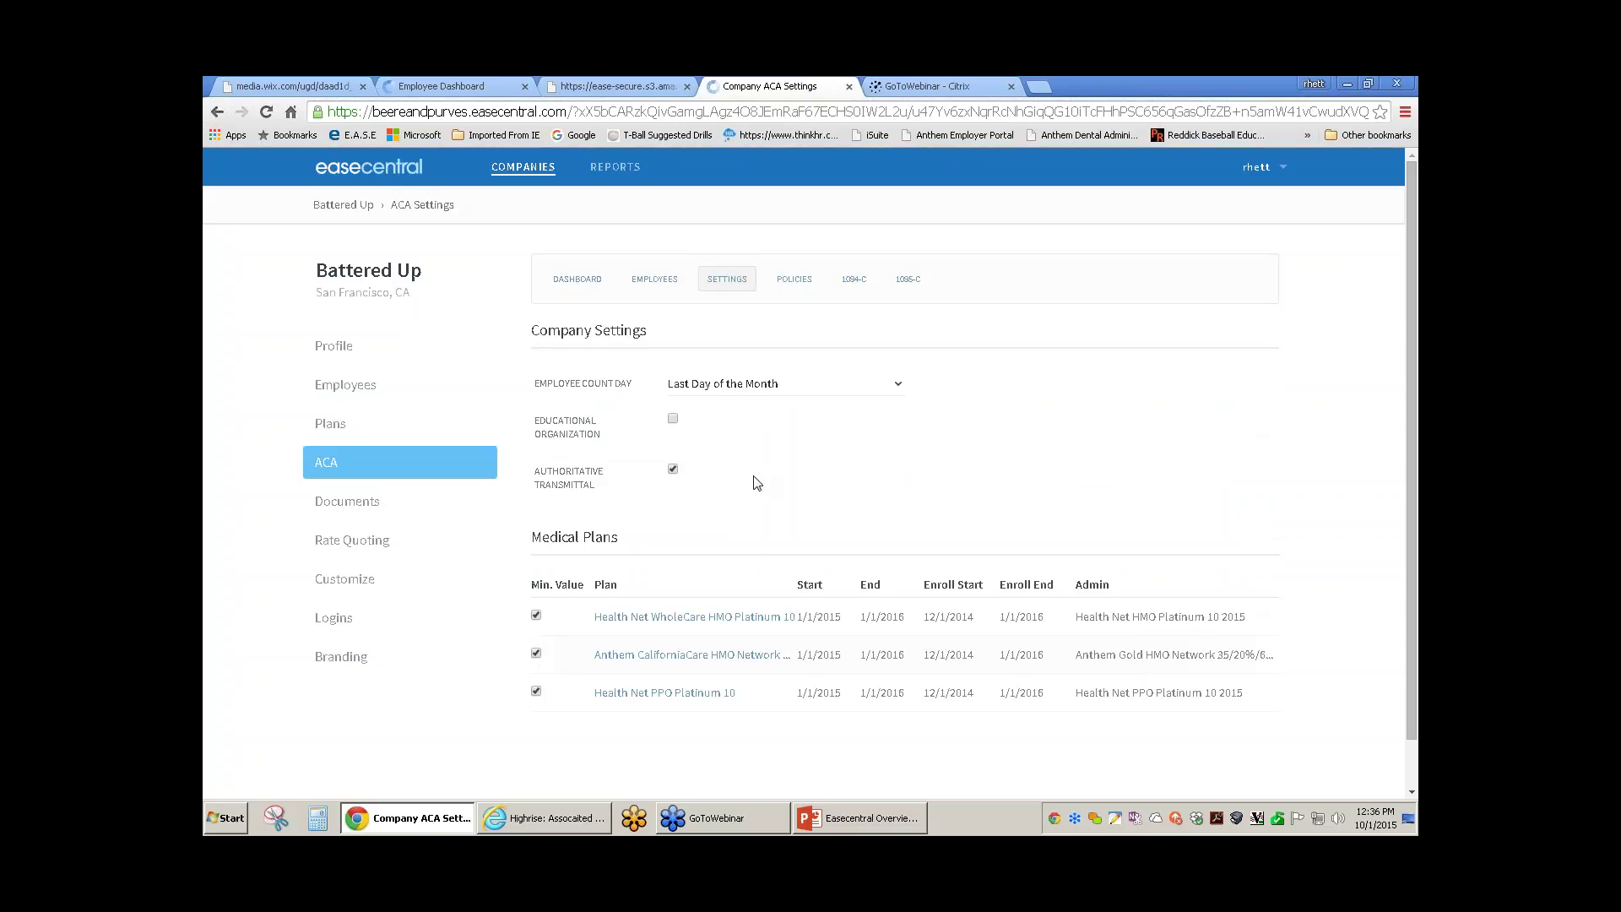
scroll(758, 483, "down", 1)
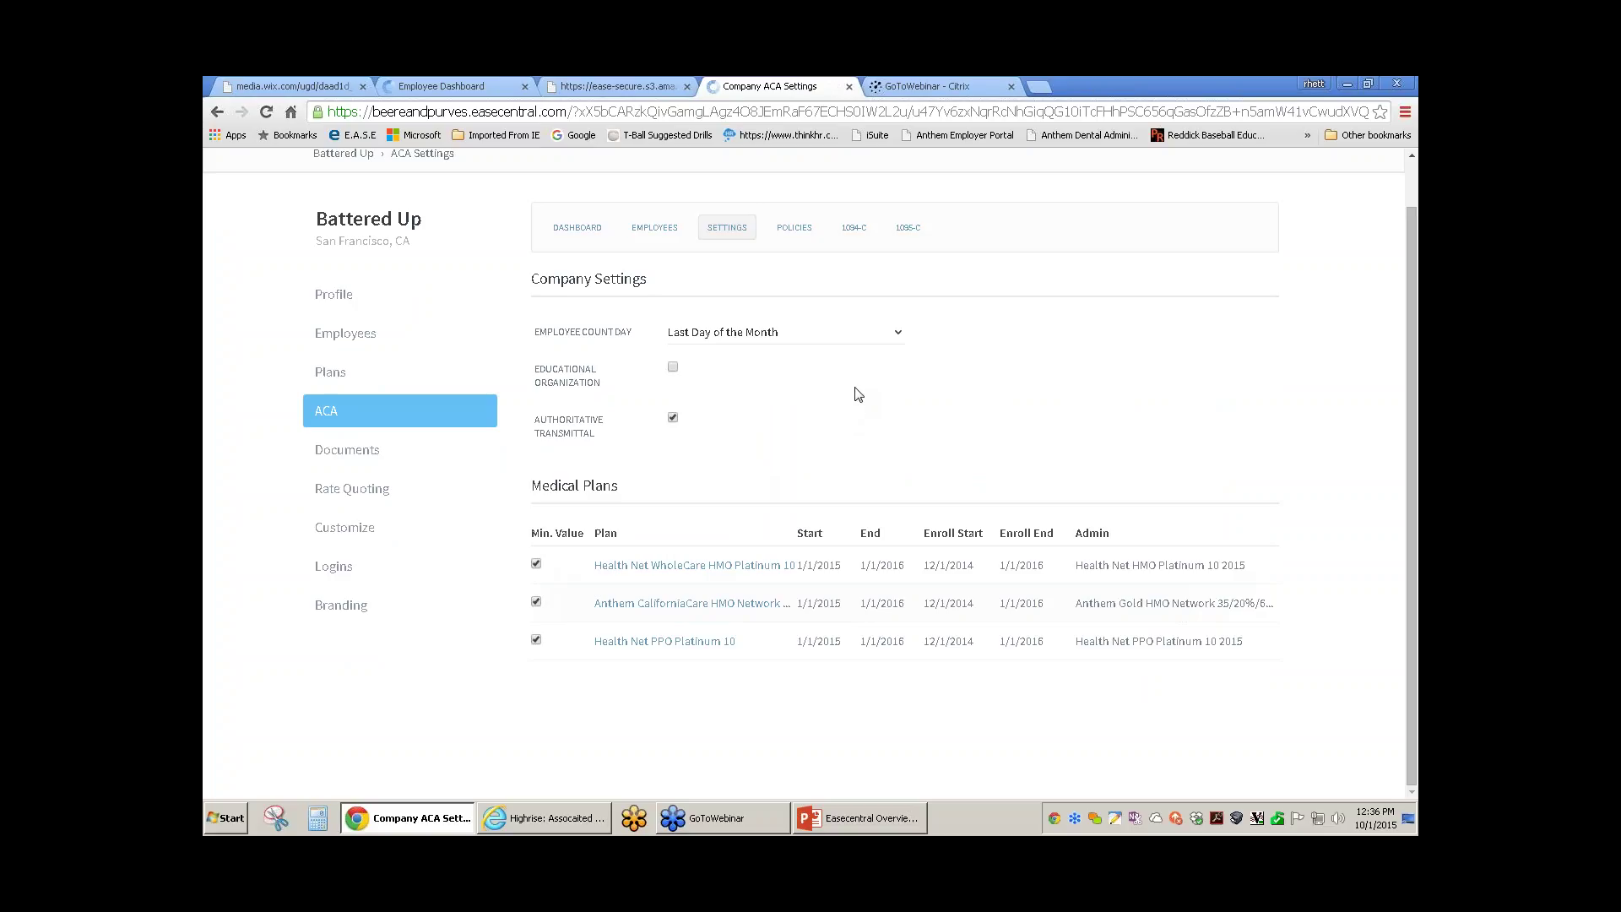
left_click(794, 230)
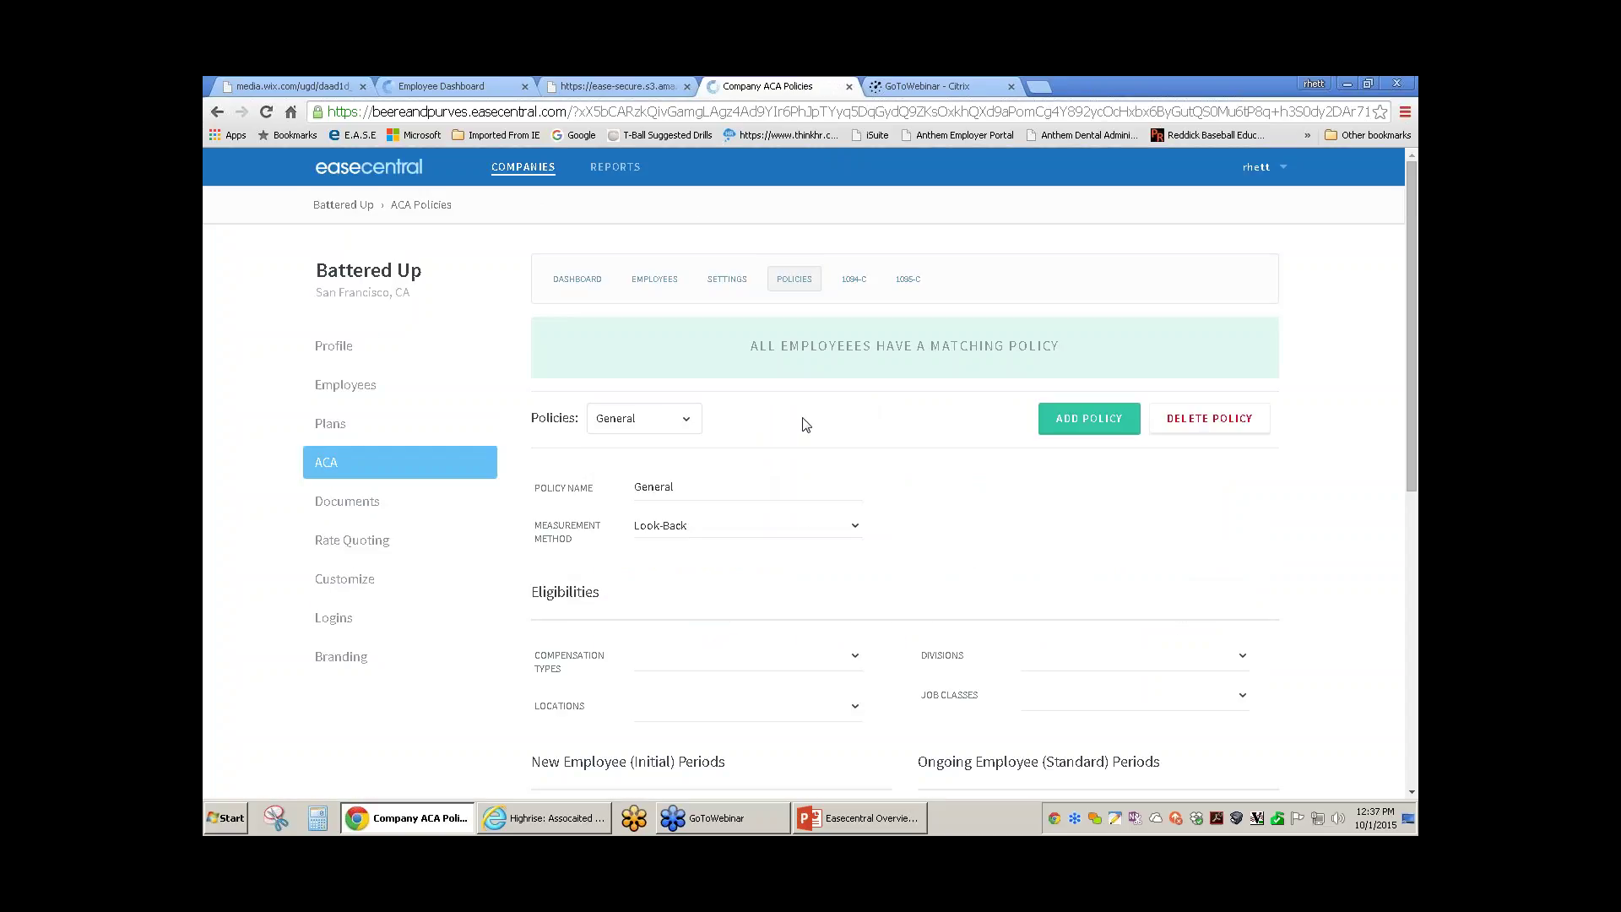
scroll(804, 425, "down", 1)
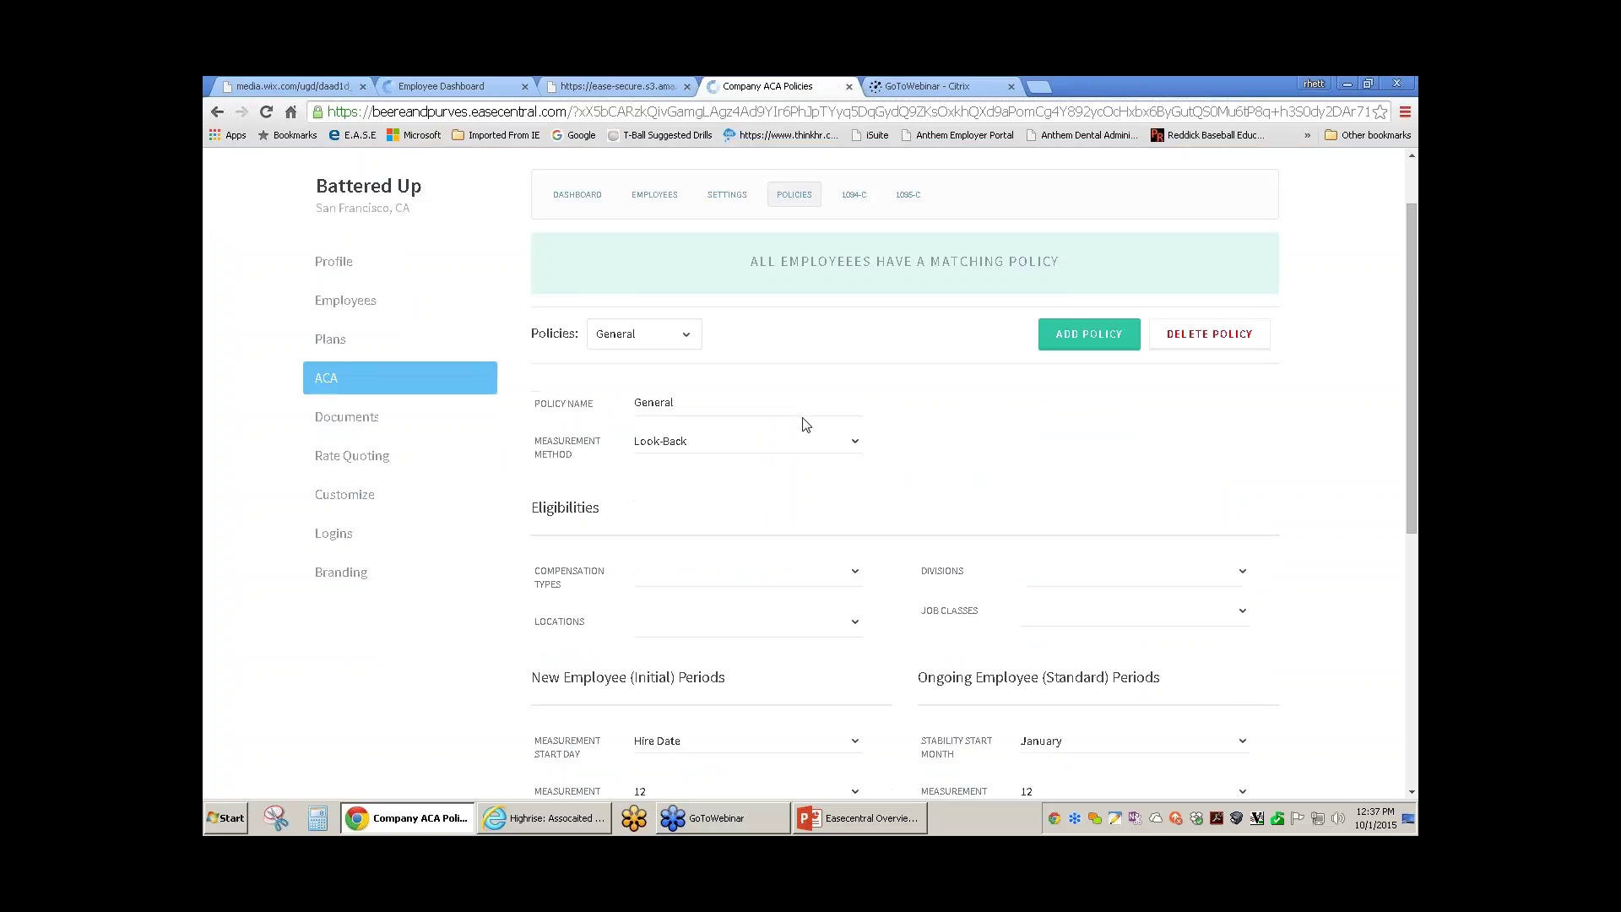
scroll(804, 424, "down", 5)
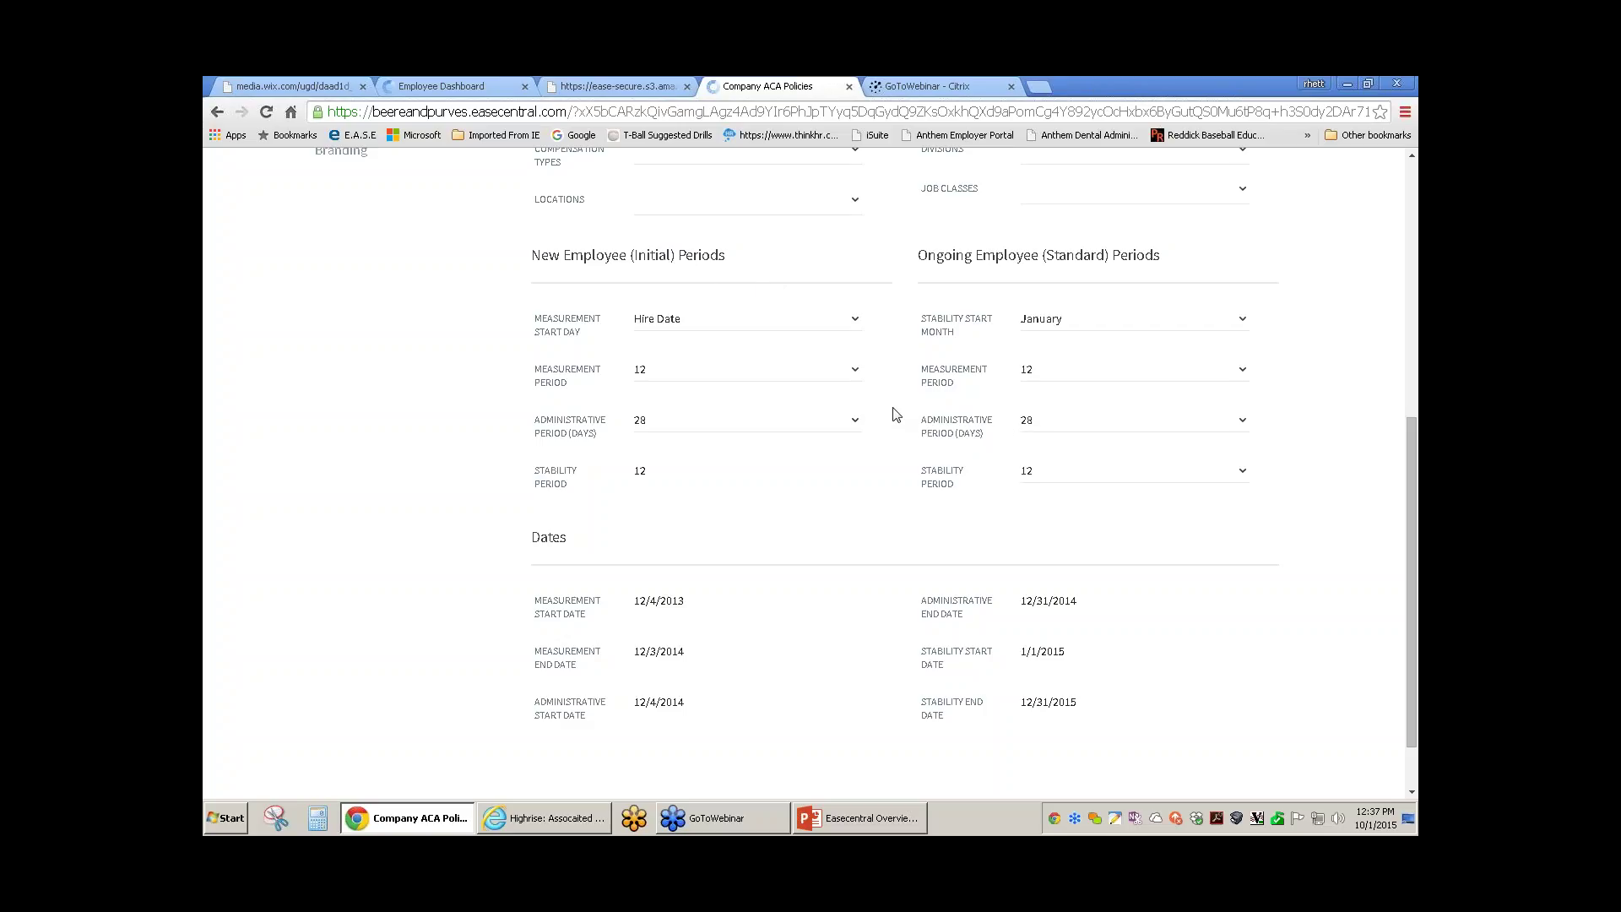
scroll(896, 408, "up", 1)
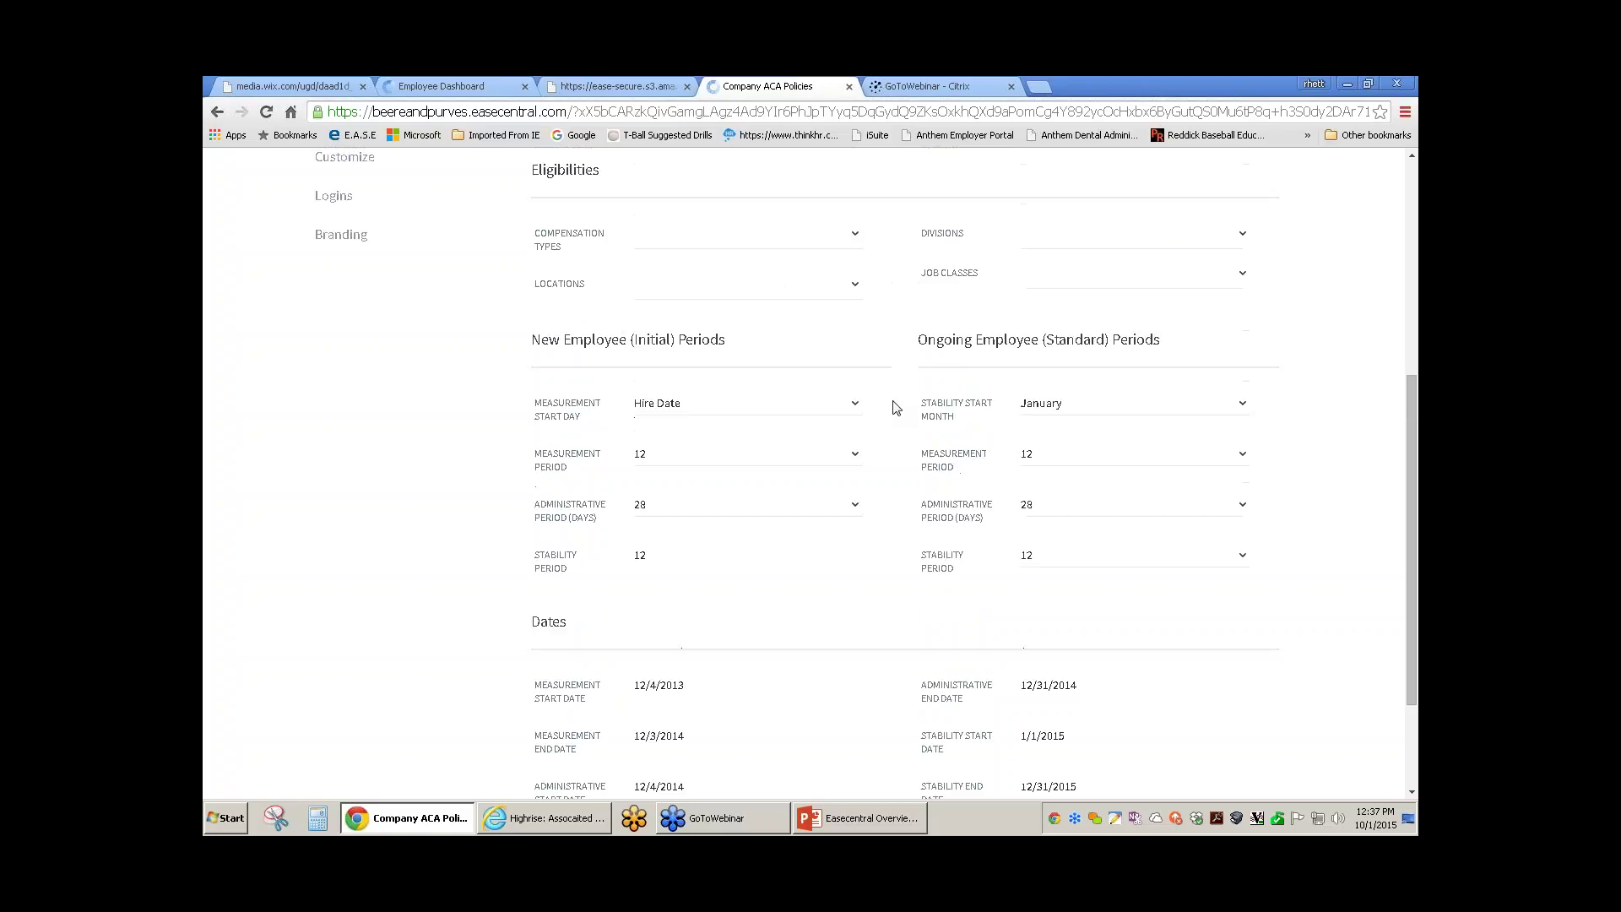
scroll(896, 408, "up", 4)
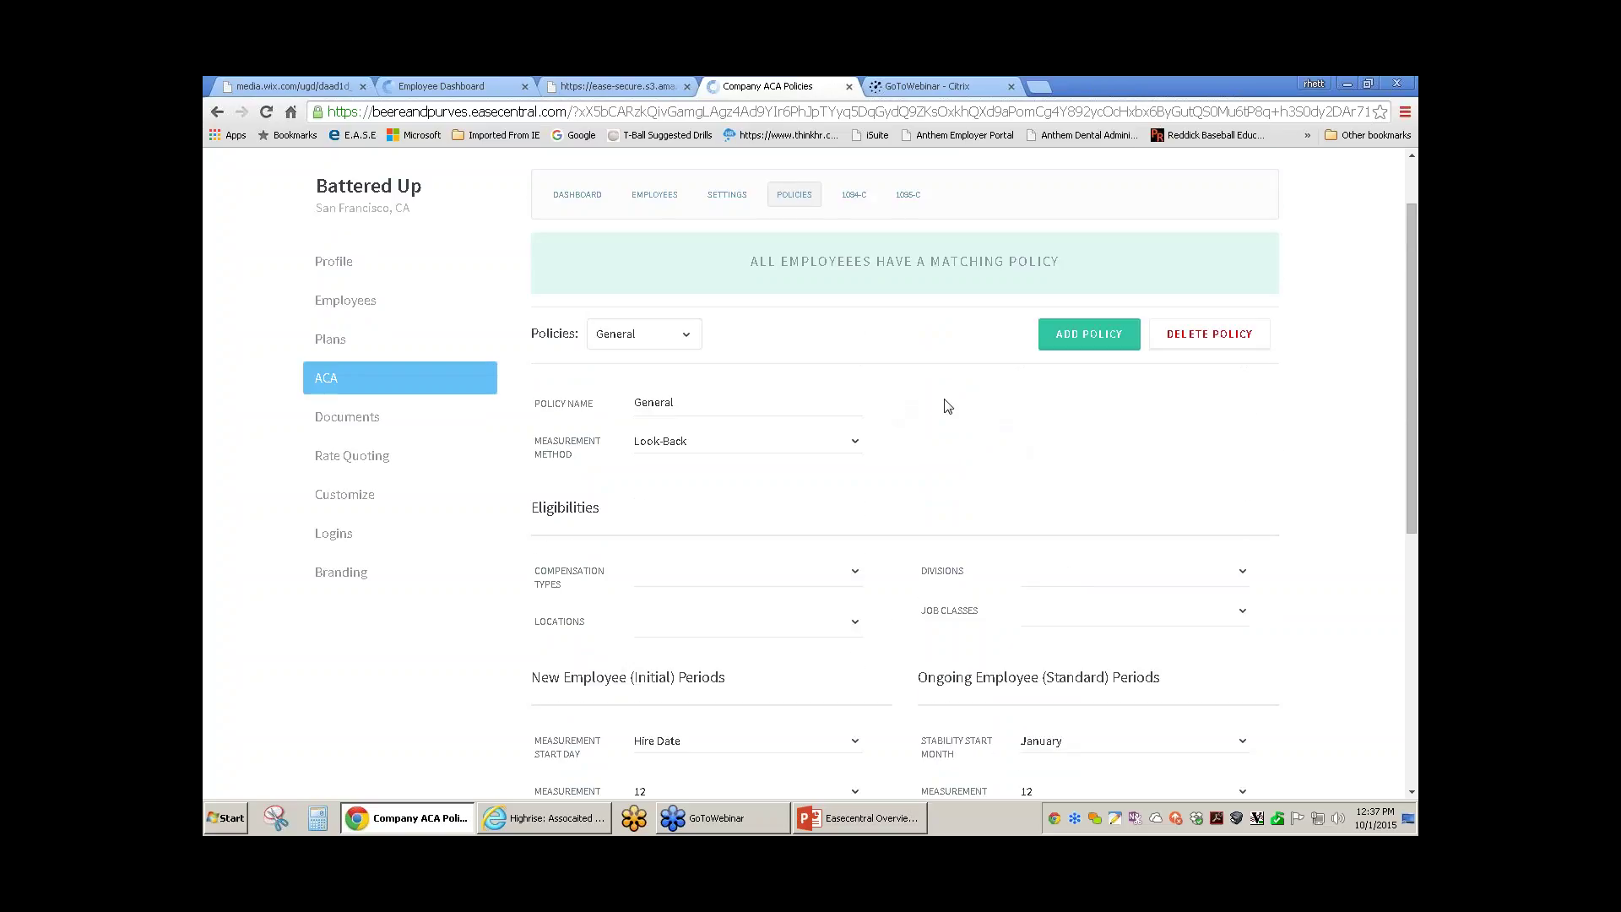
scroll(931, 403, "up", 1)
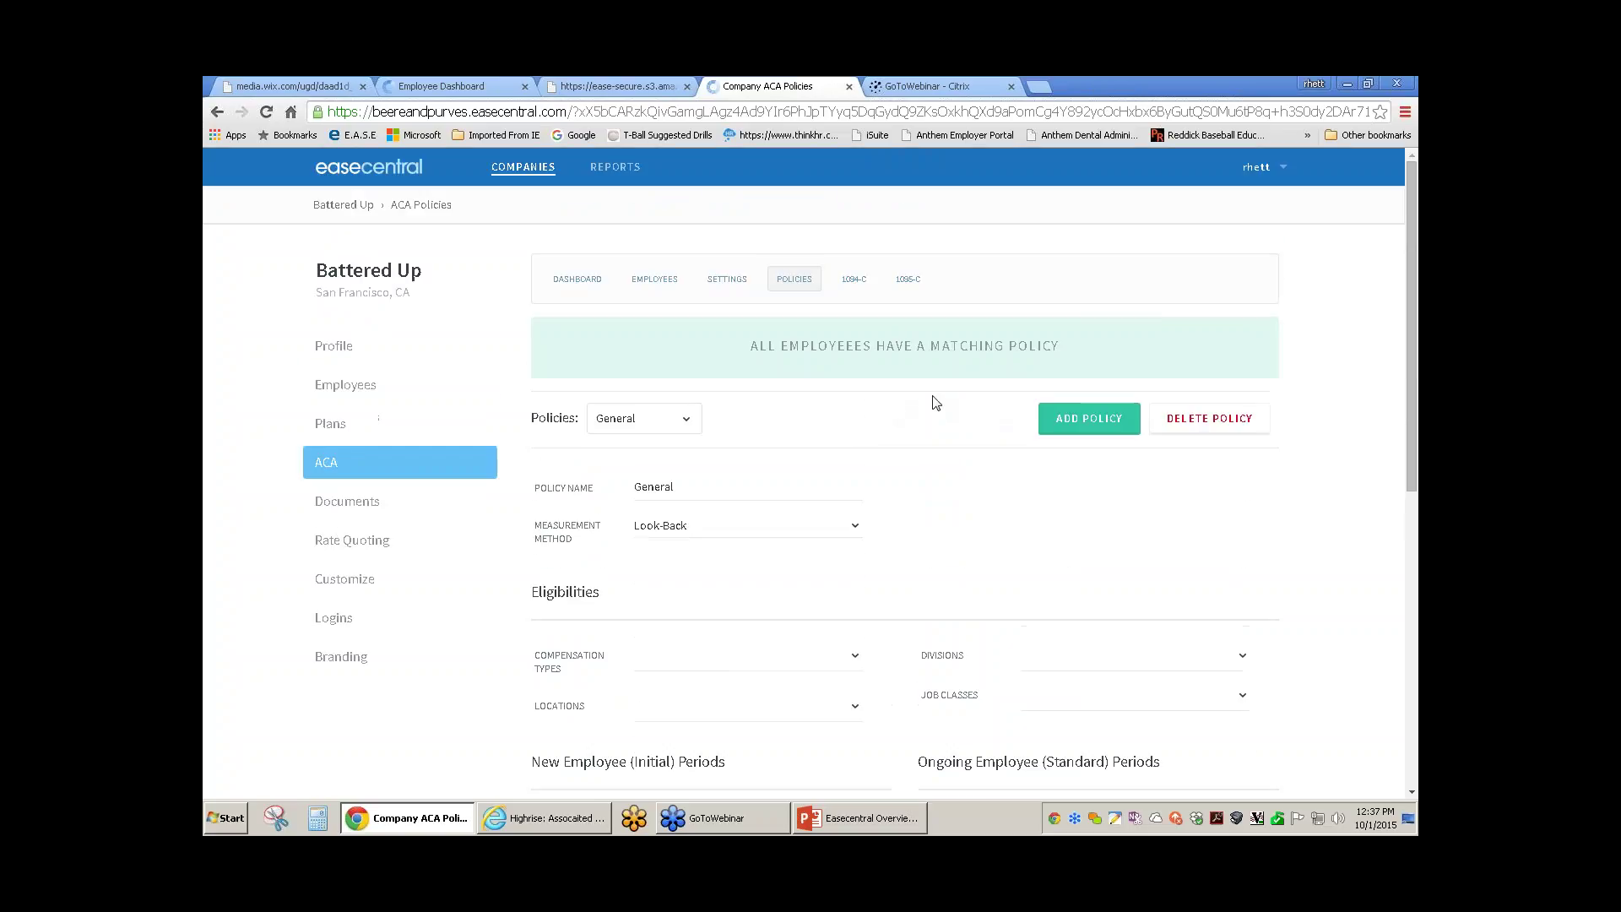
- Review the ACA 1095-C and 1094-C reports, and open the company's document library
left_click(906, 281)
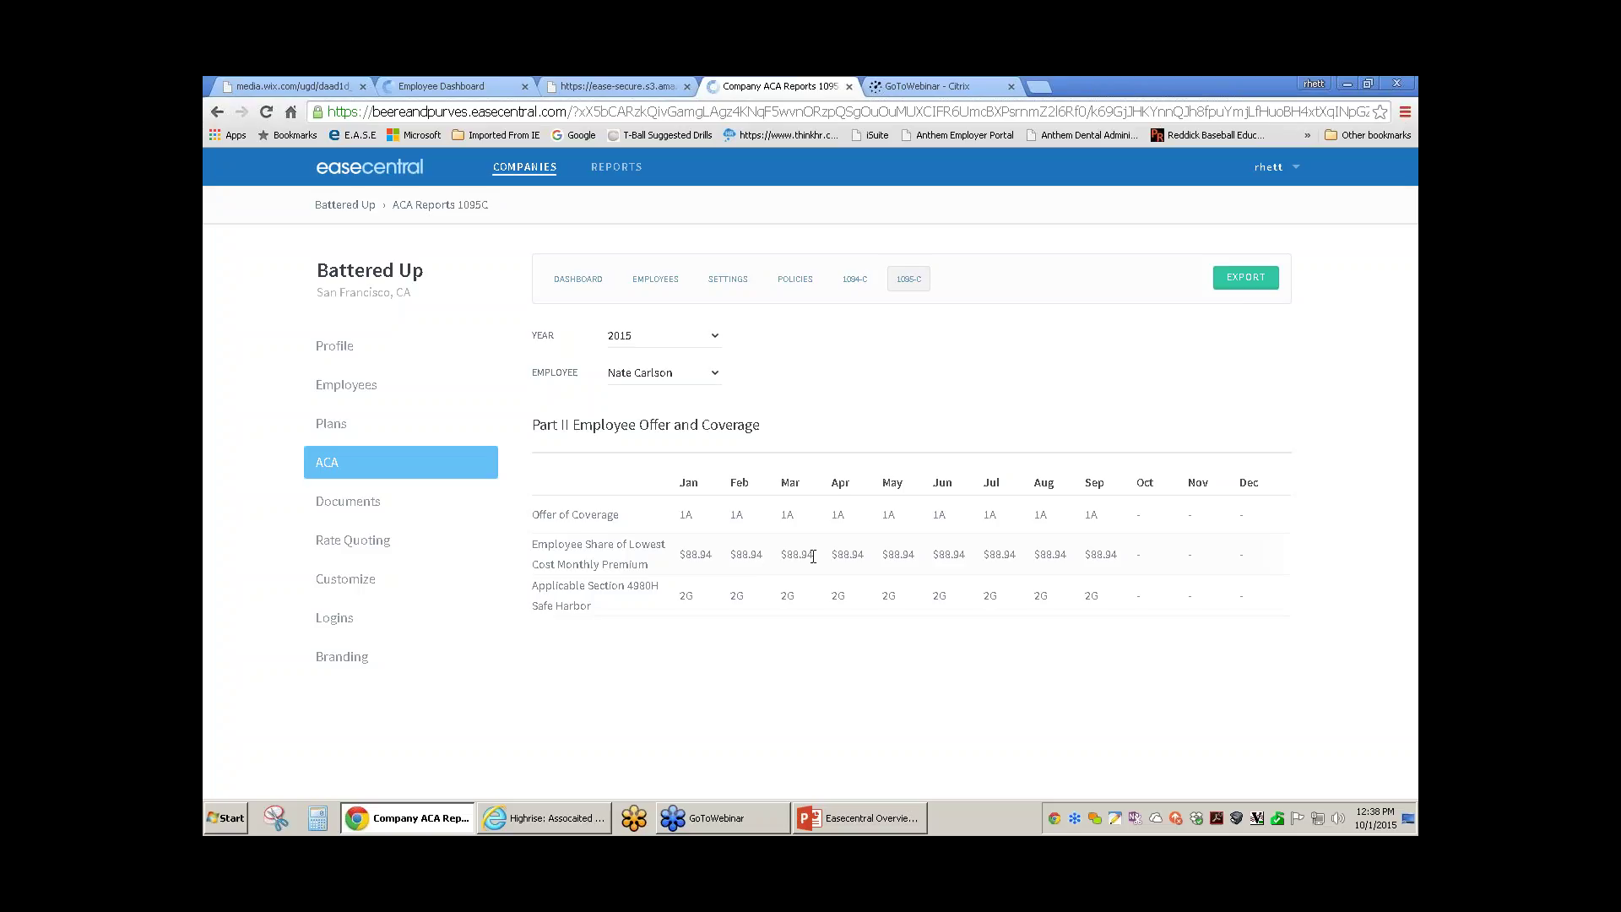
left_click(857, 282)
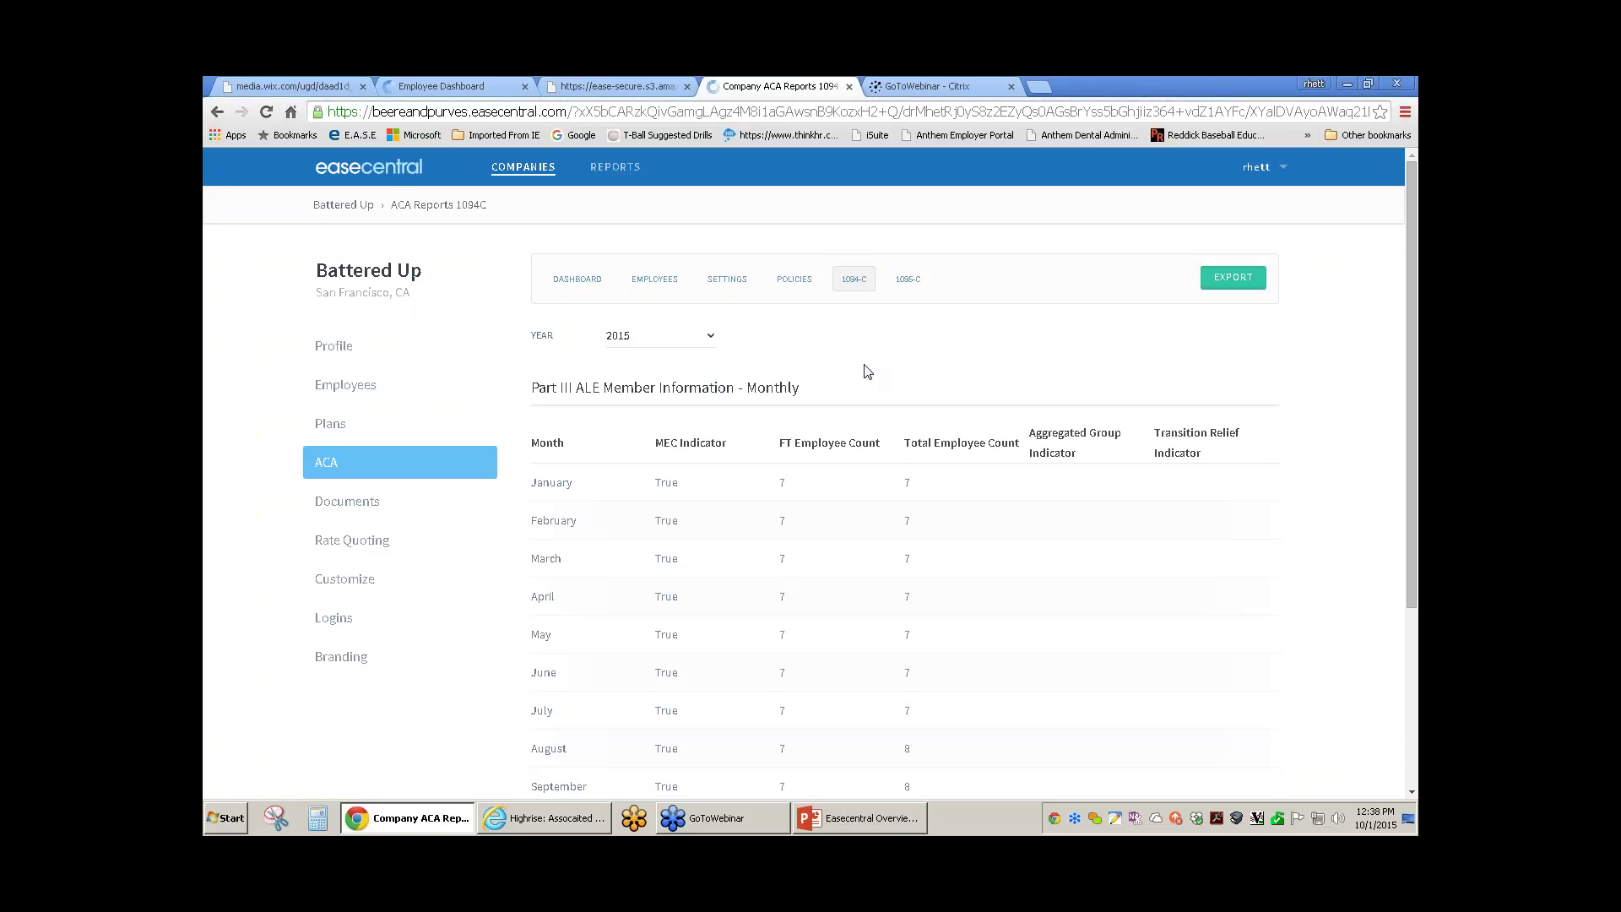
left_click(351, 501)
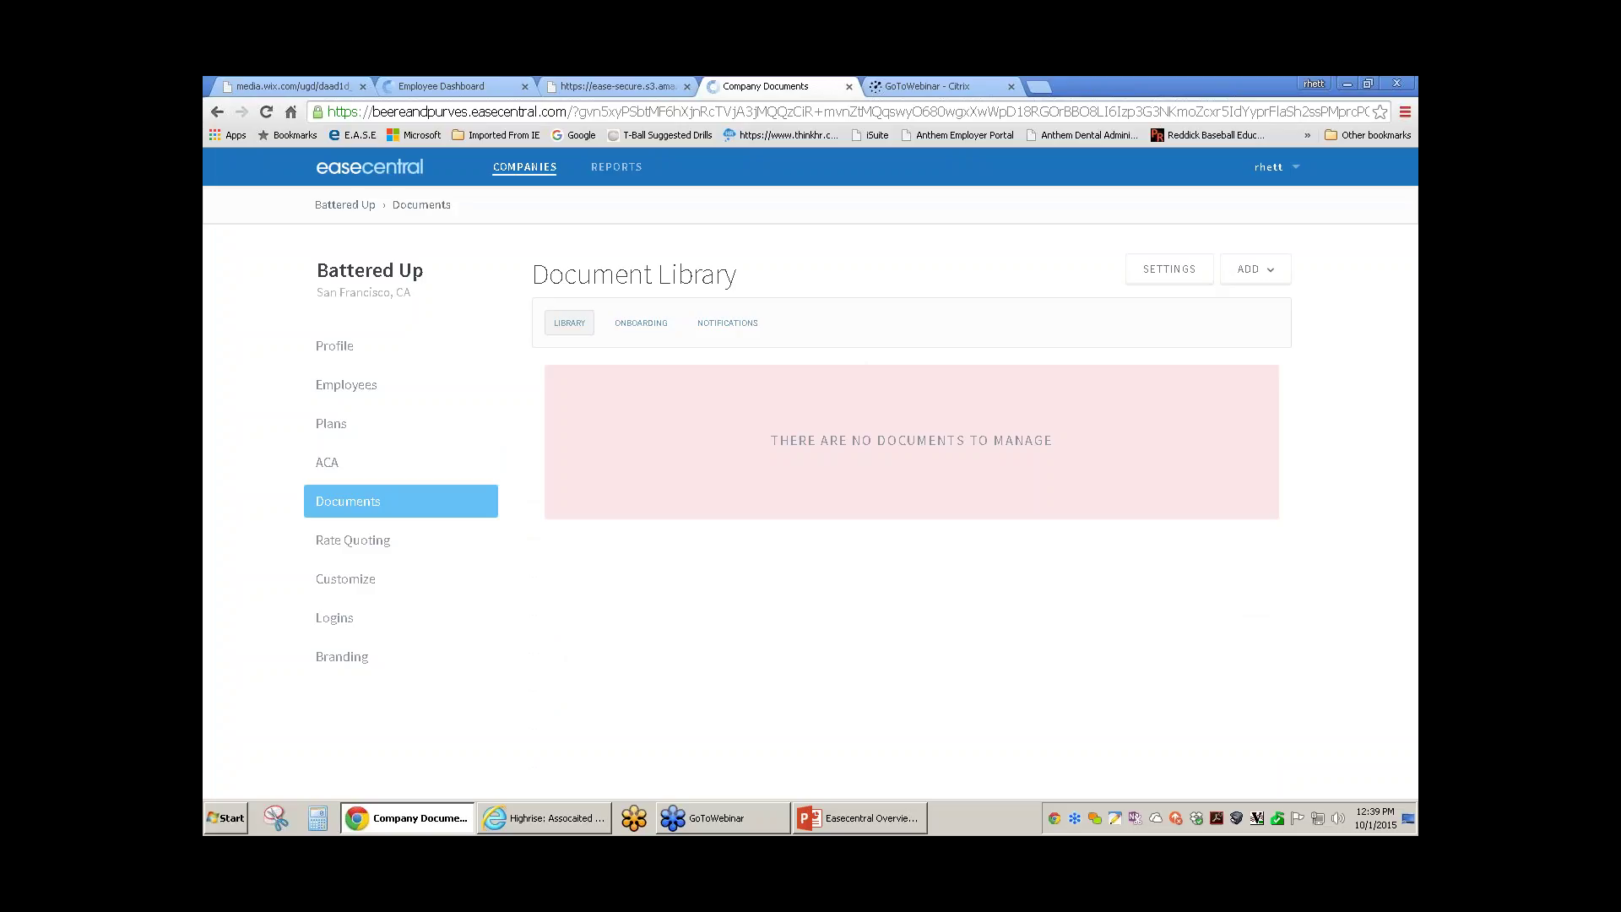
- Open the company's rate quoting and set the quote effective date to 10/01/2015
left_click(362, 540)
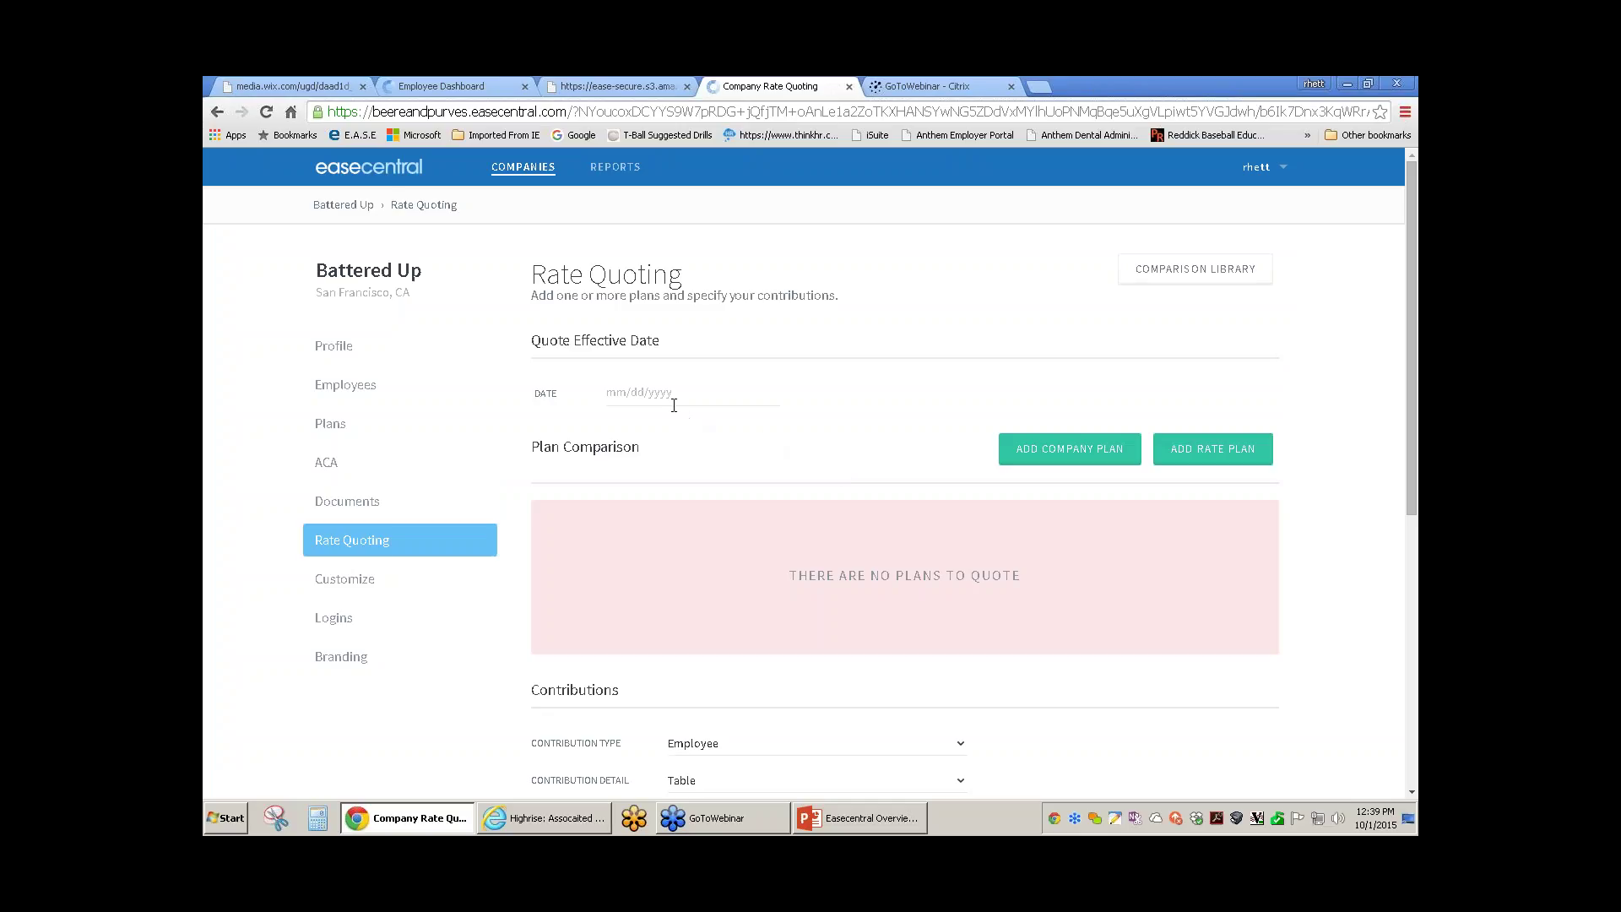
left_click(620, 391)
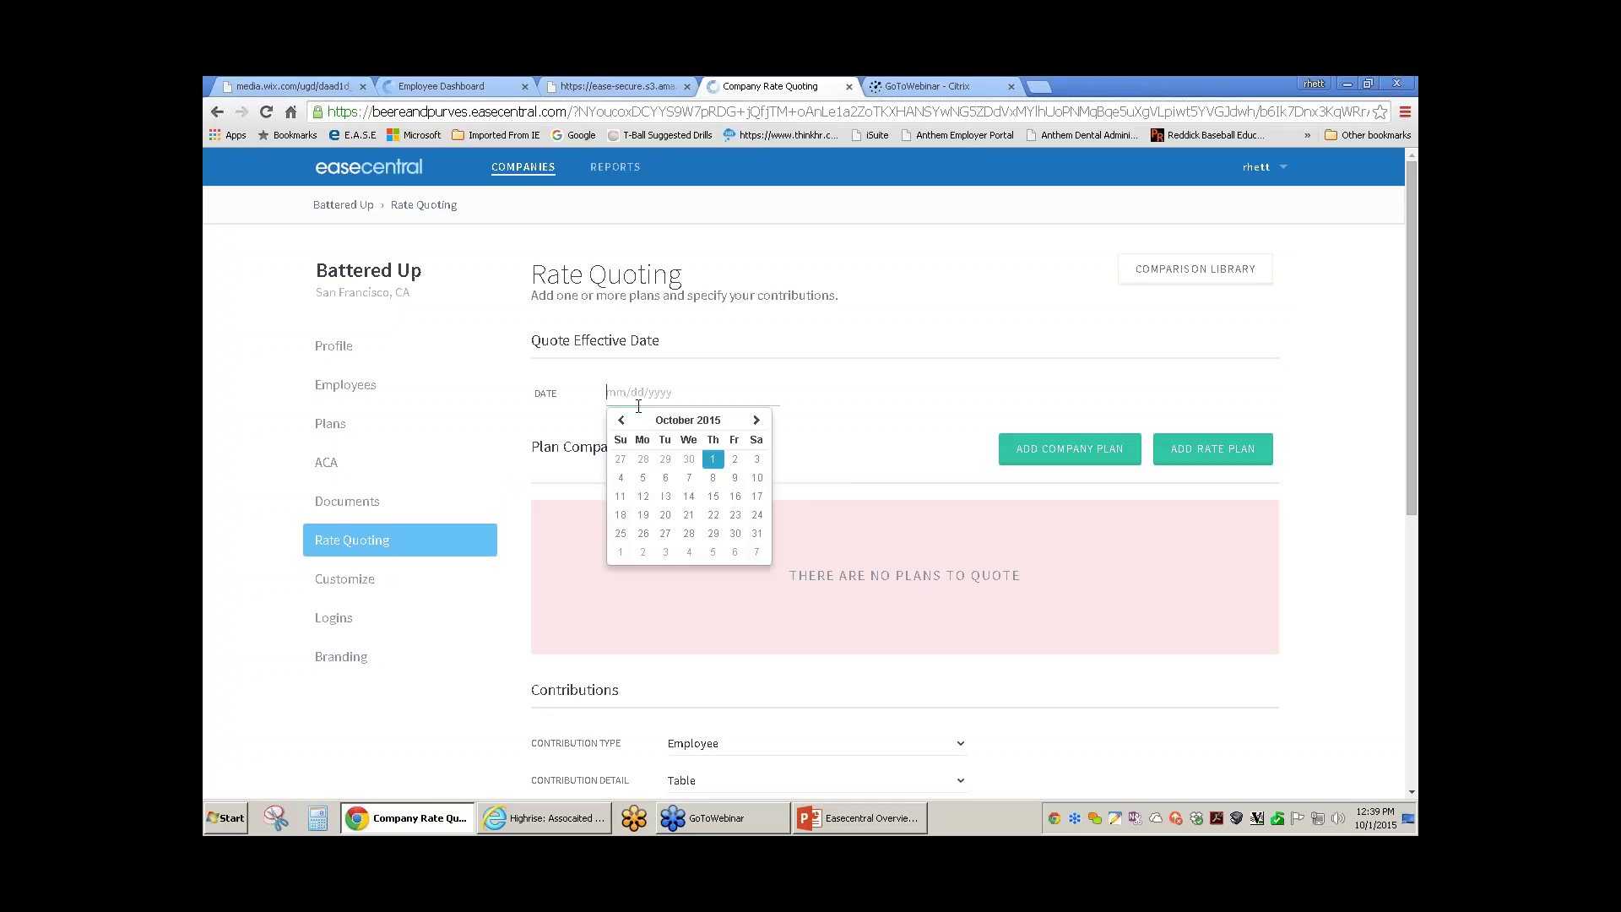
left_click(714, 460)
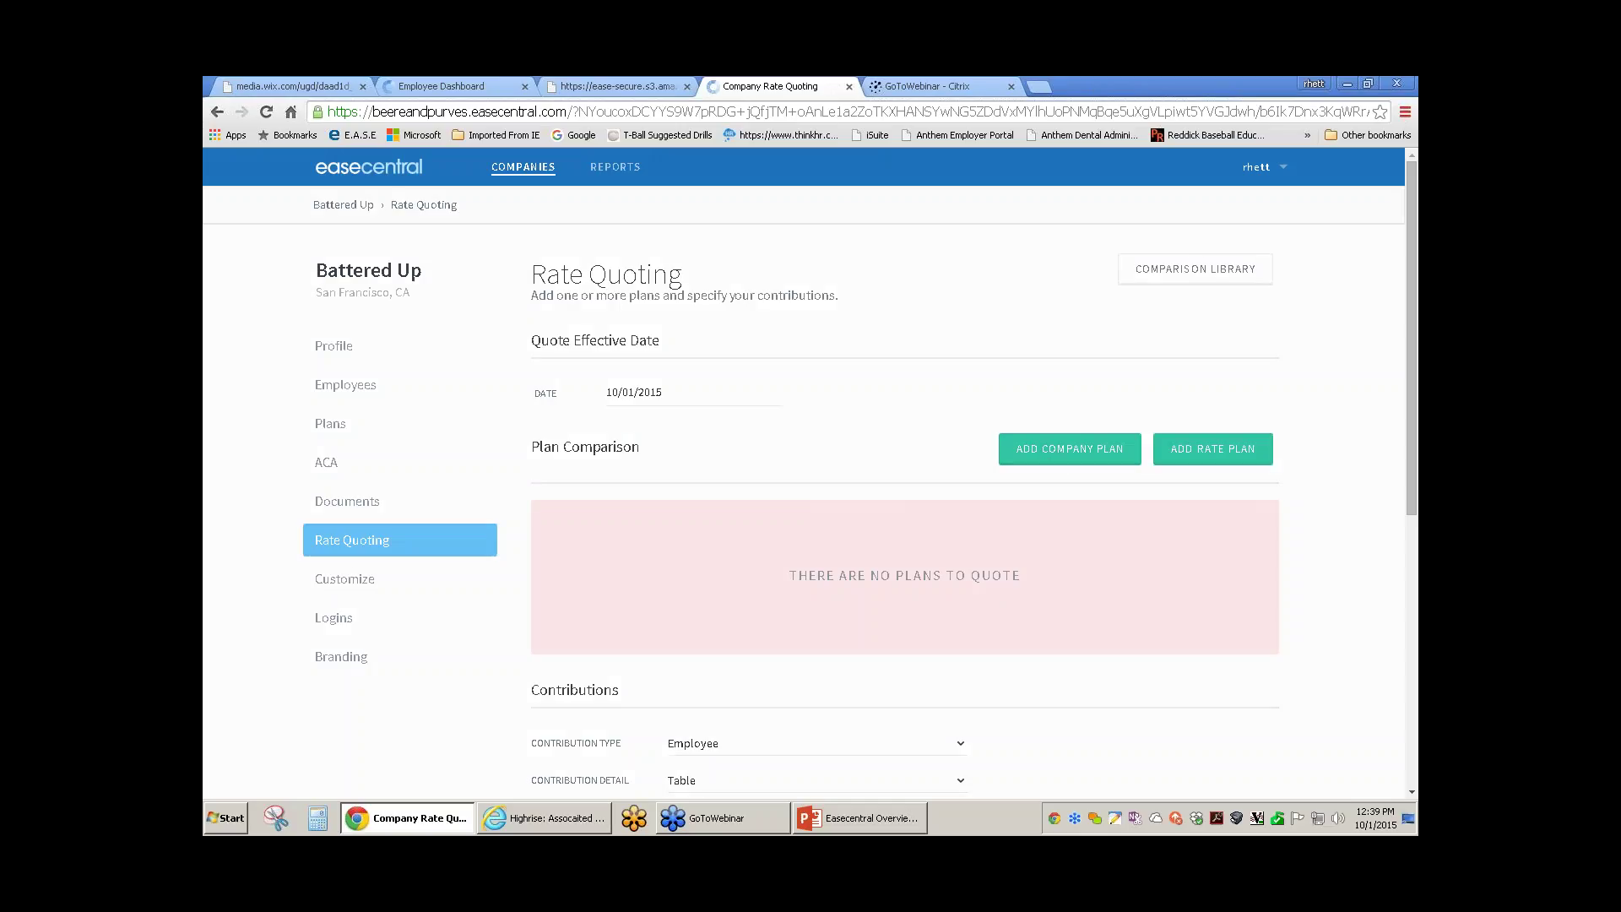
- Add the company plan Anthem Gold HMO Network 35/20%/6600 2015 to the comparison and check its election choices without changing them
left_click(1069, 448)
left_click(833, 329)
left_click(761, 412)
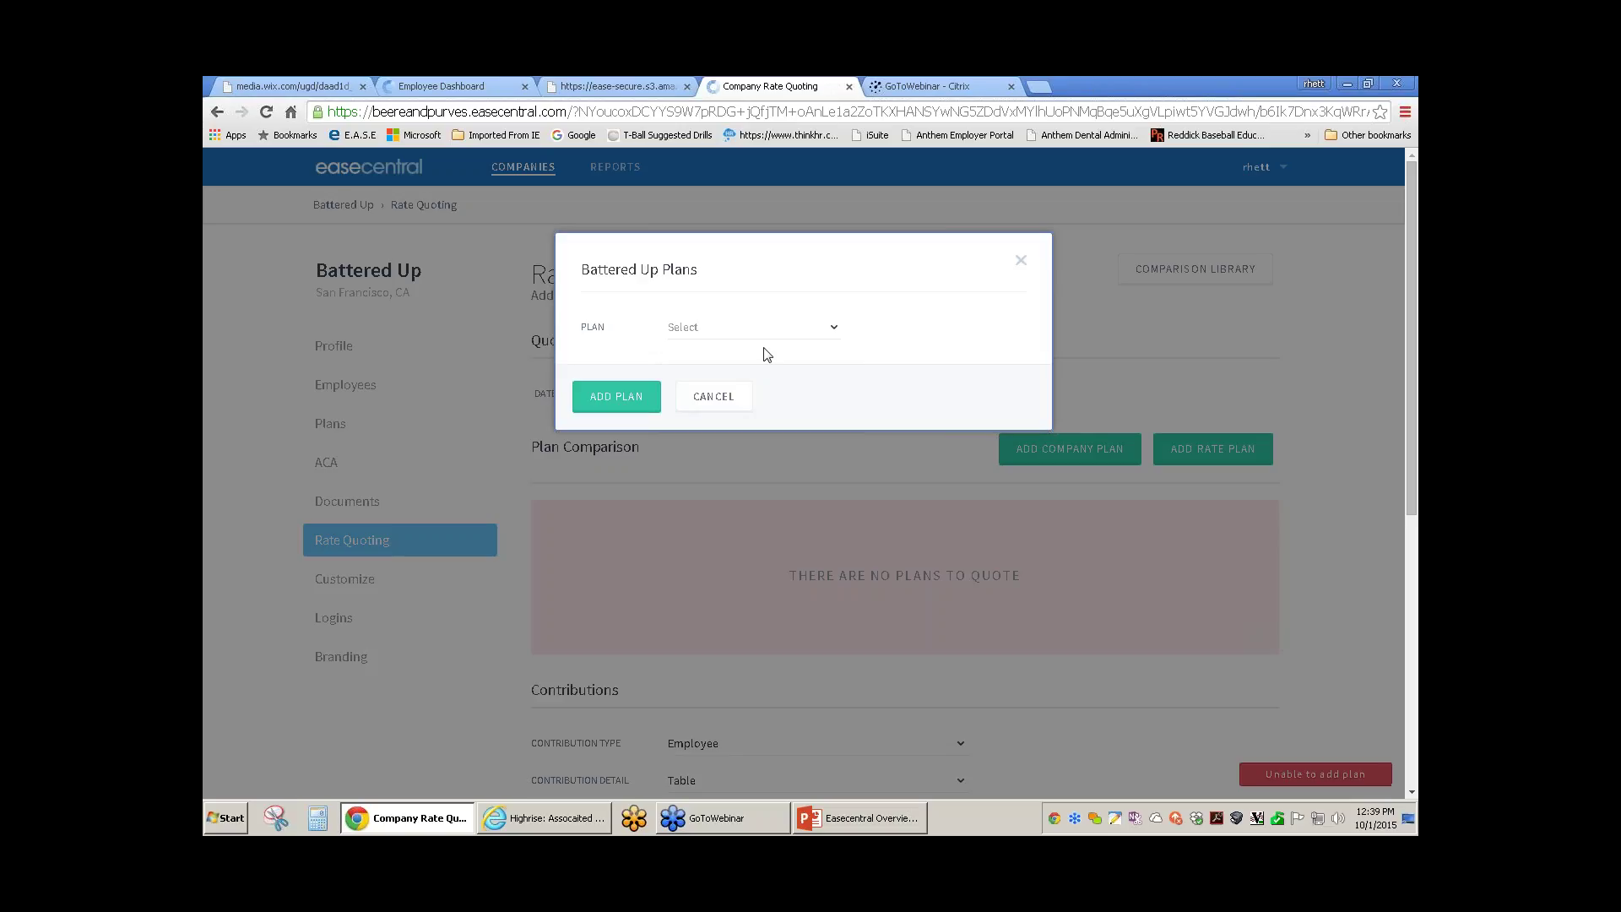
left_click(825, 328)
left_click(780, 411)
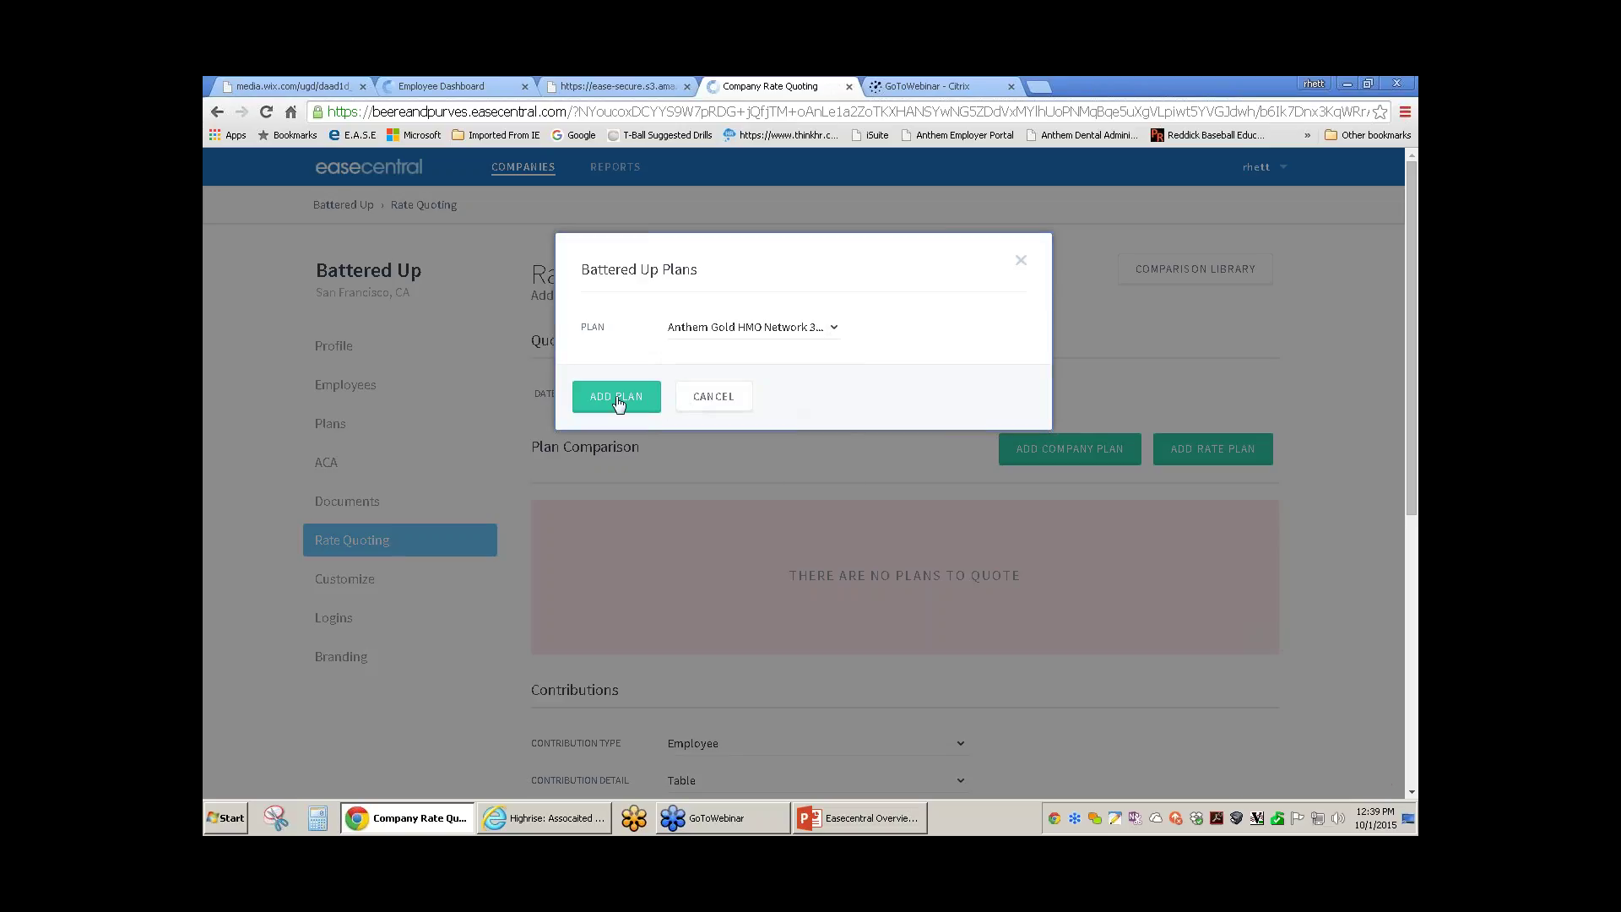
left_click(661, 400)
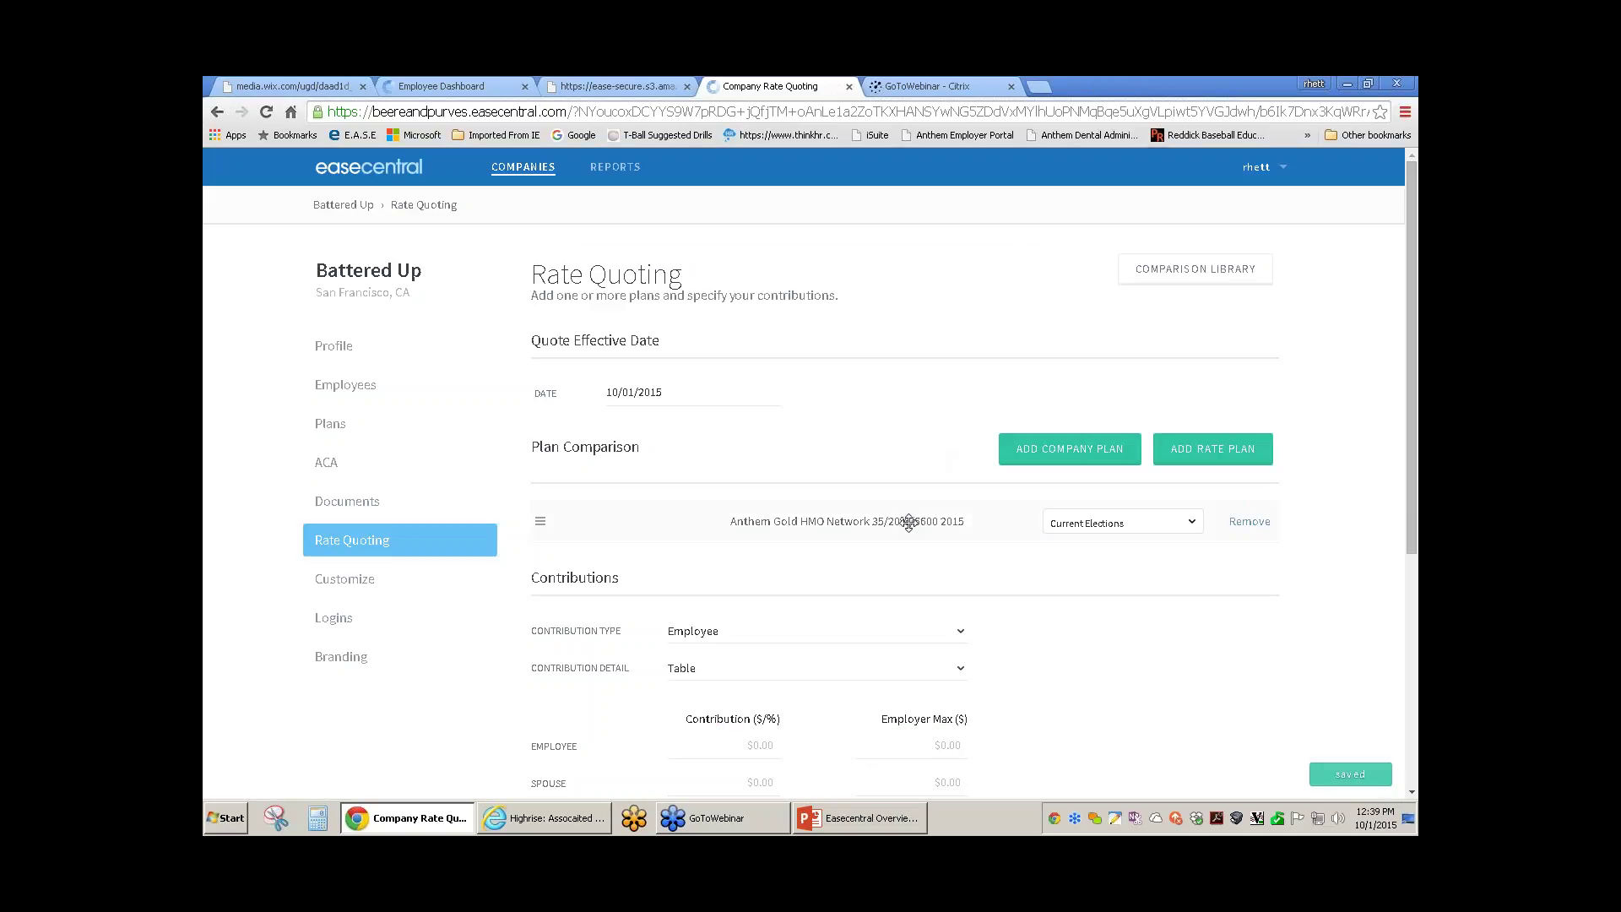
left_click(1169, 525)
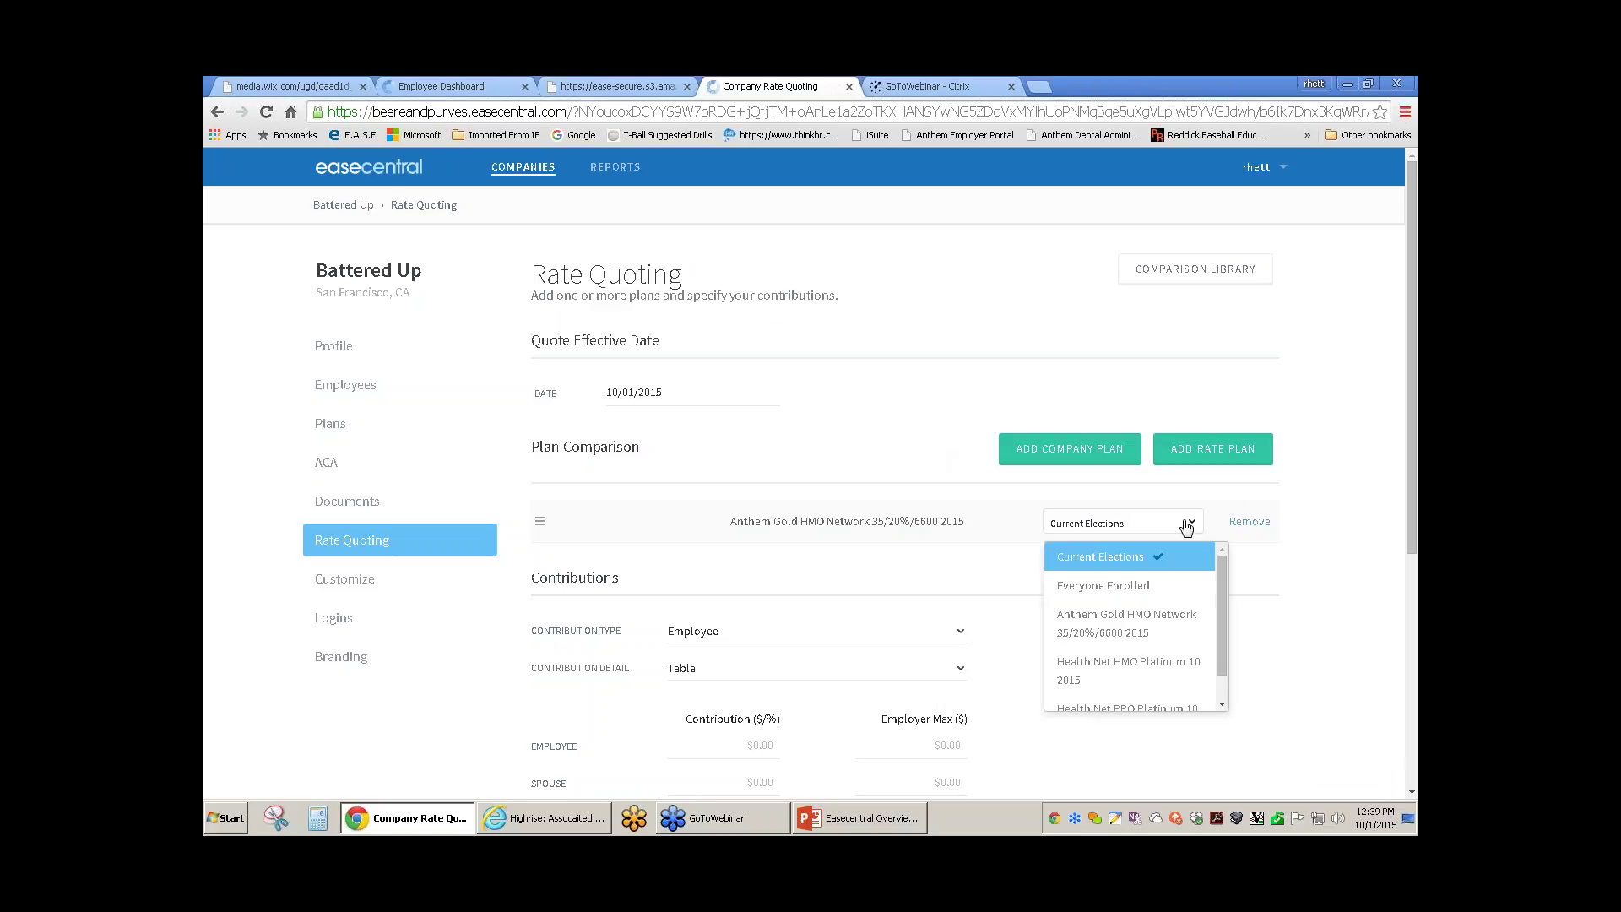
left_click(1183, 525)
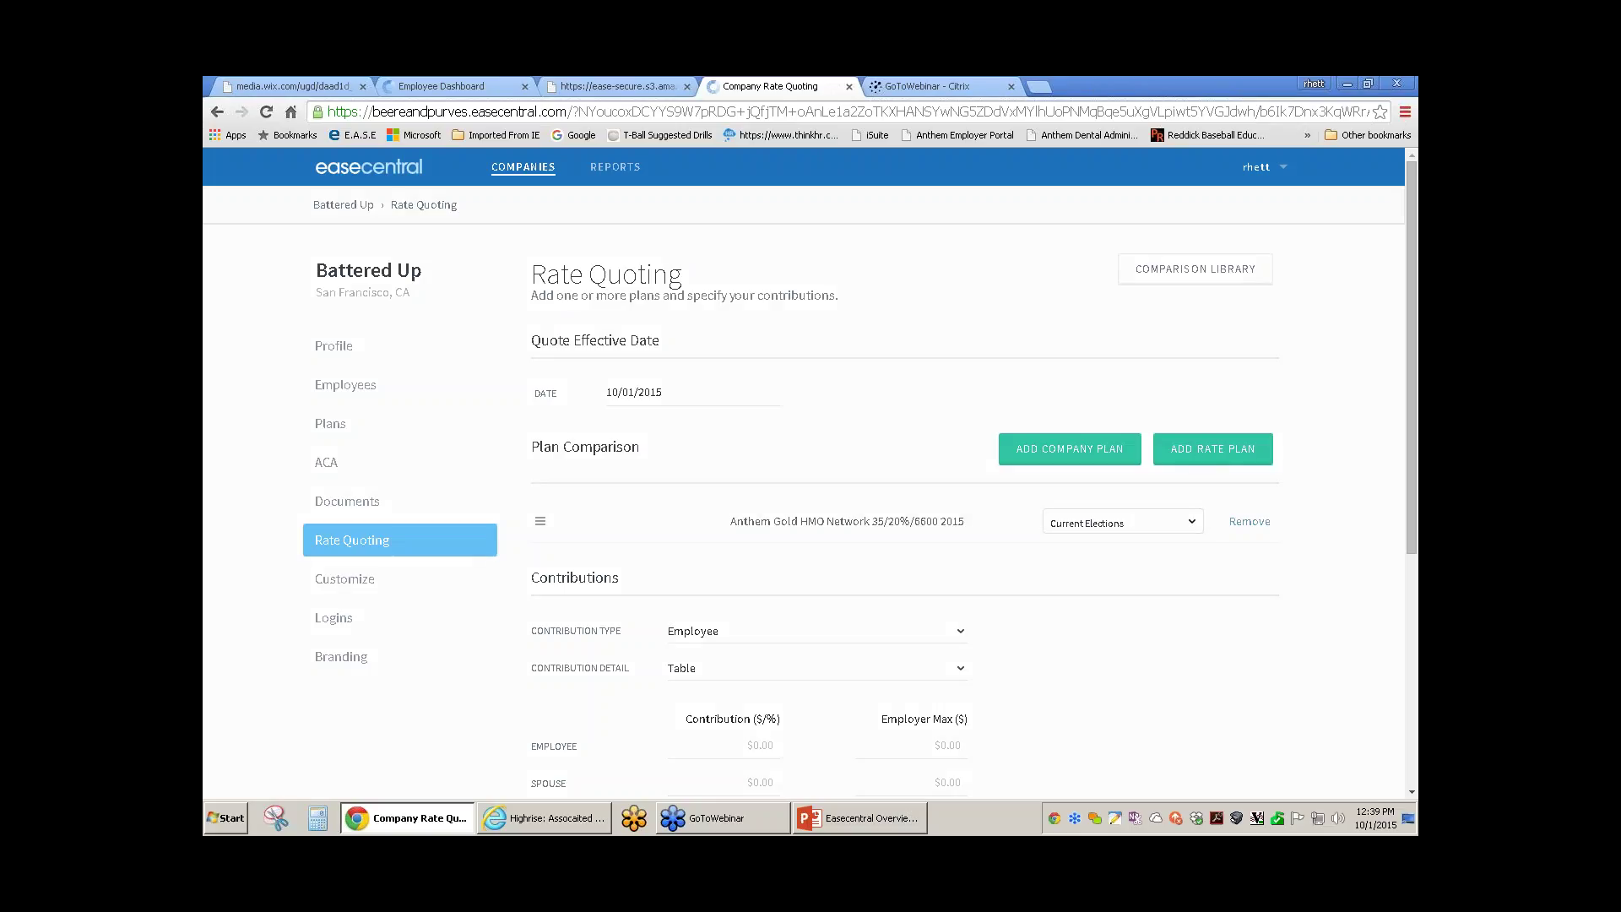
- Start a rate plan for the comparison with library EaseCentral, type Medical, state California, carrier Cal Choice and rate area 10
left_click(1213, 448)
left_click(818, 365)
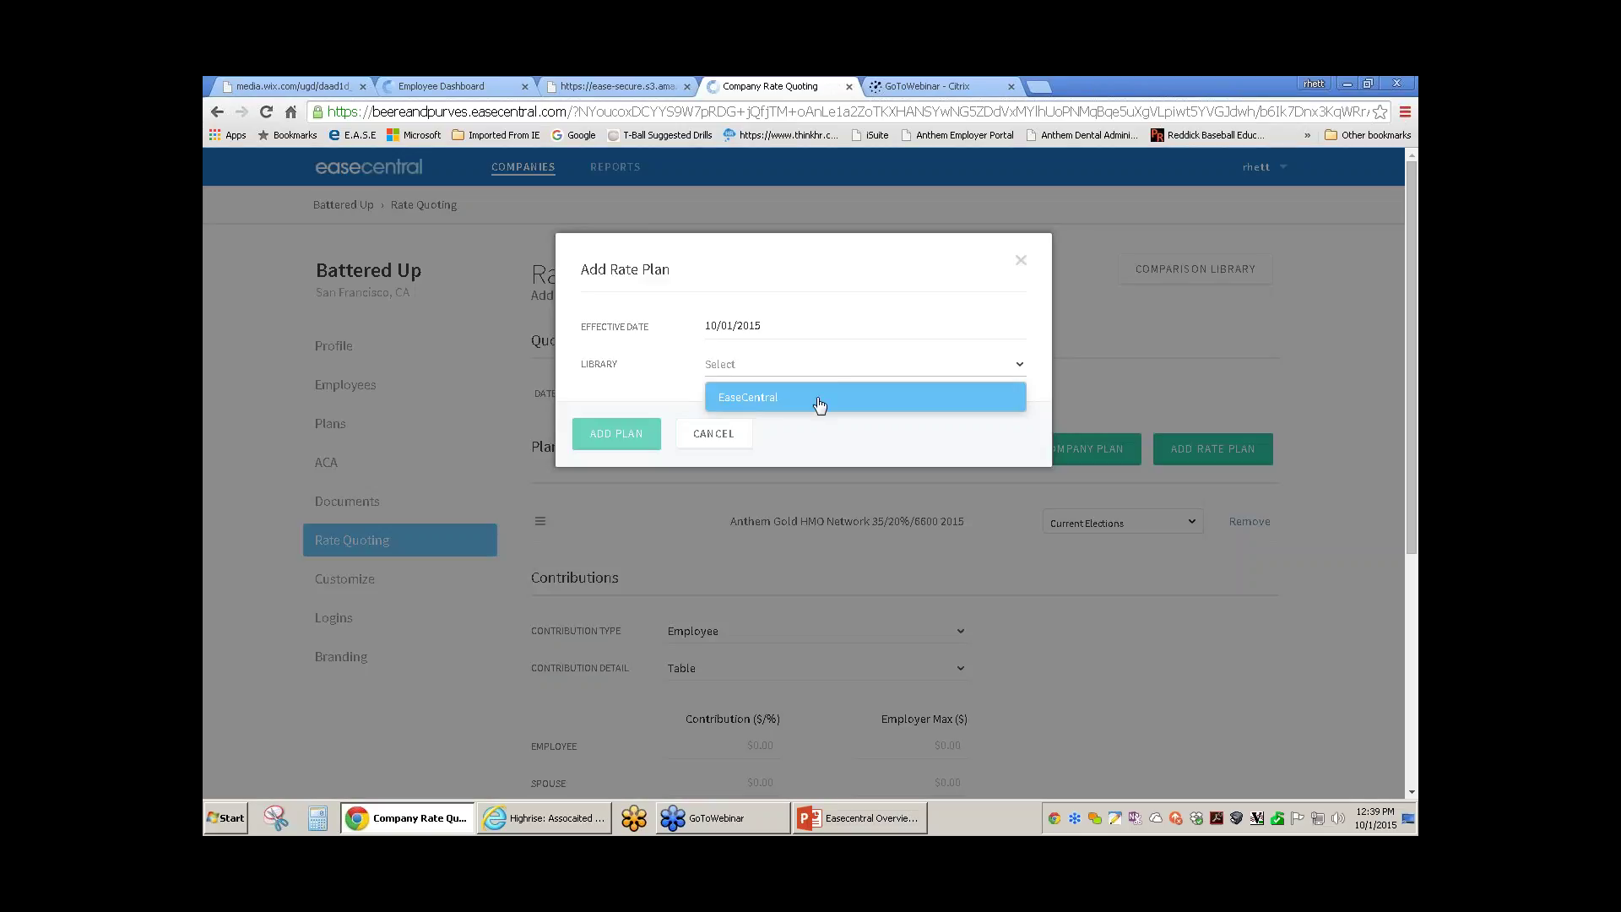
left_click(819, 404)
left_click(816, 405)
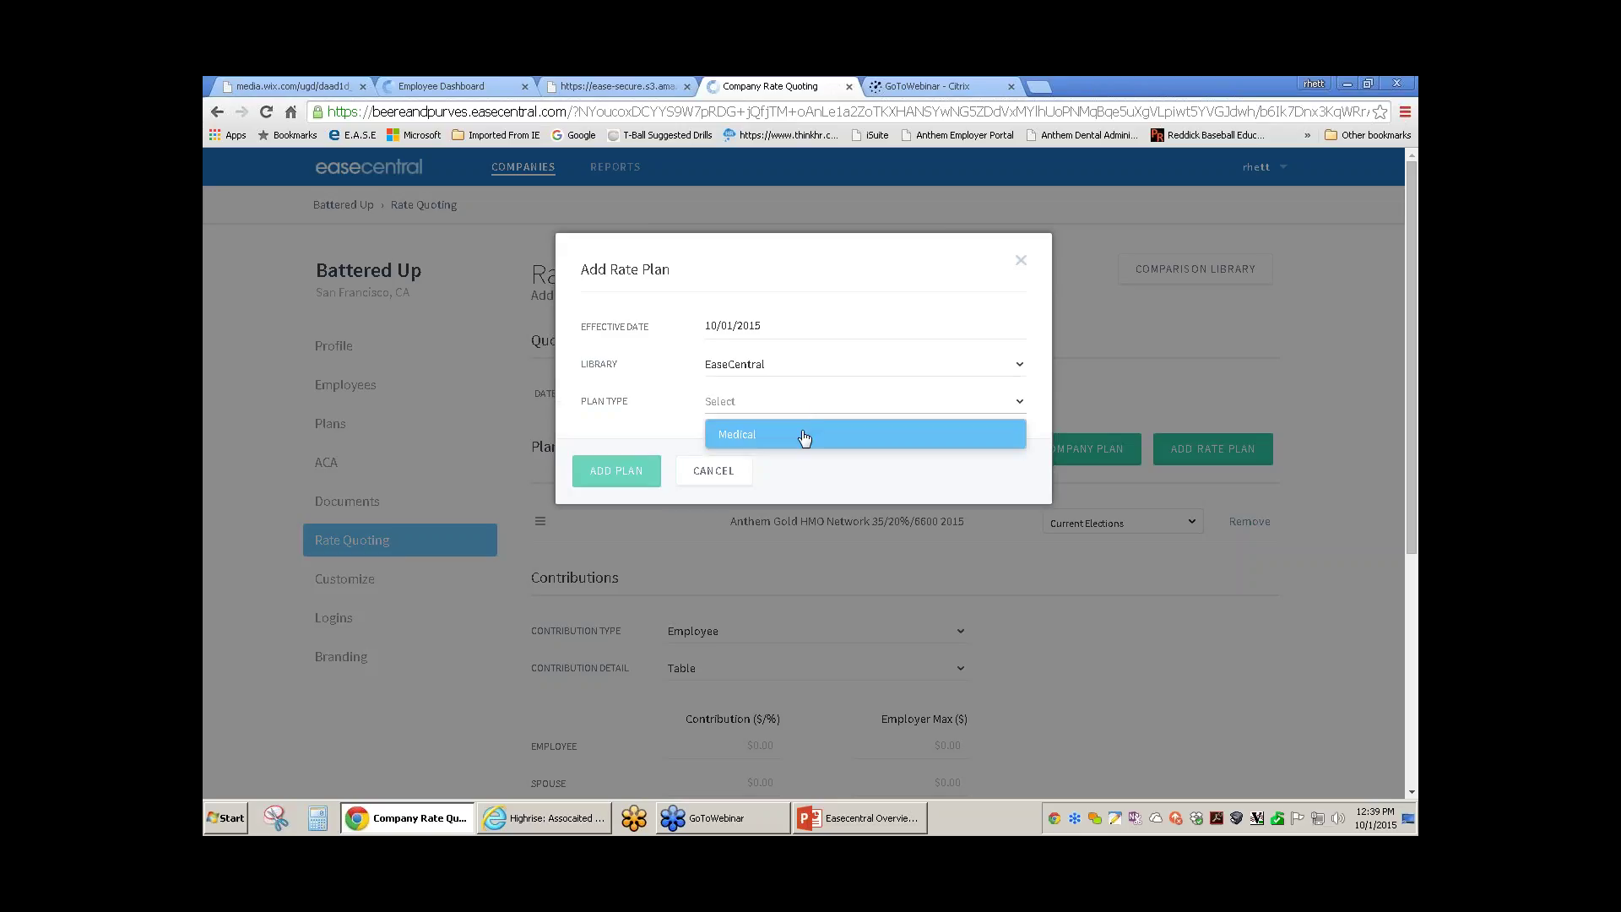
left_click(802, 437)
left_click(798, 439)
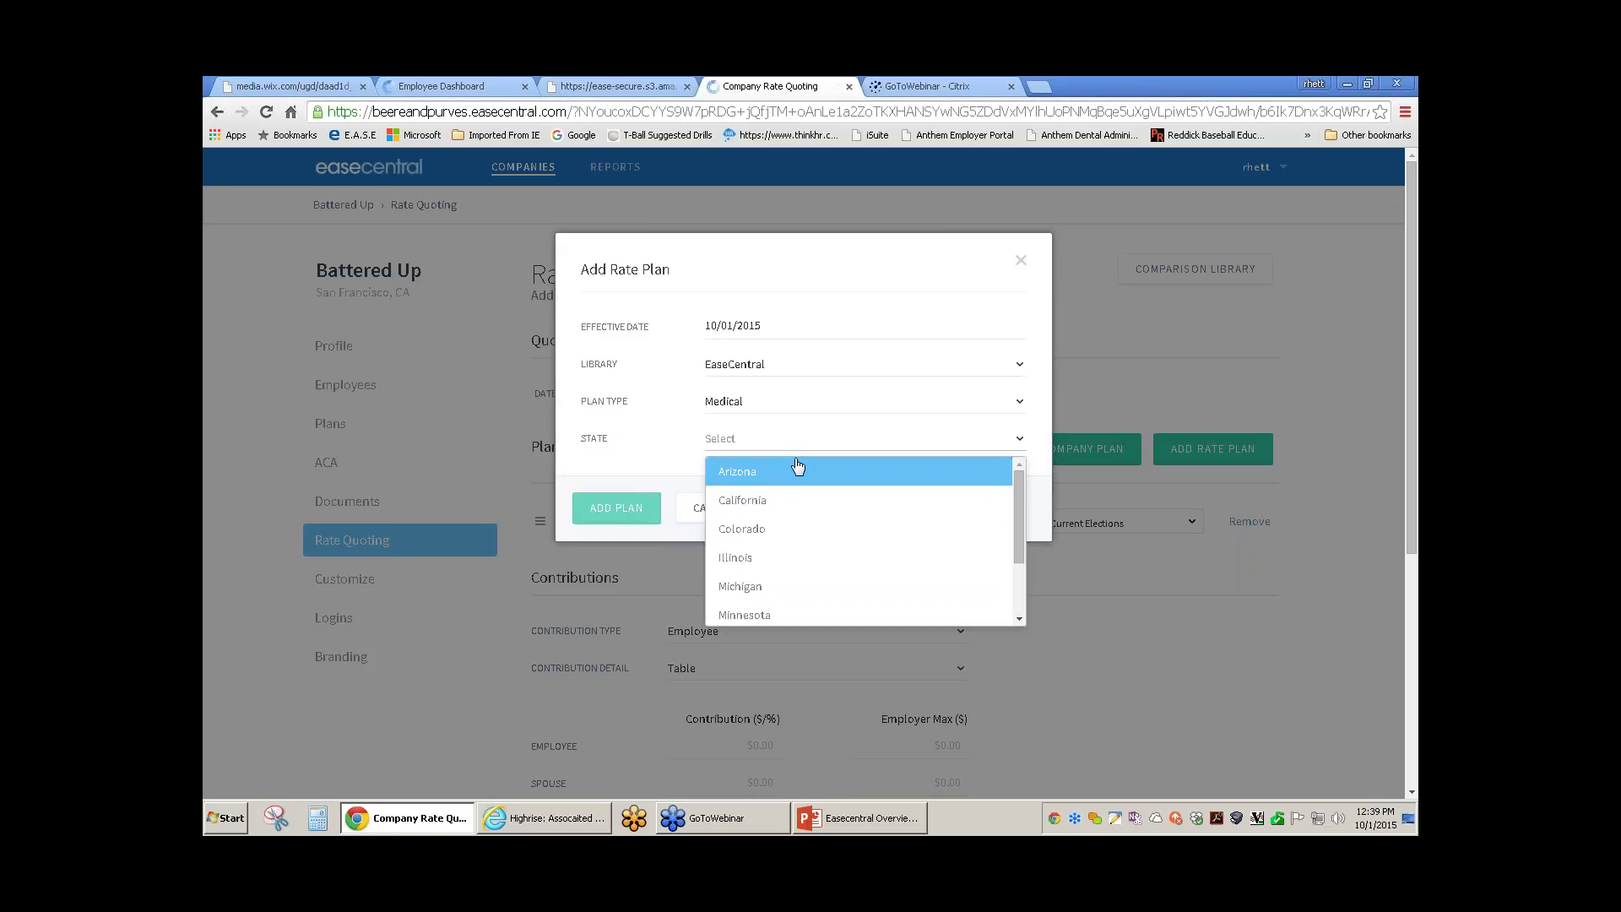
left_click(794, 500)
left_click(790, 480)
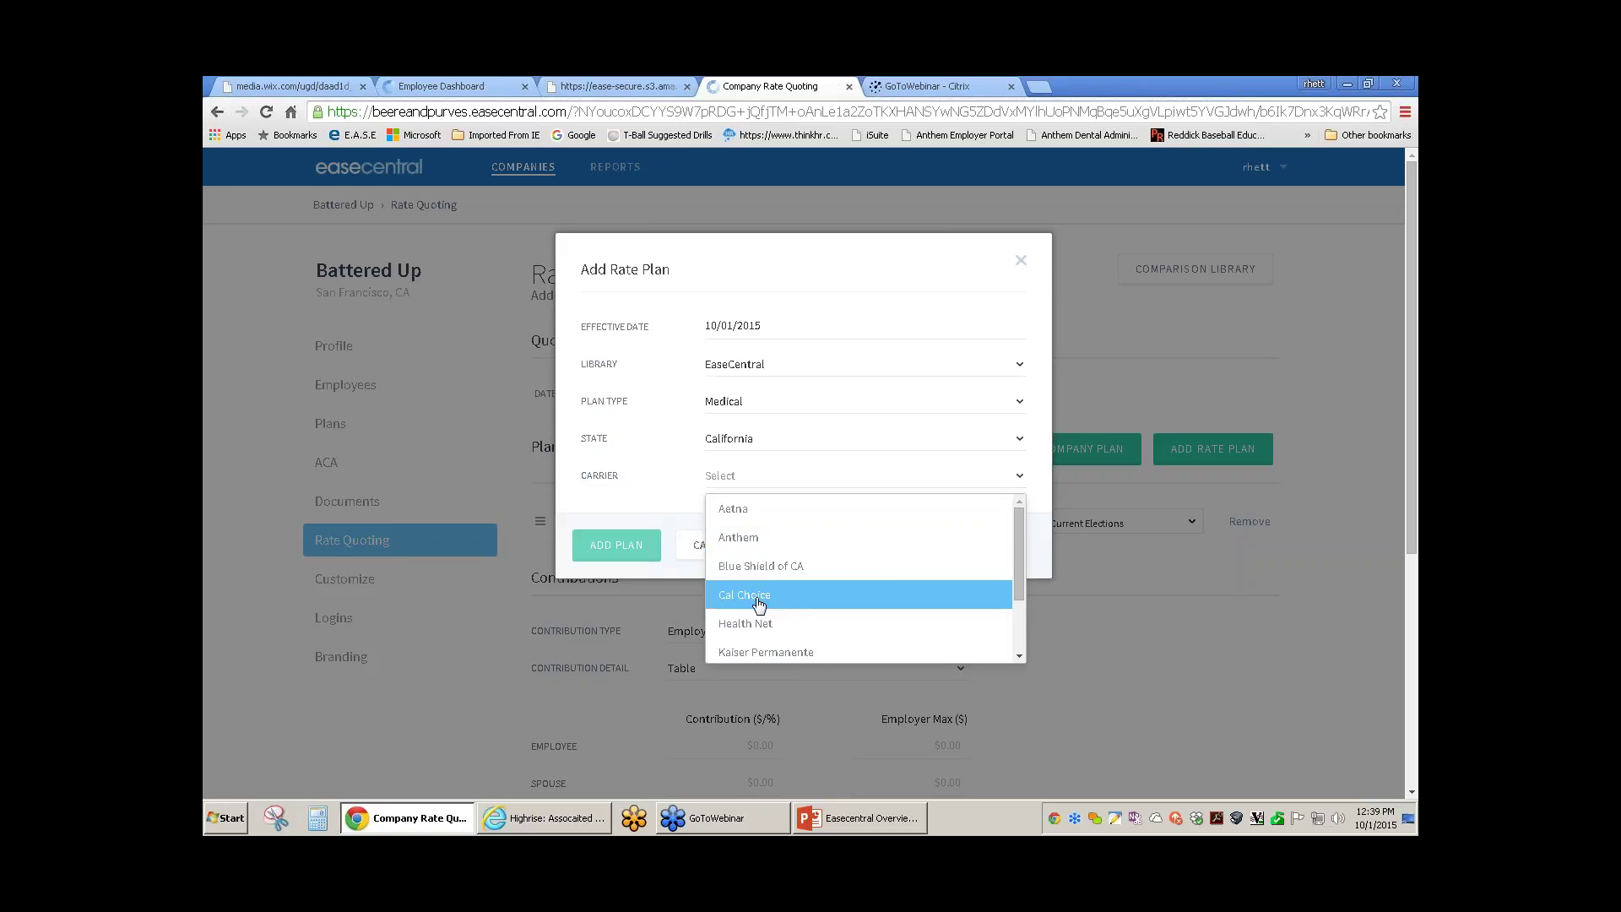
left_click(757, 595)
left_click(772, 515)
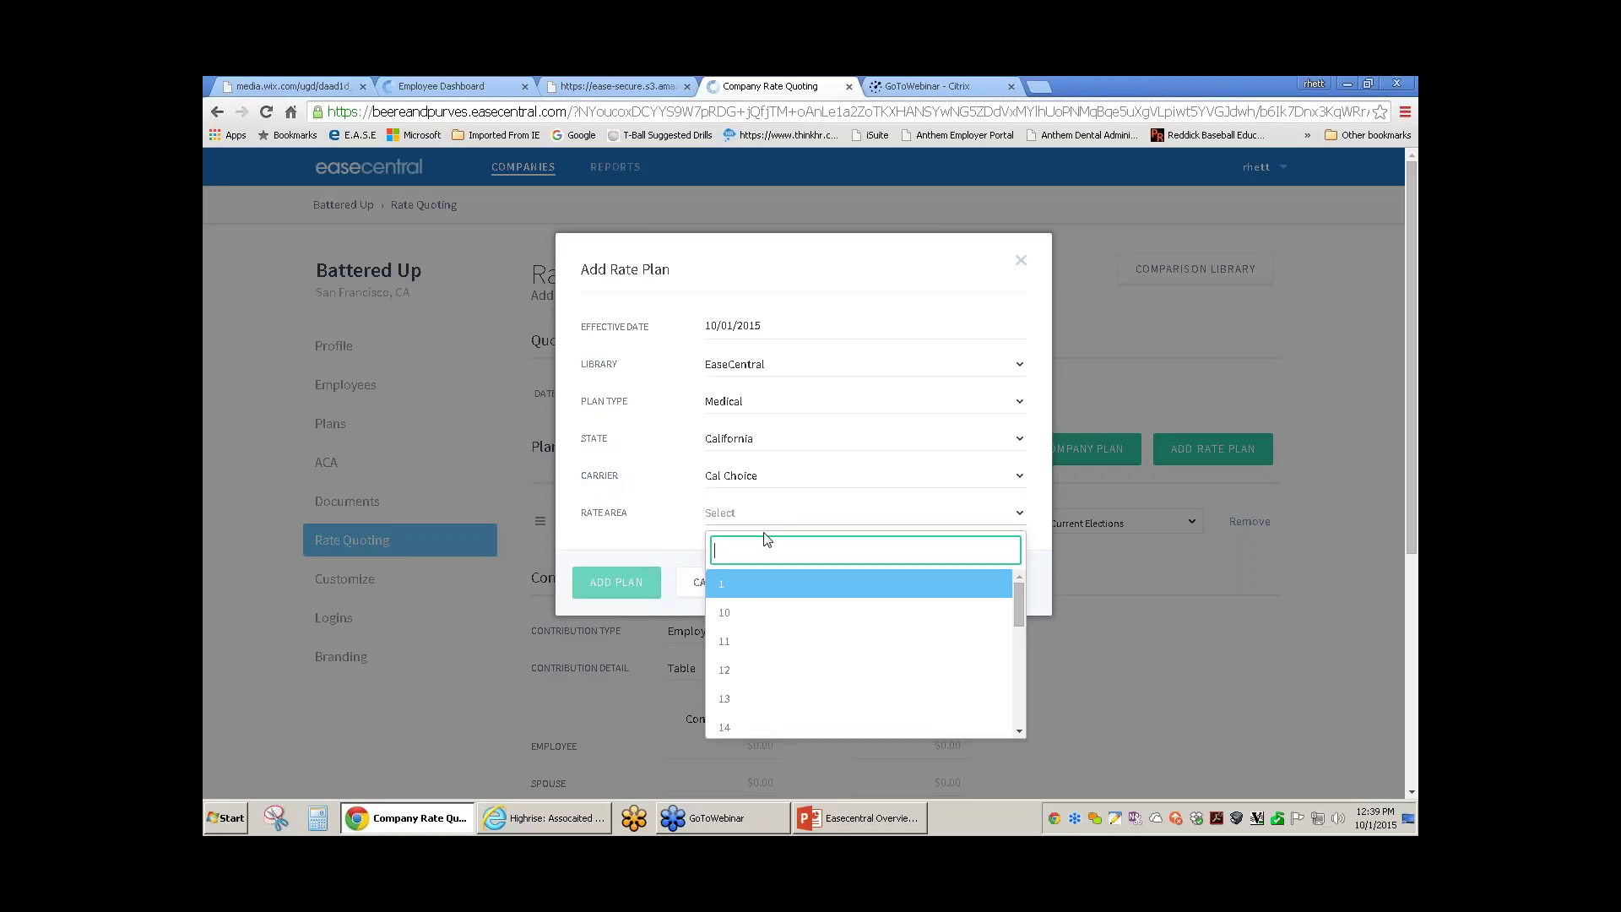
left_click(734, 614)
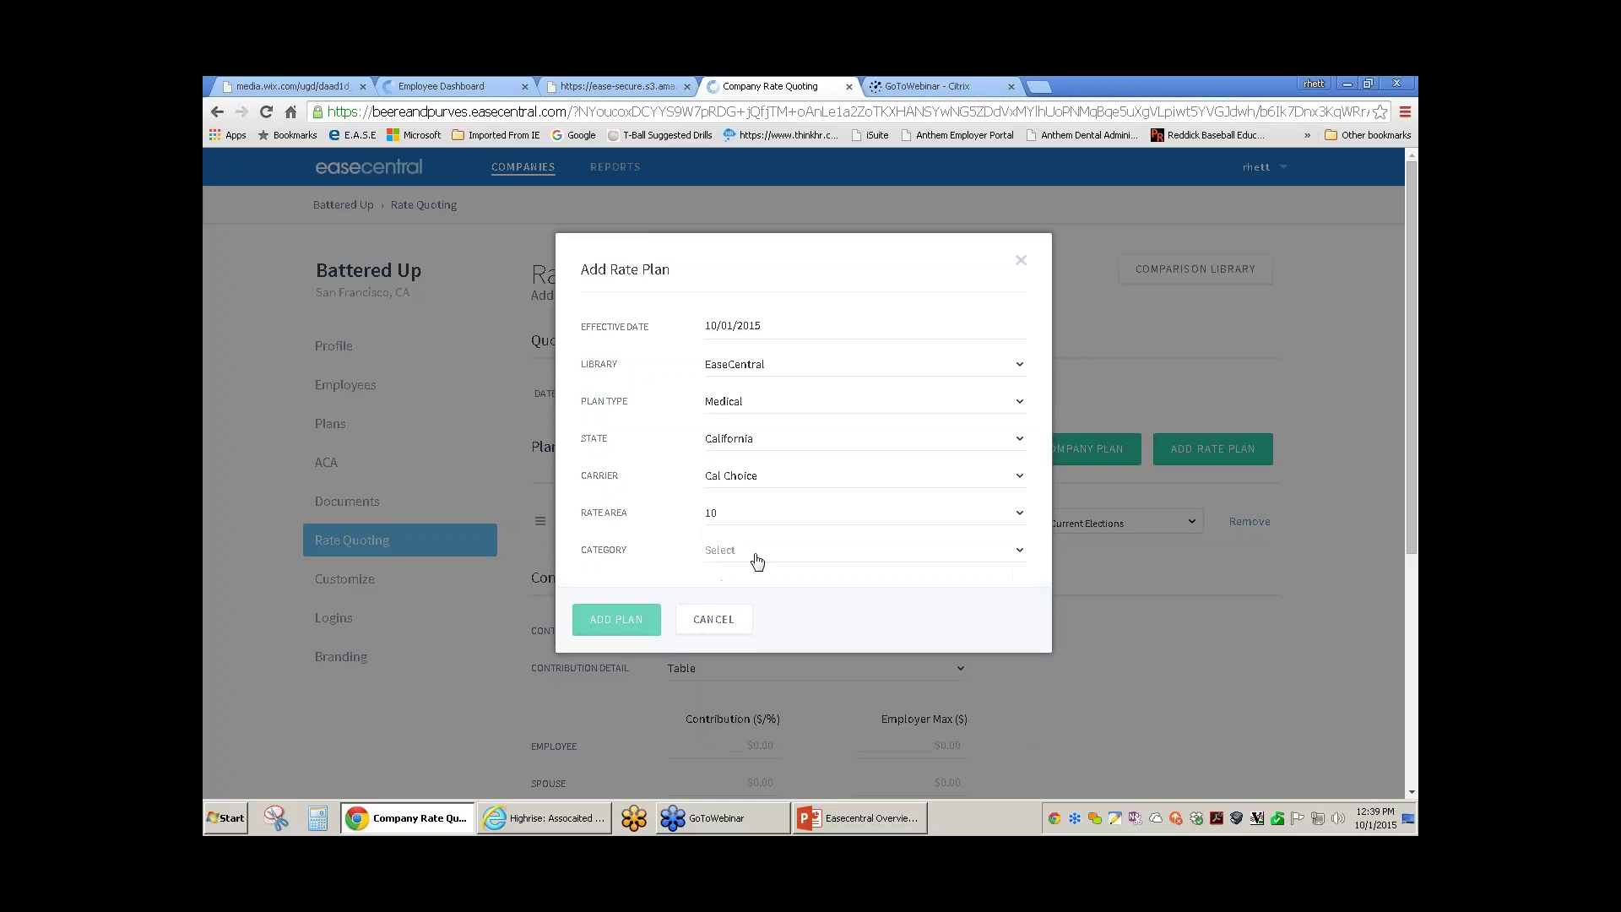
- Set the rate plan's category to Group, choose ABC Silver Select HMO HMO A, and add it to the comparison
left_click(754, 558)
left_click(757, 585)
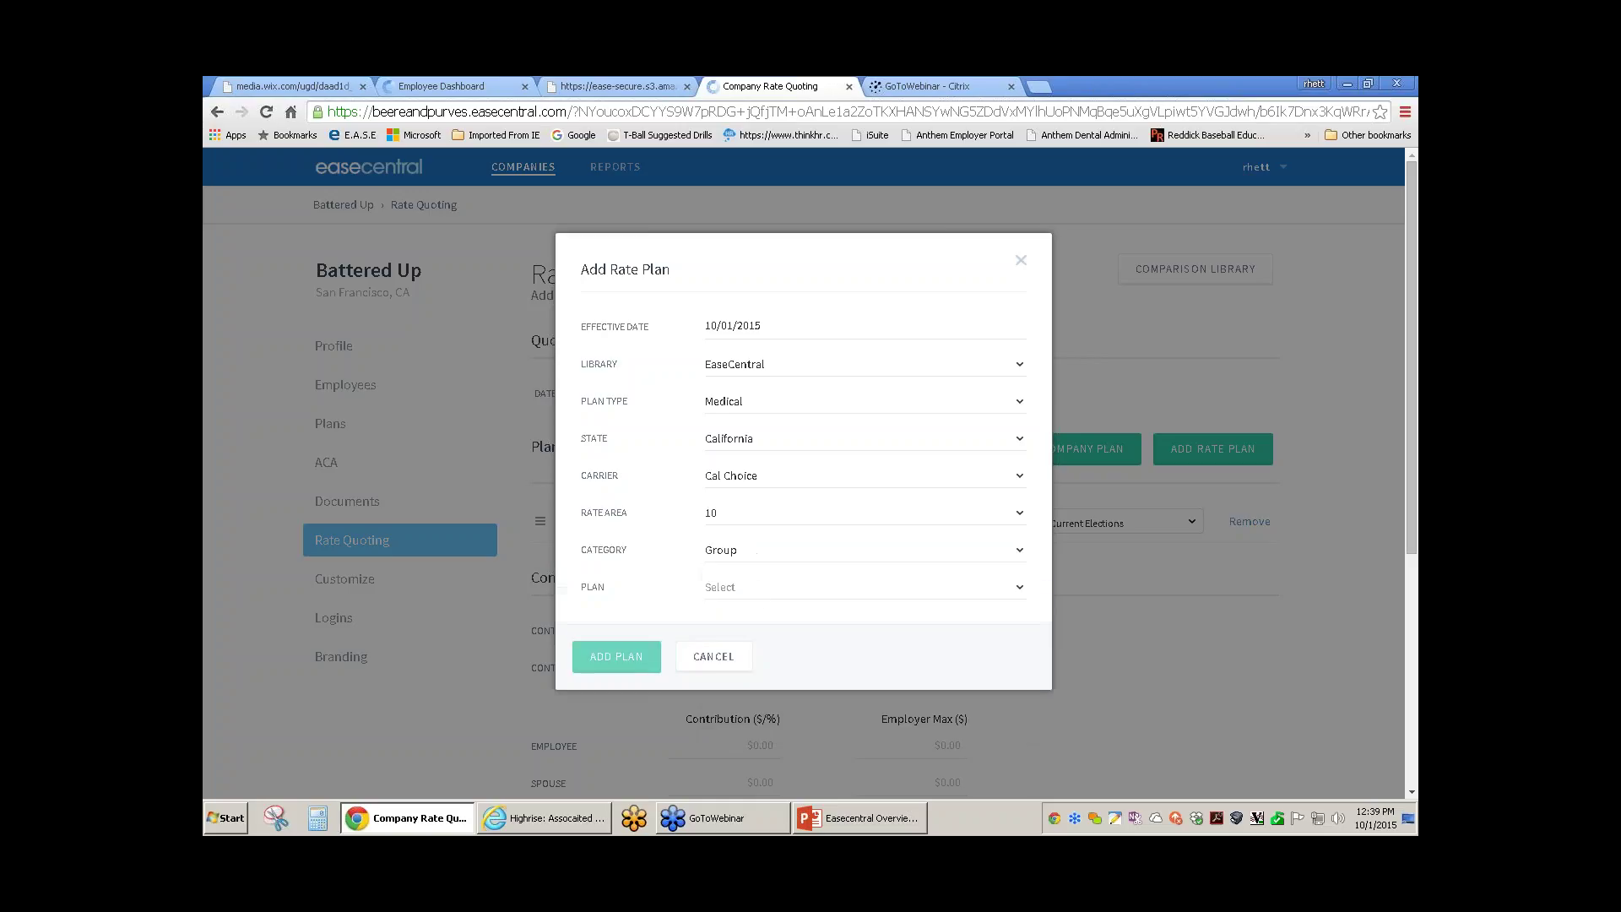
left_click(754, 592)
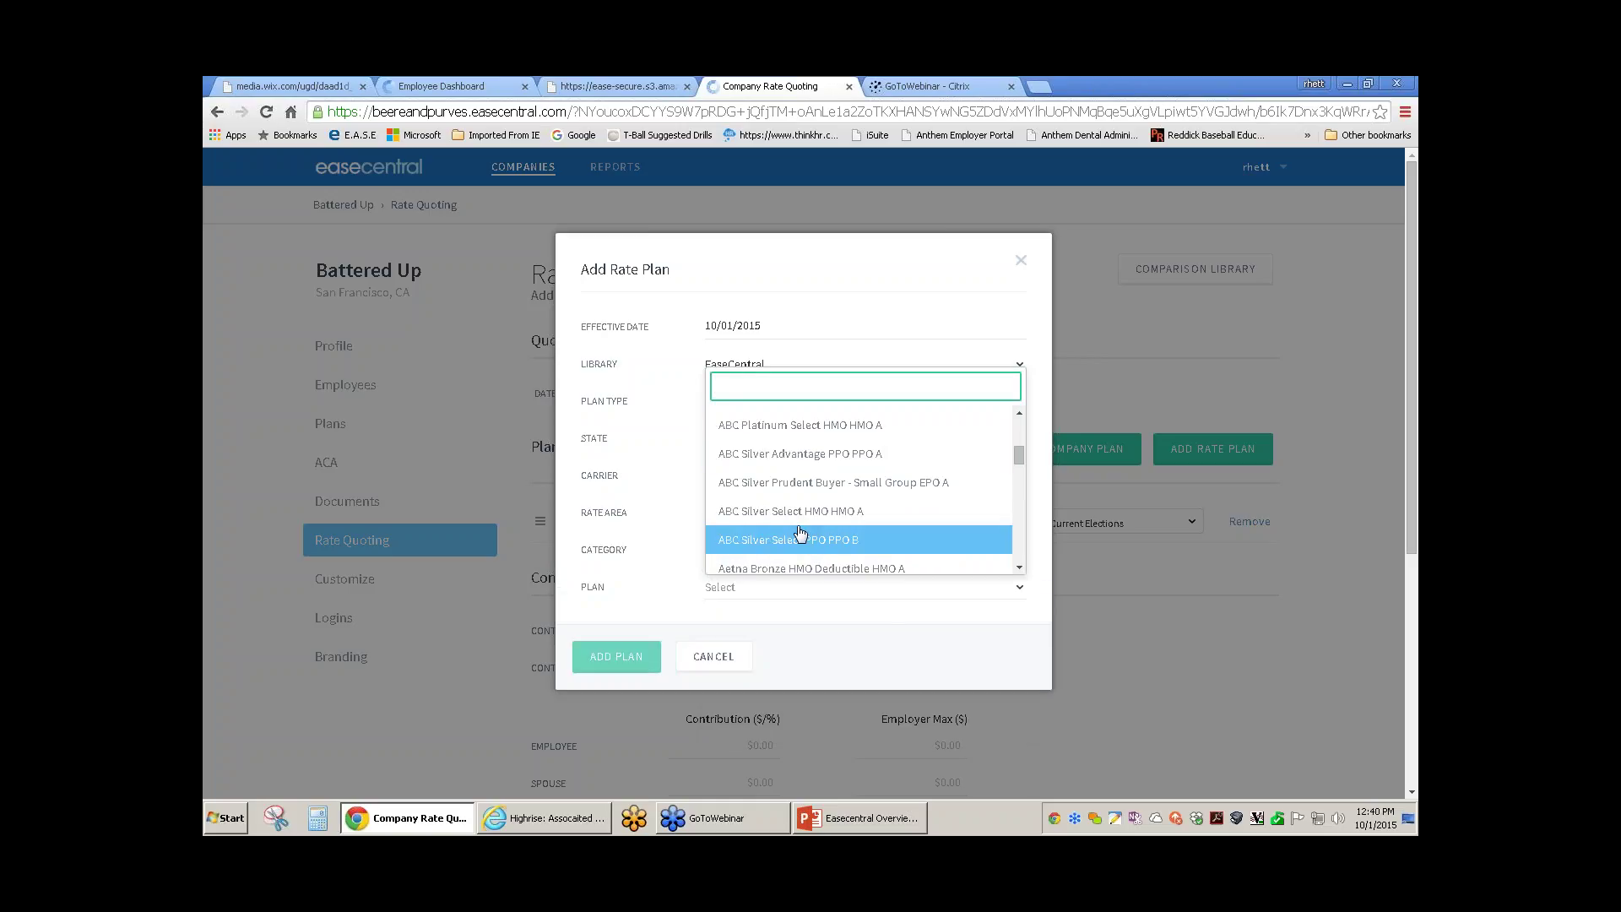
left_click(799, 512)
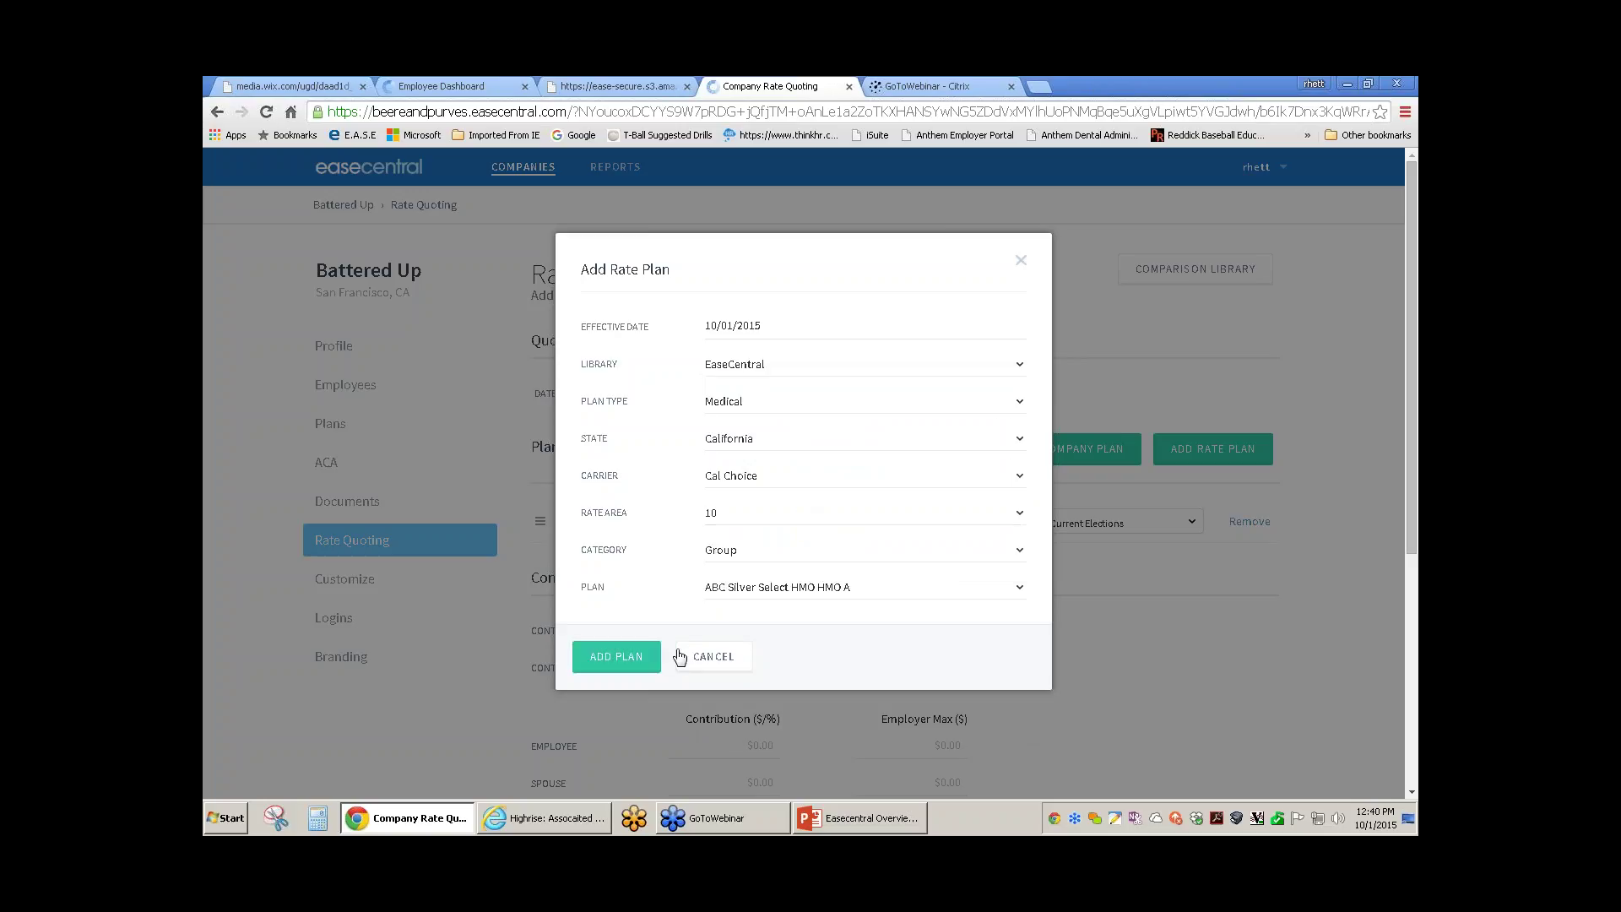
left_click(641, 658)
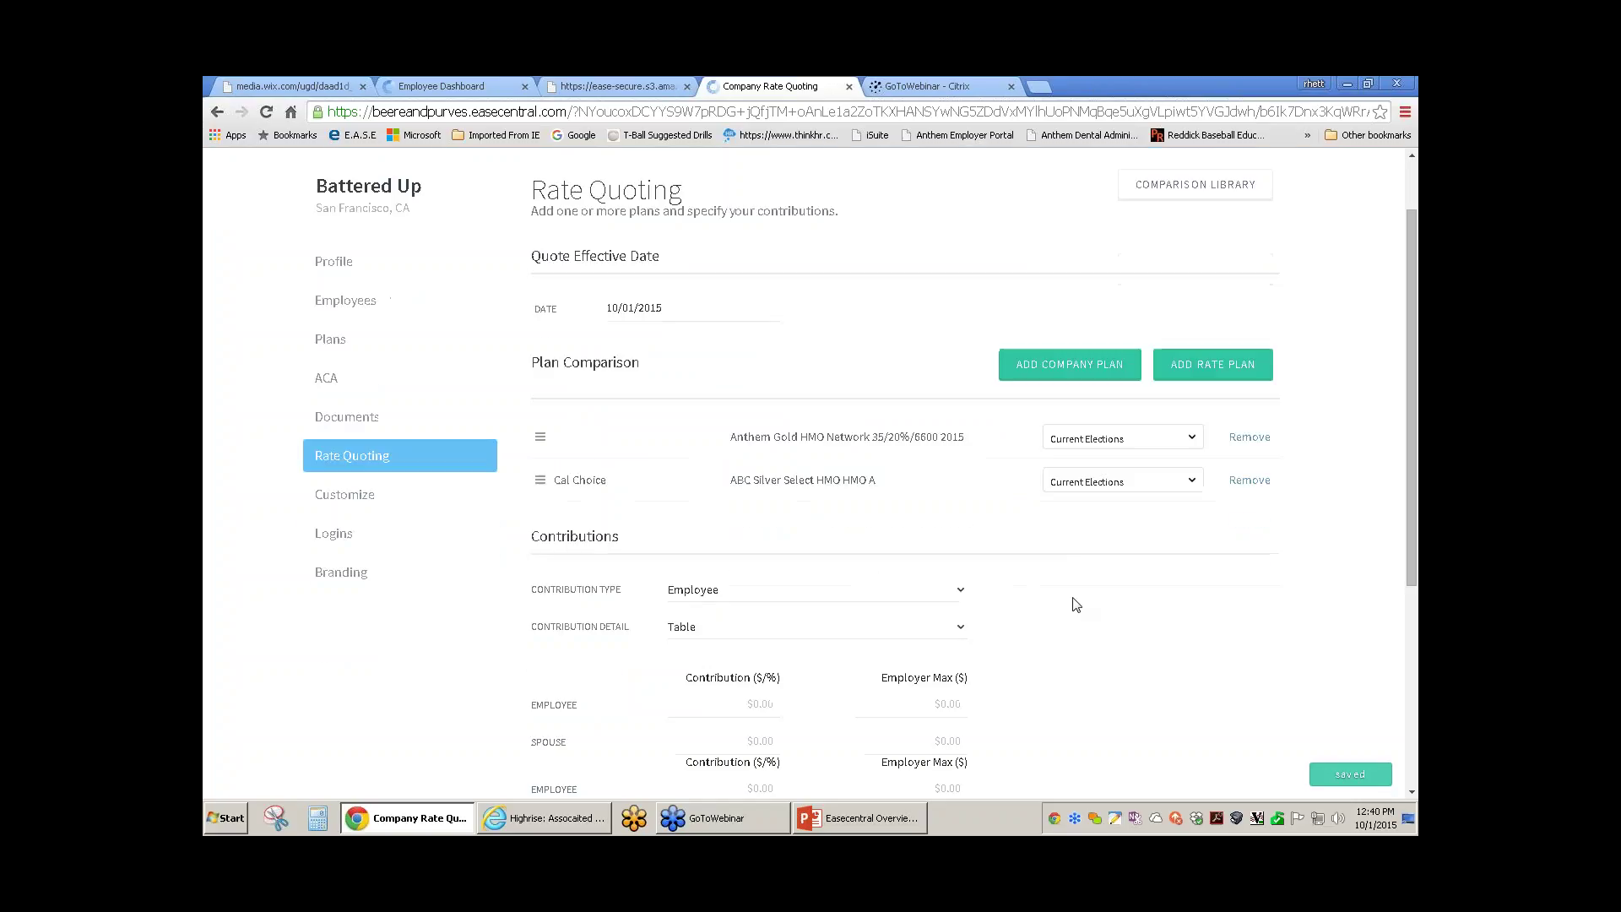
scroll(1074, 605, "down", 3)
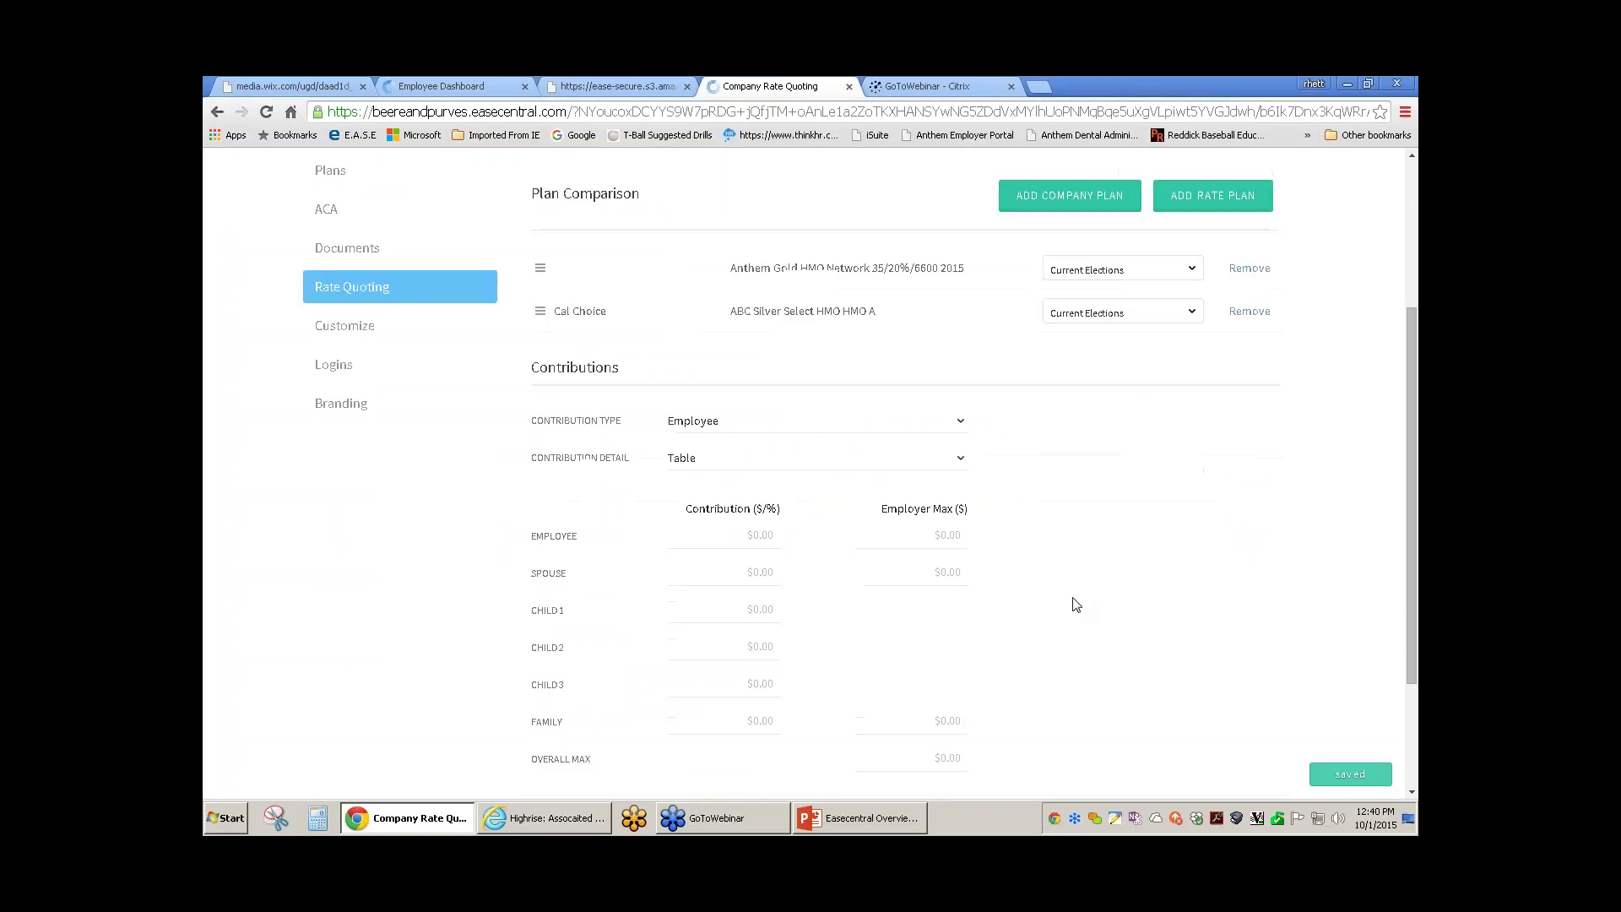
- Check the election choices for ABC Silver Select HMO HMO A, and set contributions to 10% employee, 50% spouse and 50% first child
left_click(1189, 315)
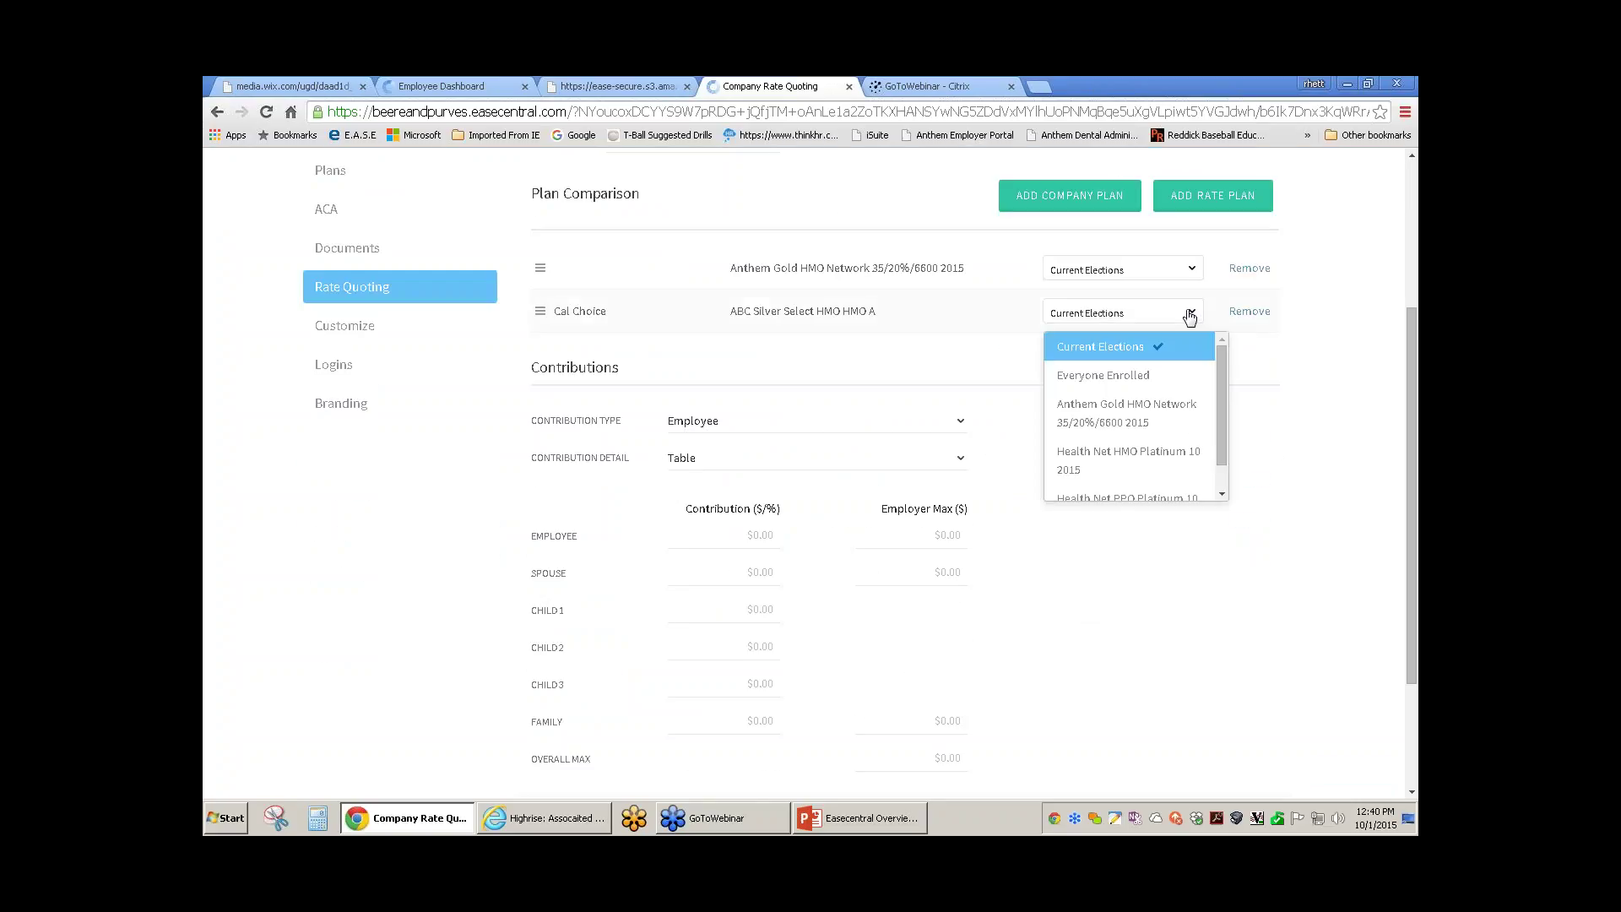
left_click(1190, 315)
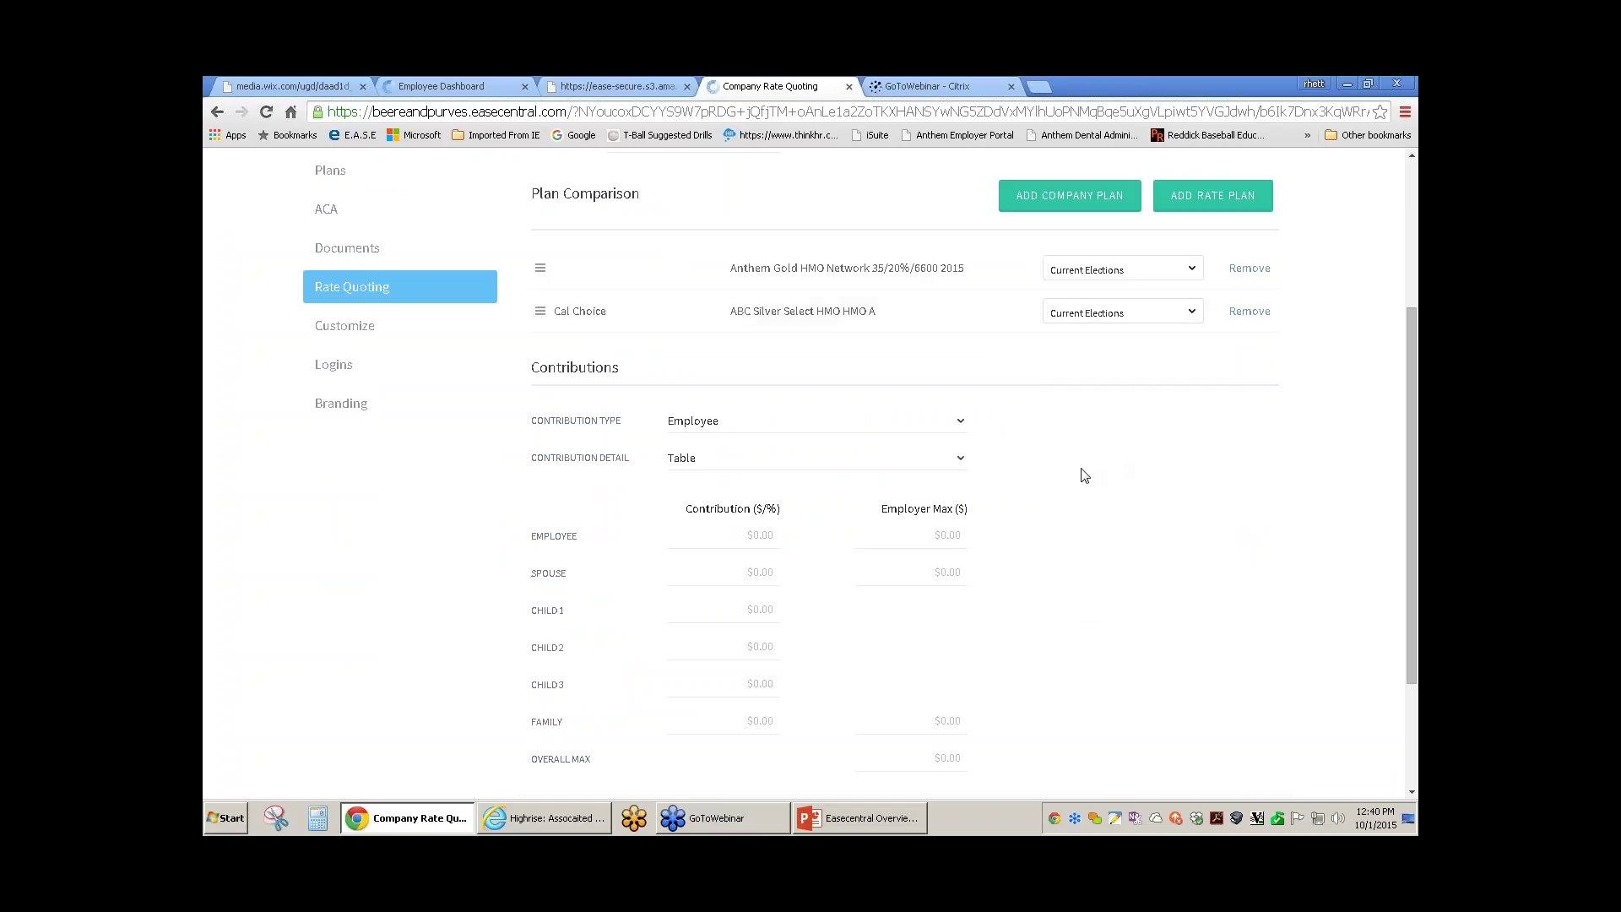
scroll(1084, 475, "down", 1)
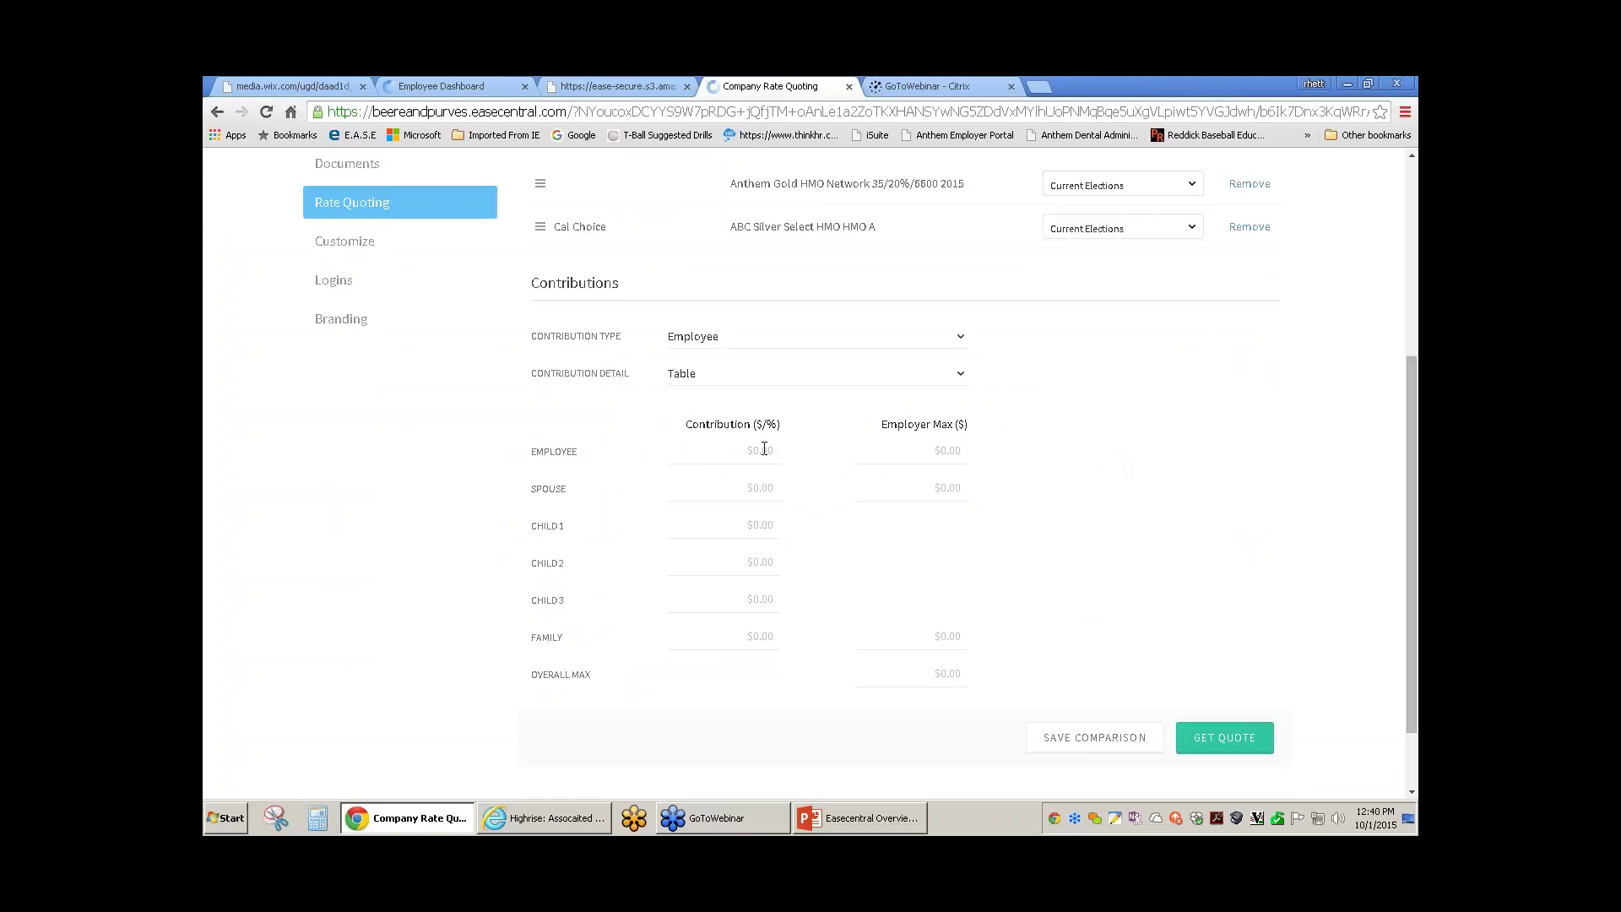
left_click(764, 450)
left_click(765, 453)
type("10%")
left_click(759, 488)
type("50%")
left_click(763, 525)
type("50%")
- Generate the plan comparison quote, open the downloaded RateQuote workbook in Excel and enable editing
left_click(1227, 738)
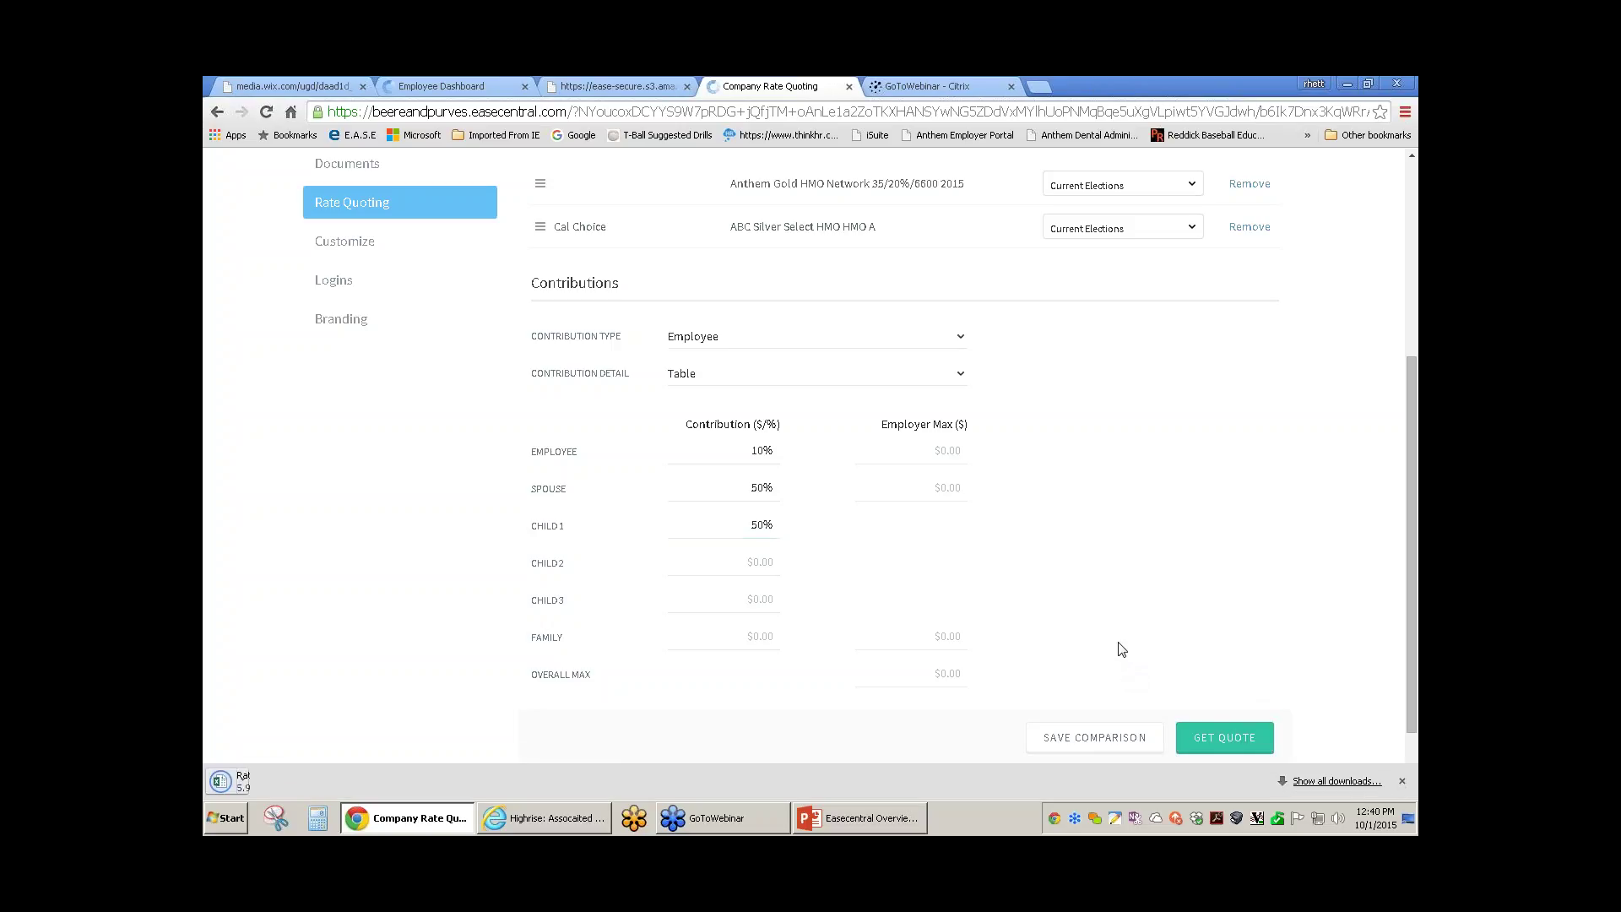
left_click(344, 782)
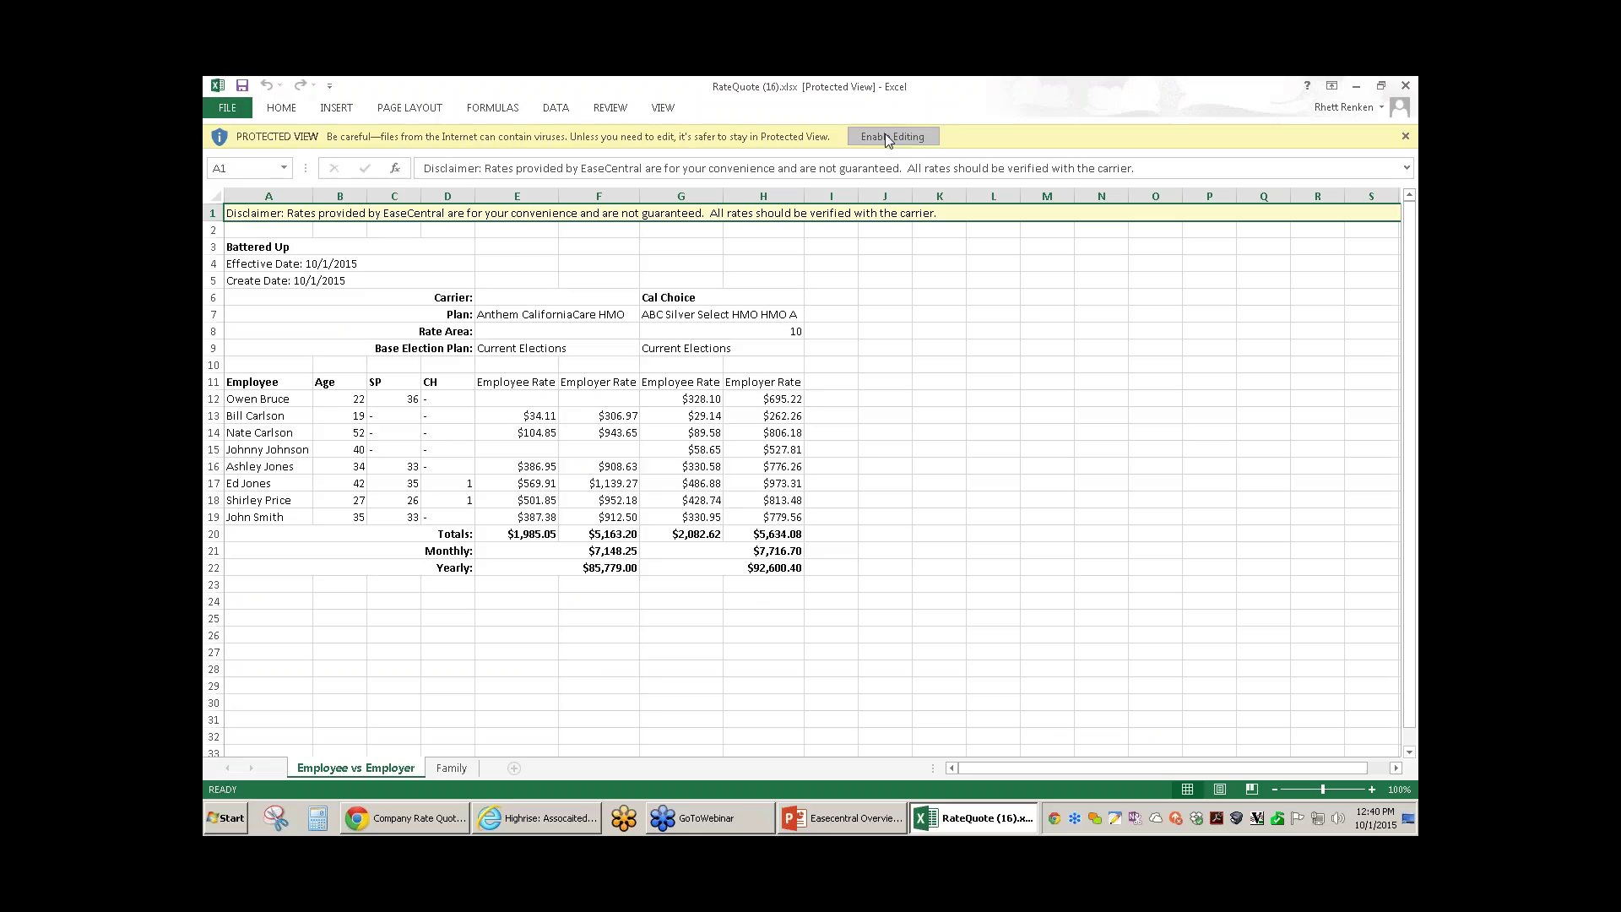
left_click(887, 138)
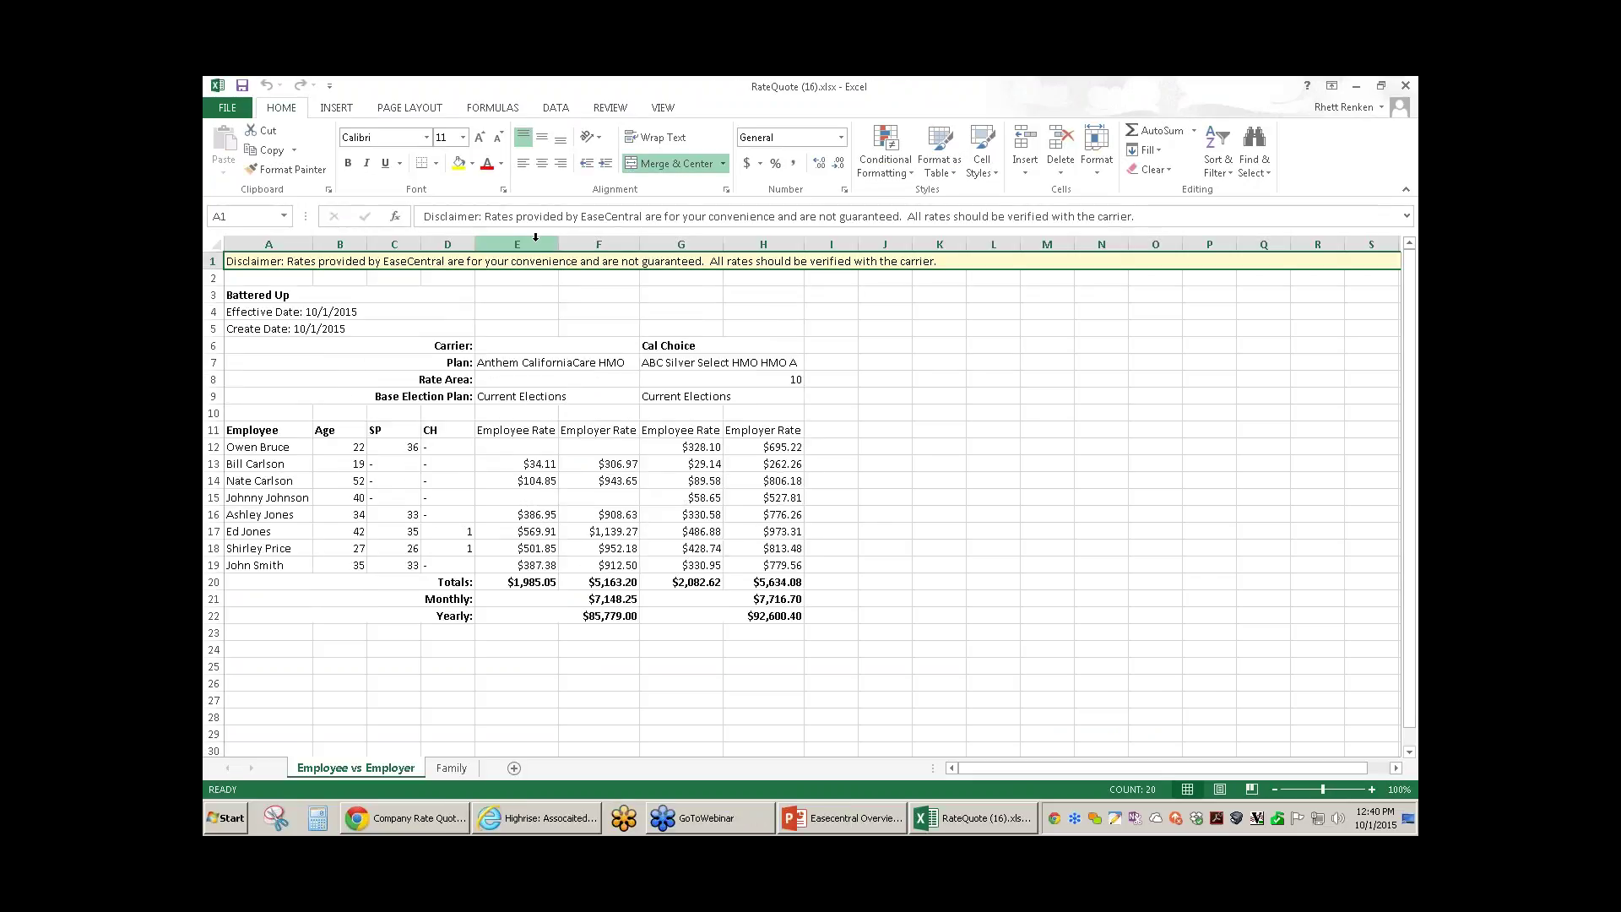
- Compare the Anthem and Cal Choice rate columns and their yearly employer totals, and close the workbook
left_click_drag(535, 237, 608, 409)
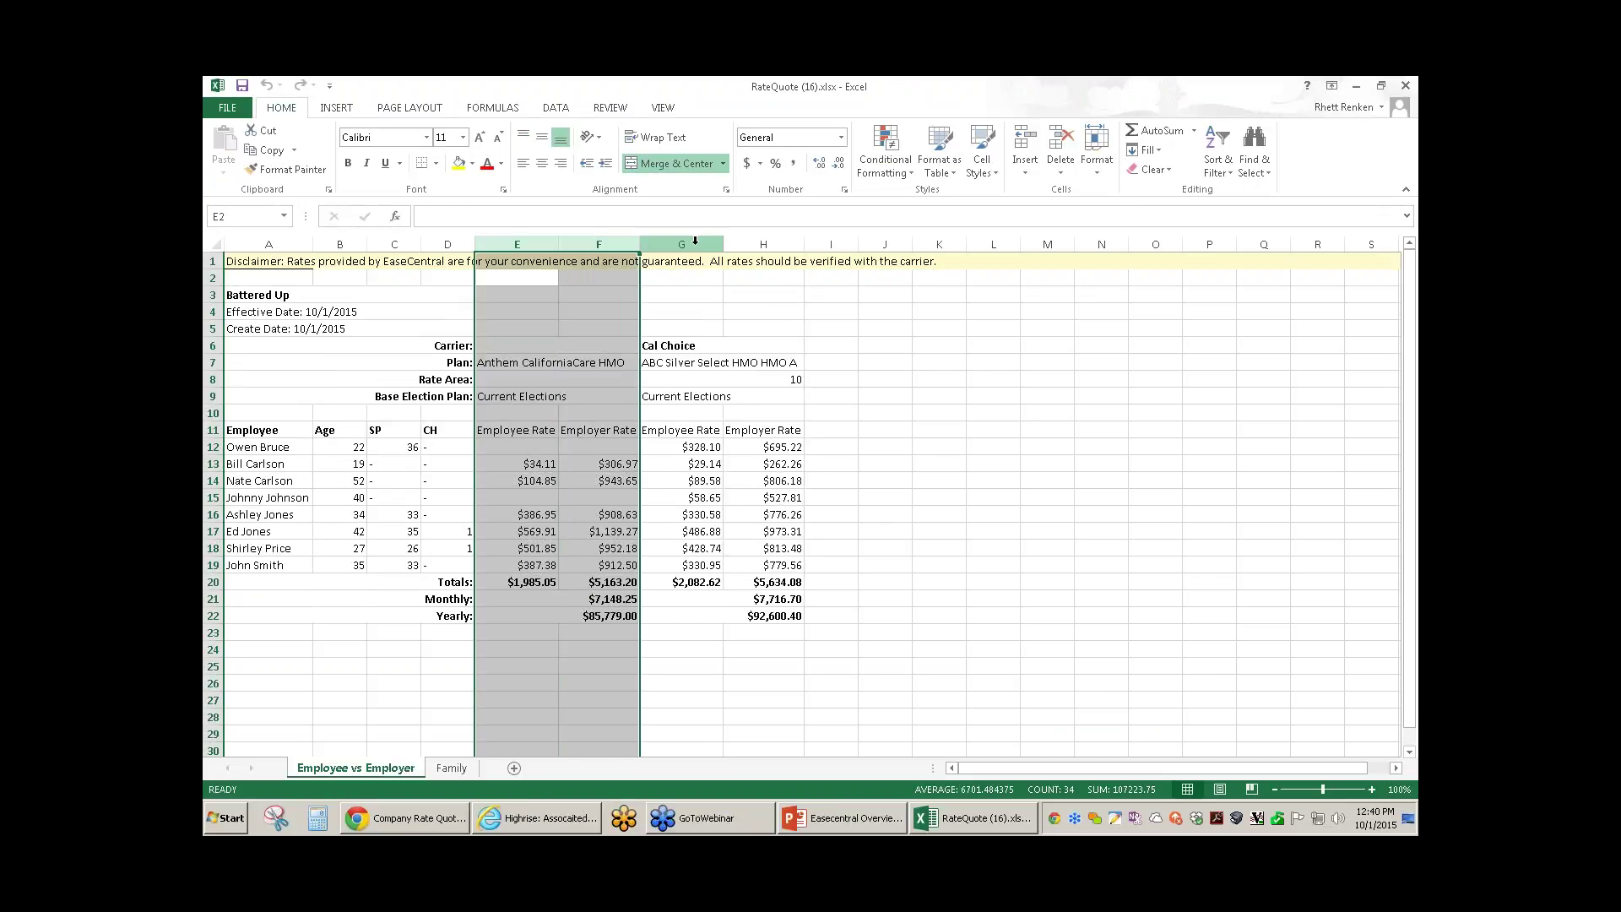
left_click_drag(695, 241, 728, 241)
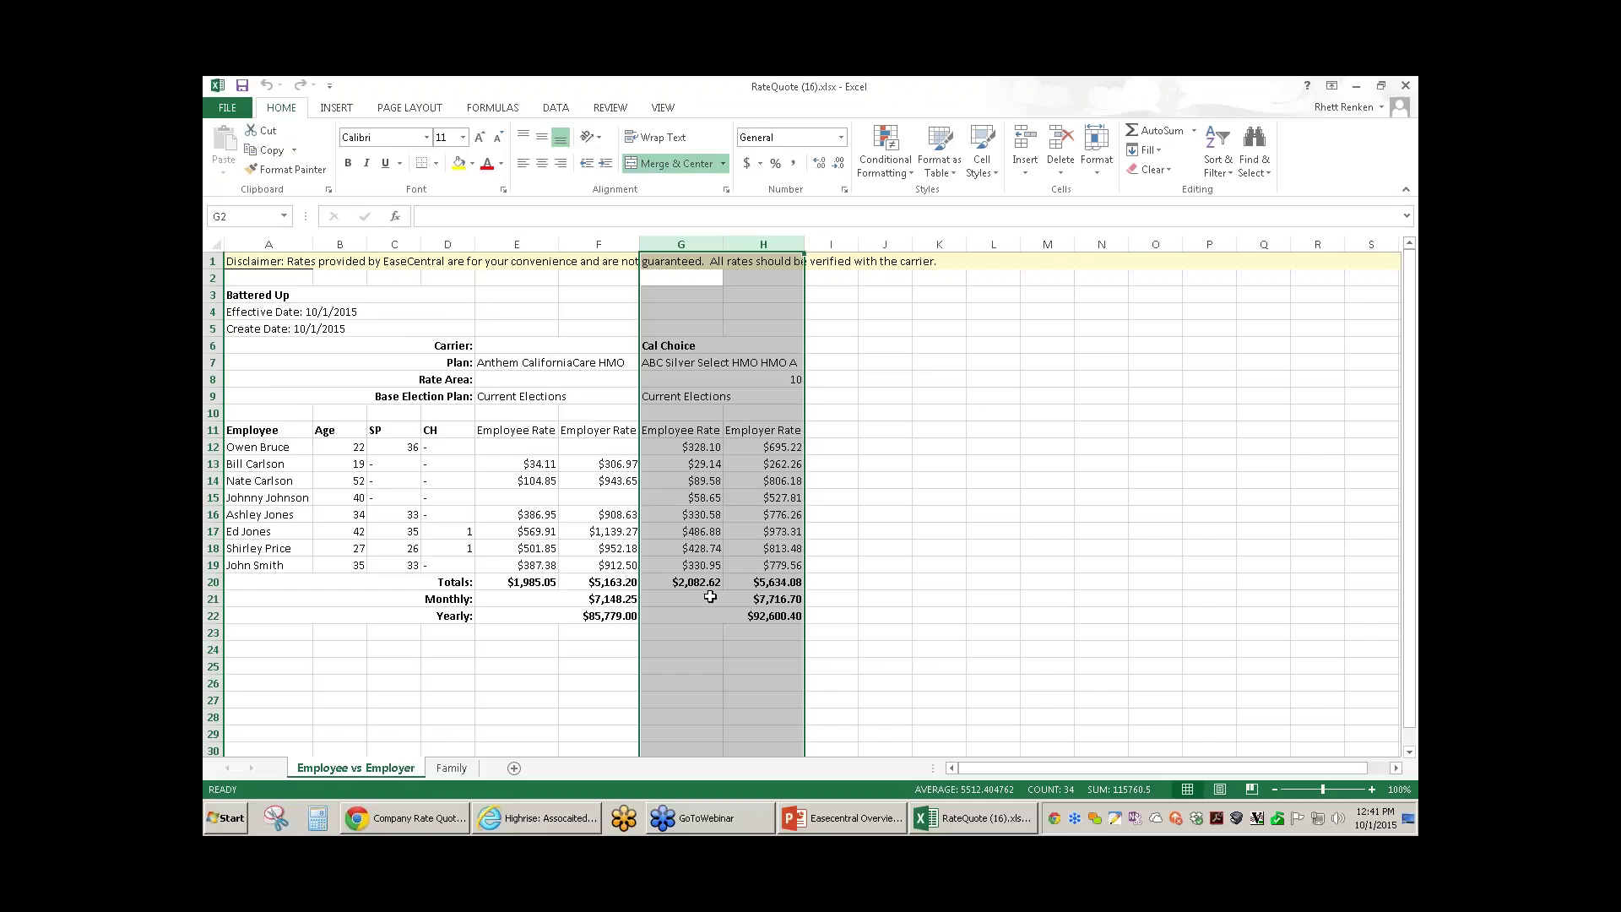
left_click(594, 616)
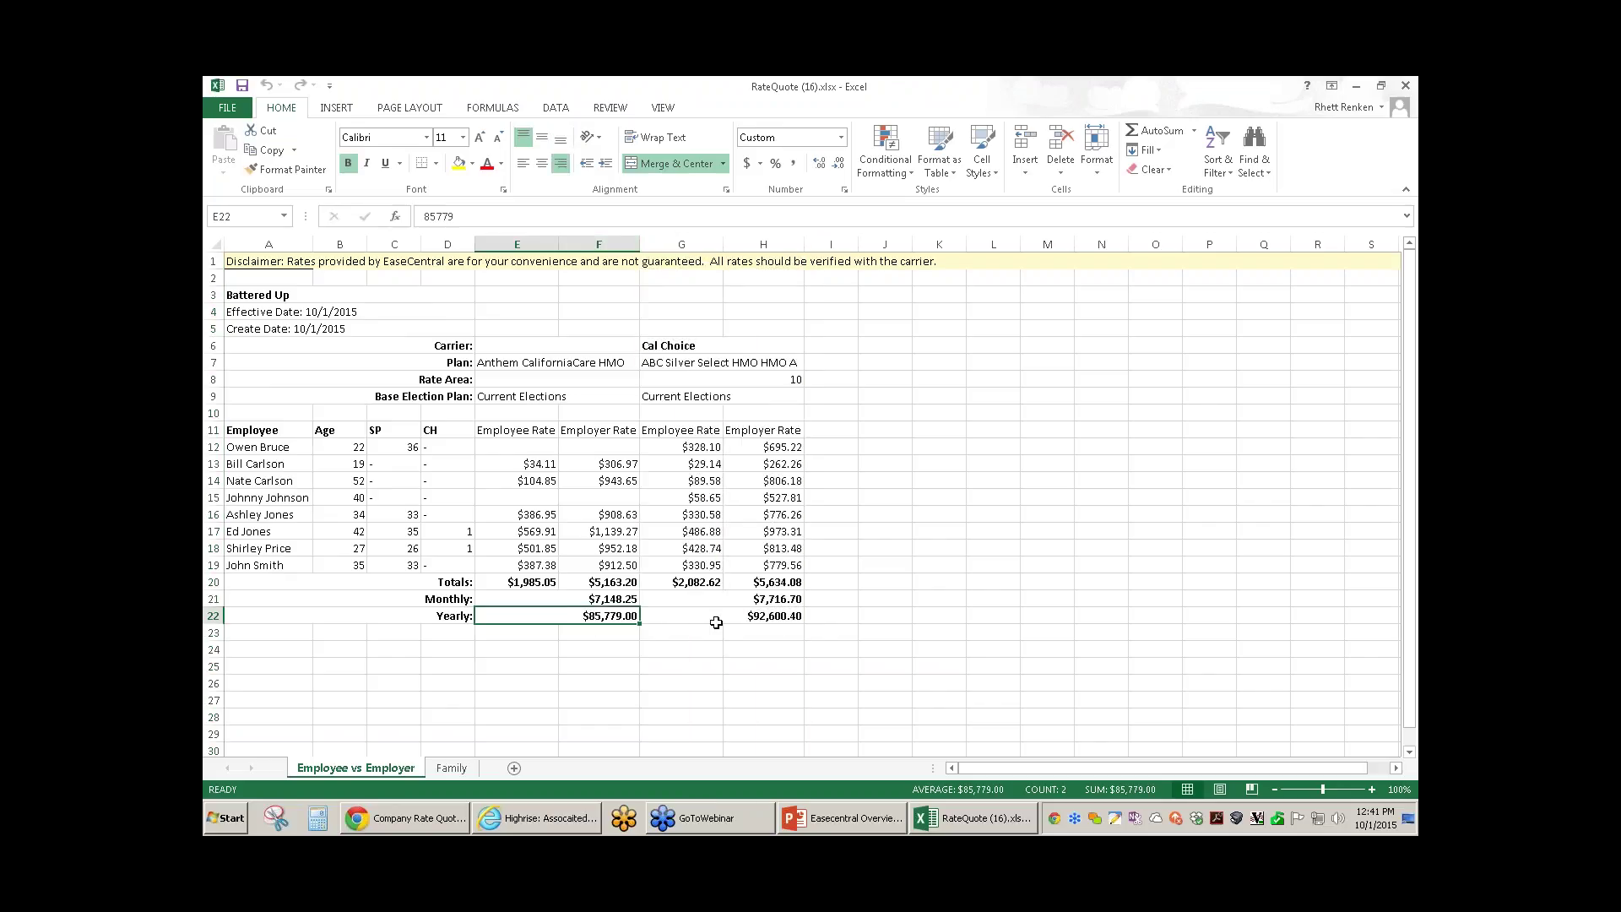
left_click(753, 618)
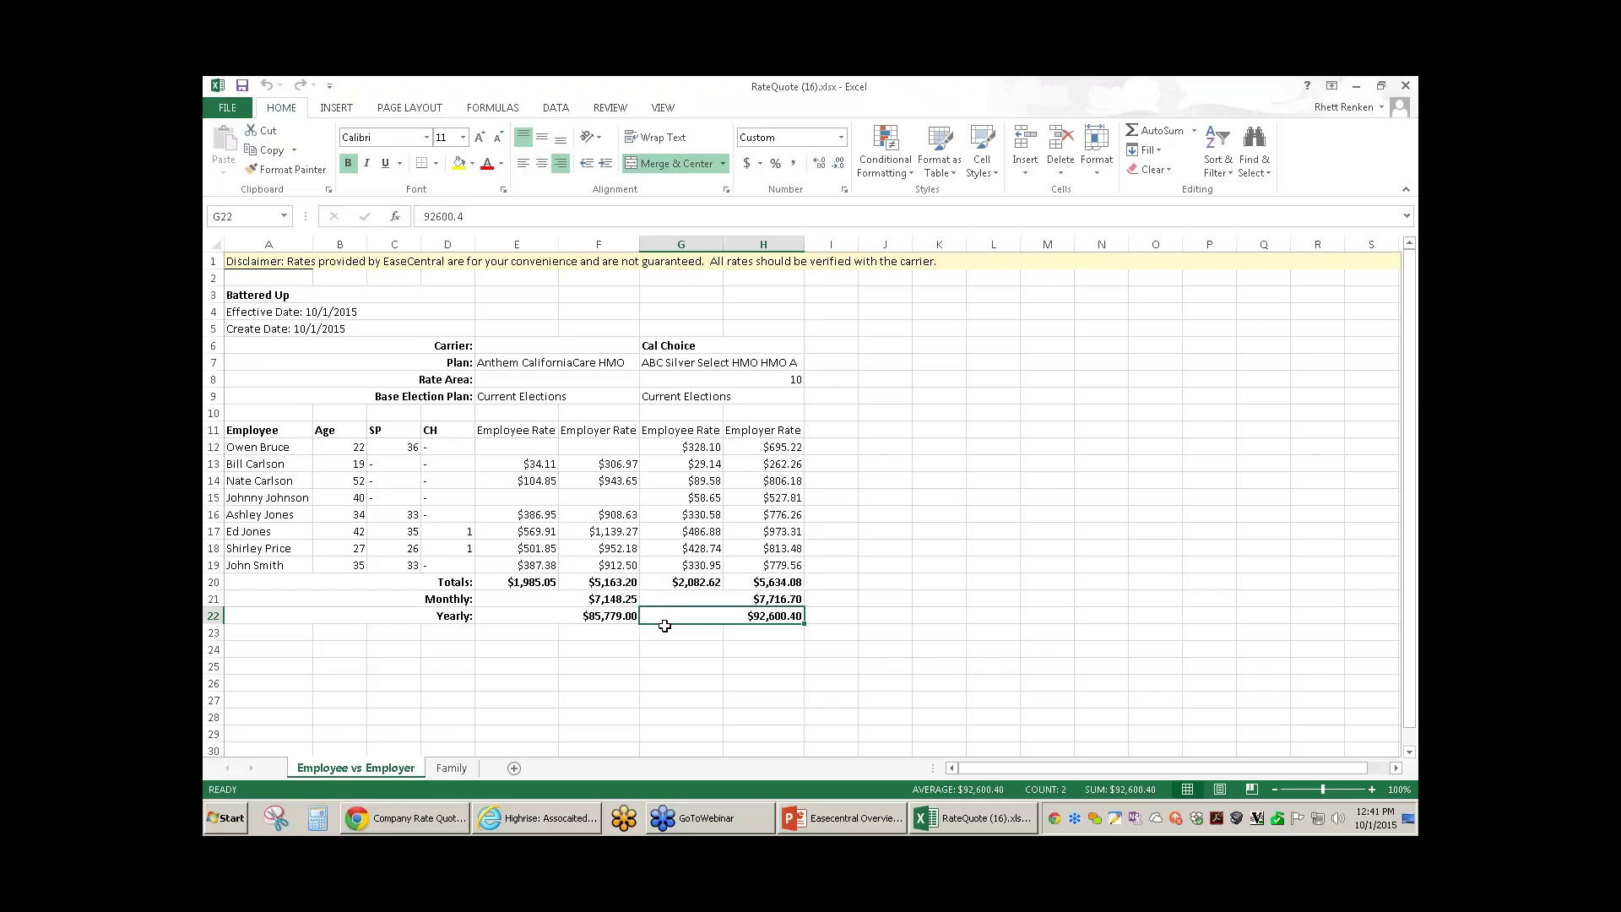
left_click(1406, 87)
- Open the company's customization settings and examine the open enrollment and lock enrollment dates
scroll(915, 604, "up", 3)
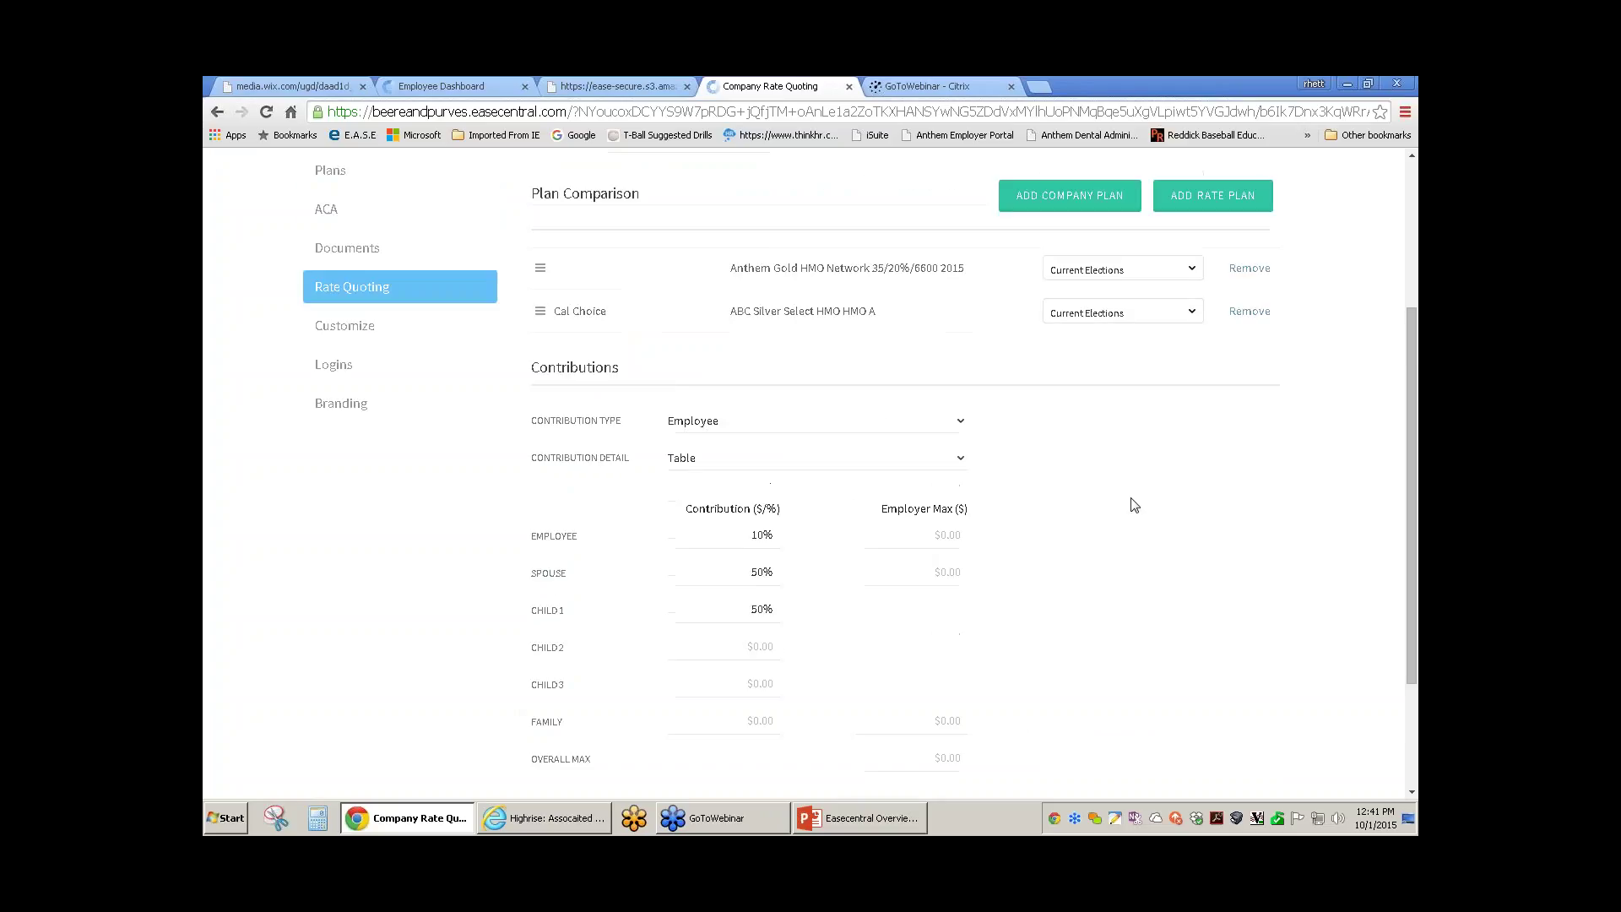
left_click(338, 497)
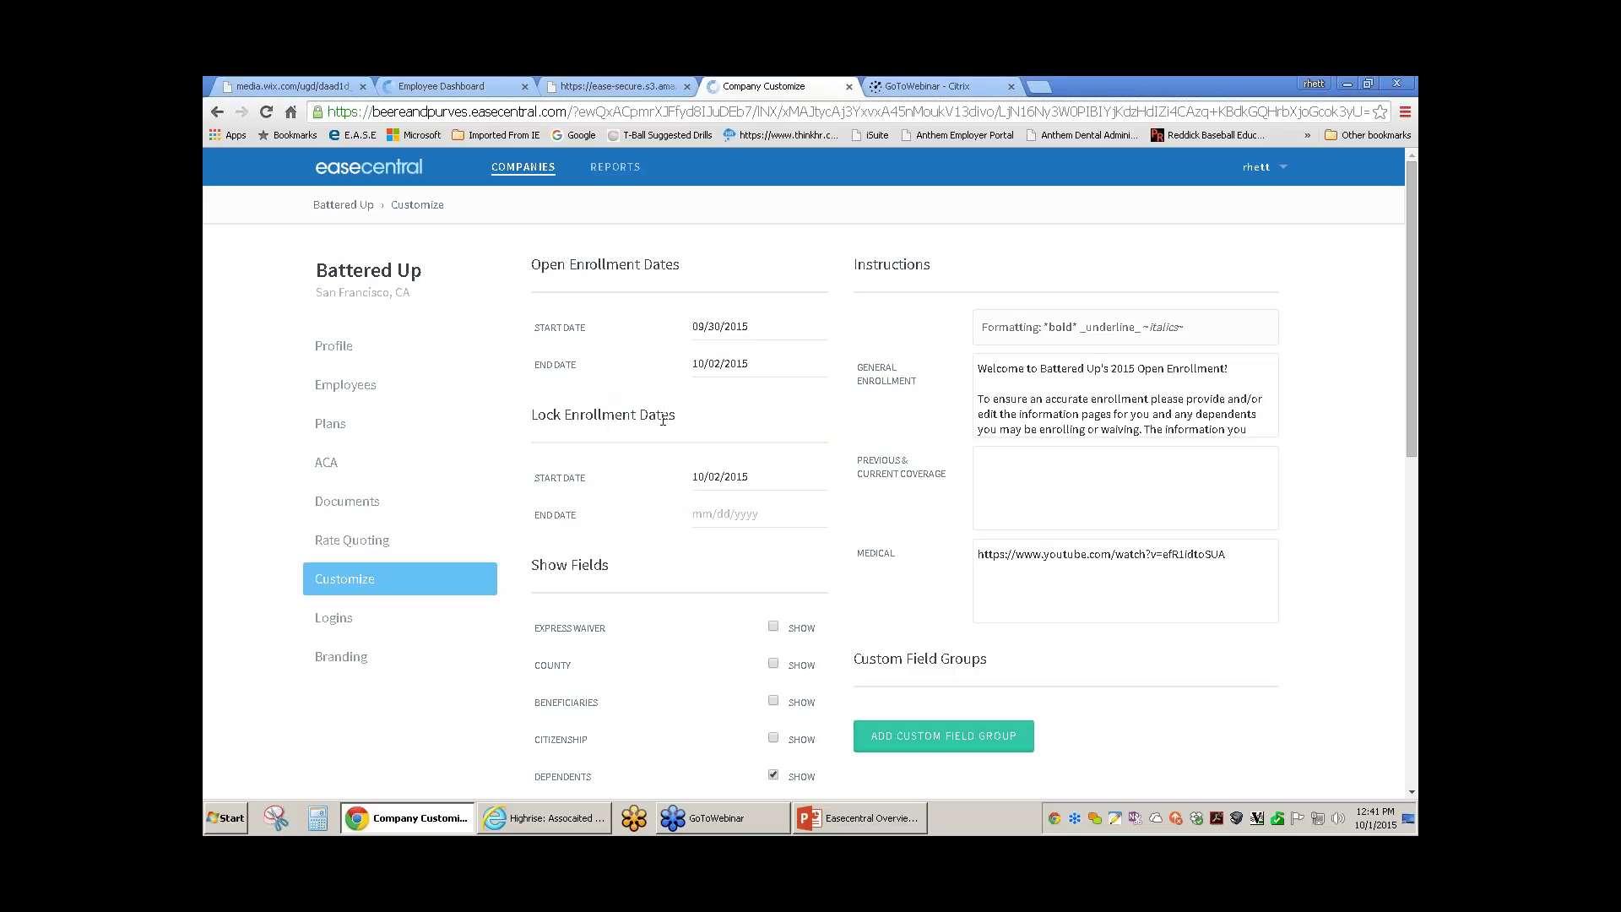
scroll(663, 420, "down", 1)
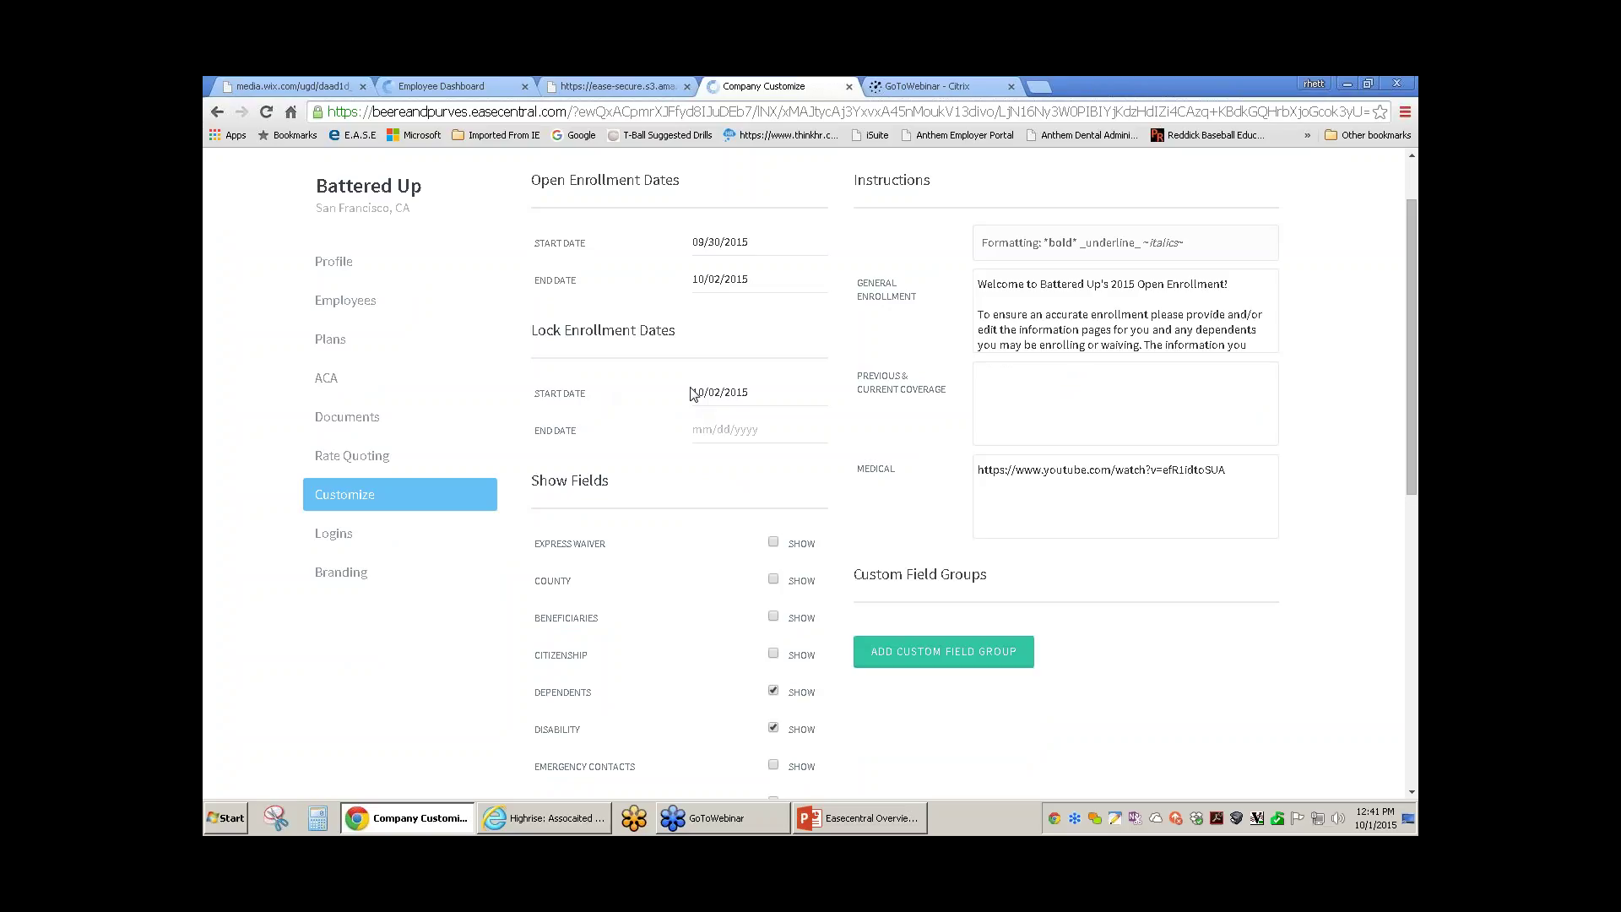
left_click(708, 393)
left_click(758, 440)
- Examine which optional enrollment fields are shown to employees, including health information, and review the instructions area
scroll(766, 456, "down", 3)
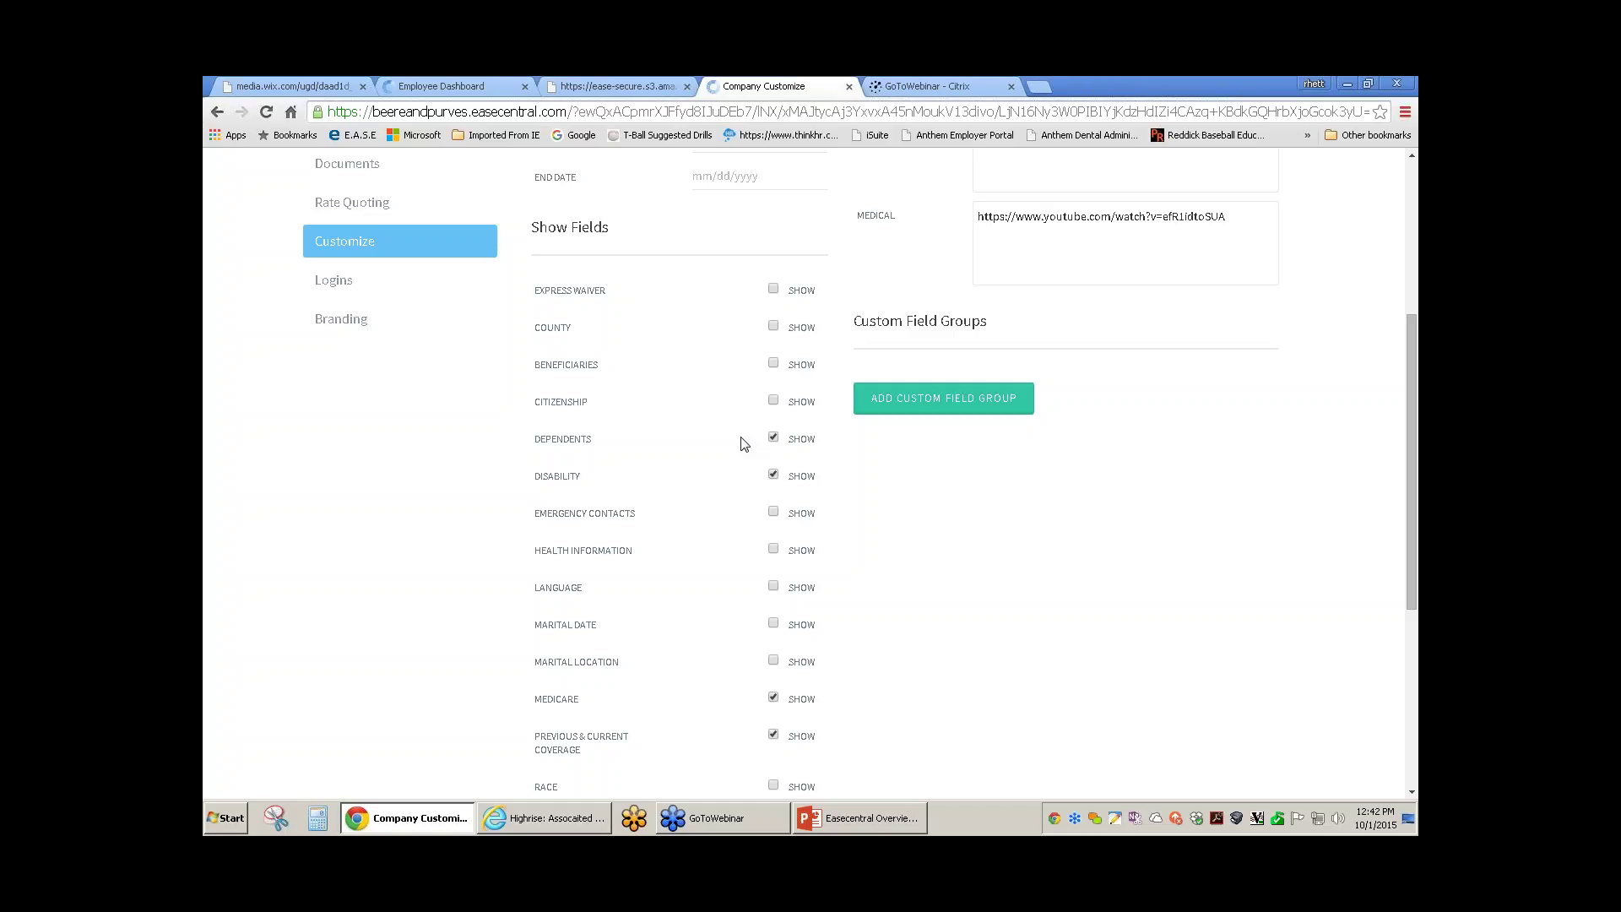
scroll(743, 445, "down", 1)
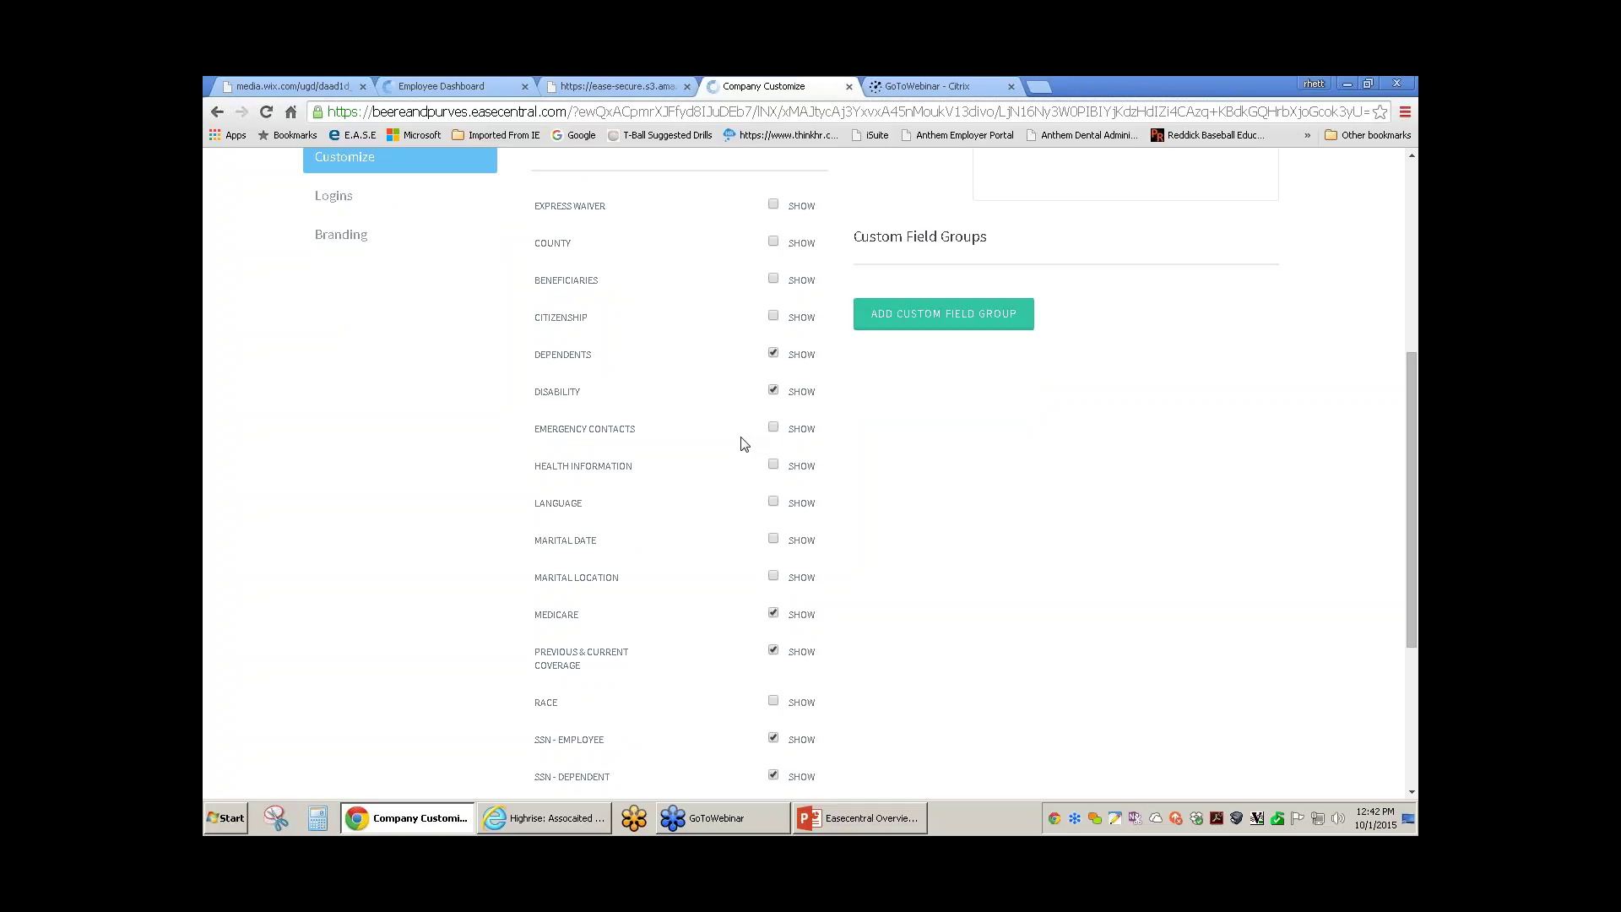
left_click(773, 465)
scroll(811, 472, "up", 1)
scroll(810, 473, "up", 3)
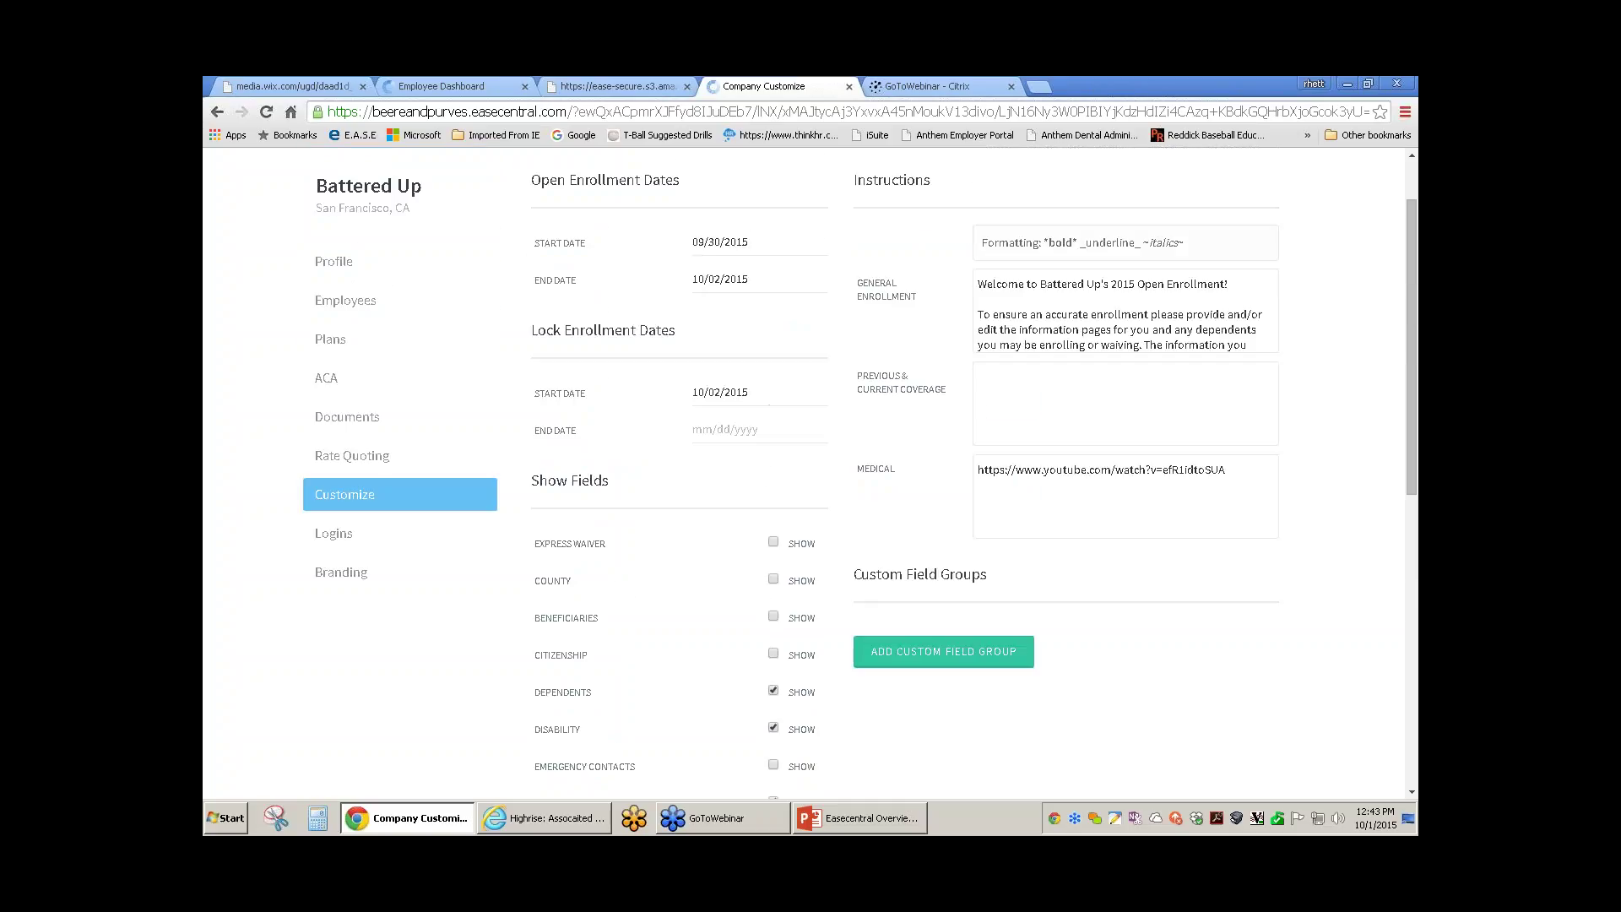
scroll(735, 464, "up", 1)
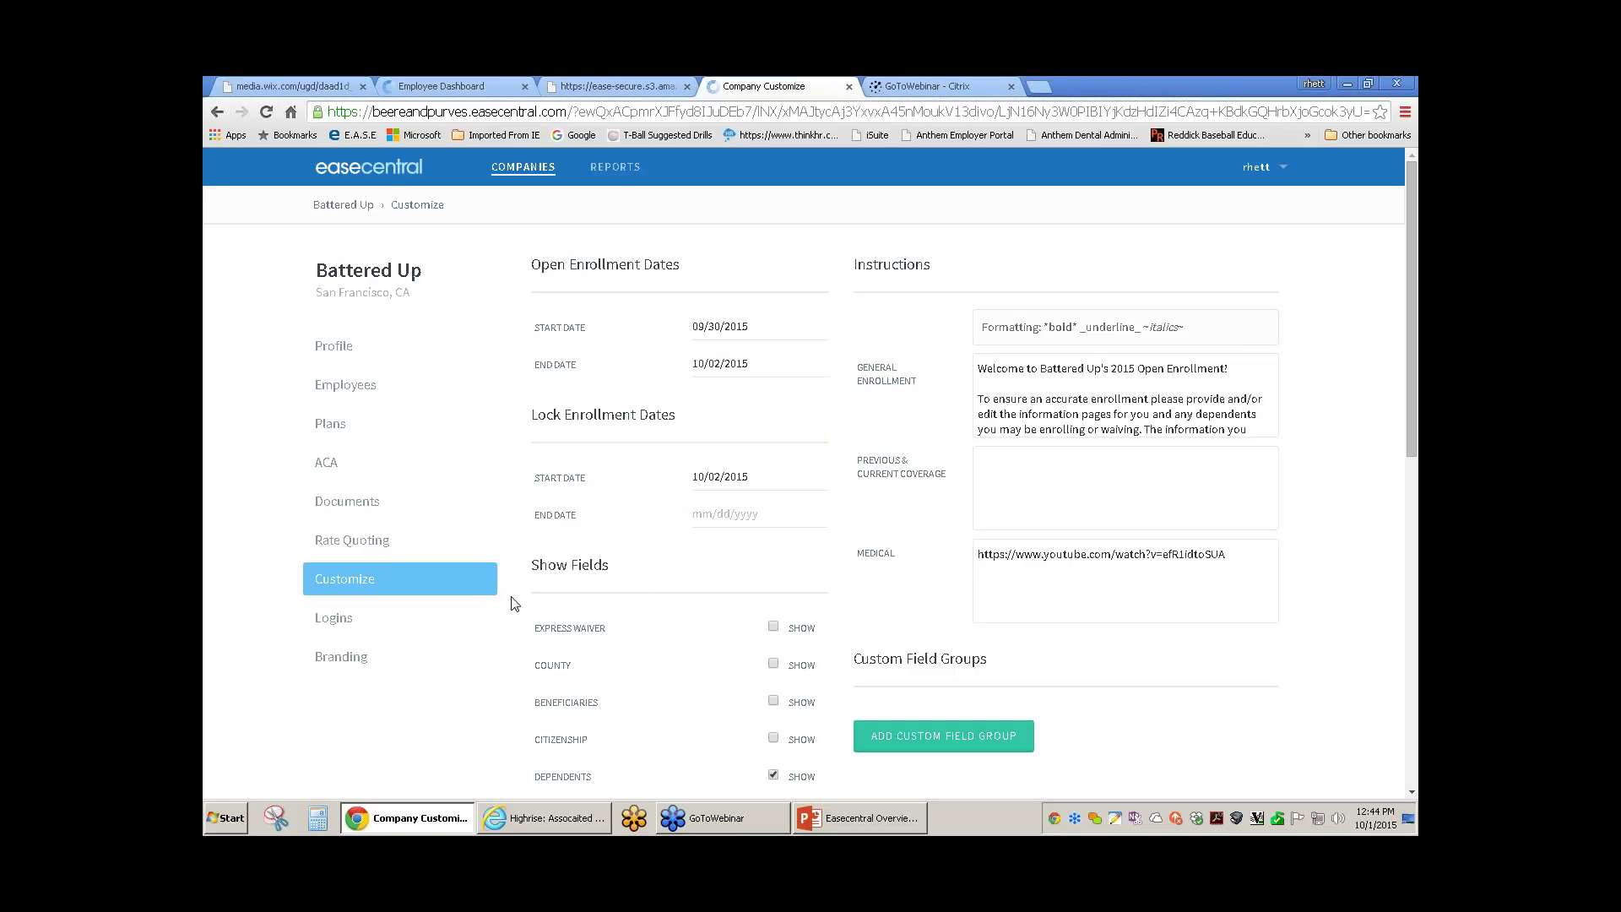
- Select all employees missing login information, preview the Welcome to EaseCentral message, and cancel without sending it
left_click(339, 619)
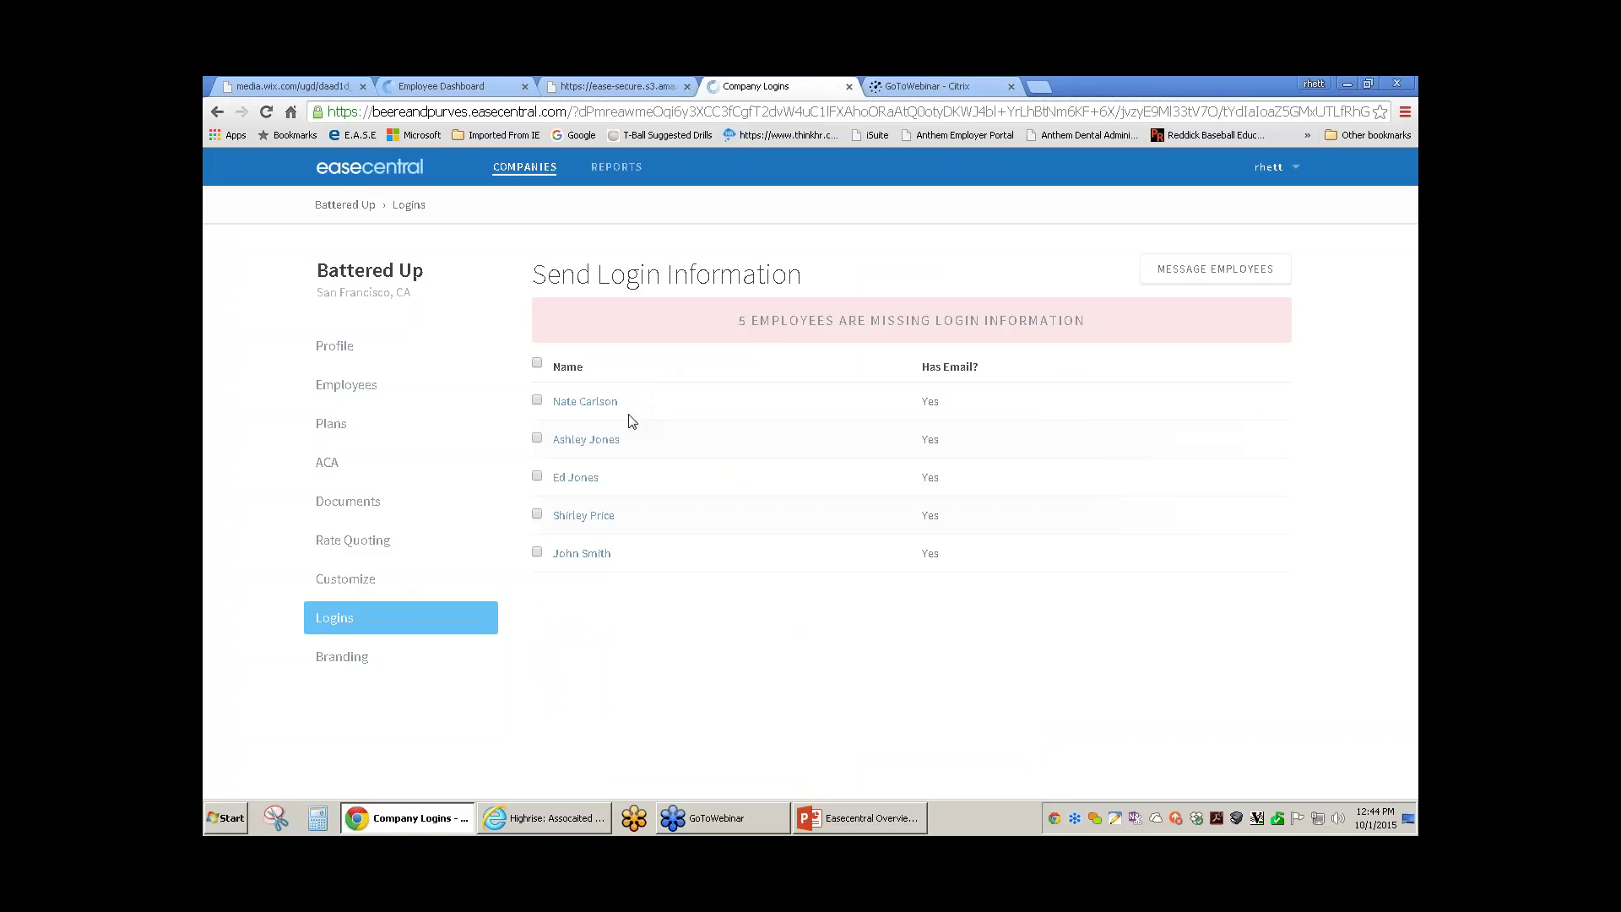
left_click(537, 364)
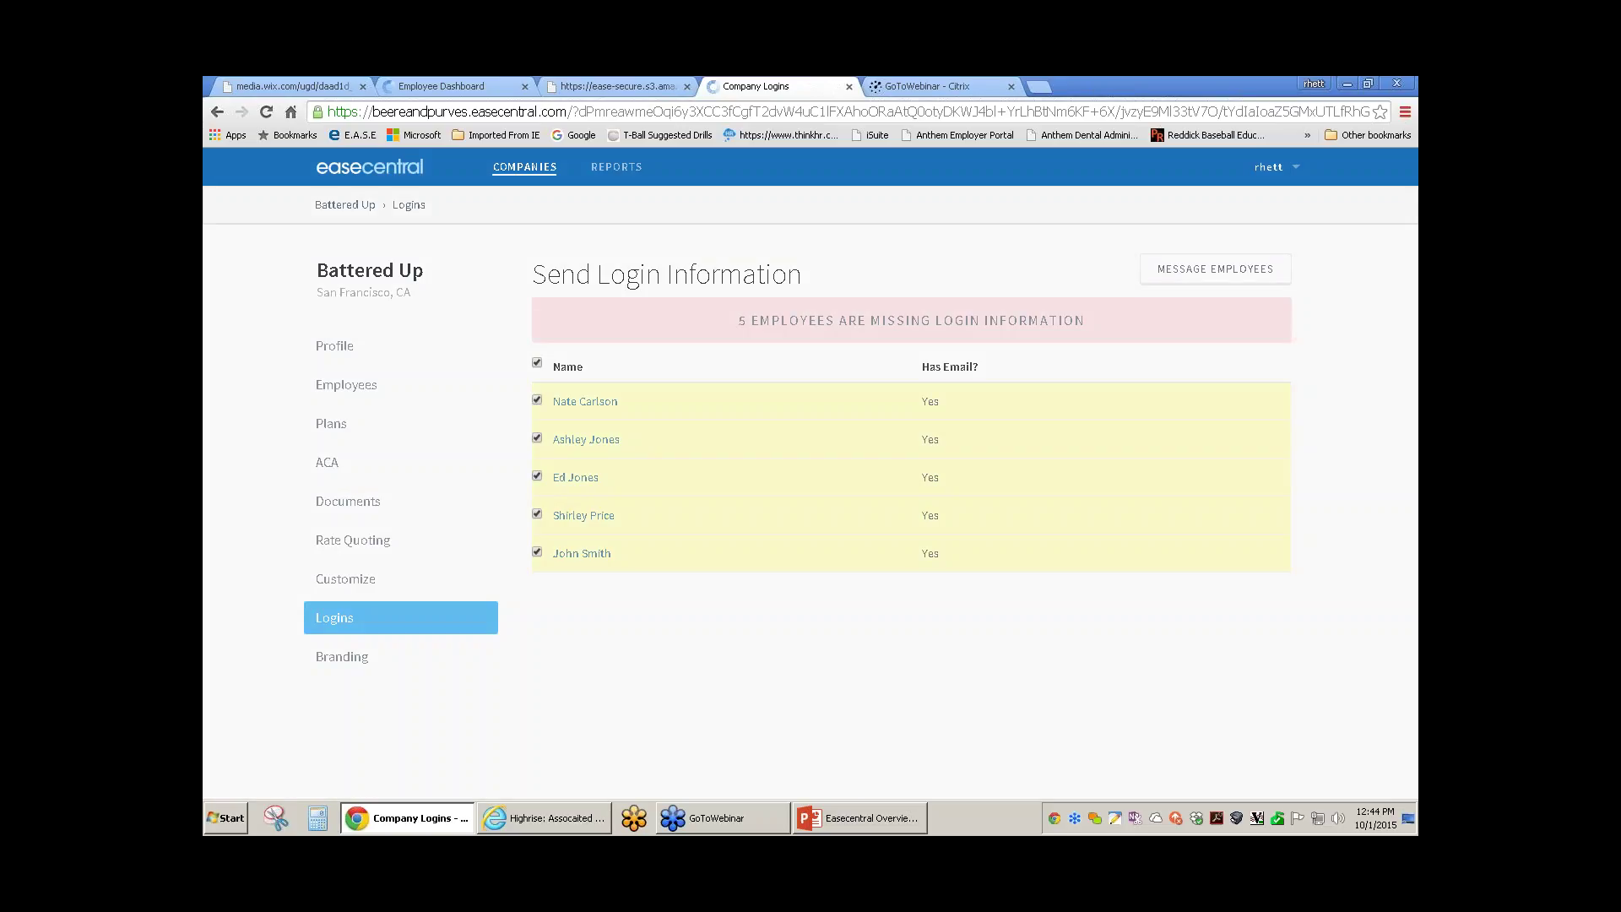
left_click(1215, 269)
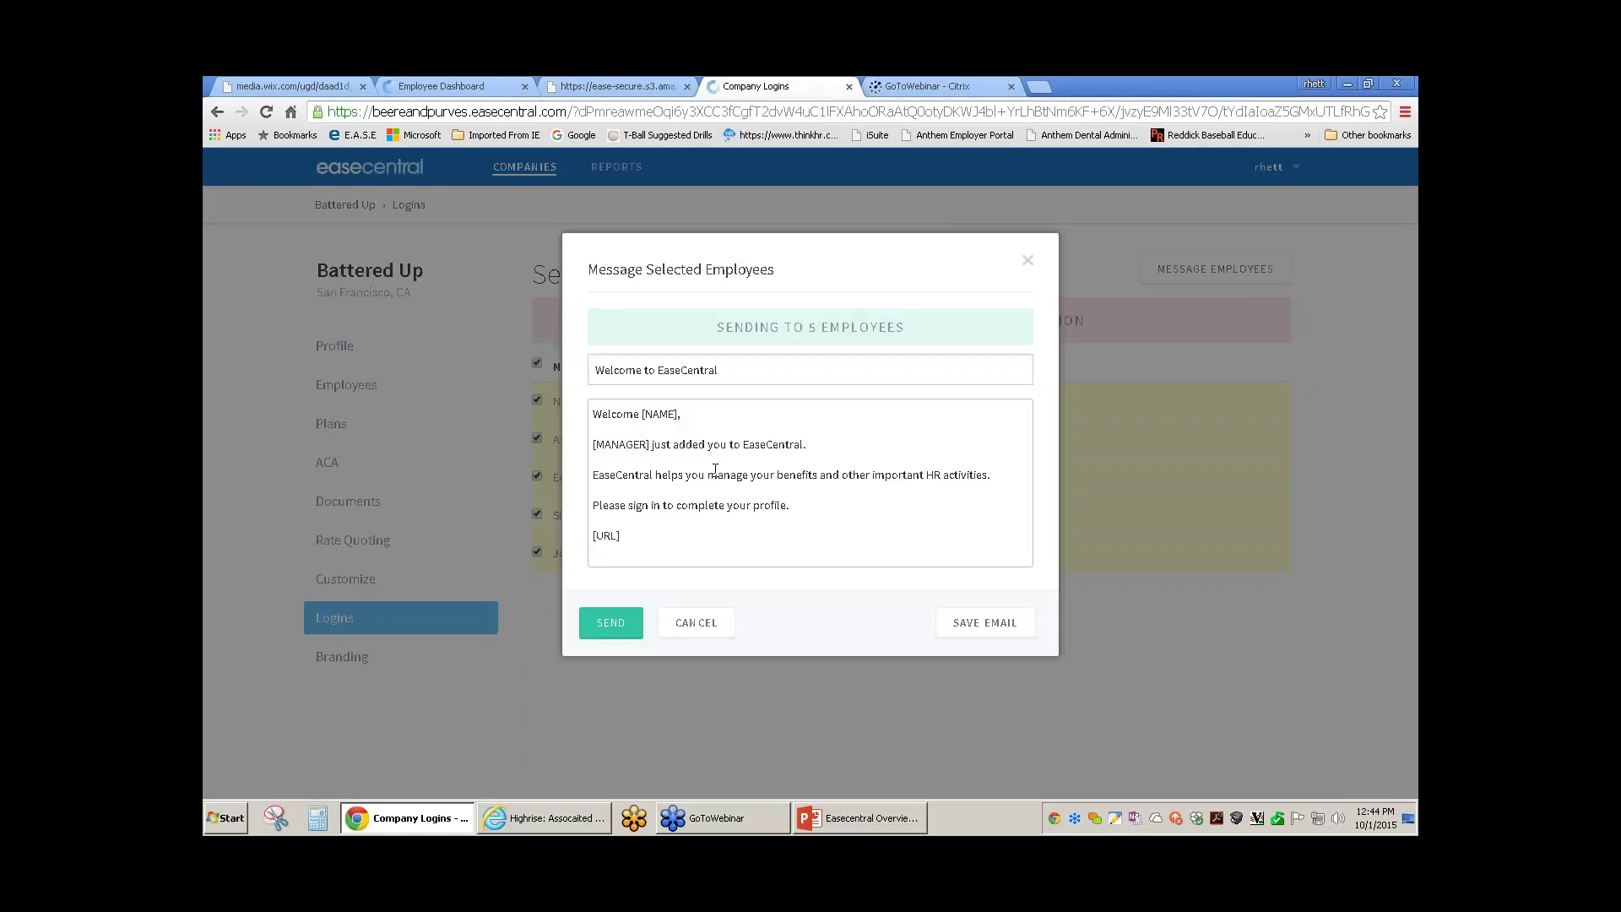
left_click(703, 627)
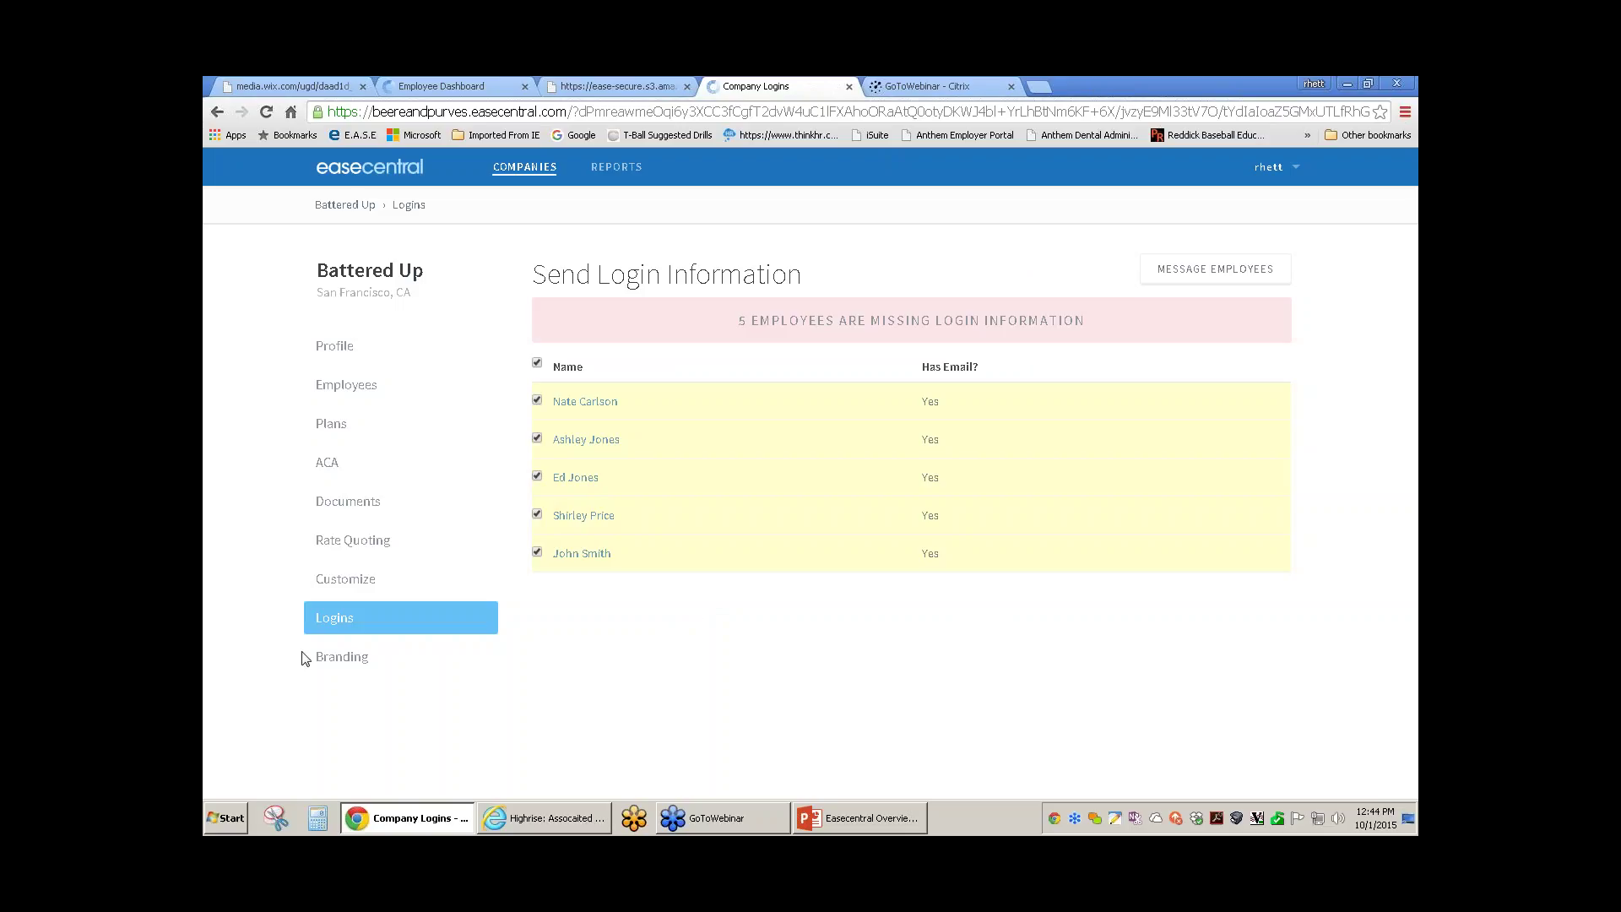
- Review the company's branding settings for custom domain, background and header images, and return to its profile
left_click(340, 657)
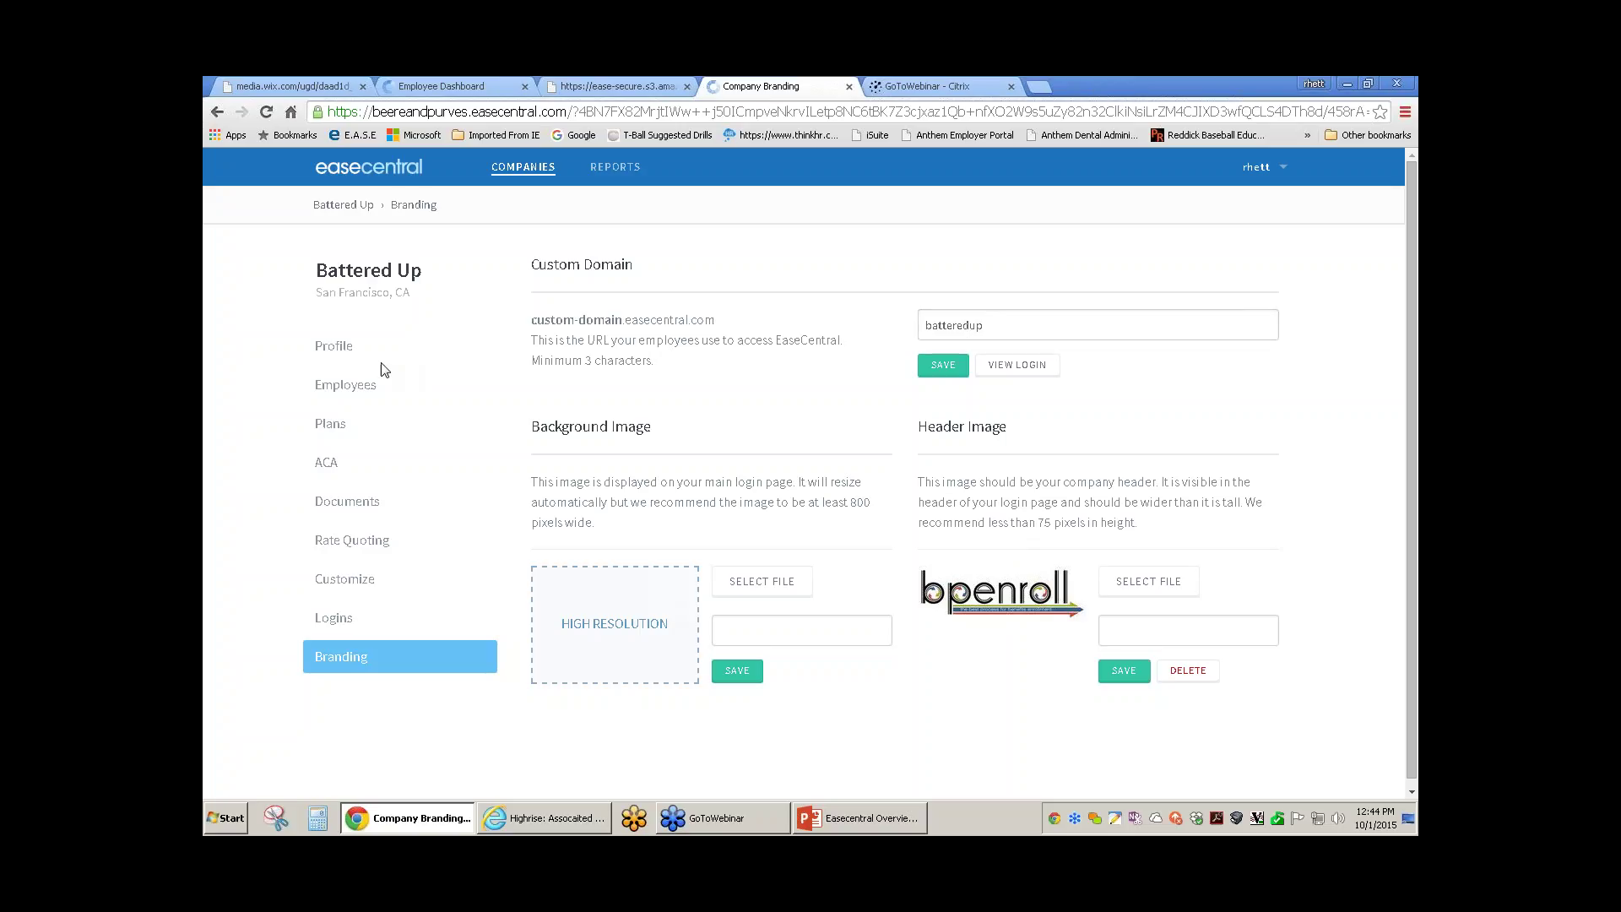
left_click(332, 351)
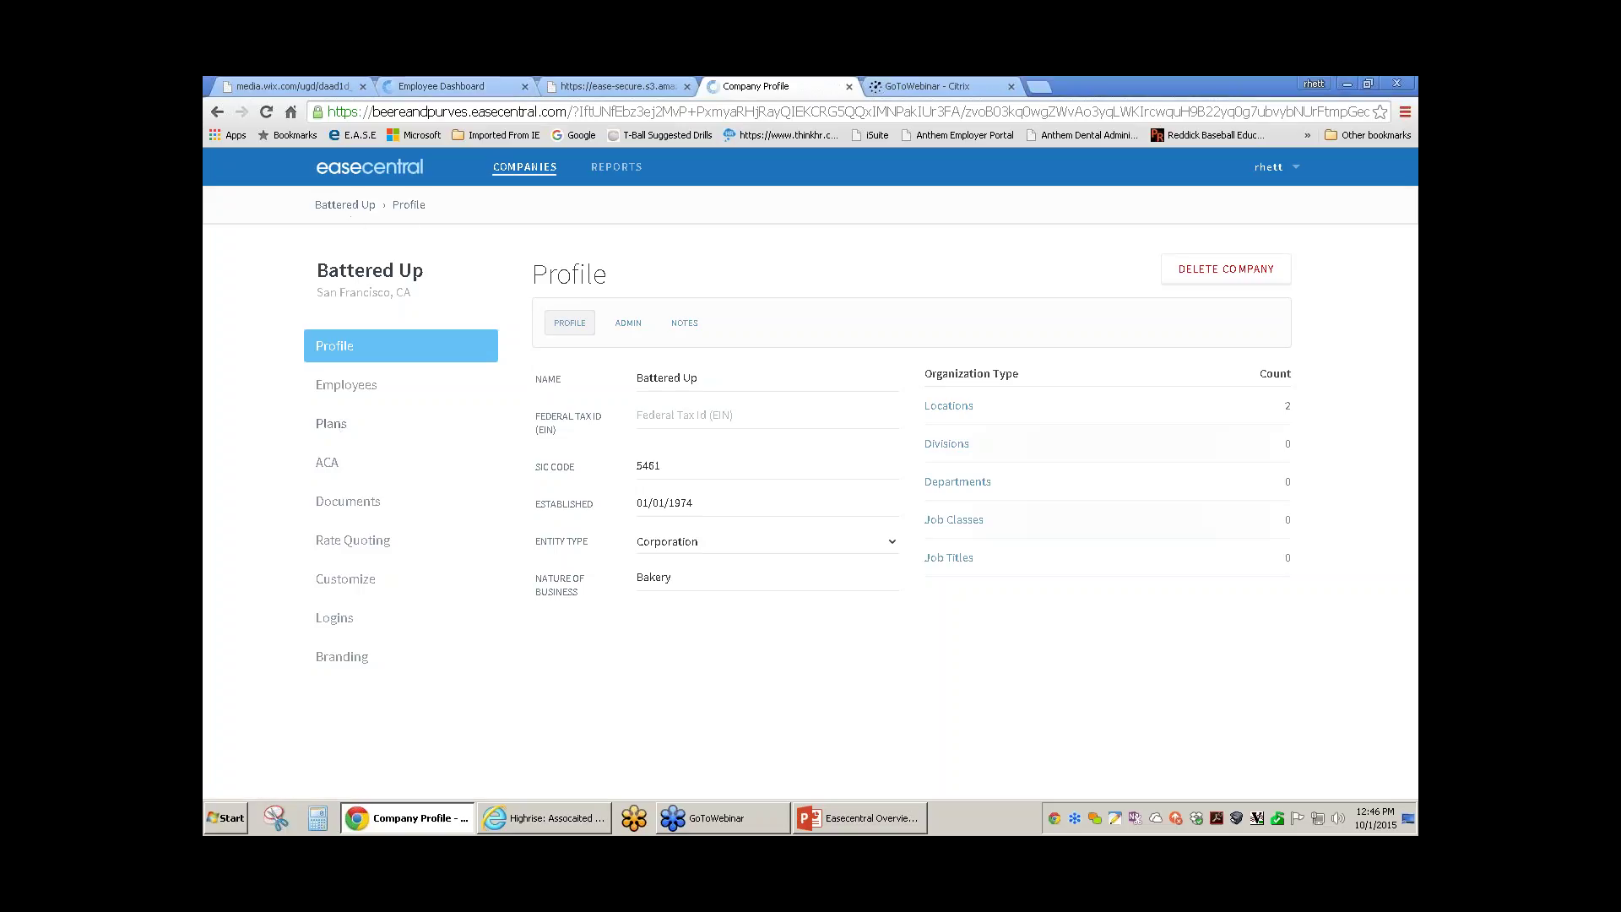
- Start a new benefit plan for Battered Up and choose Dental as its type
left_click(346, 423)
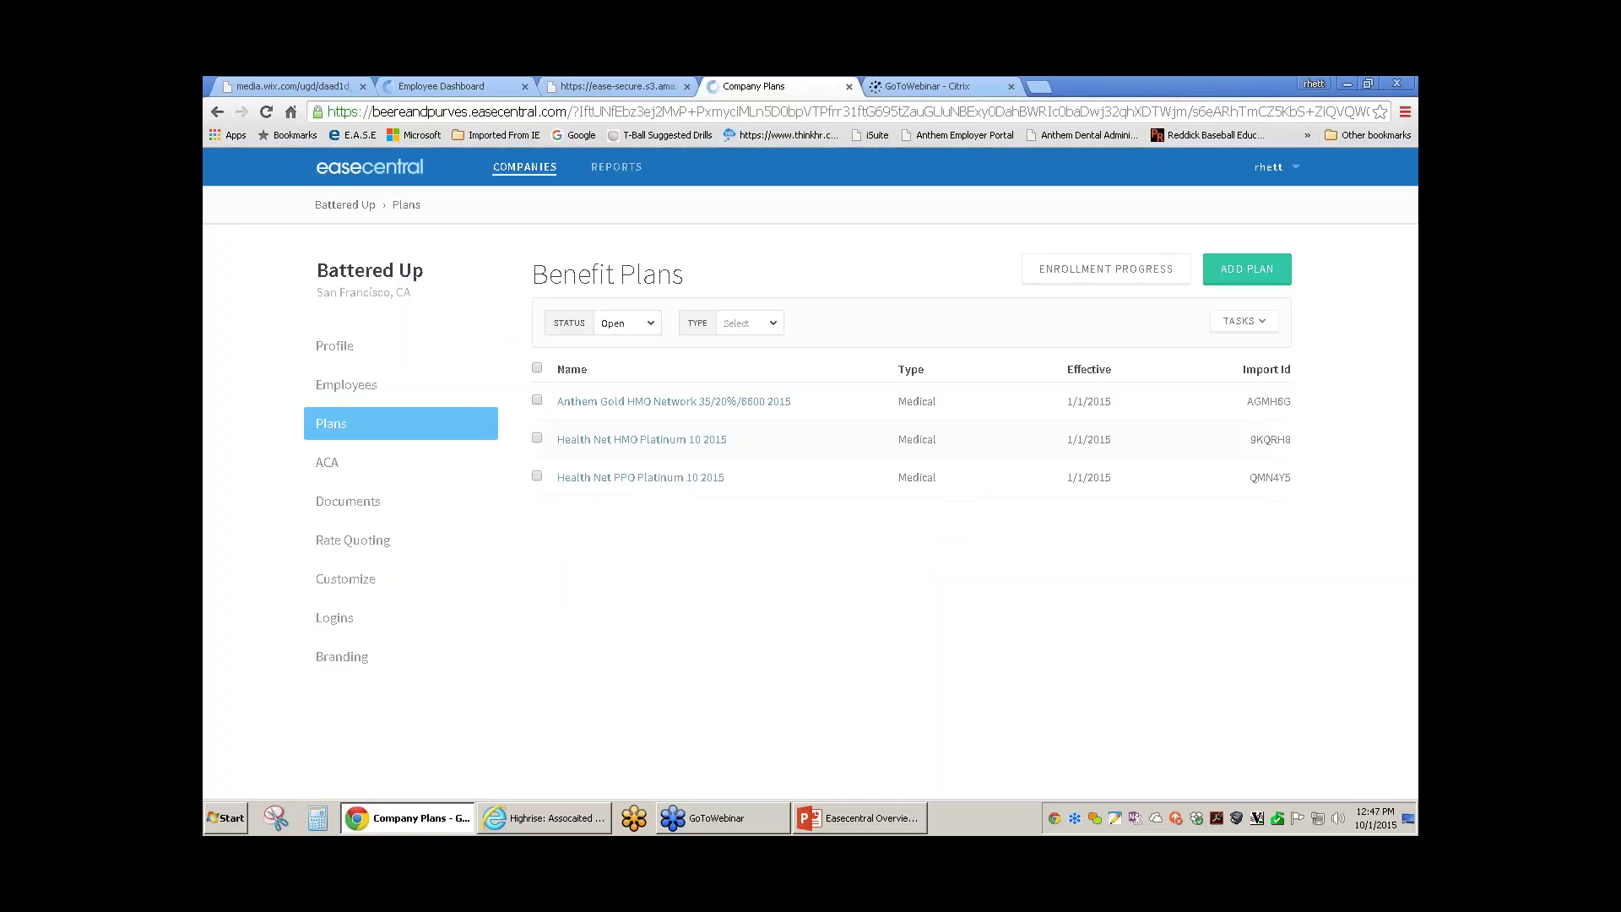
left_click(1247, 269)
left_click(971, 327)
scroll(910, 425, "down", 1)
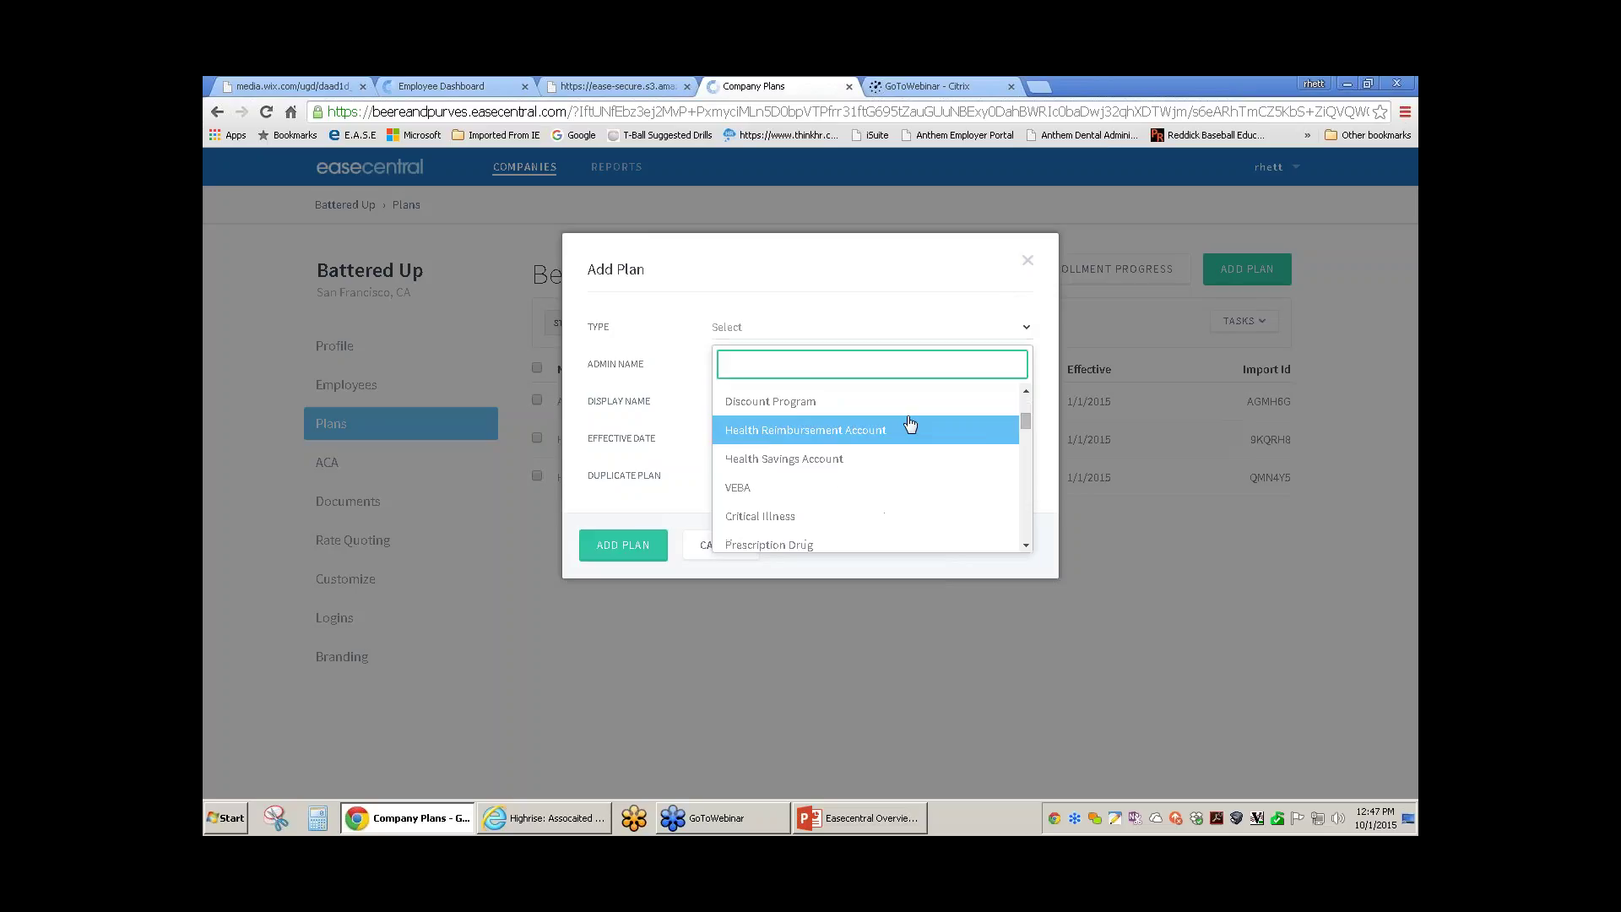
scroll(910, 424, "down", 2)
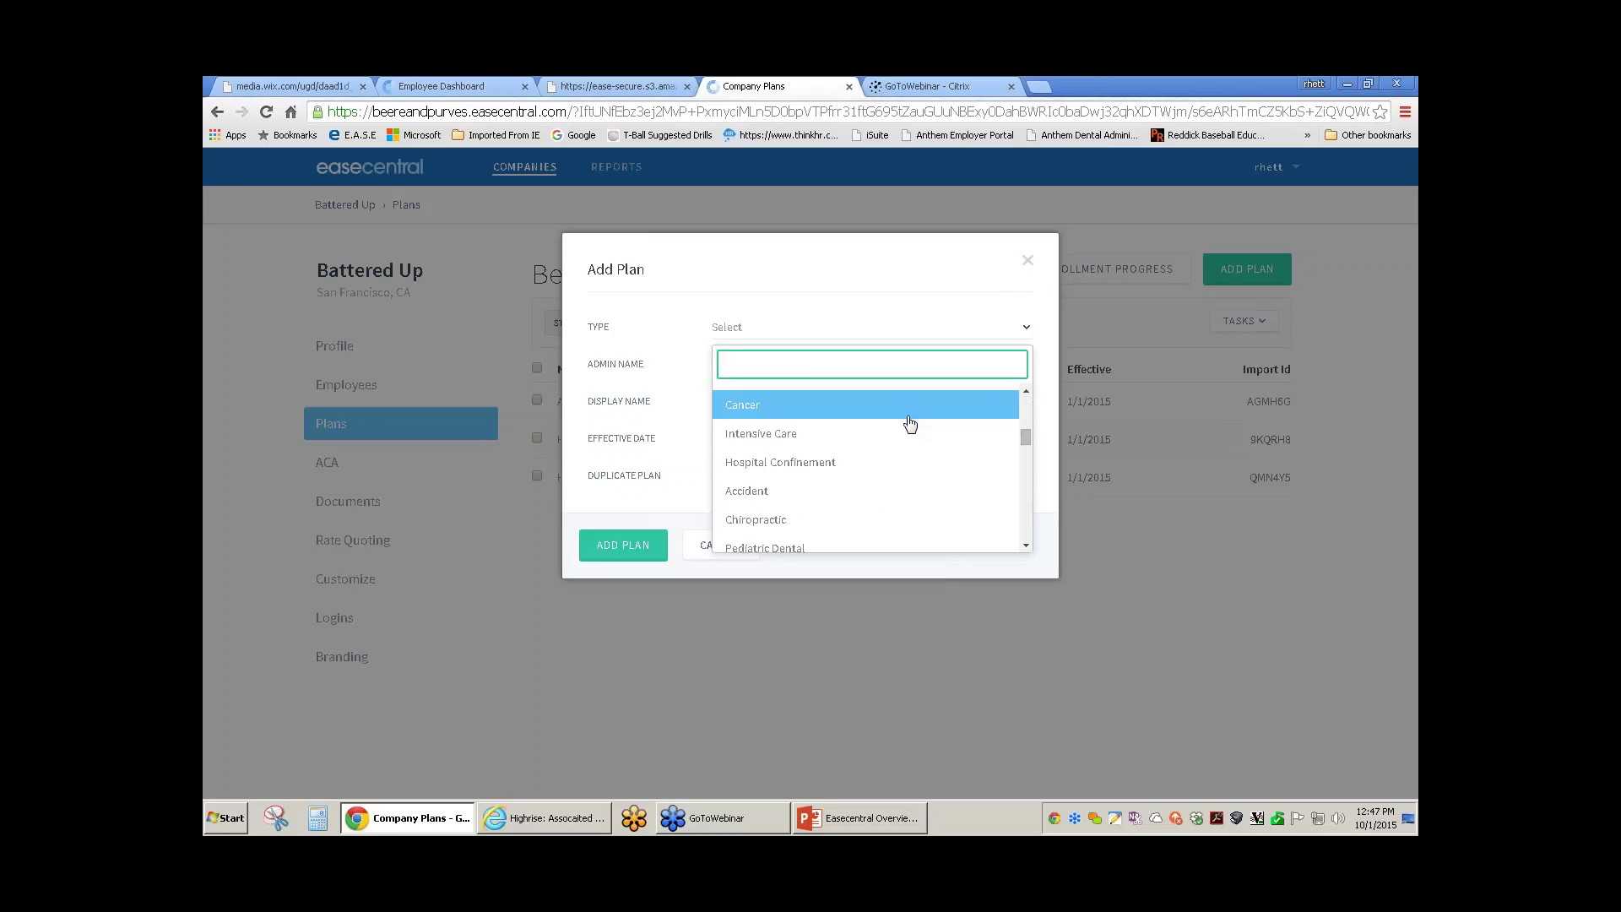
scroll(897, 454, "down", 2)
left_click(858, 502)
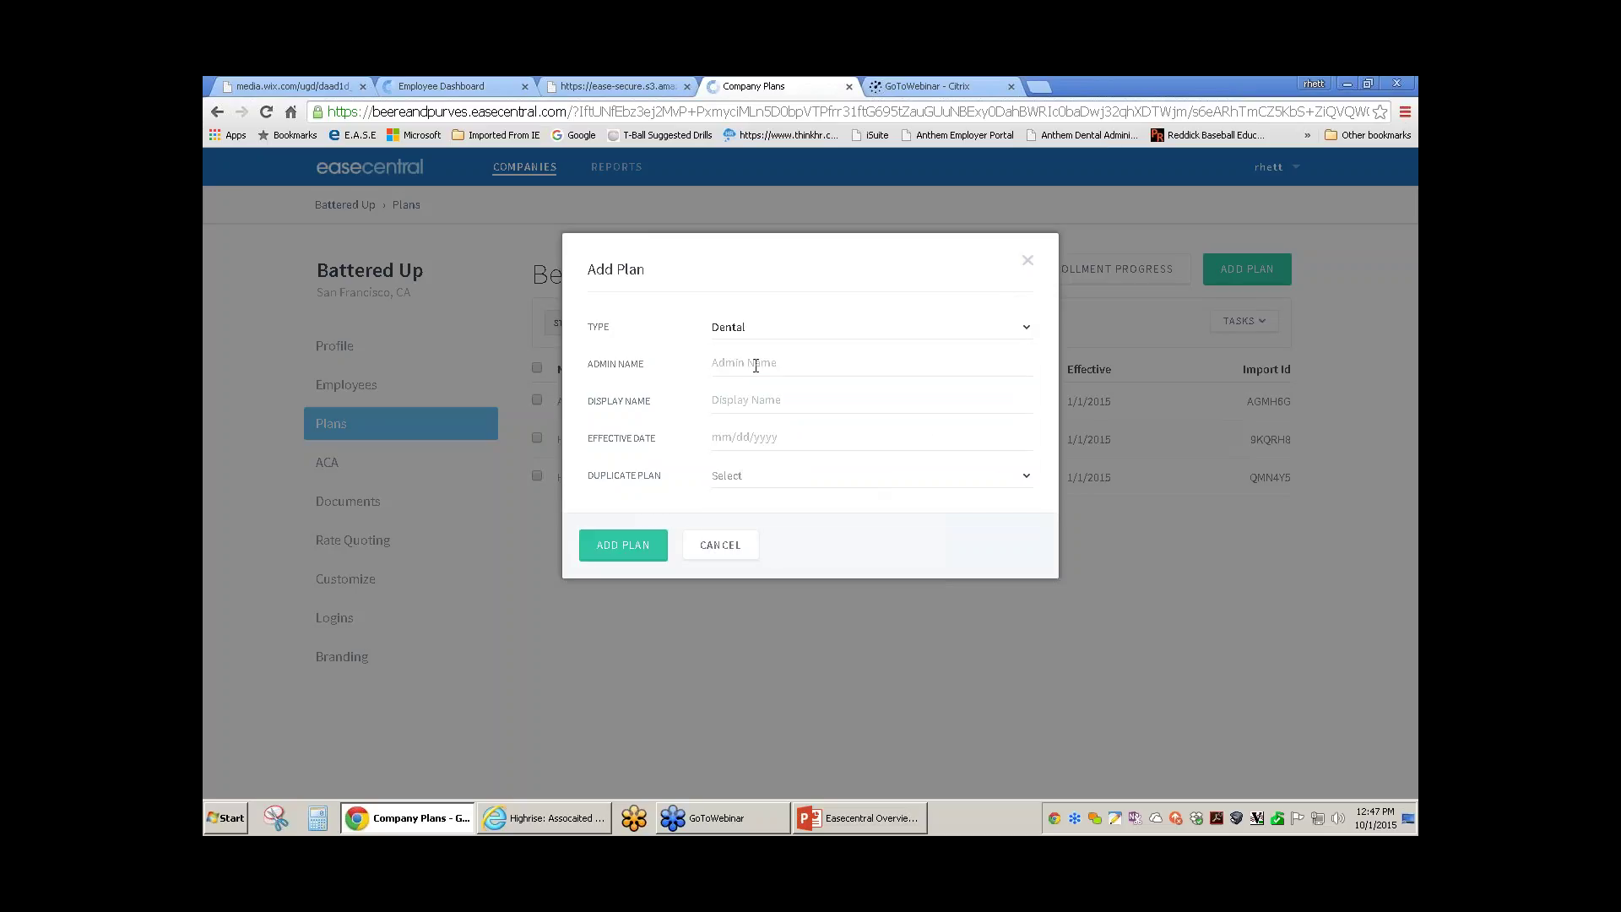
- Set the plan's admin and display names to 2015 Dental, make it effective 10/01/2015, and add it without duplicating a plan
left_click(756, 365)
type("2015 Dental")
key("Tab")
type("2015")
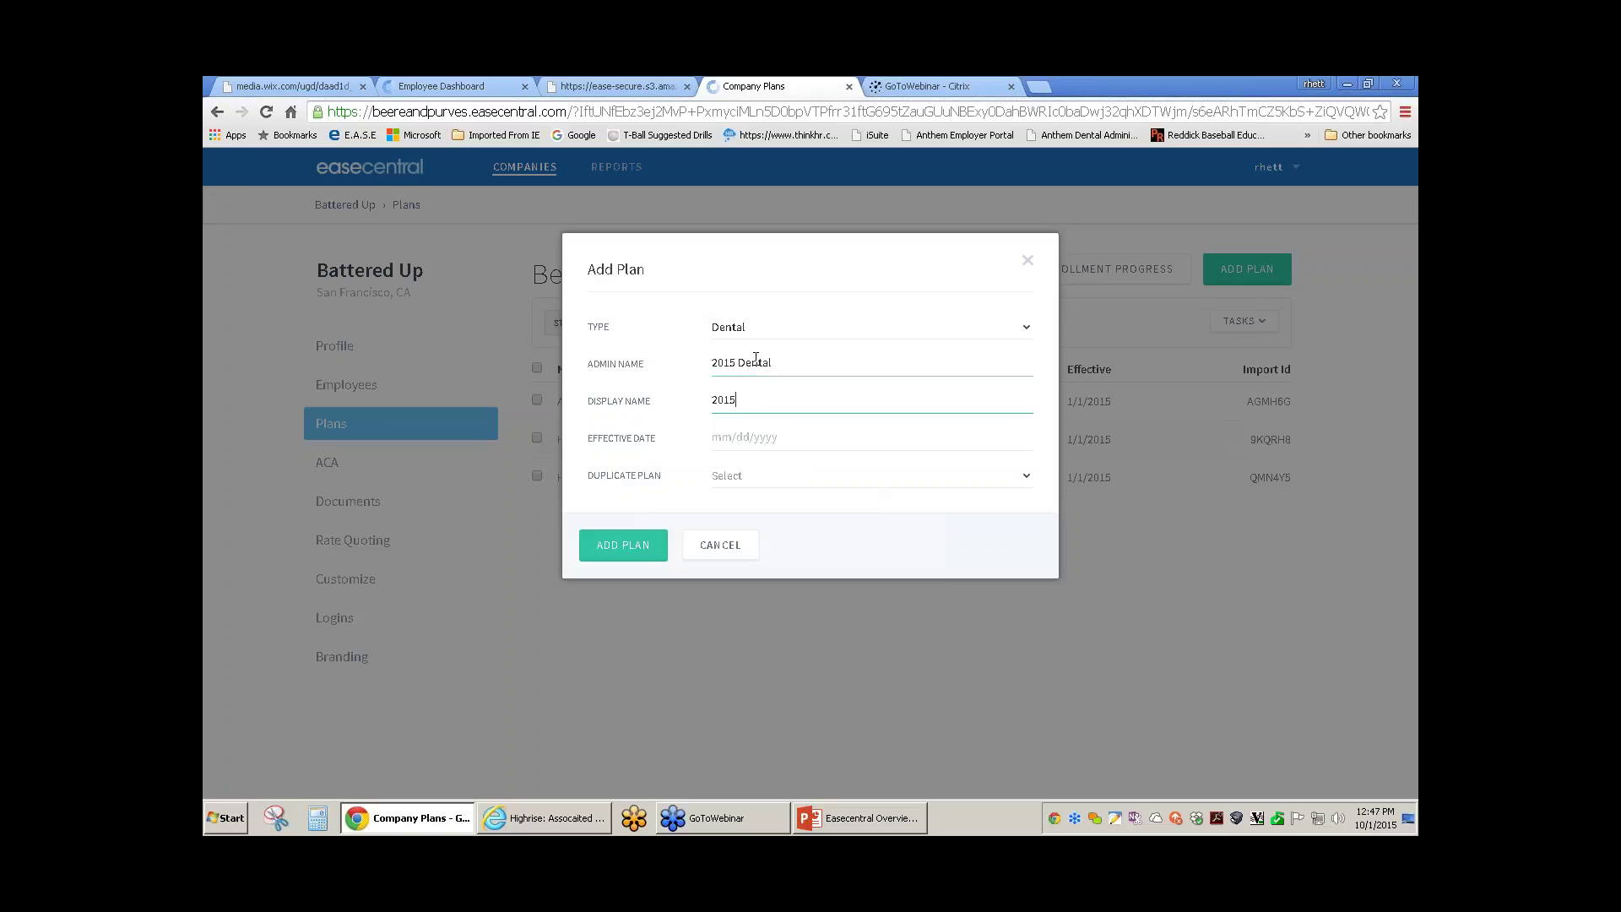
type(" Dental")
left_click(743, 437)
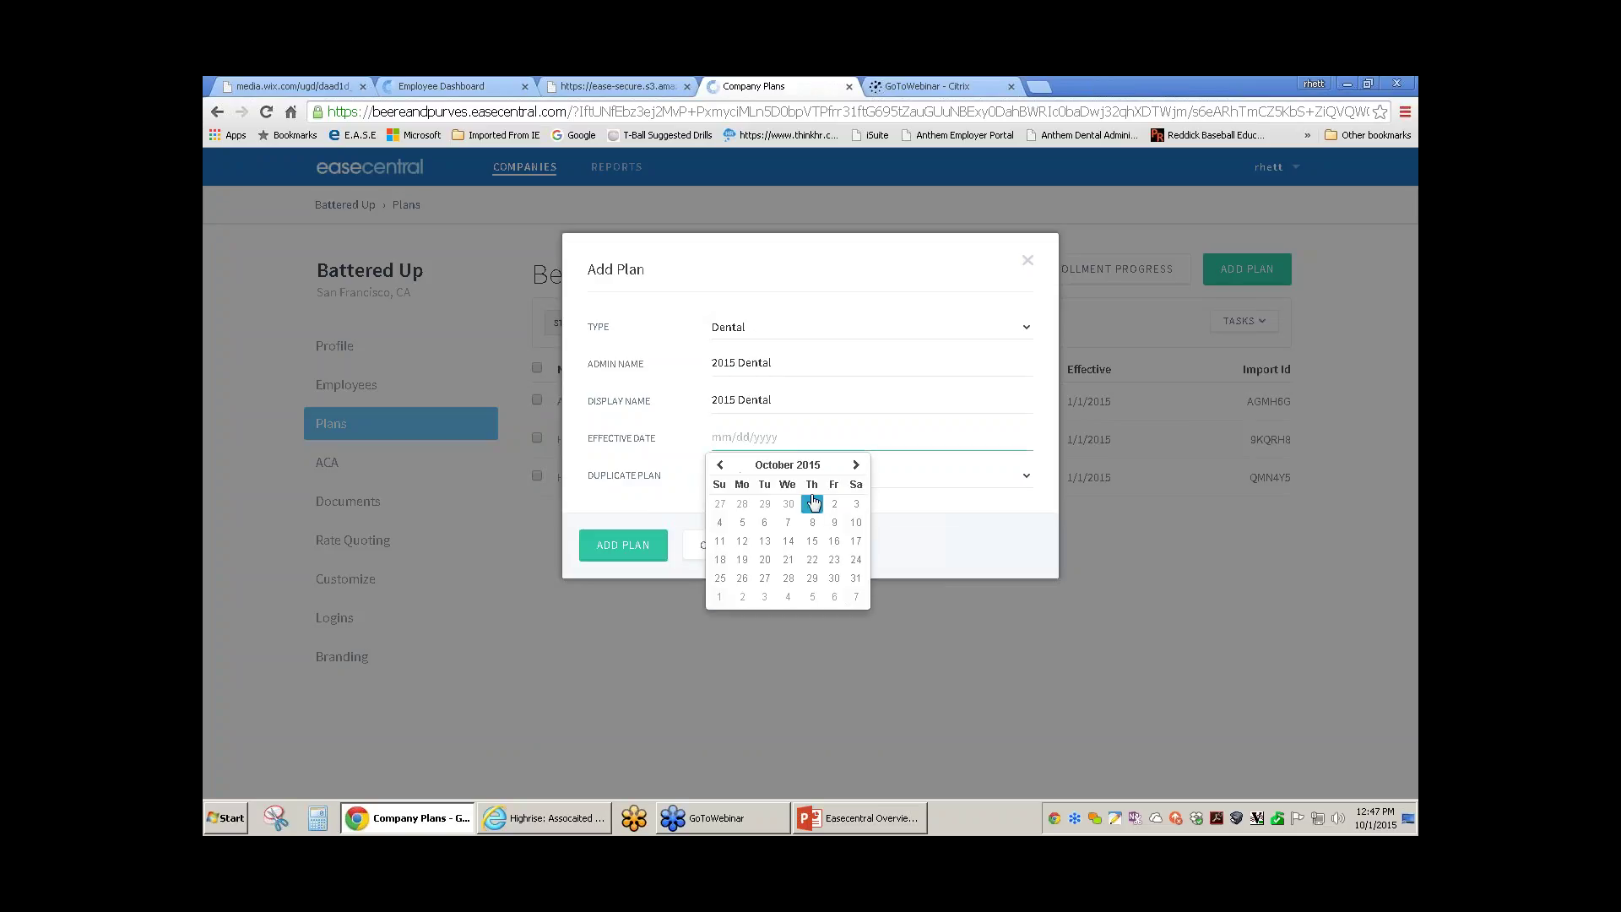
left_click(813, 503)
left_click(809, 478)
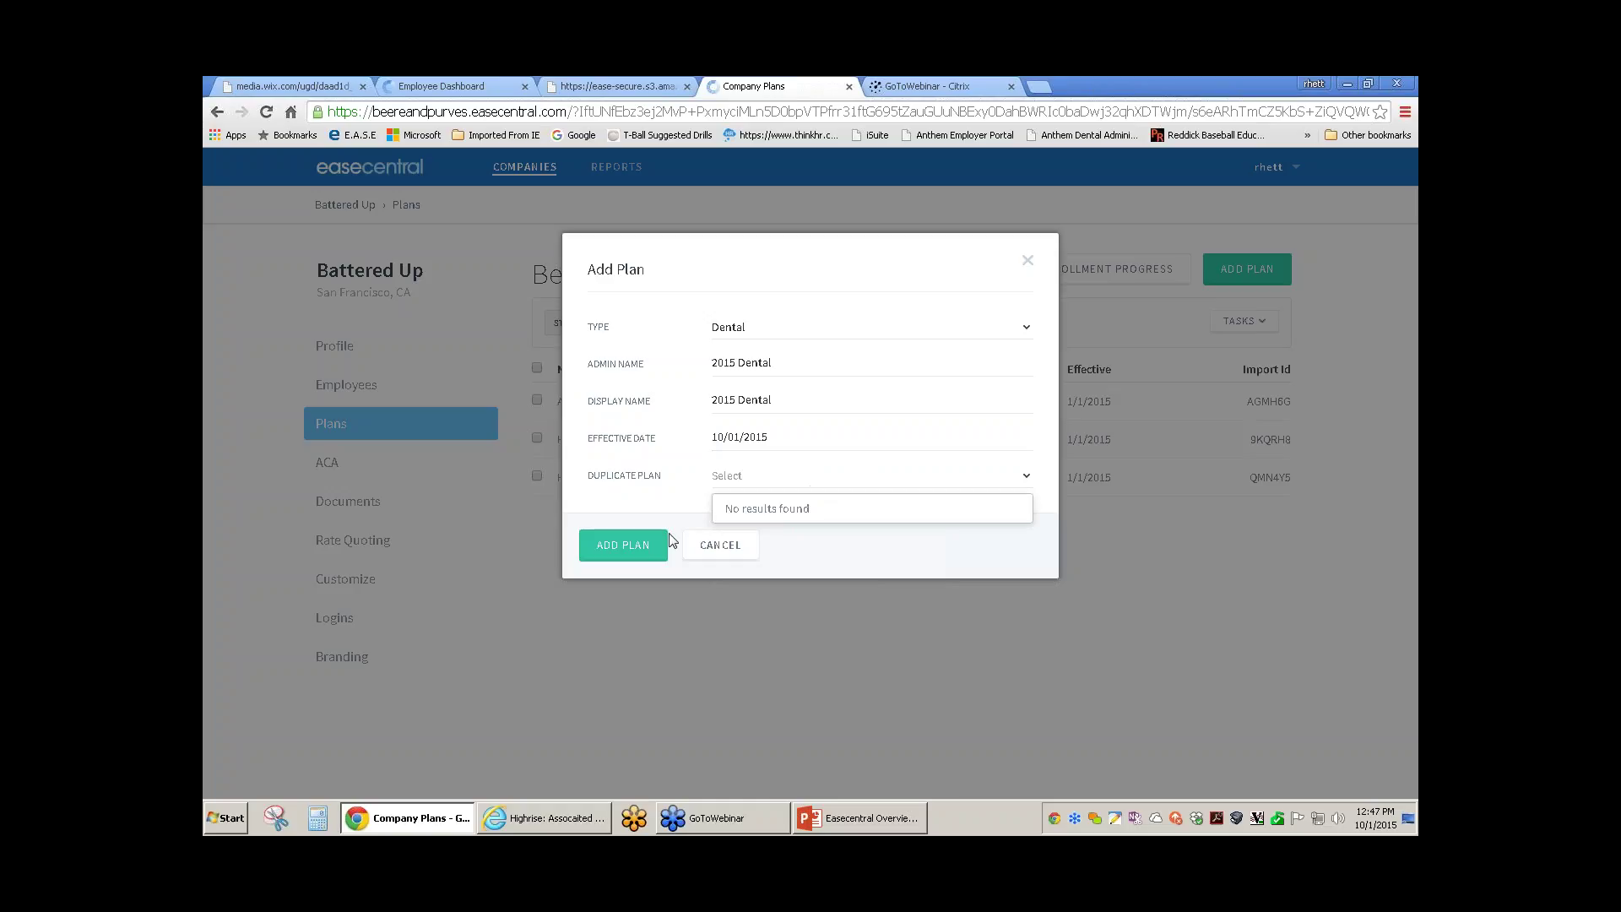
left_click(640, 548)
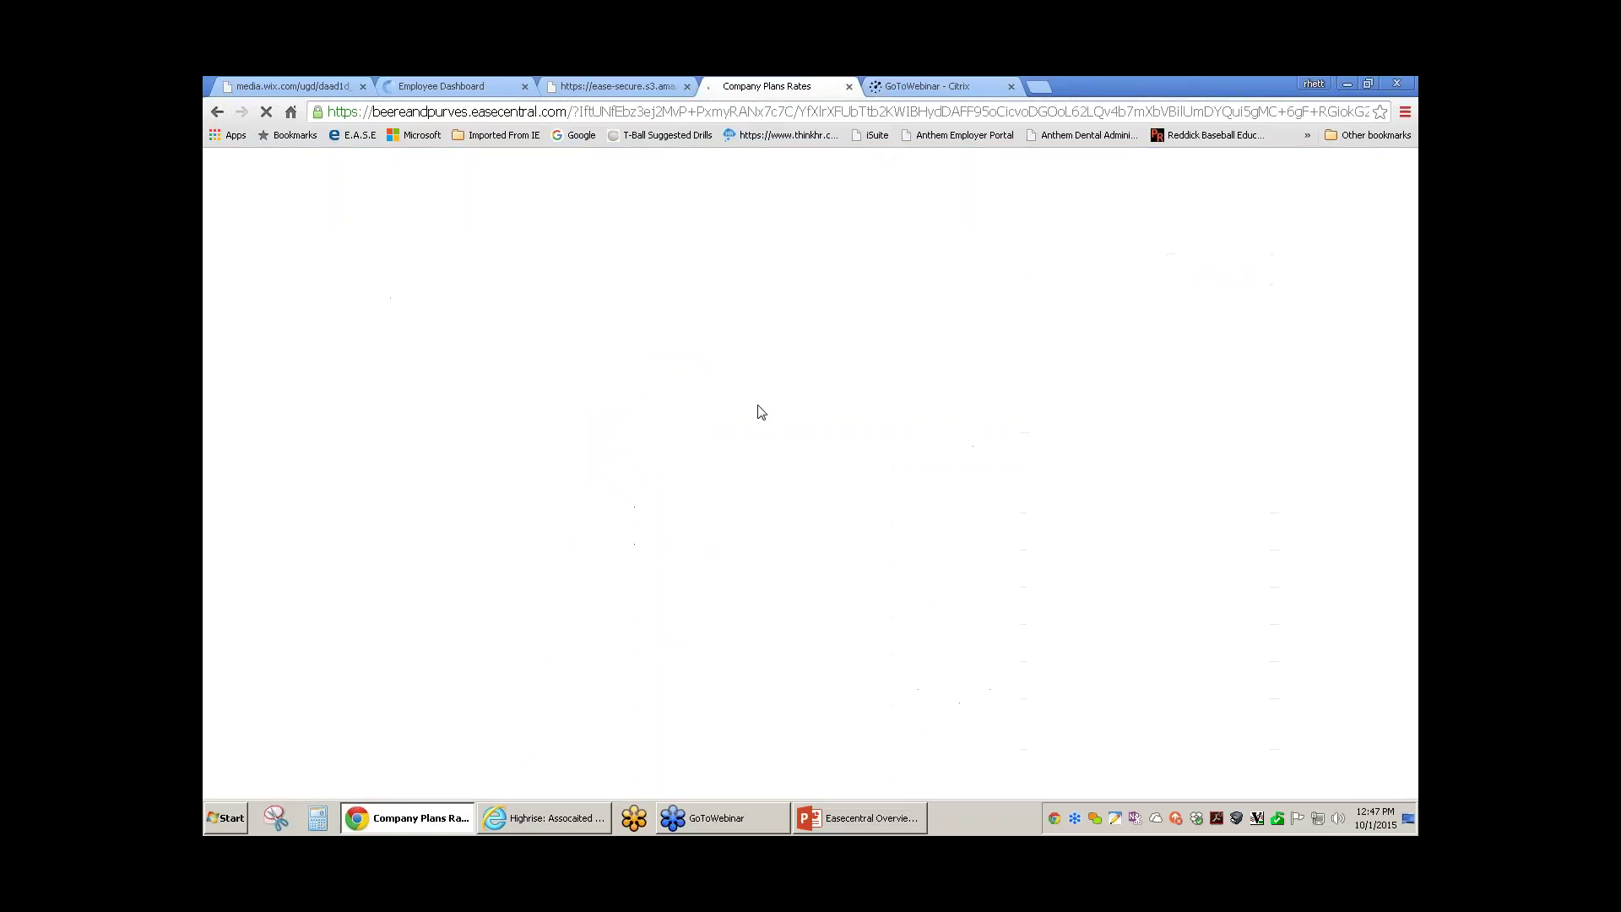
- Set the 2015 Dental plan's rate type to Tier and its employee only rate to $24.50
scroll(761, 417, "down", 2)
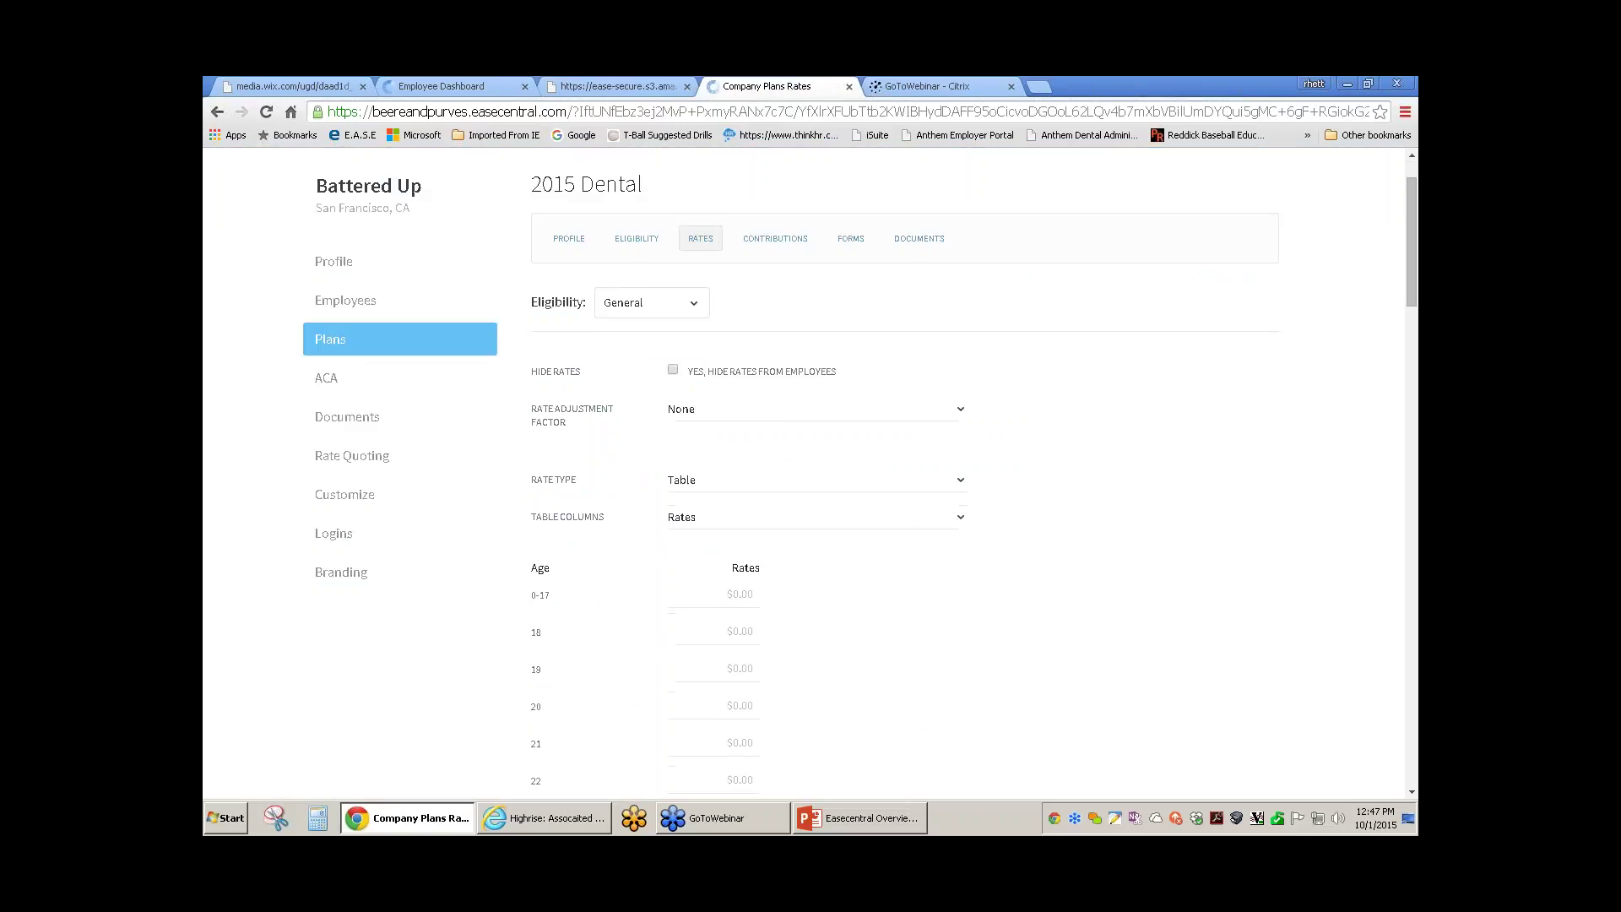
left_click(938, 396)
left_click(743, 457)
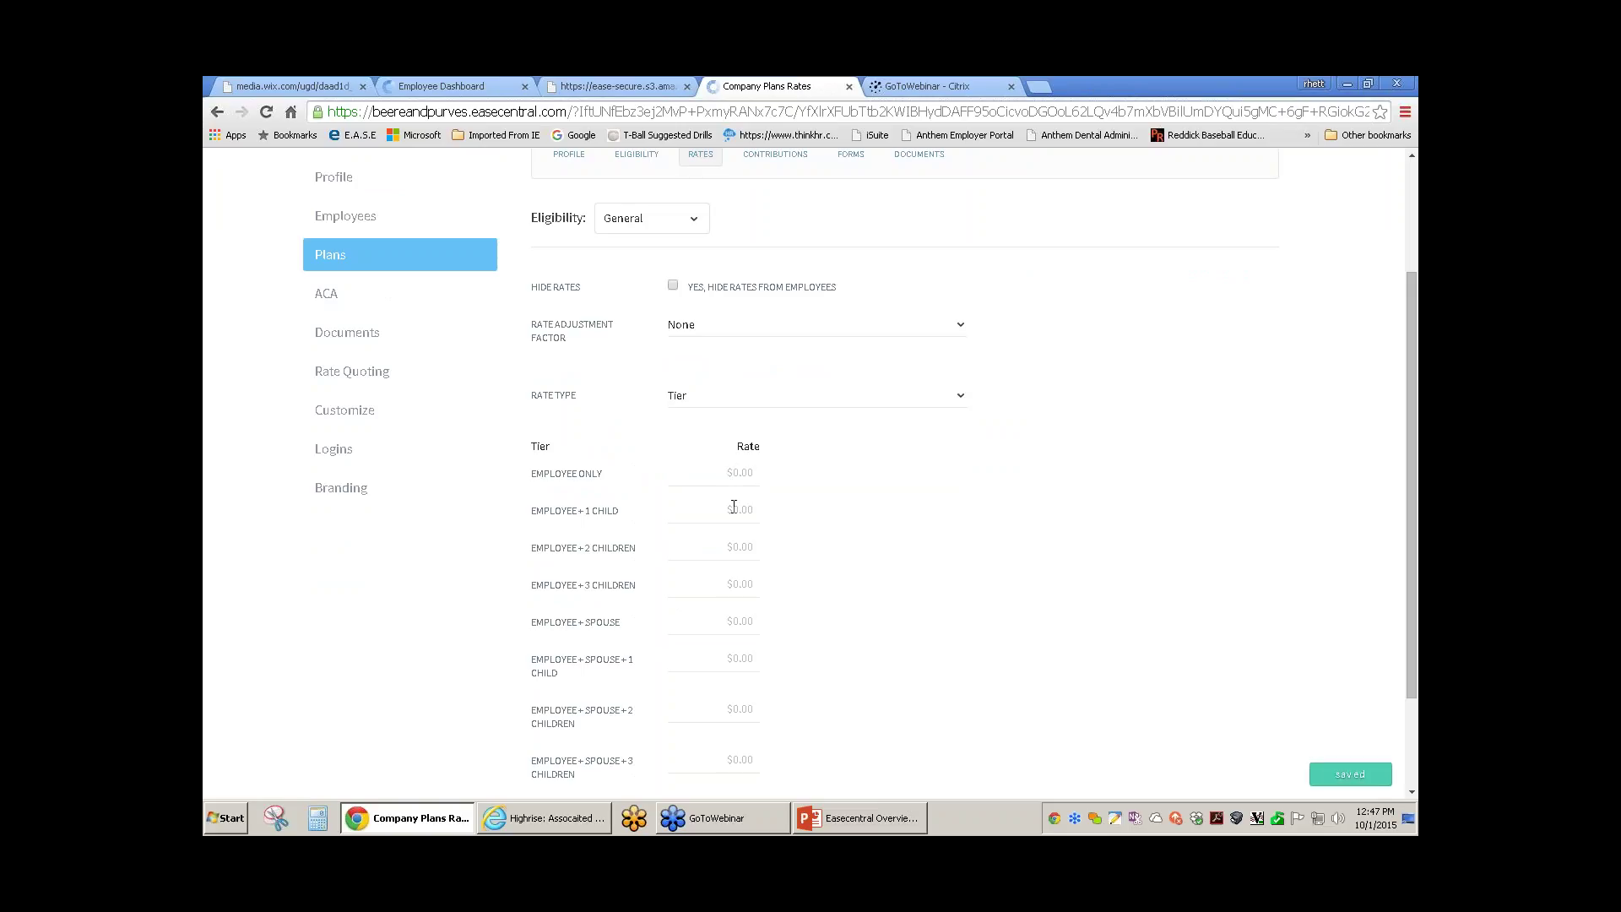
left_click(733, 513)
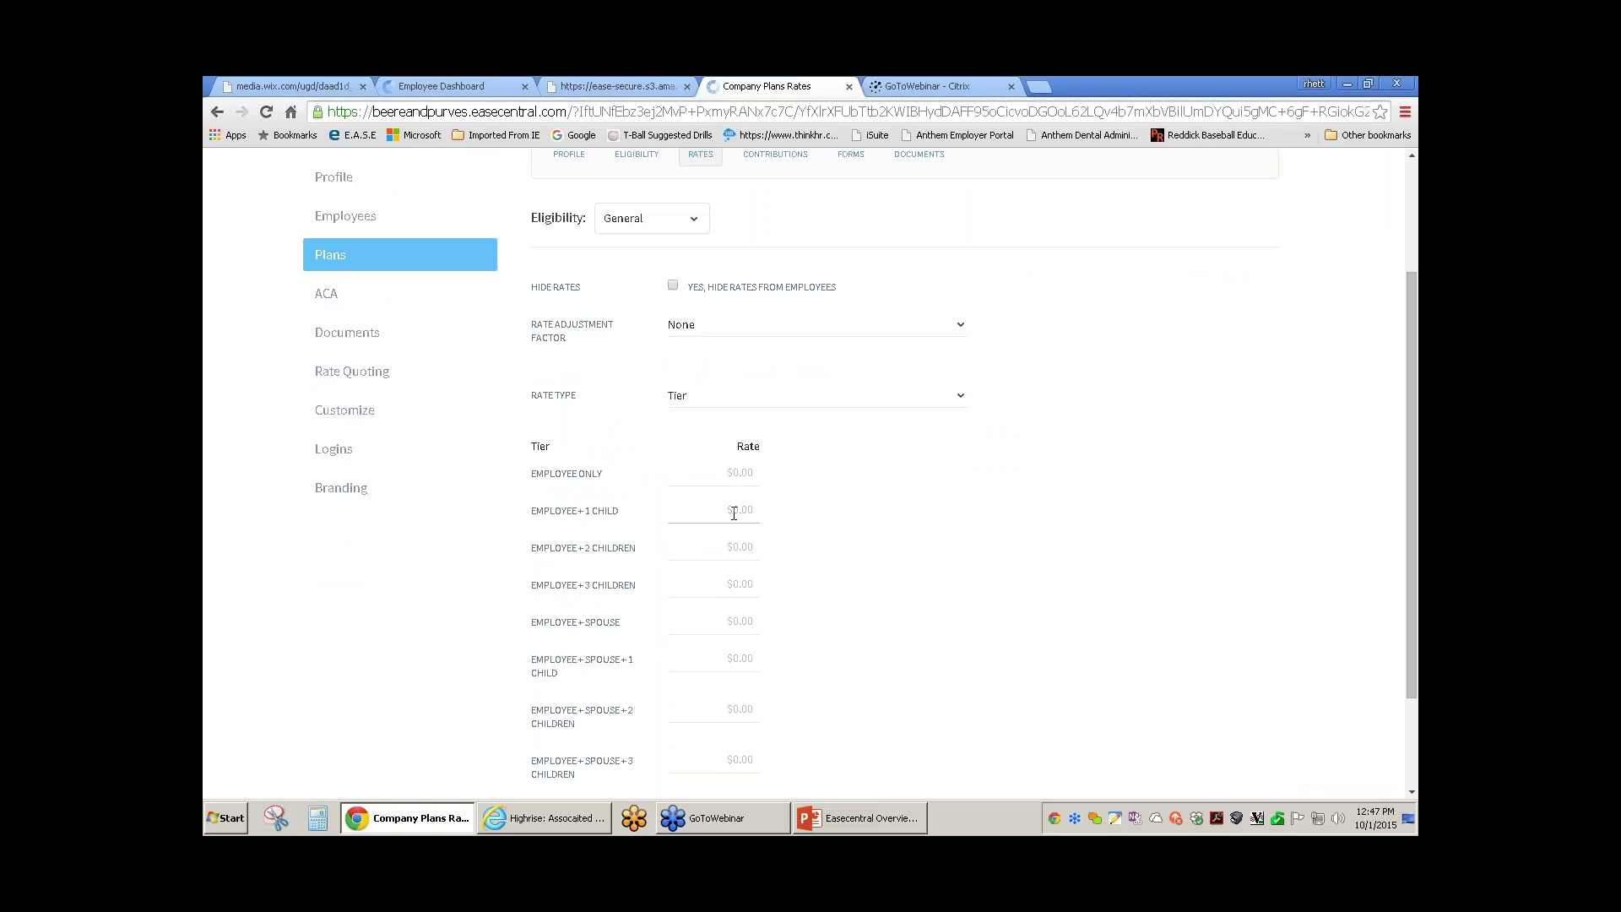
left_click(730, 475)
type("$24.50")
key("Tab")
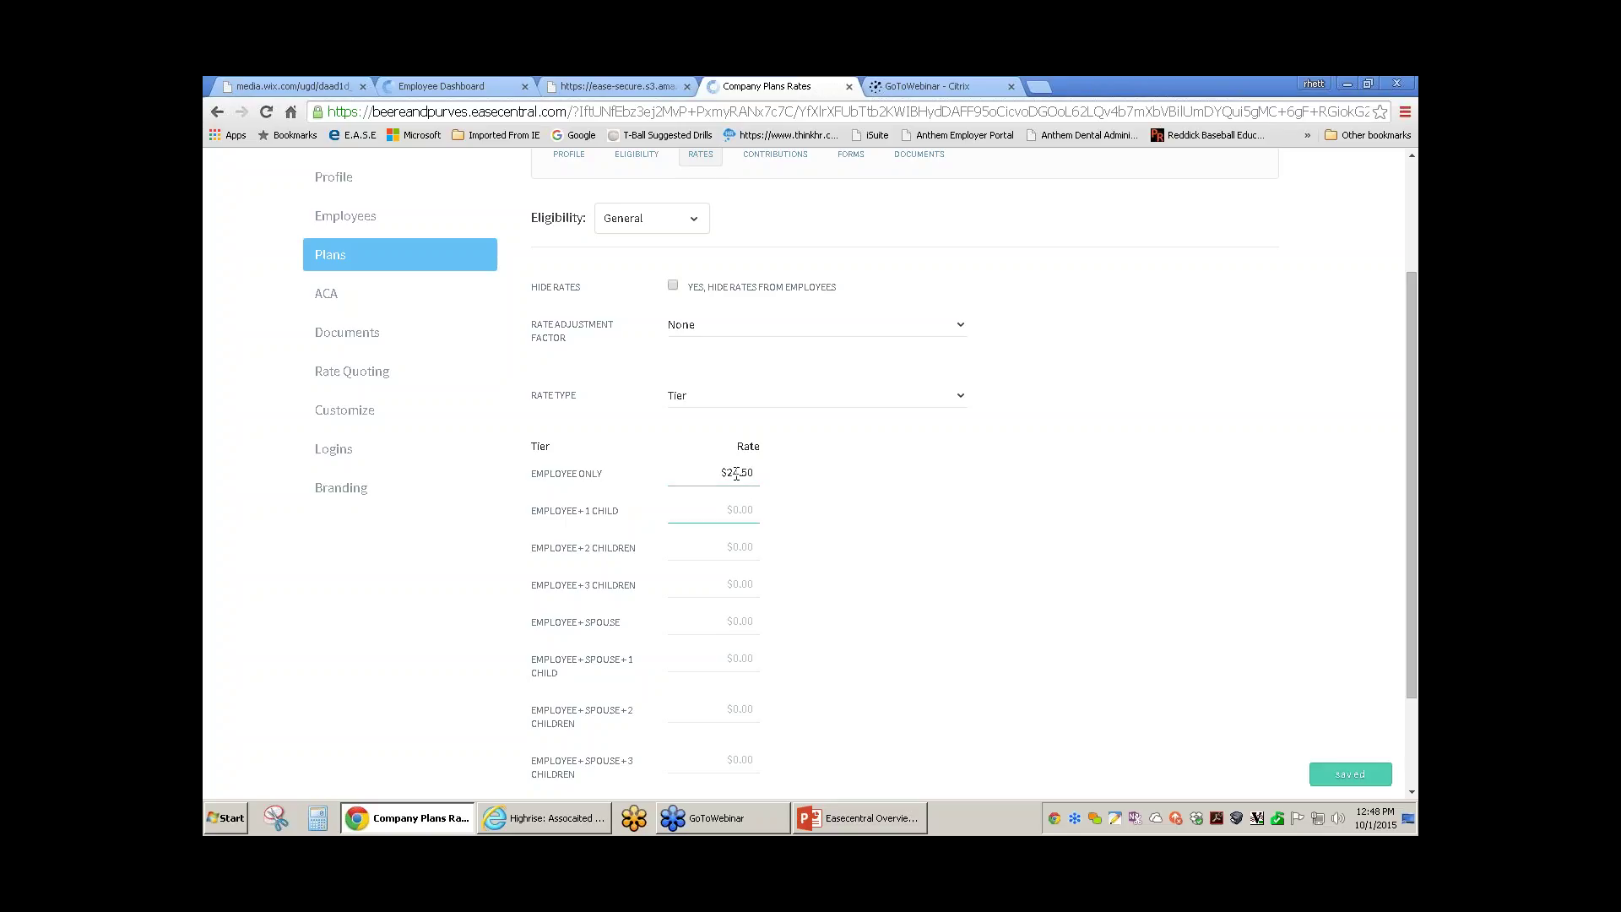
- Return to the start of the 2015 Dental rates page and switch to the Easecentral overview presentation in PowerPoint
scroll(803, 478, "up", 2)
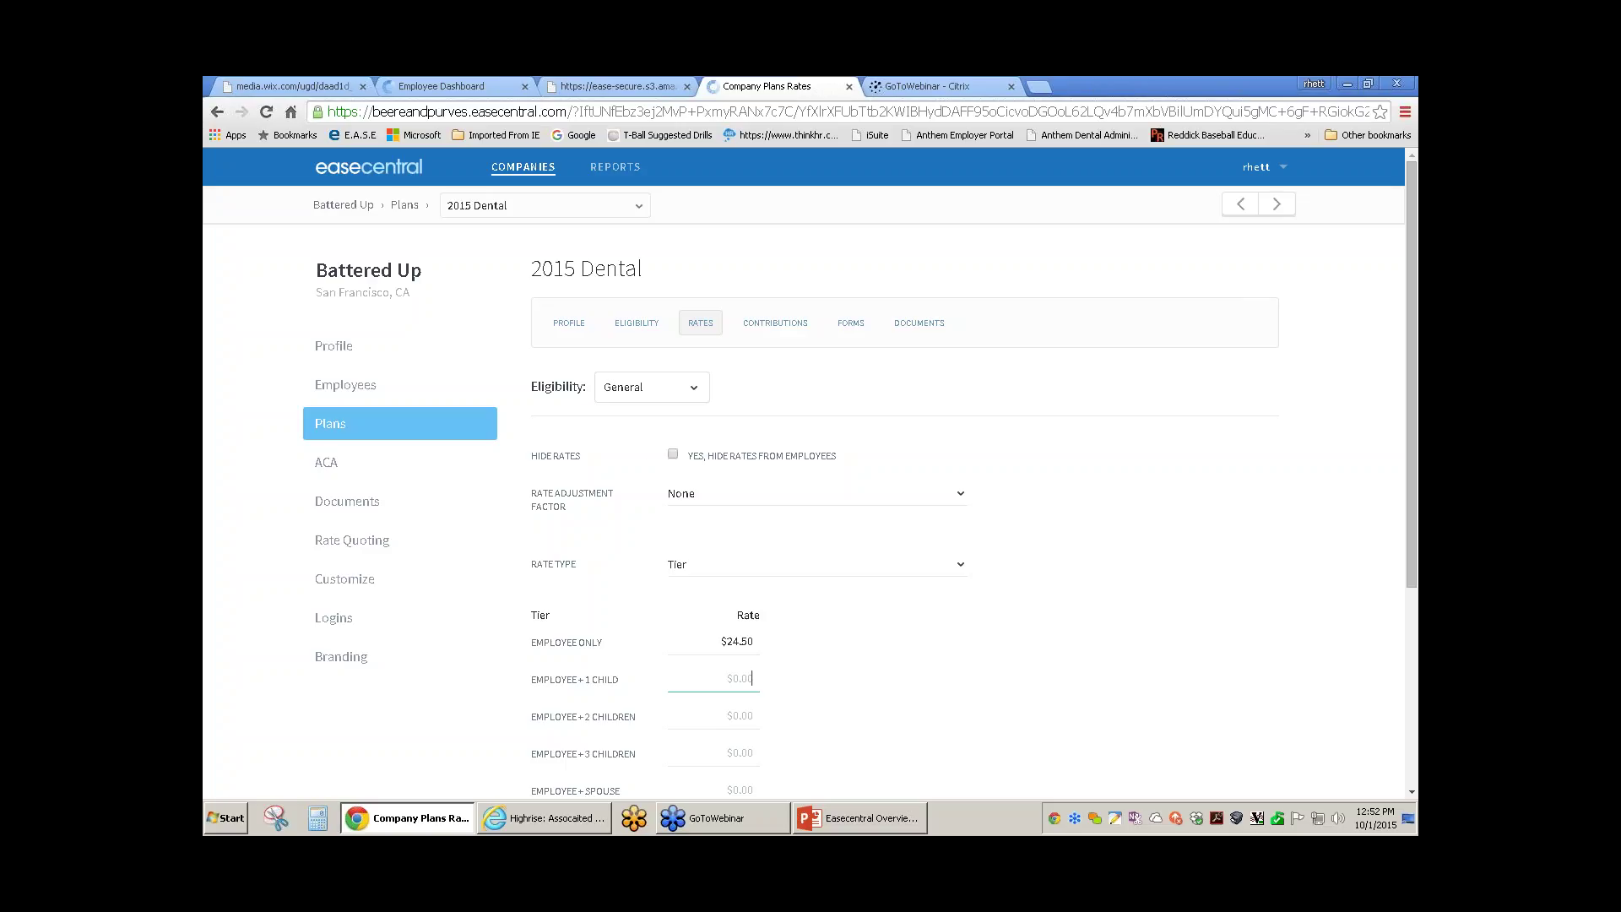
key("alt+Tab")
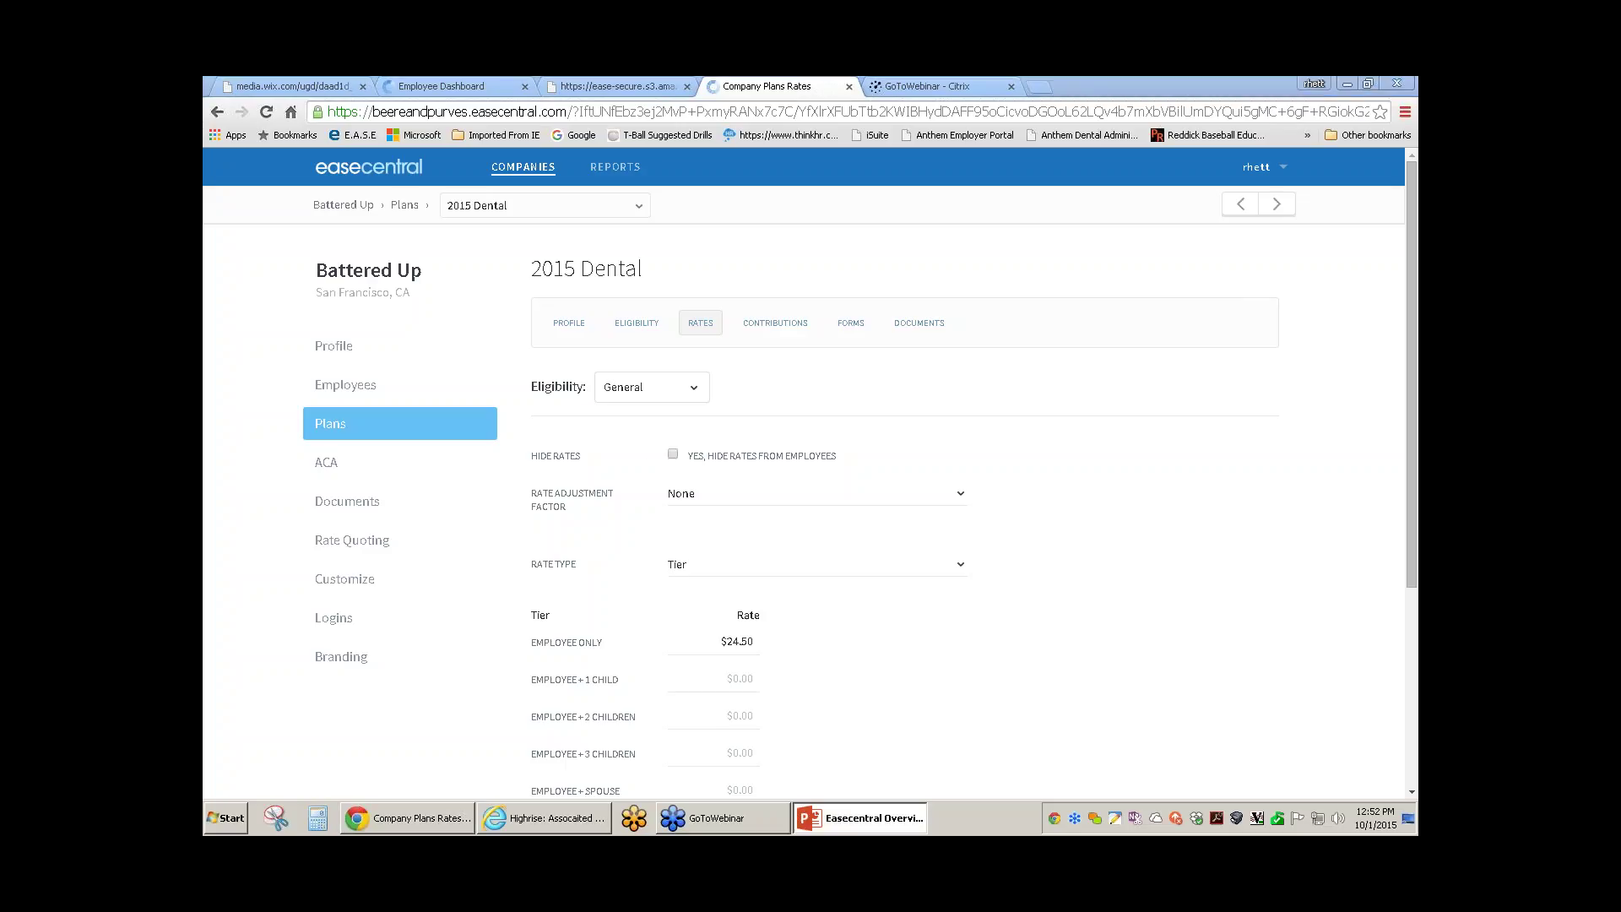